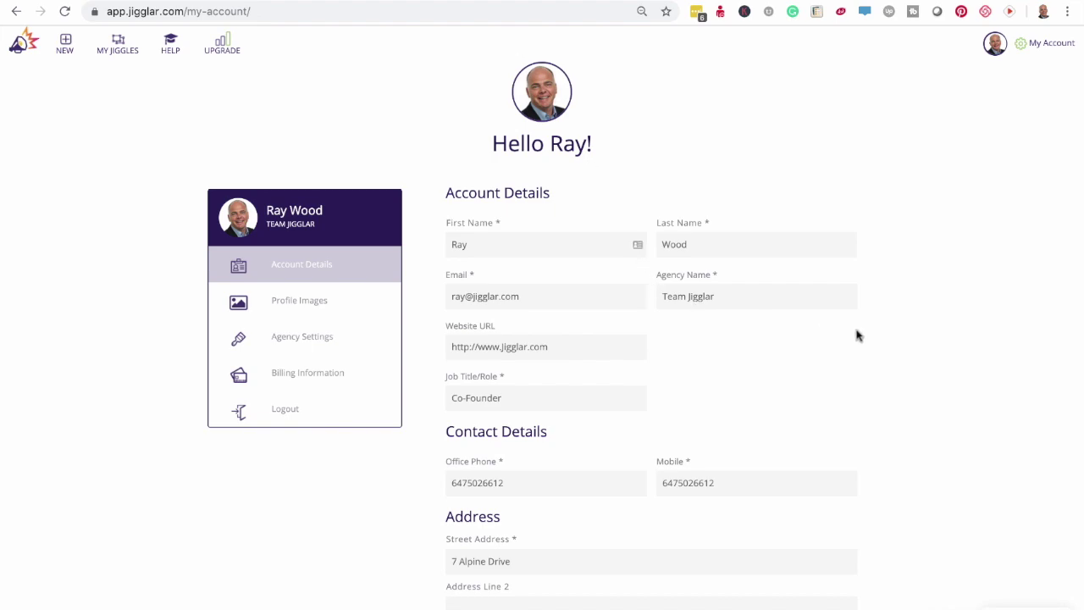
# - Scroll the account page and check the page size choices, keeping Letter
pyautogui.scroll(-2, 928, 335)
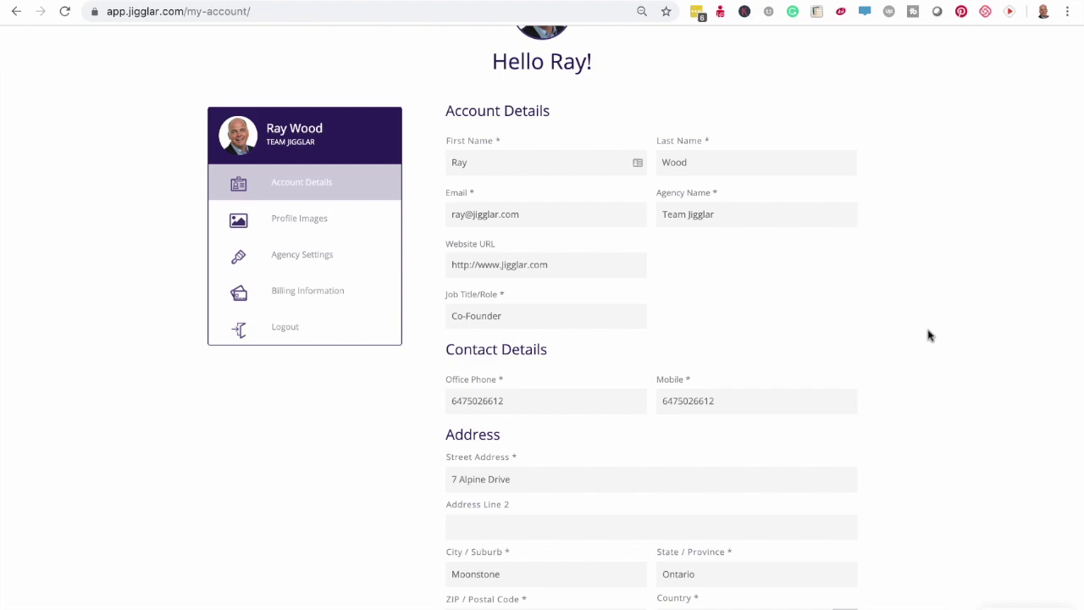
pyautogui.scroll(-5, 928, 336)
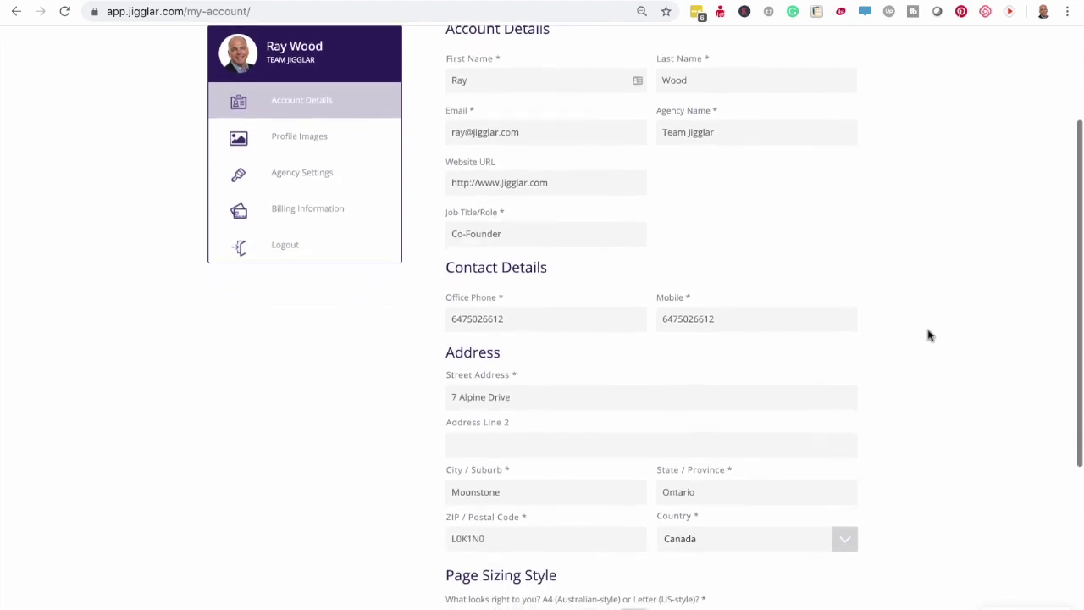
pyautogui.scroll(-5, 929, 336)
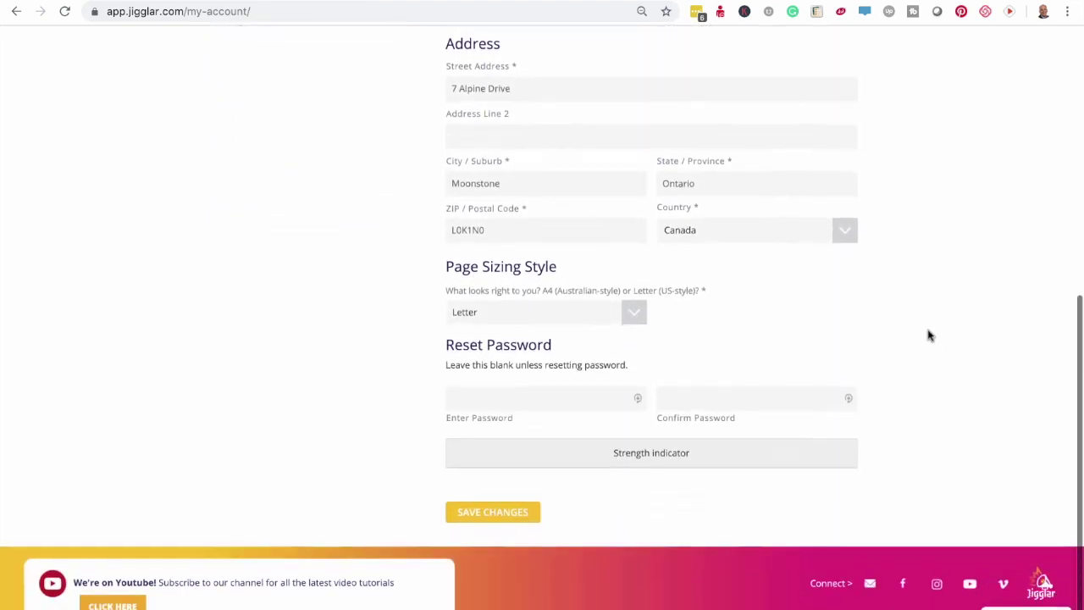
pyautogui.scroll(1, 928, 335)
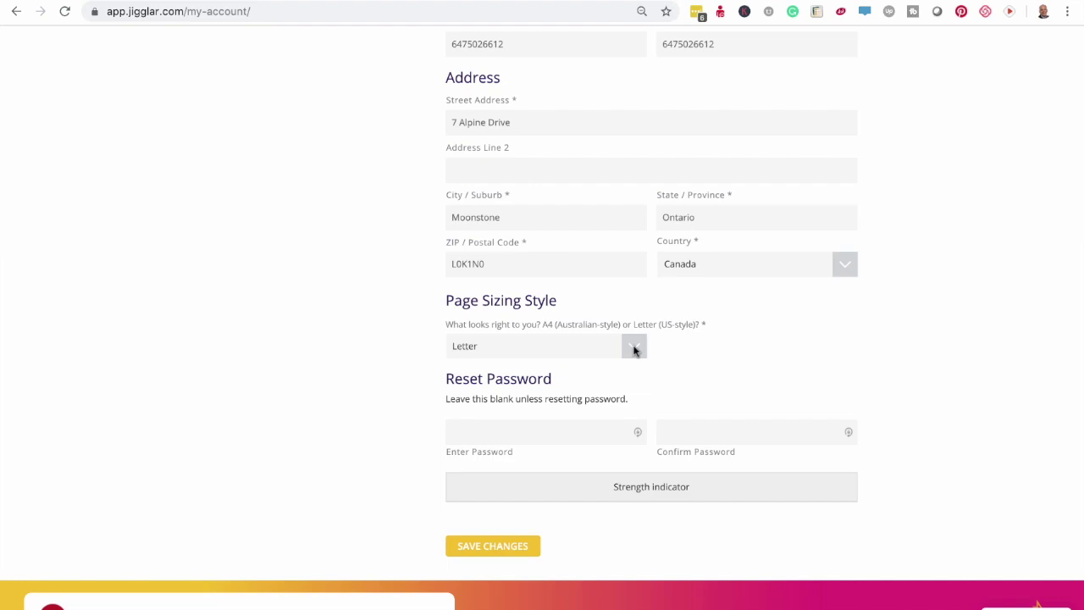
pyautogui.click(633, 348)
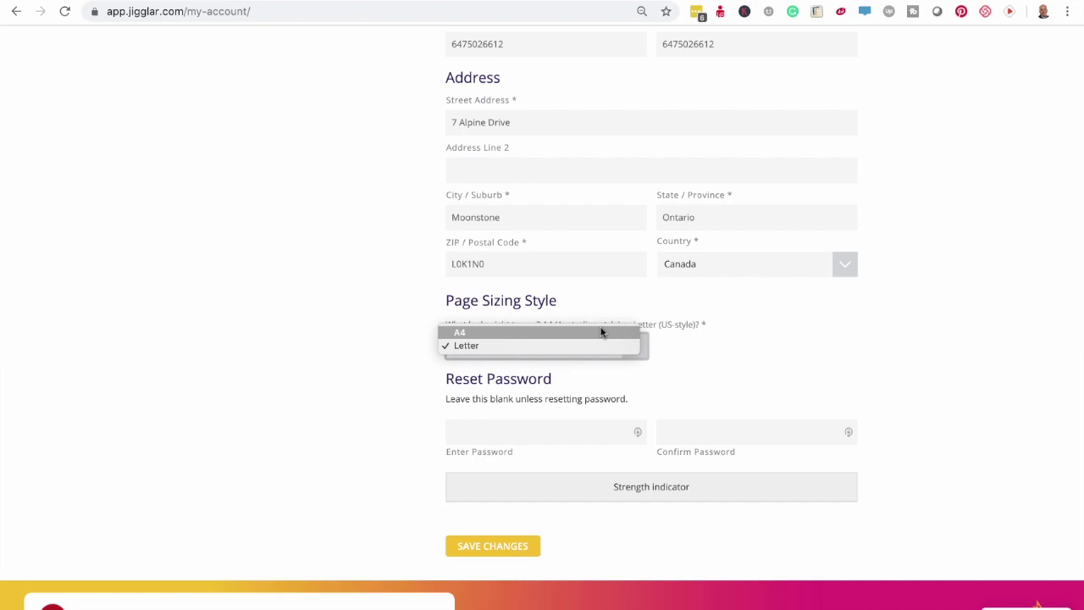
pyautogui.click(837, 361)
# - Show the Profile Images section with the uploaded profile photo and agency logo
pyautogui.scroll(1, 834, 365)
pyautogui.scroll(5, 834, 365)
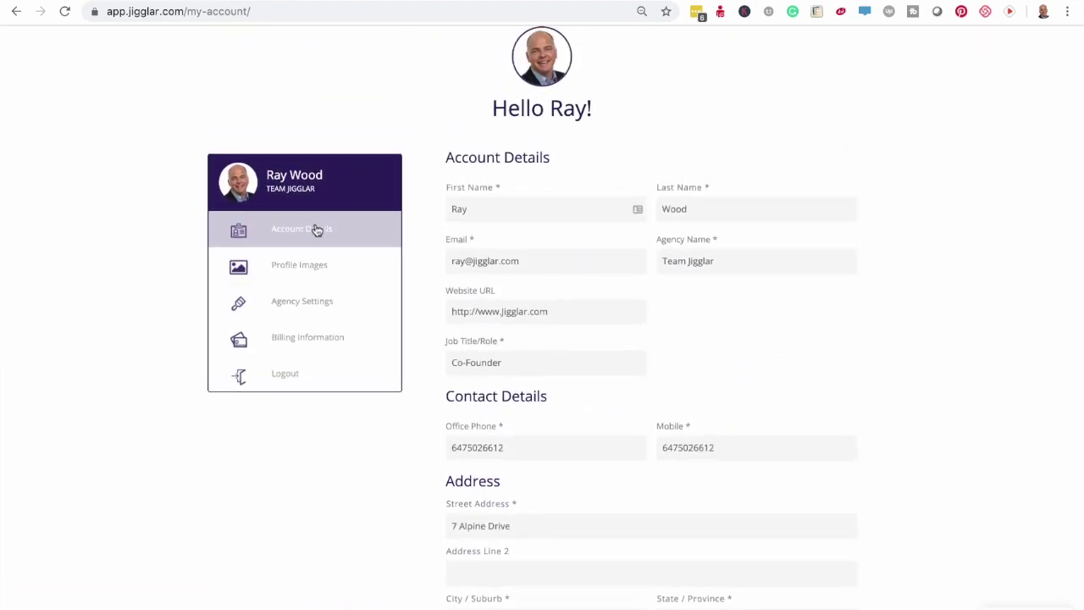
pyautogui.click(298, 270)
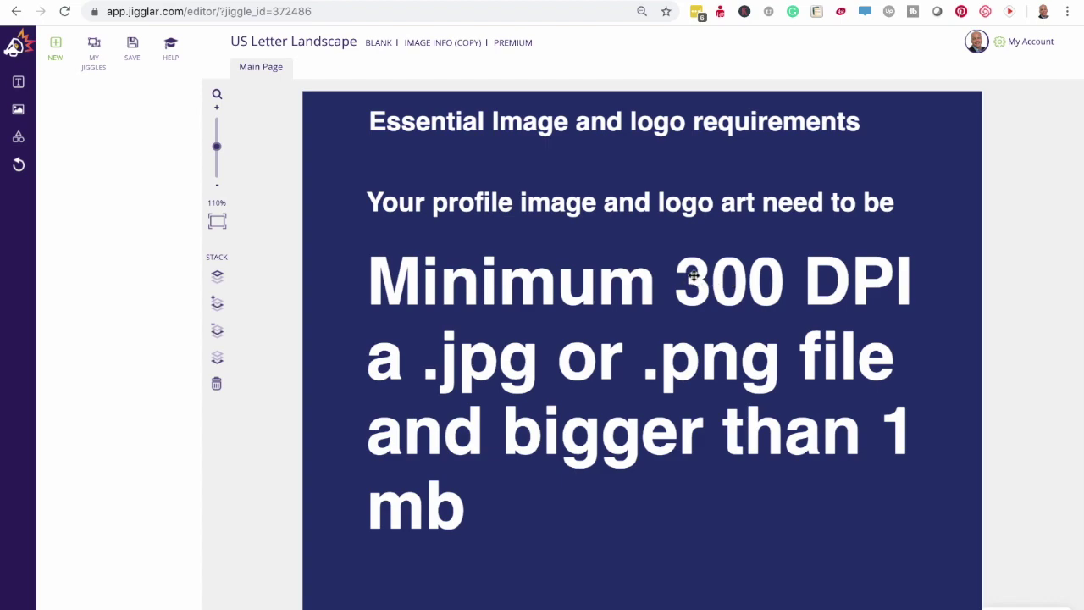
pyautogui.click(212, 0)
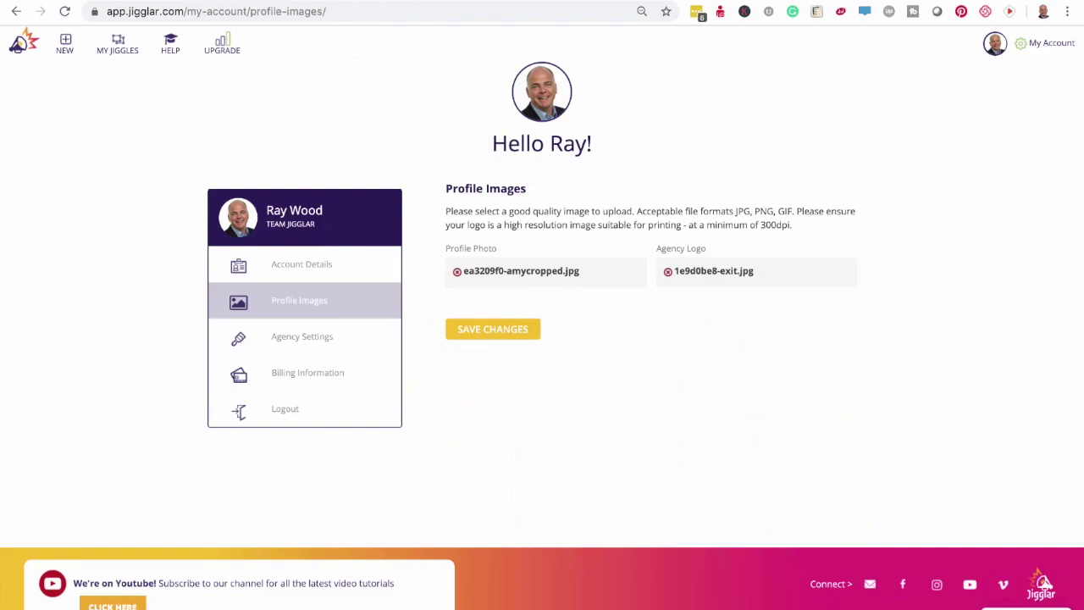
# - In Agency Settings, set 'What Brand Is Your Agency?' to Other, with brand name XYZ
pyautogui.click(310, 340)
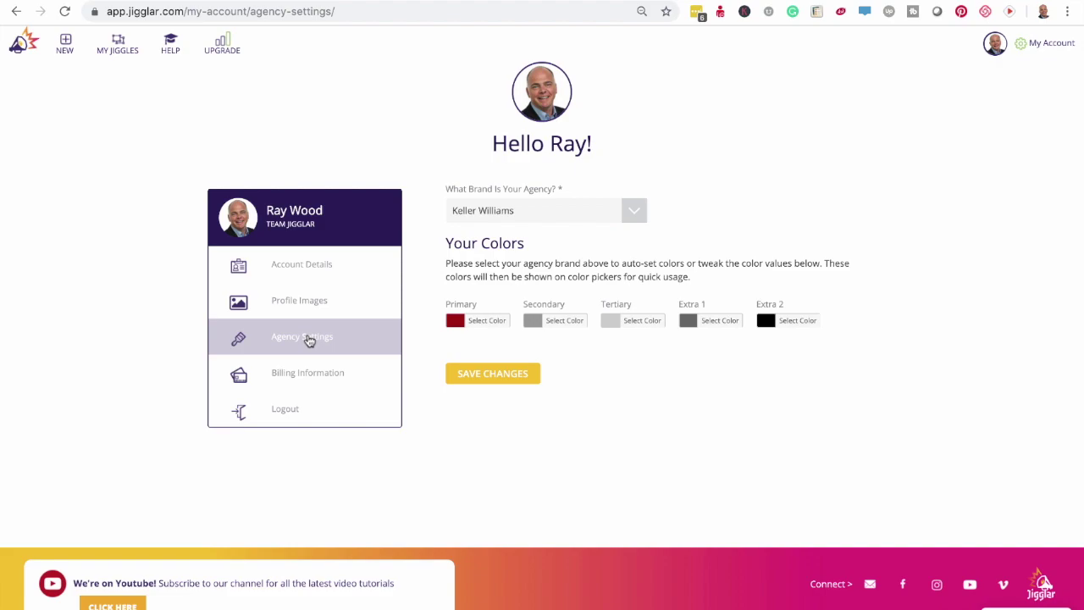
pyautogui.click(635, 213)
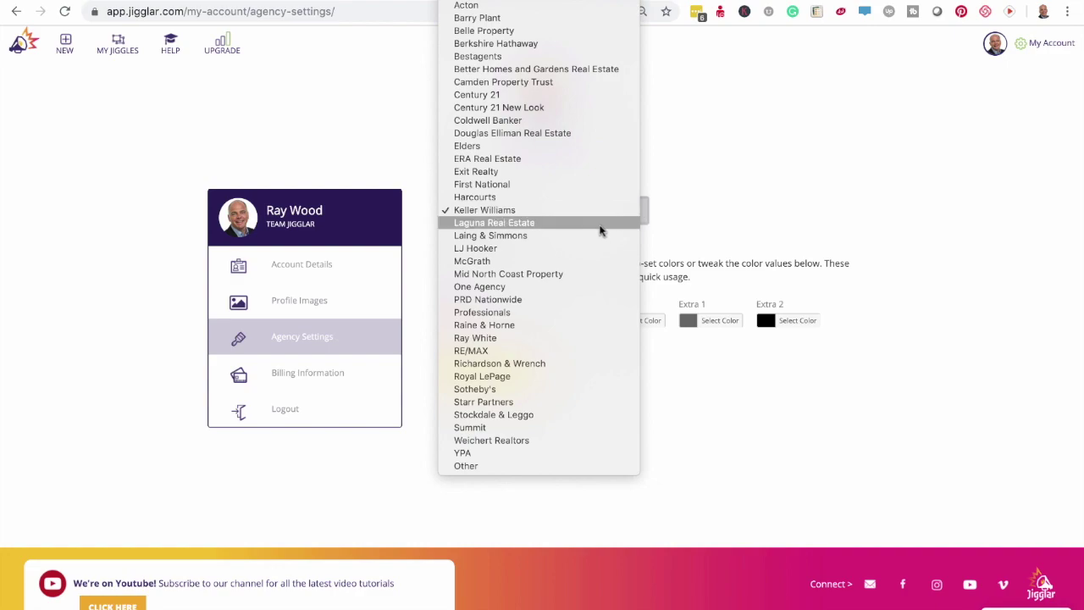
pyautogui.click(529, 466)
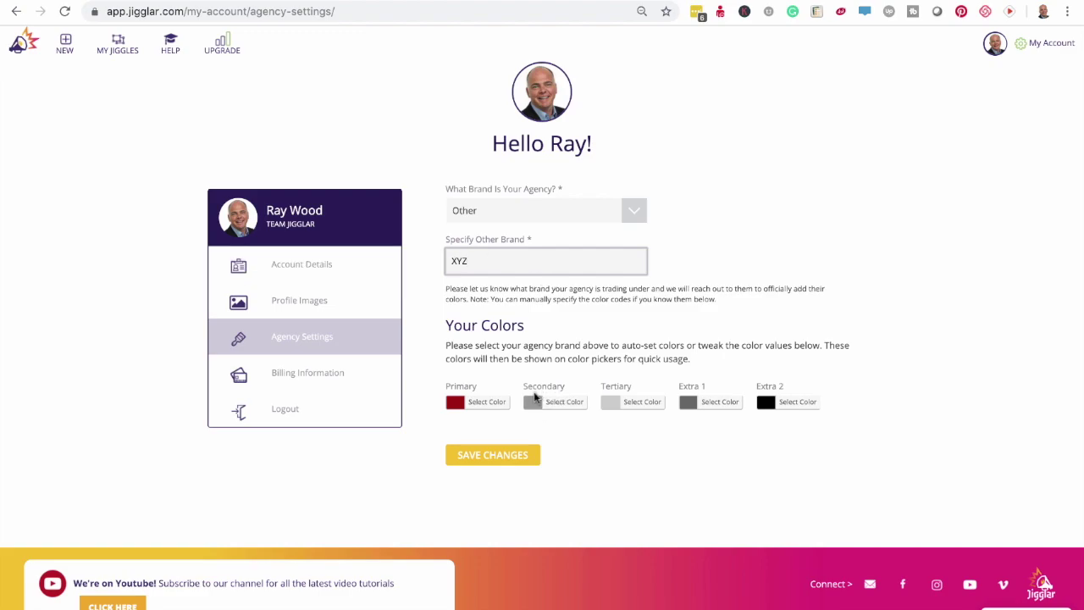
# - Replace the primary colour hex #b40101 with #000000 (black)
pyautogui.click(495, 404)
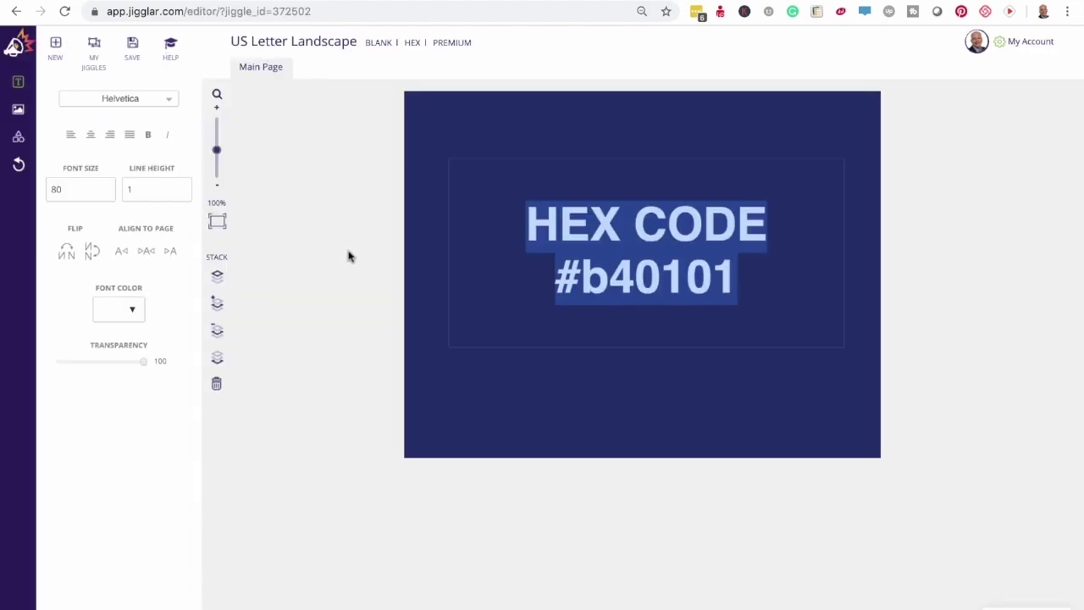
pyautogui.click(348, 255)
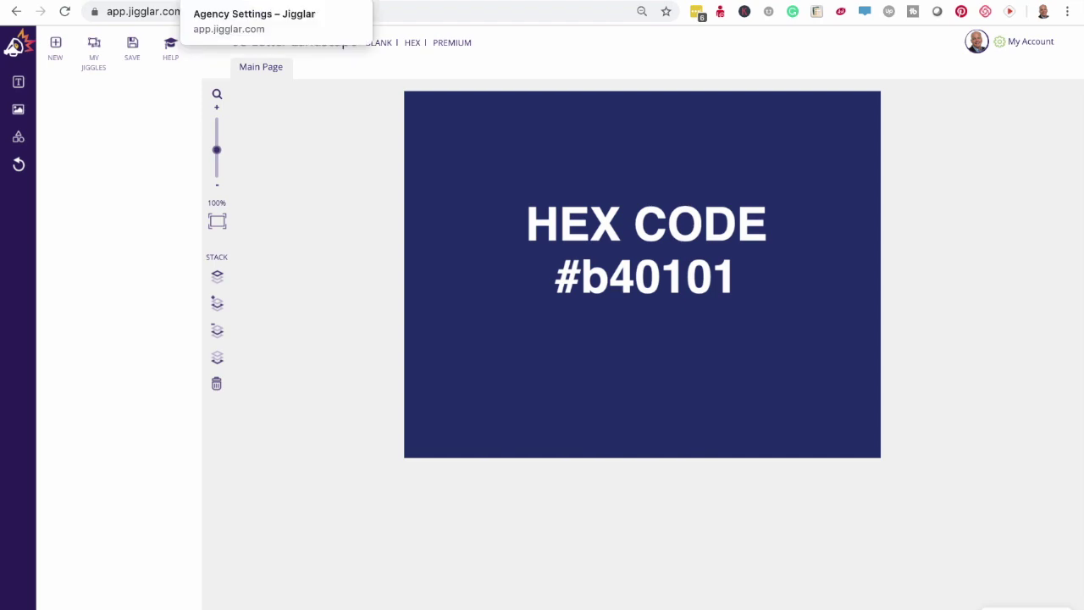
pyautogui.click(300, 0)
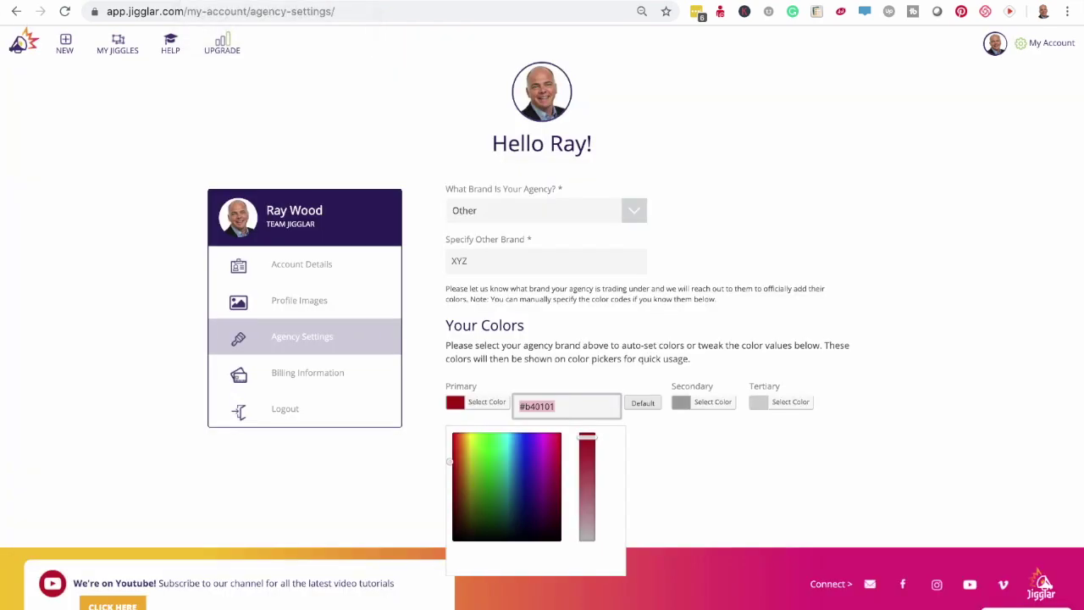
pyautogui.click(566, 404)
pyautogui.moveTo(566, 404); pyautogui.dragTo(524, 404)
pyautogui.write('#000000')
pyautogui.press('Return')
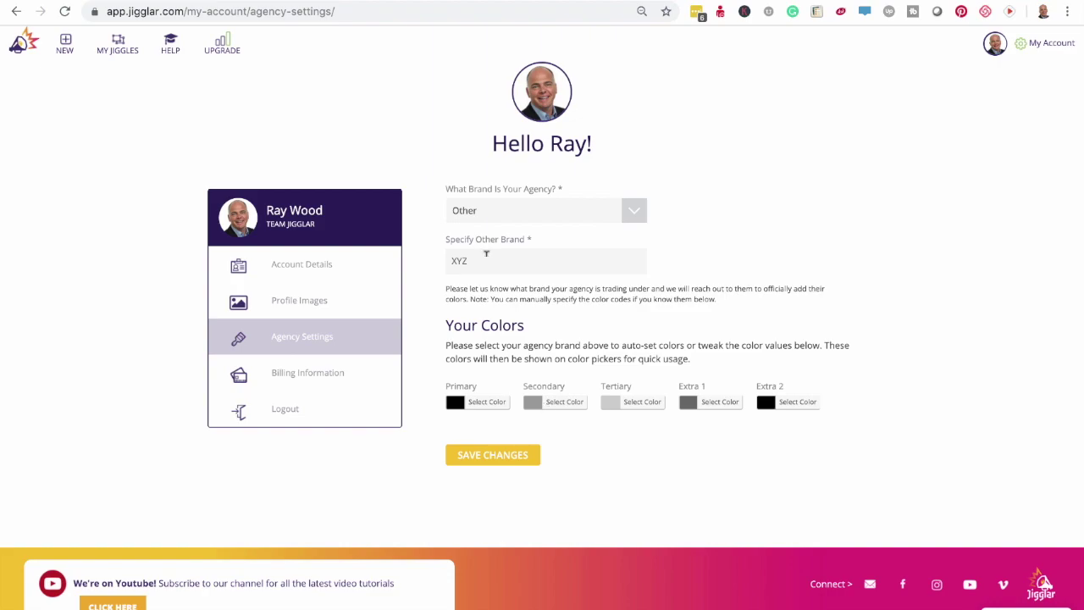
pyautogui.click(65, 18)
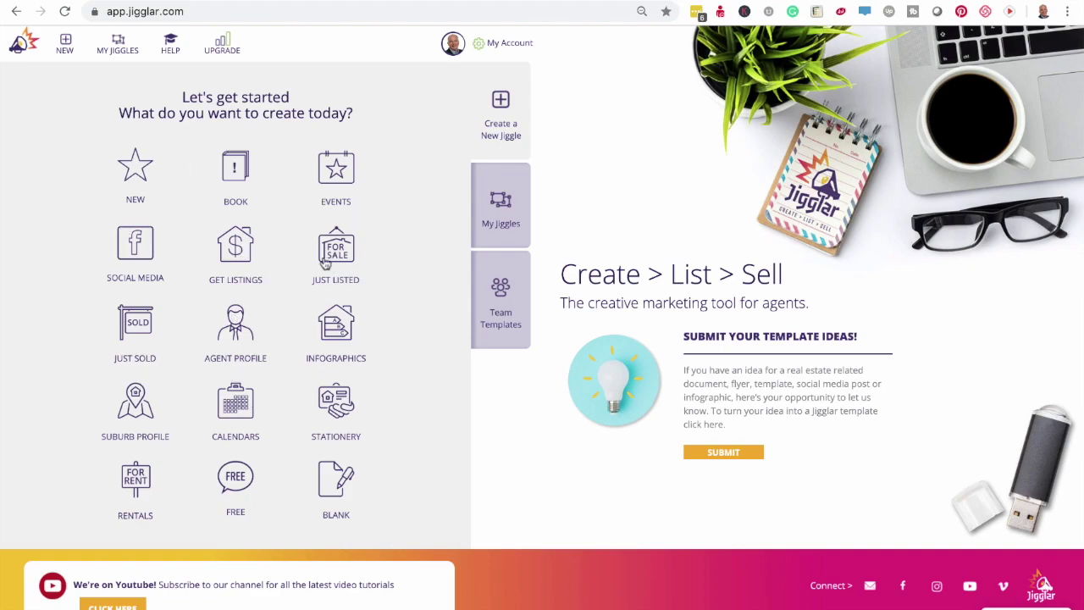
# - Browse the GET LISTINGS template sections down to the bottom and back to the top
pyautogui.click(236, 254)
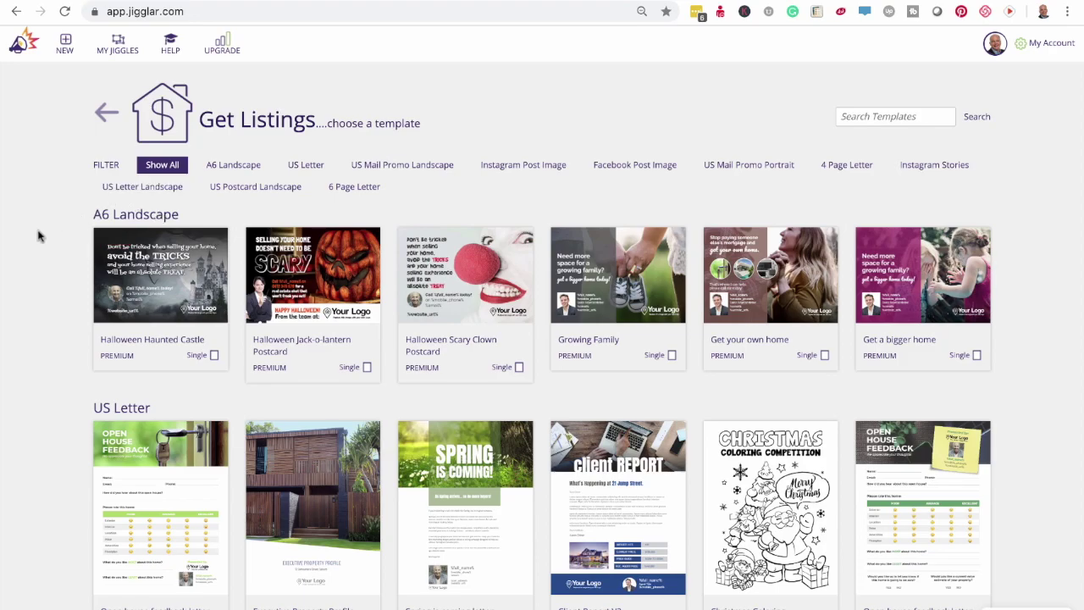
pyautogui.scroll(-3, 38, 235)
pyautogui.scroll(-3, 38, 237)
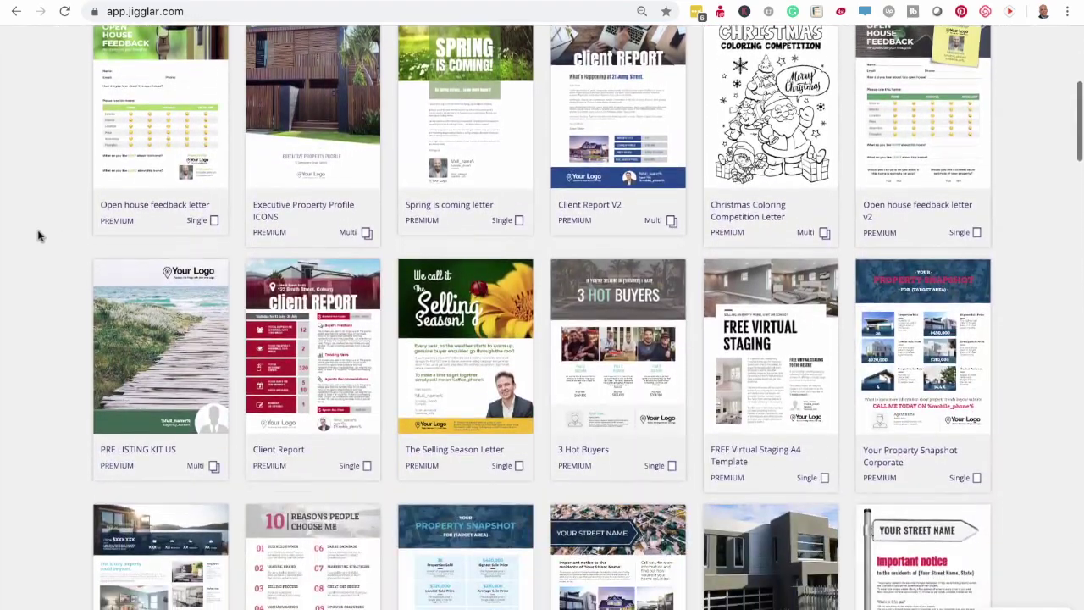
pyautogui.scroll(-6, 38, 236)
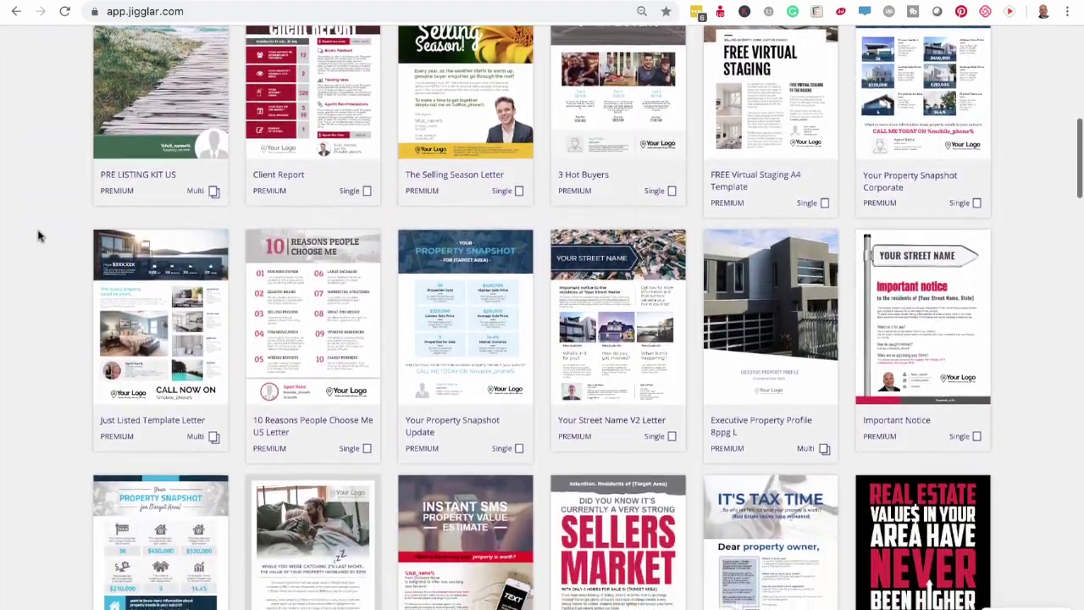
pyautogui.scroll(-8, 38, 236)
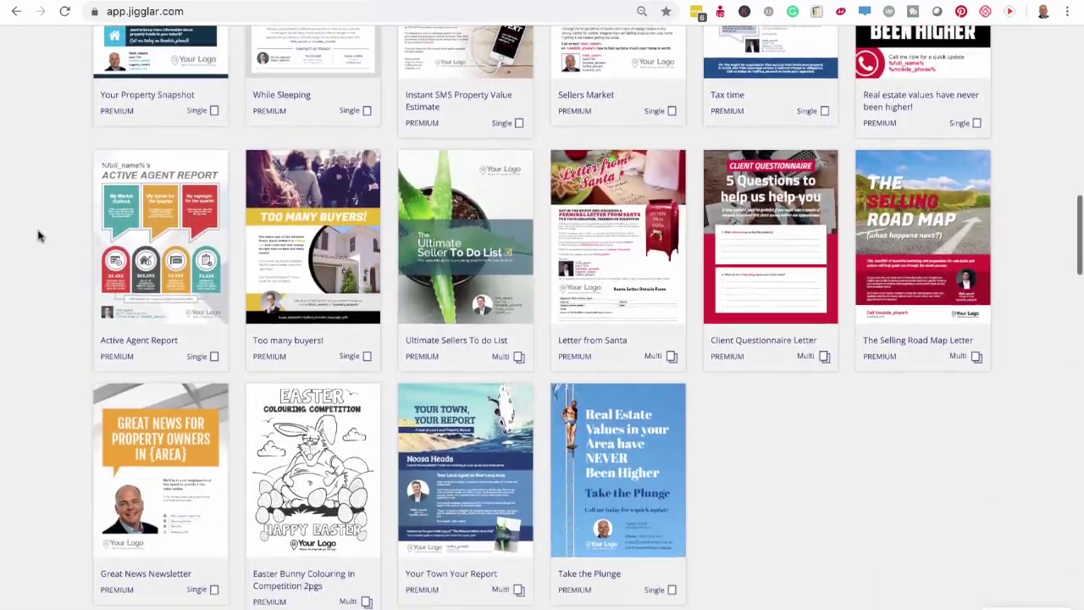
pyautogui.scroll(-7, 38, 237)
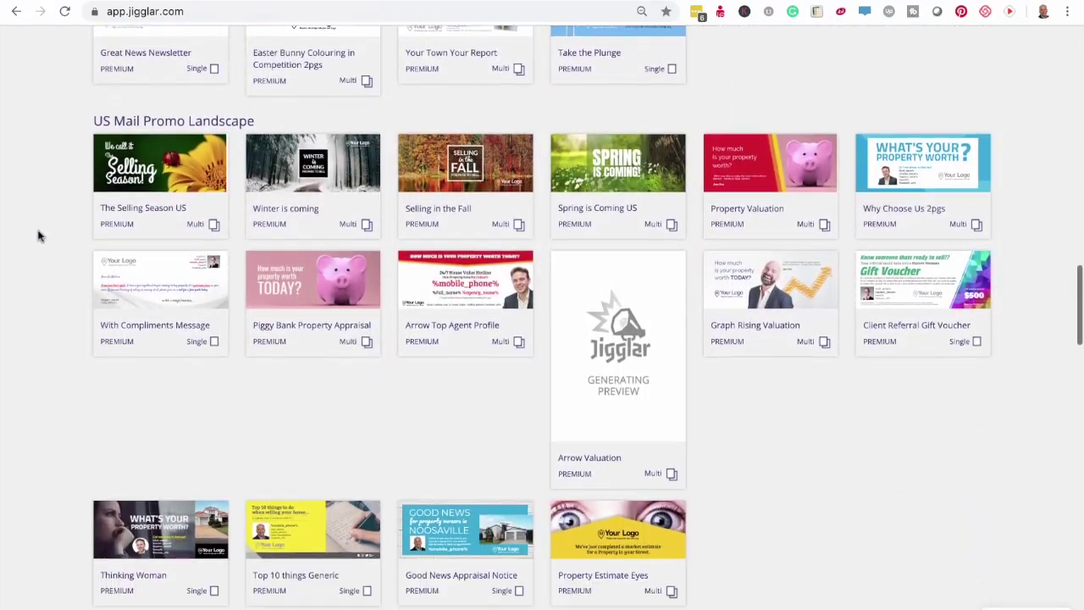
pyautogui.scroll(-10, 38, 236)
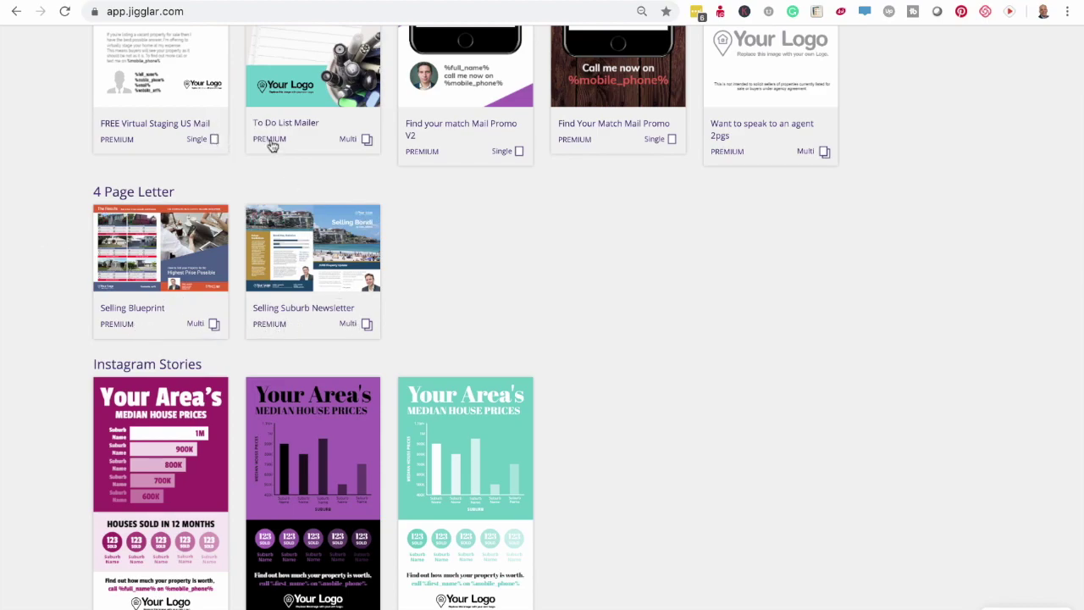
pyautogui.scroll(6, 370, 176)
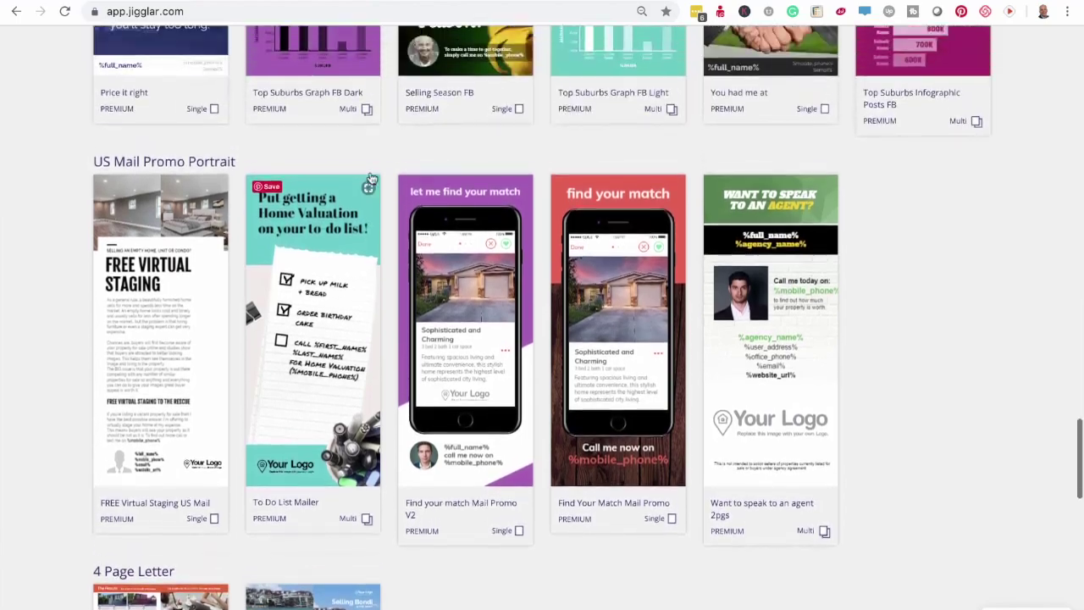
pyautogui.scroll(15, 370, 177)
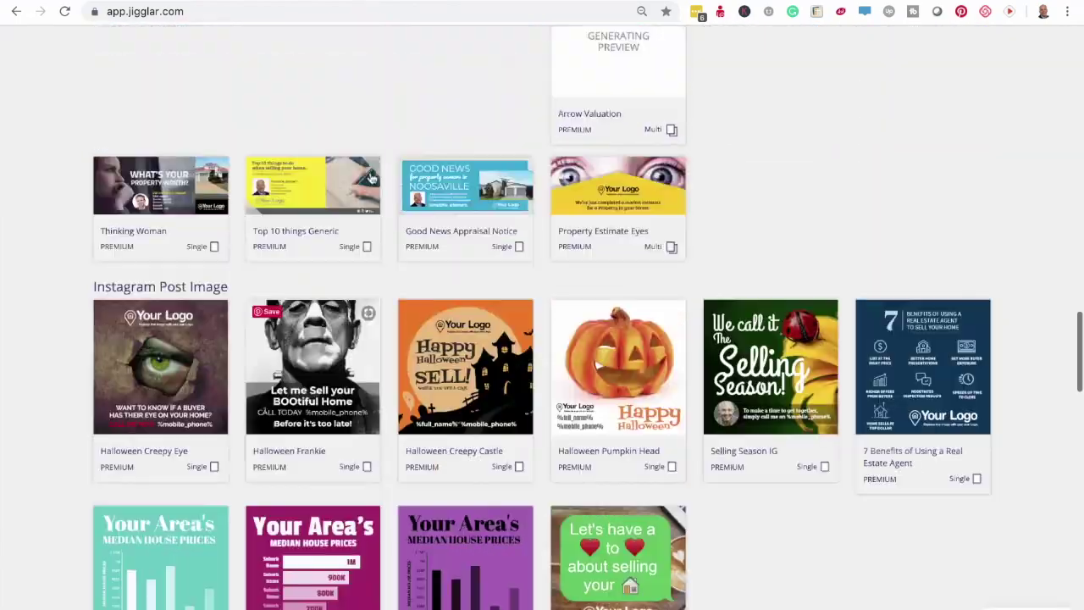
pyautogui.scroll(10, 370, 177)
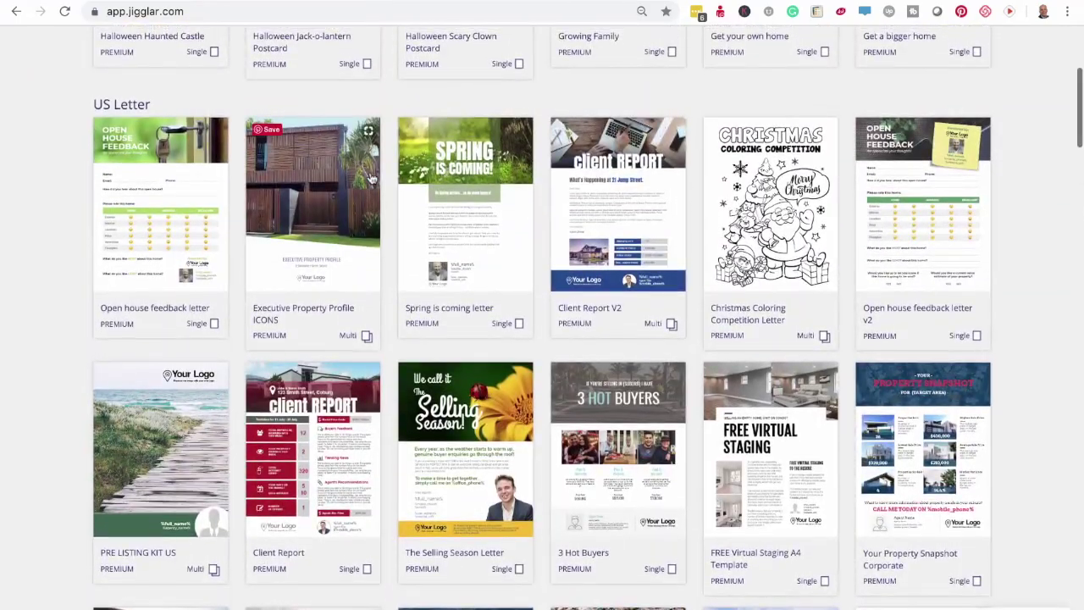
pyautogui.scroll(4, 370, 177)
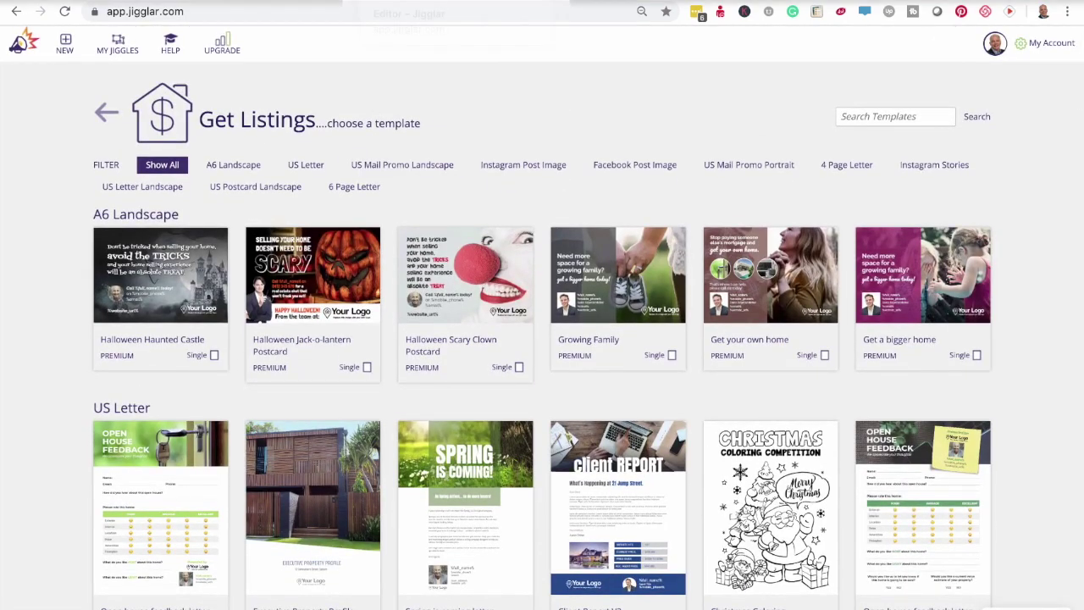
pyautogui.click(409, 2)
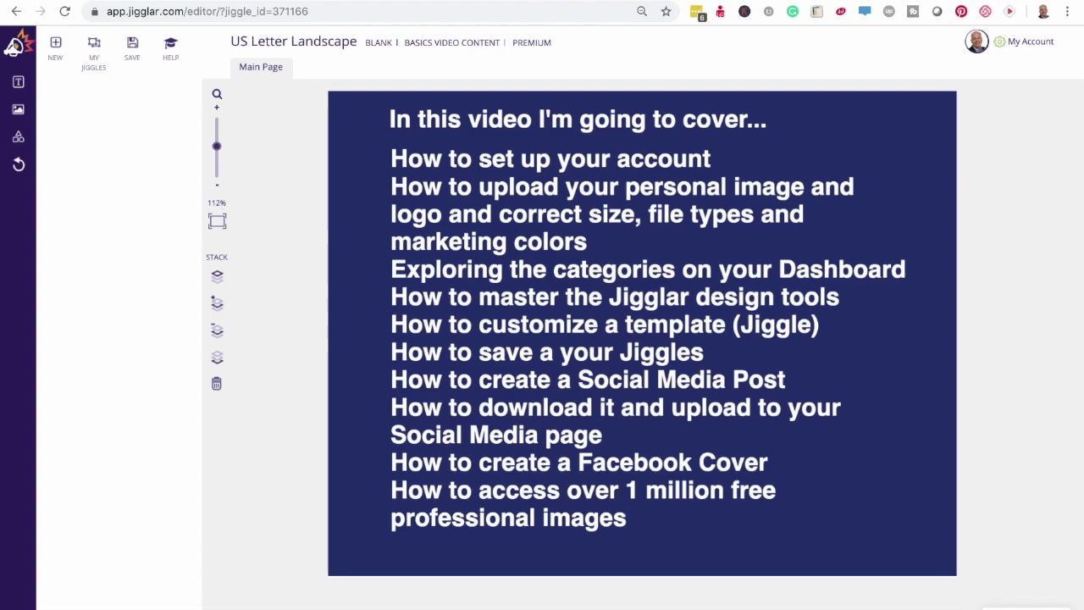
# - From the dashboard's JUST LISTED category, open the Just Listed Modern A6 Landscape template
pyautogui.click(14, 46)
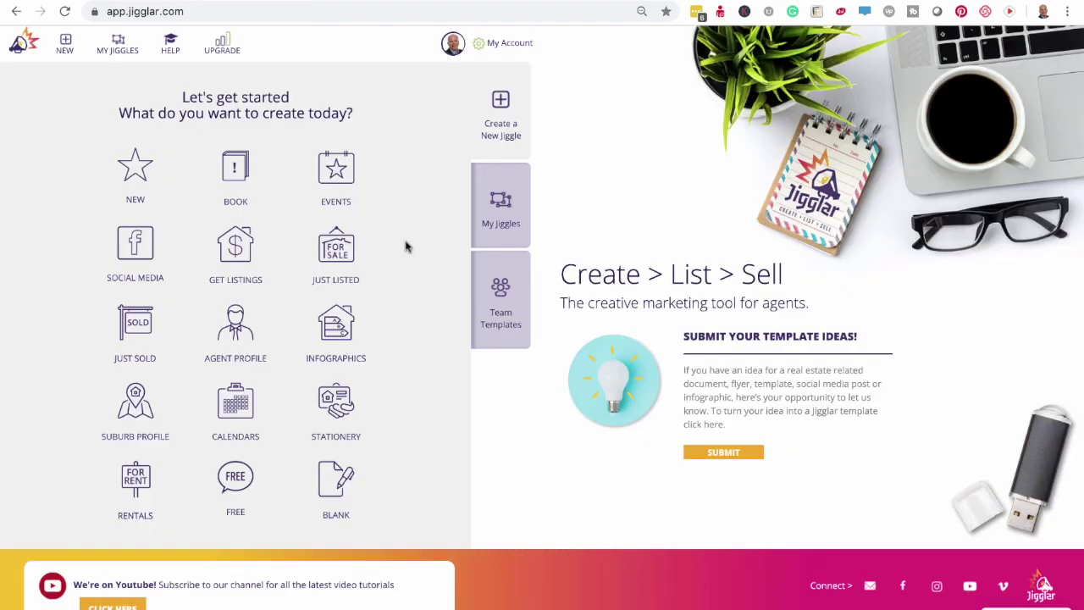
pyautogui.click(342, 253)
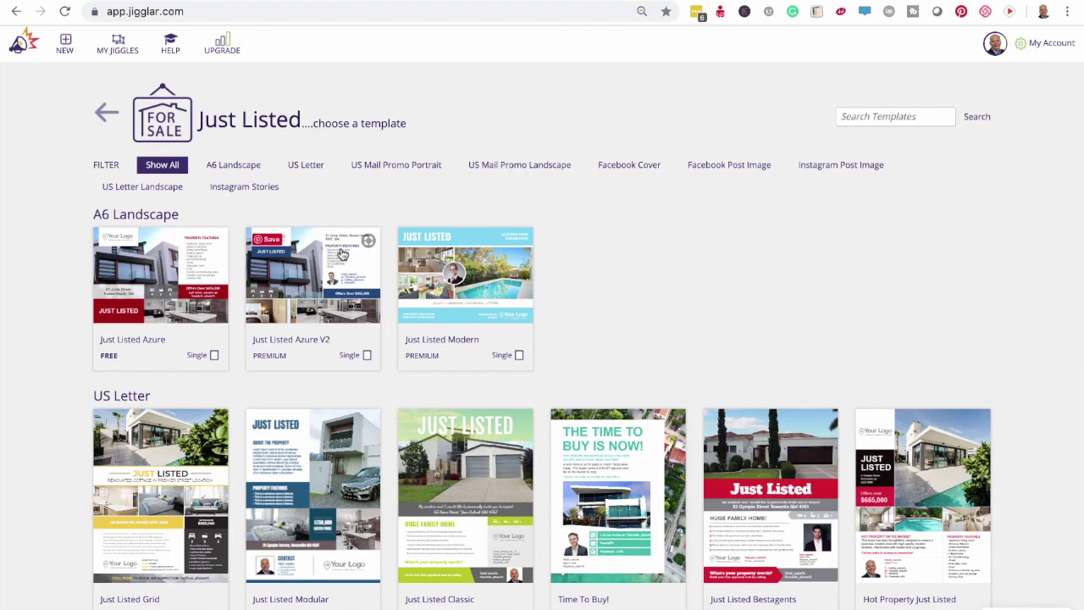
pyautogui.click(498, 291)
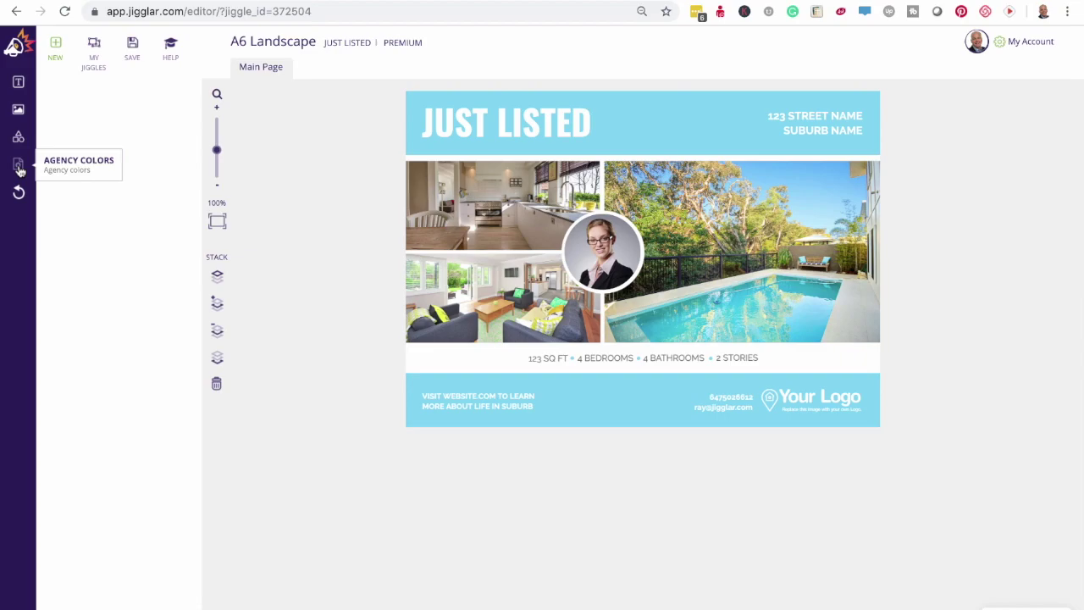
pyautogui.click(18, 166)
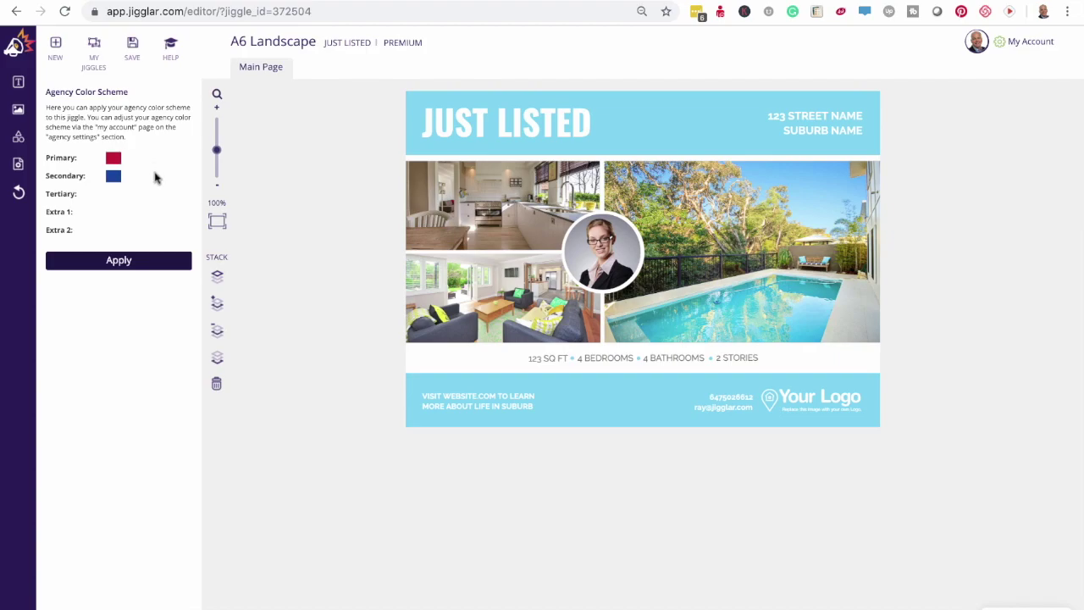
# - Apply the agency colours to the flyer and zoom the view to 113%
pyautogui.click(119, 262)
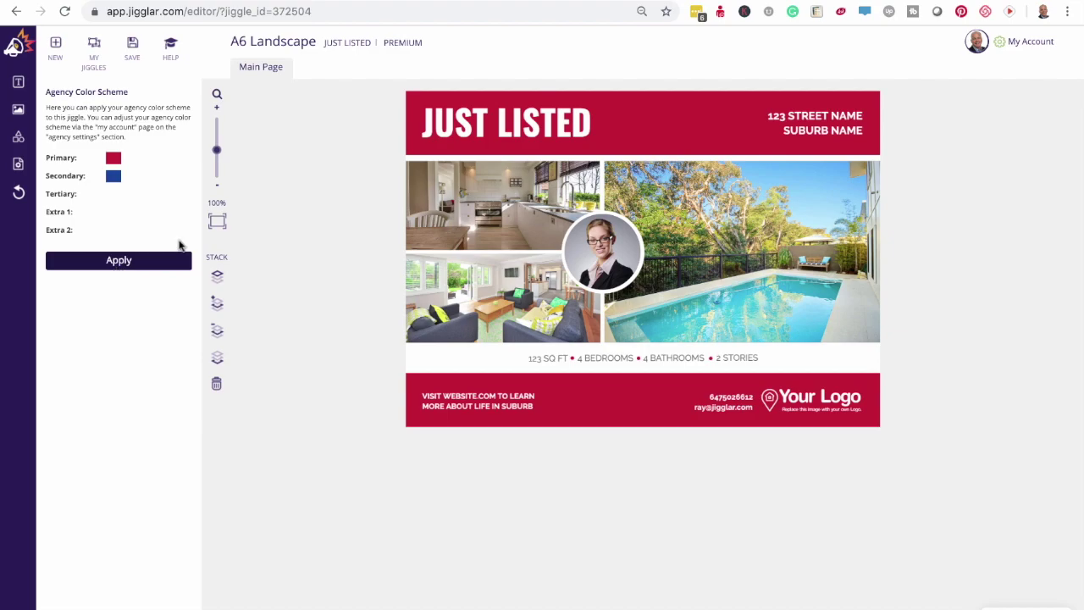
pyautogui.click(217, 108)
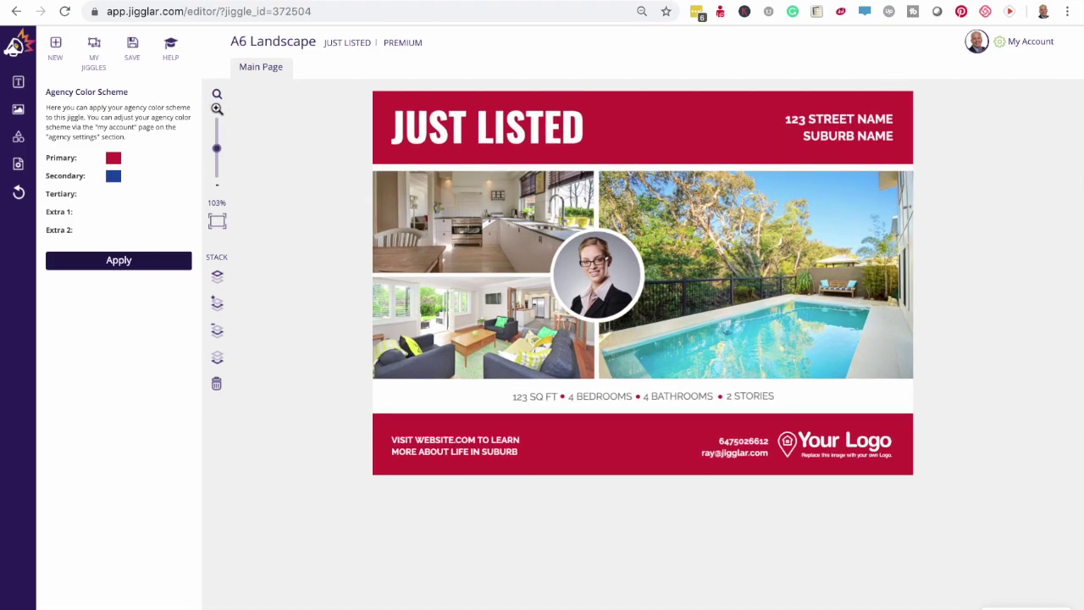
pyautogui.click(217, 108)
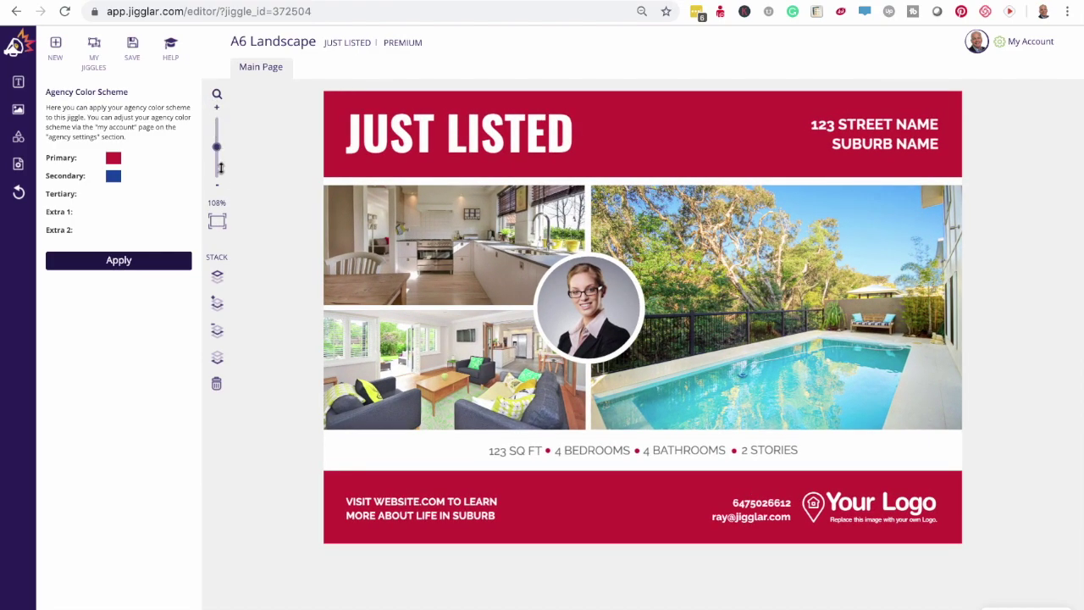
pyautogui.click(216, 184)
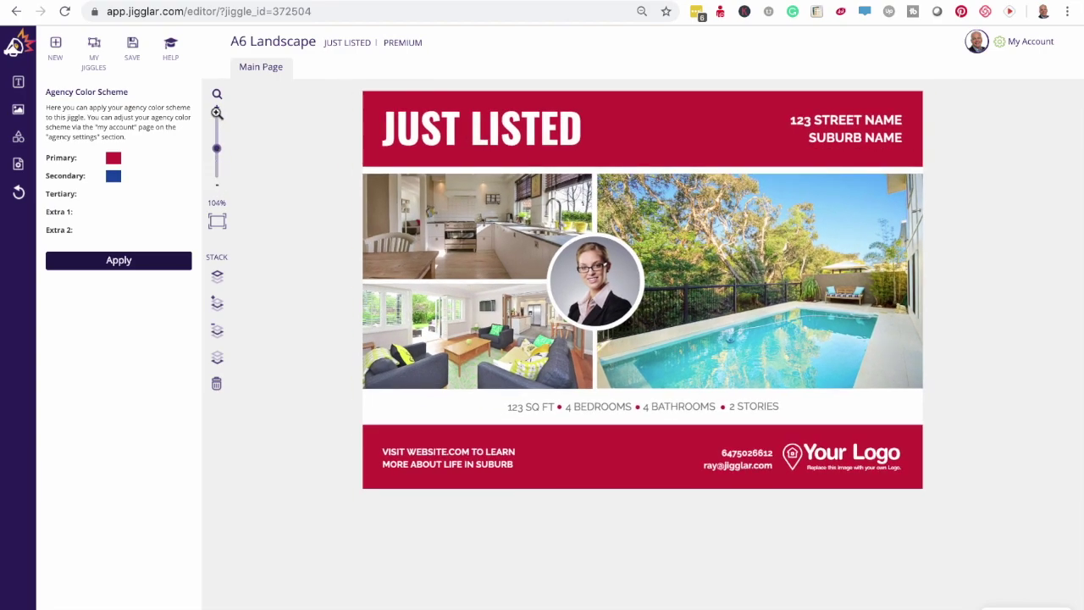
pyautogui.click(217, 108)
pyautogui.click(218, 109)
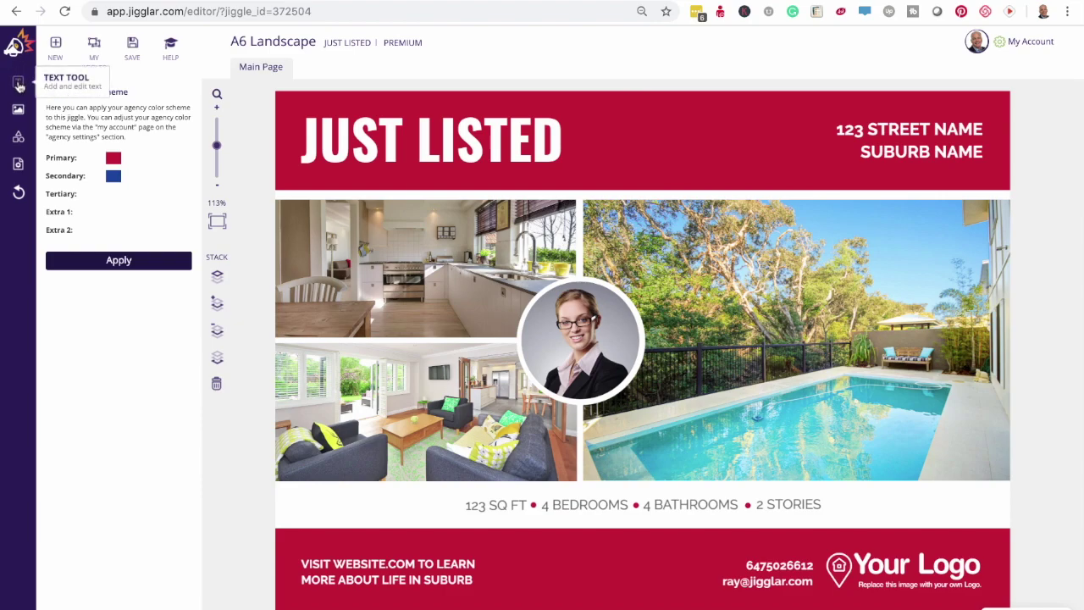
pyautogui.click(431, 136)
pyautogui.doubleClick(431, 136)
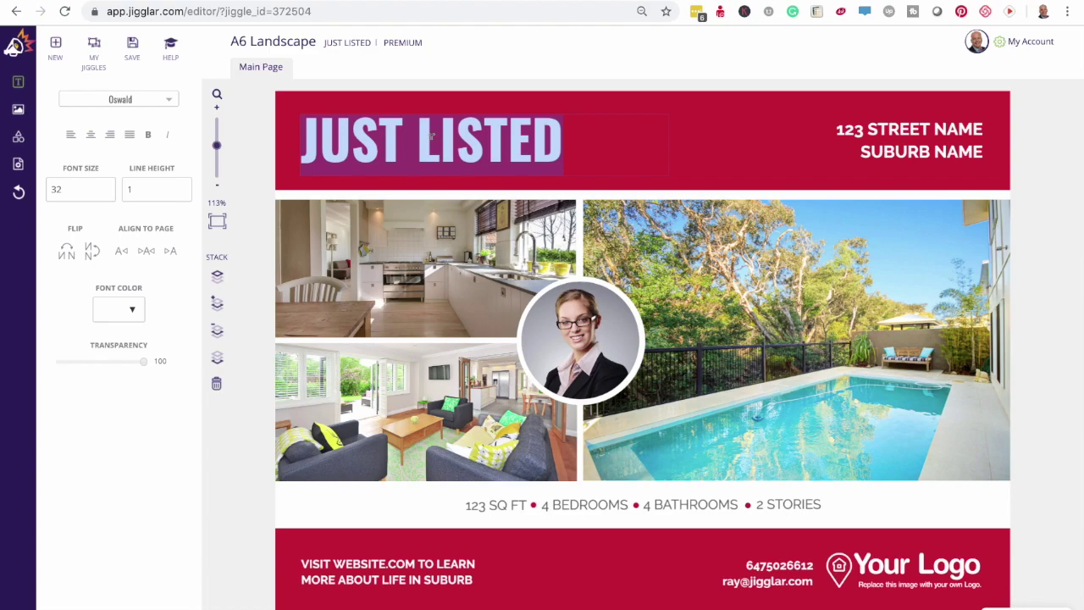
pyautogui.click(563, 145)
pyautogui.moveTo(564, 145); pyautogui.dragTo(309, 132)
pyautogui.click(173, 102)
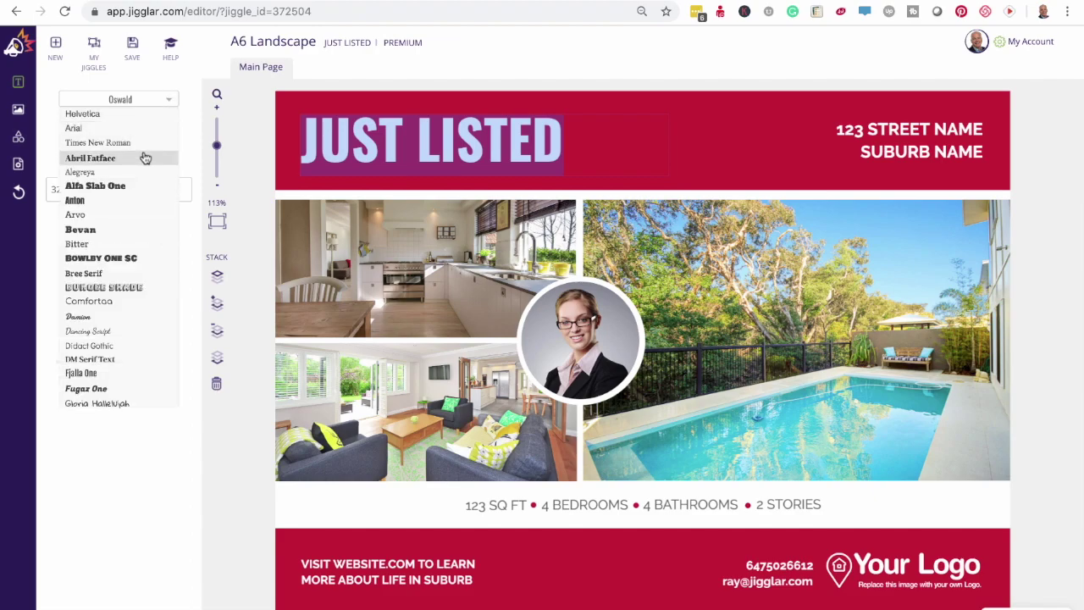
pyautogui.click(108, 200)
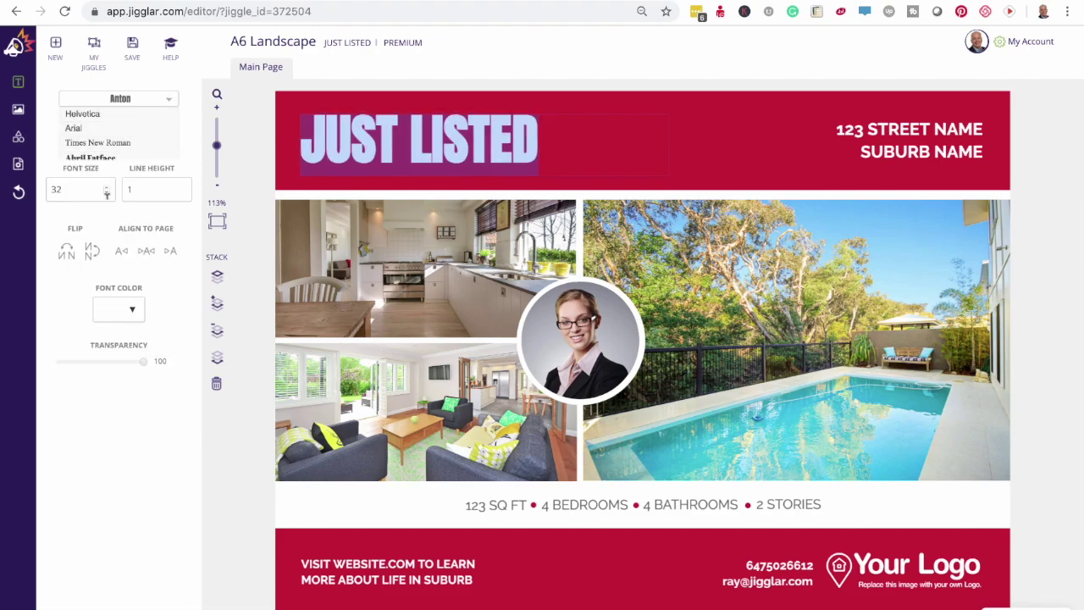
pyautogui.click(169, 102)
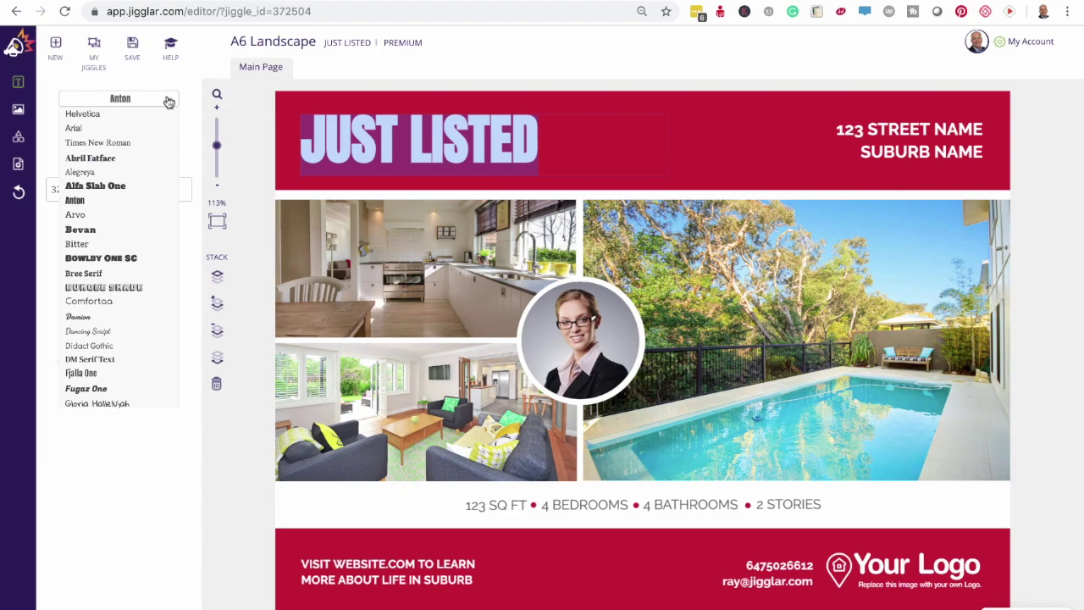
pyautogui.click(117, 347)
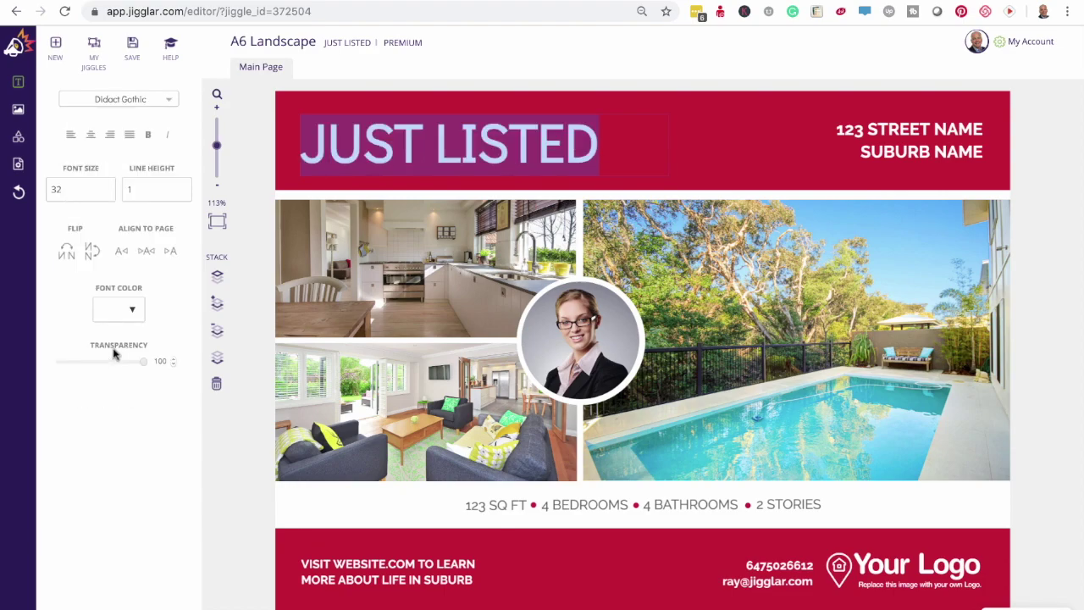
pyautogui.click(19, 194)
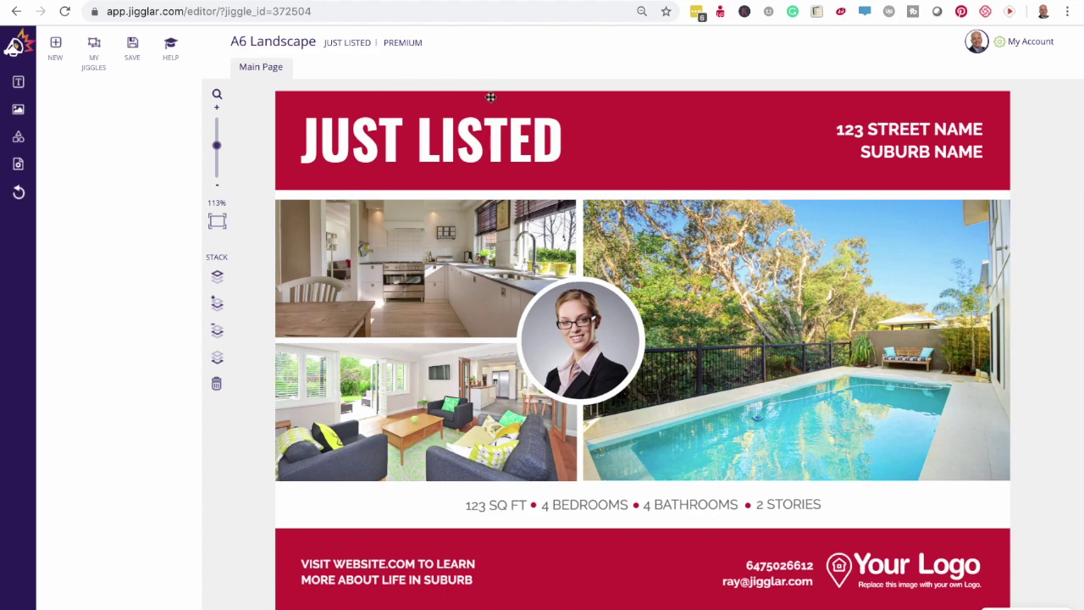
pyautogui.click(18, 84)
# - Create a text block reading 'Sample' and fit it in the red header beside JUST LISTED
pyautogui.click(119, 103)
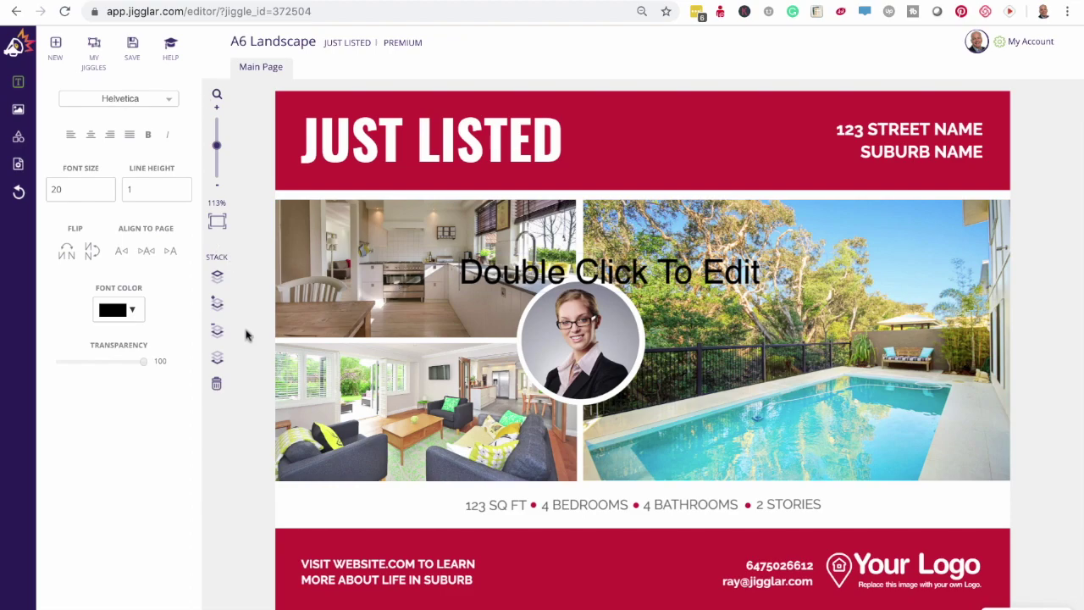
pyautogui.click(245, 377)
pyautogui.moveTo(560, 270); pyautogui.dragTo(662, 144)
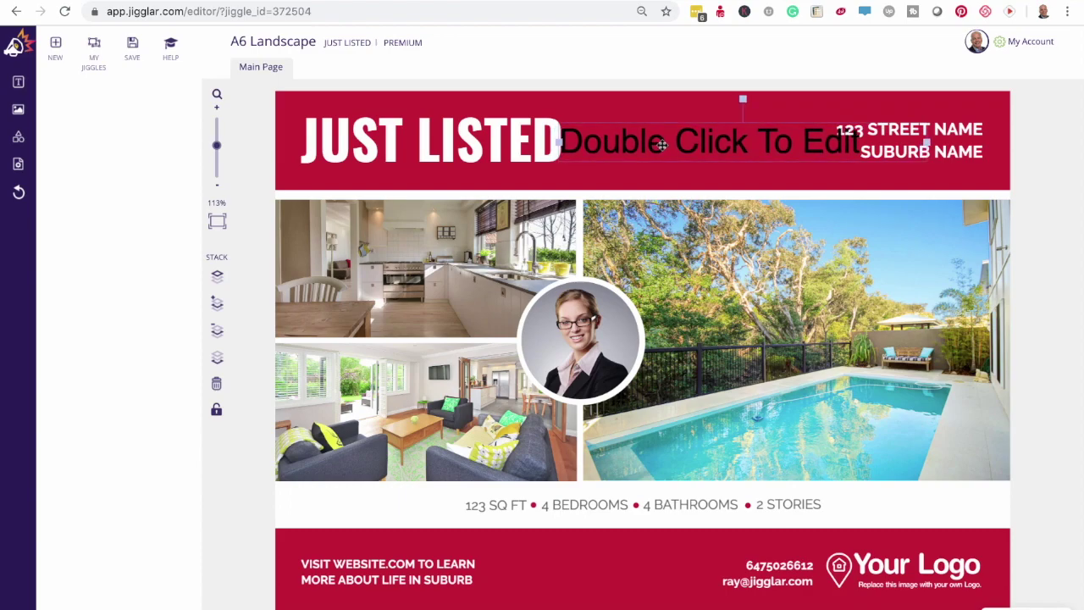
pyautogui.doubleClick(661, 144)
pyautogui.write('Sample')
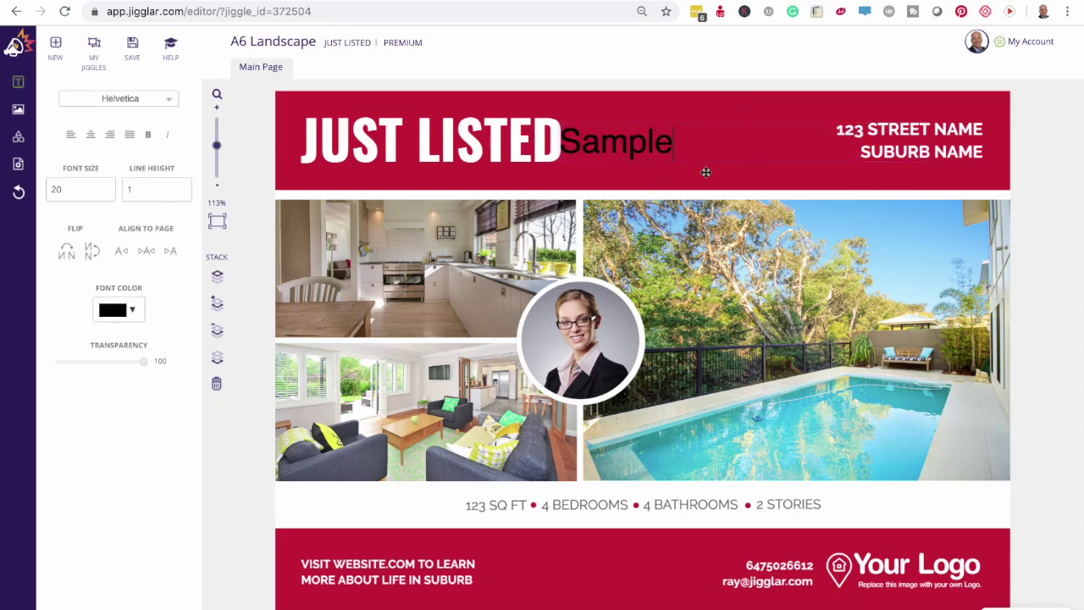
pyautogui.click(1047, 140)
pyautogui.moveTo(621, 151); pyautogui.dragTo(675, 146)
pyautogui.moveTo(982, 137); pyautogui.dragTo(882, 133)
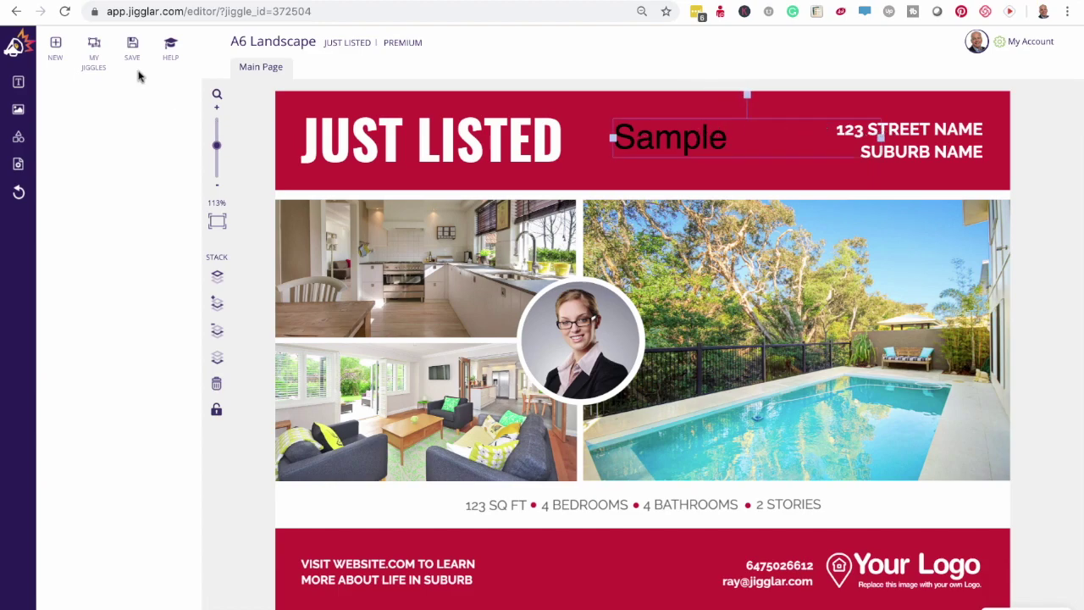
pyautogui.click(17, 81)
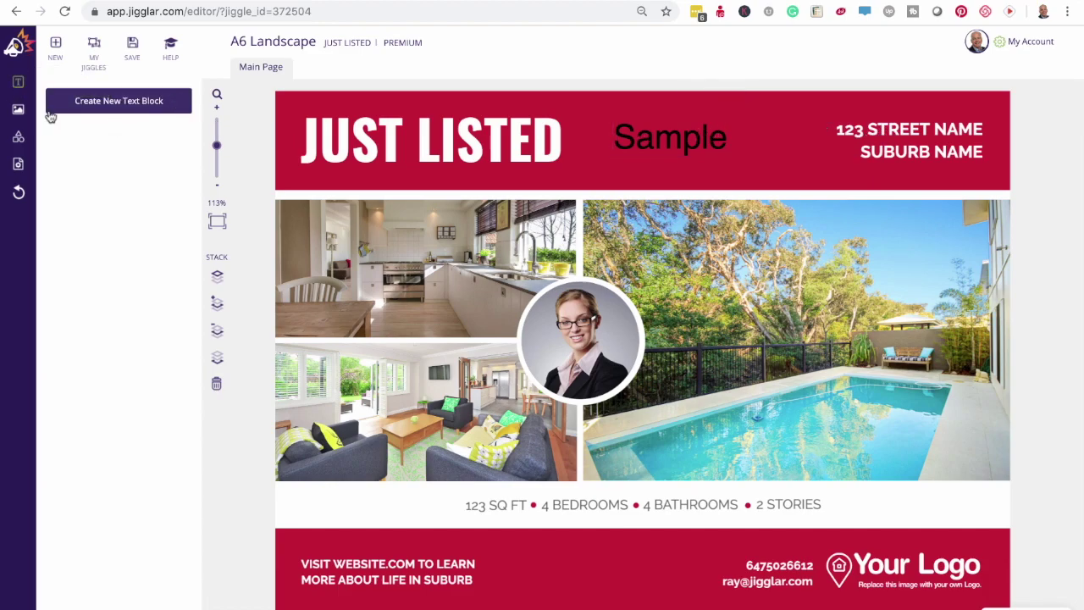
pyautogui.moveTo(679, 141); pyautogui.dragTo(694, 136)
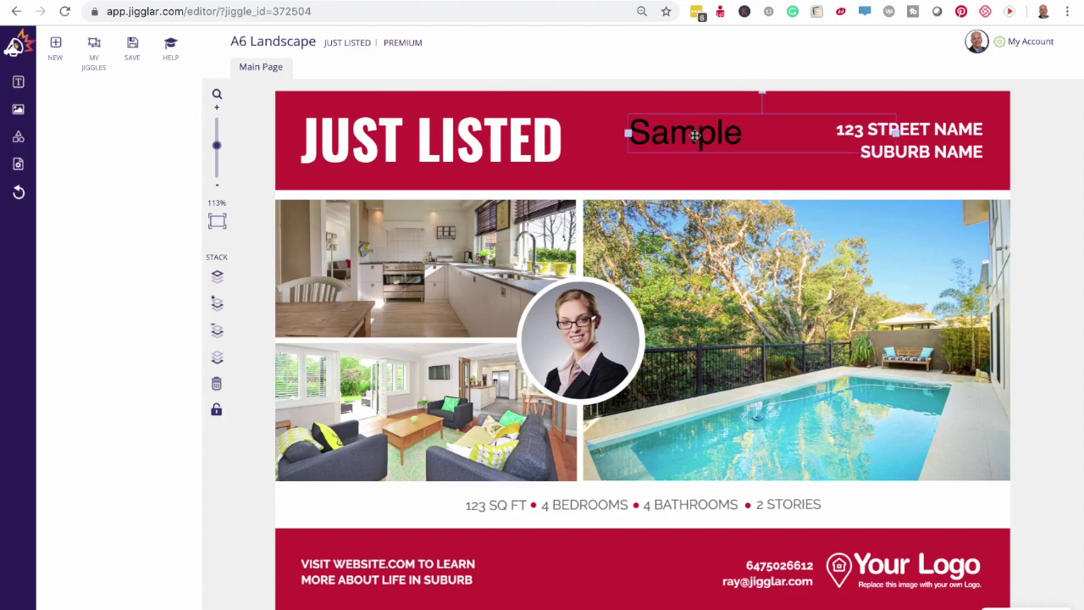
# - Move the Sample text left and try right, centre and left alignment in its box
pyautogui.doubleClick(694, 133)
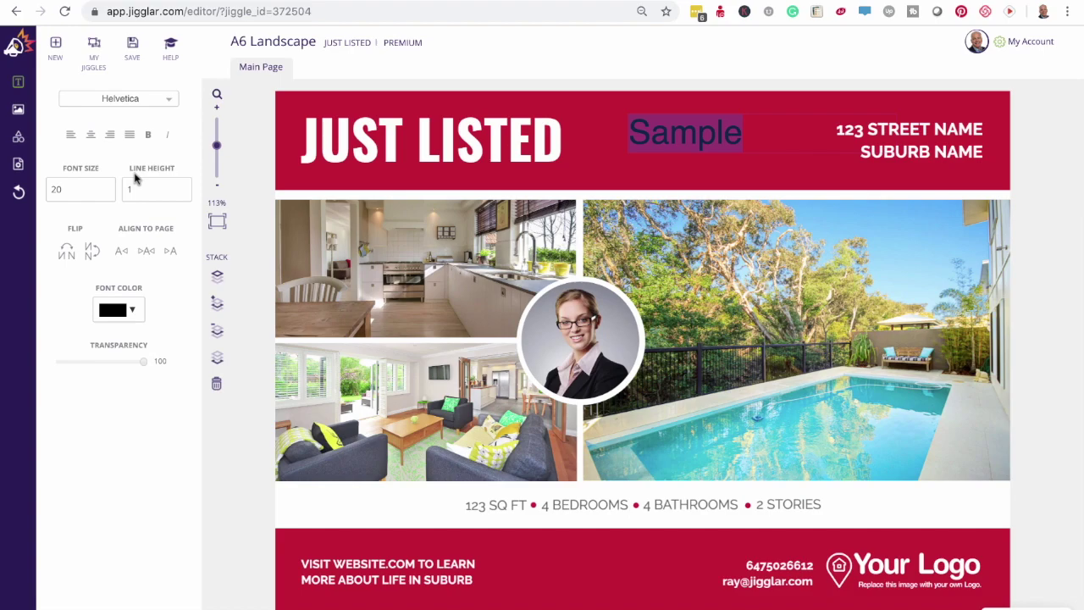
pyautogui.click(109, 135)
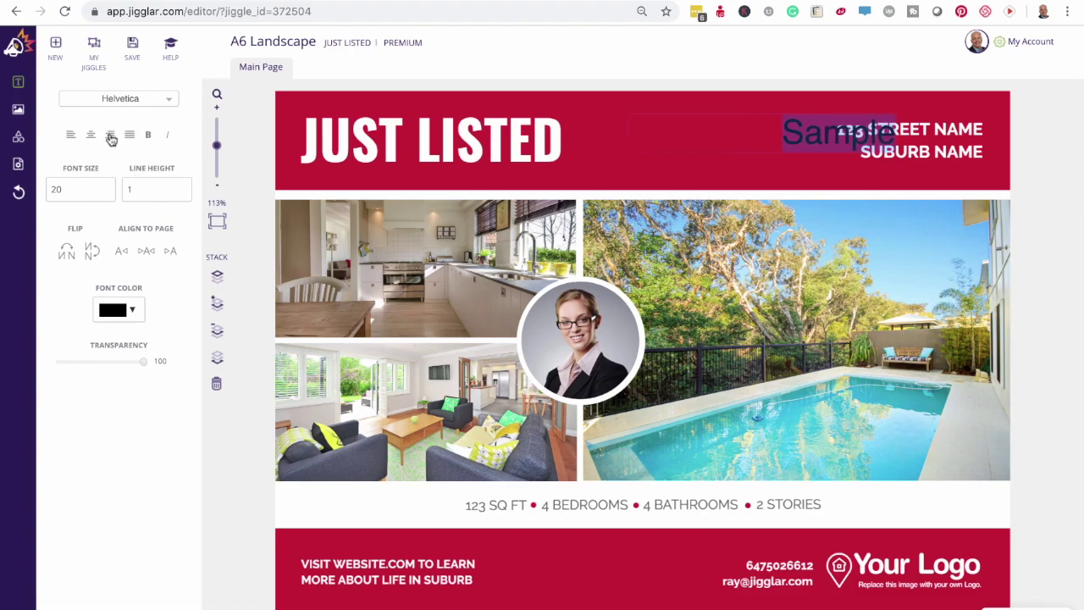
pyautogui.click(748, 175)
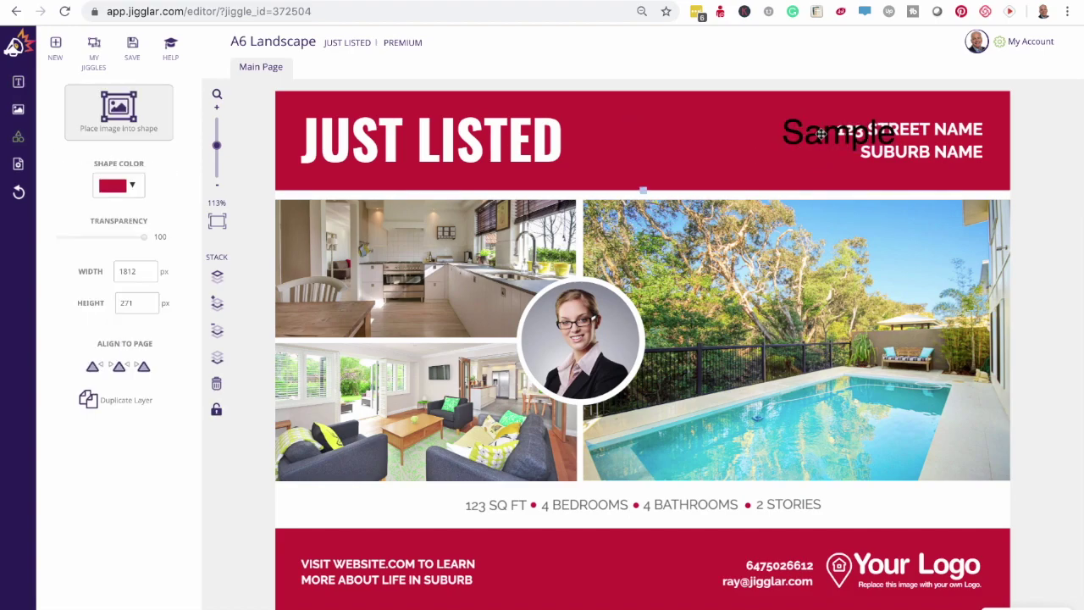
pyautogui.moveTo(819, 132); pyautogui.dragTo(729, 133)
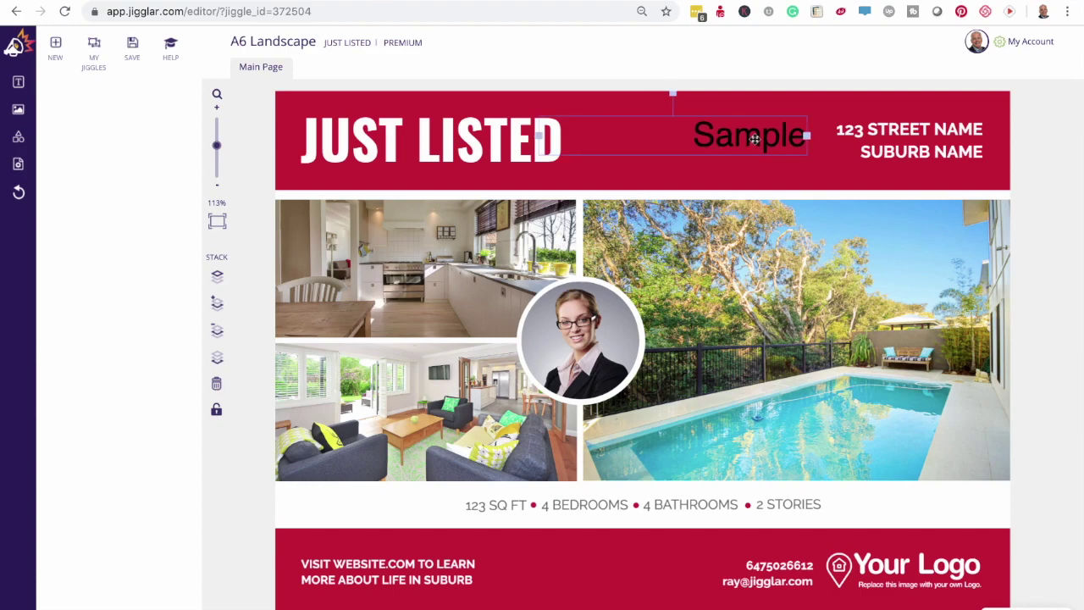
pyautogui.doubleClick(753, 142)
pyautogui.click(91, 137)
pyautogui.click(71, 136)
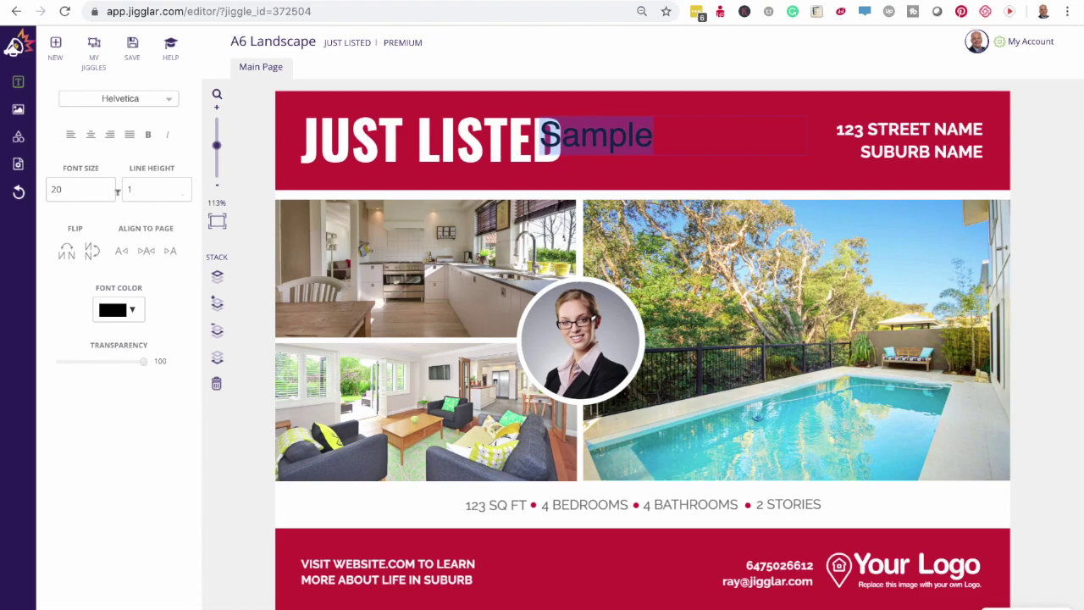
# - Raise Sample's font size to 31, make it bold and italic, and flip it both ways
pyautogui.click(106, 187)
pyautogui.click(107, 187)
pyautogui.click(106, 187)
pyautogui.click(106, 187)
pyautogui.click(107, 187)
pyautogui.click(106, 187)
pyautogui.click(106, 187)
pyautogui.click(107, 187)
pyautogui.click(106, 187)
pyautogui.click(106, 188)
pyautogui.click(106, 187)
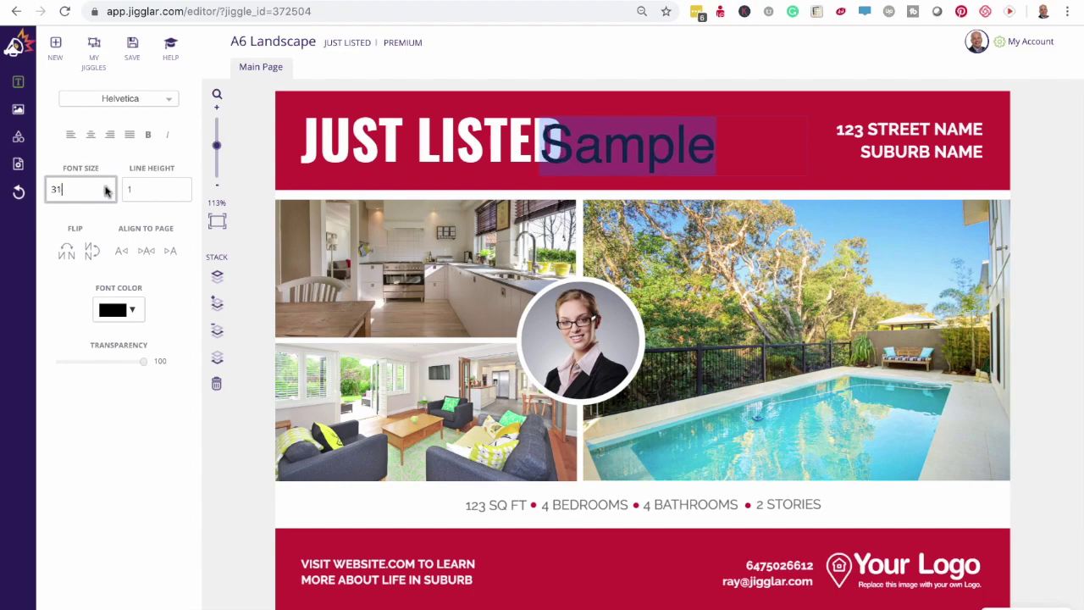
pyautogui.click(149, 136)
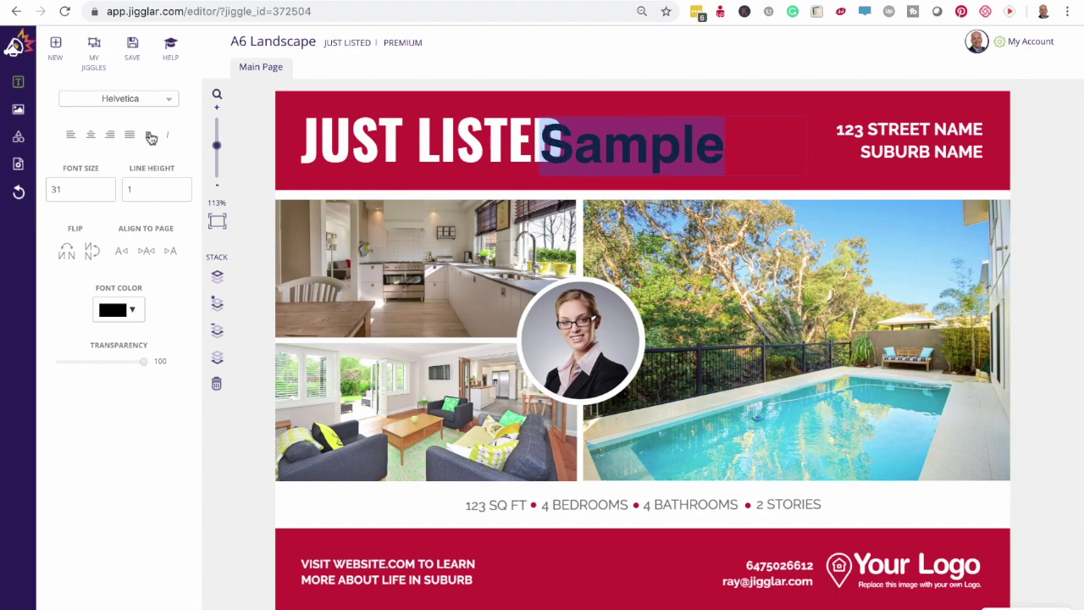
pyautogui.click(168, 137)
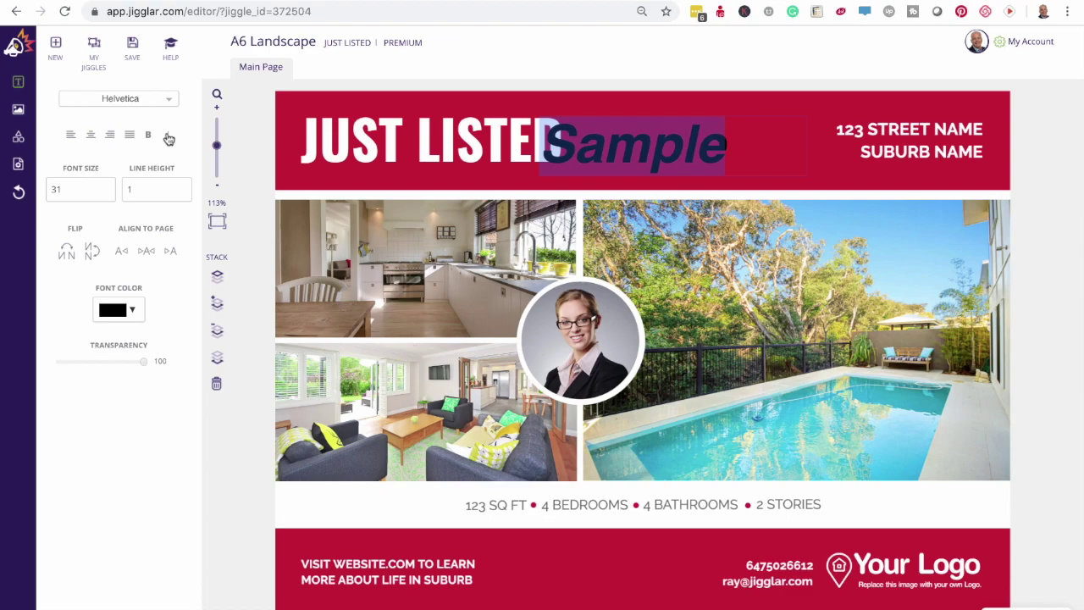
pyautogui.click(67, 254)
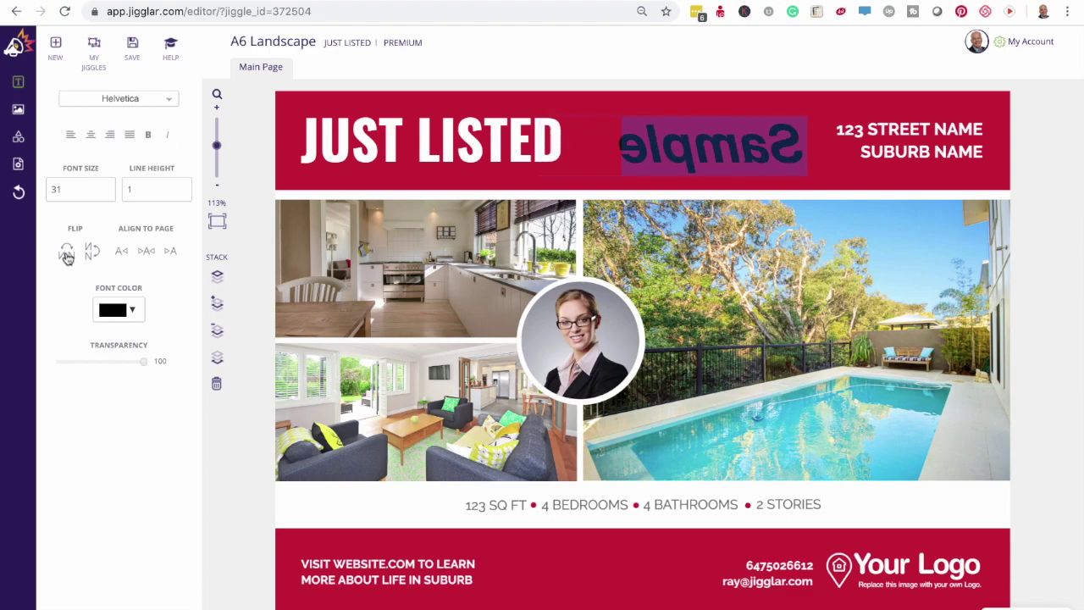
pyautogui.click(92, 255)
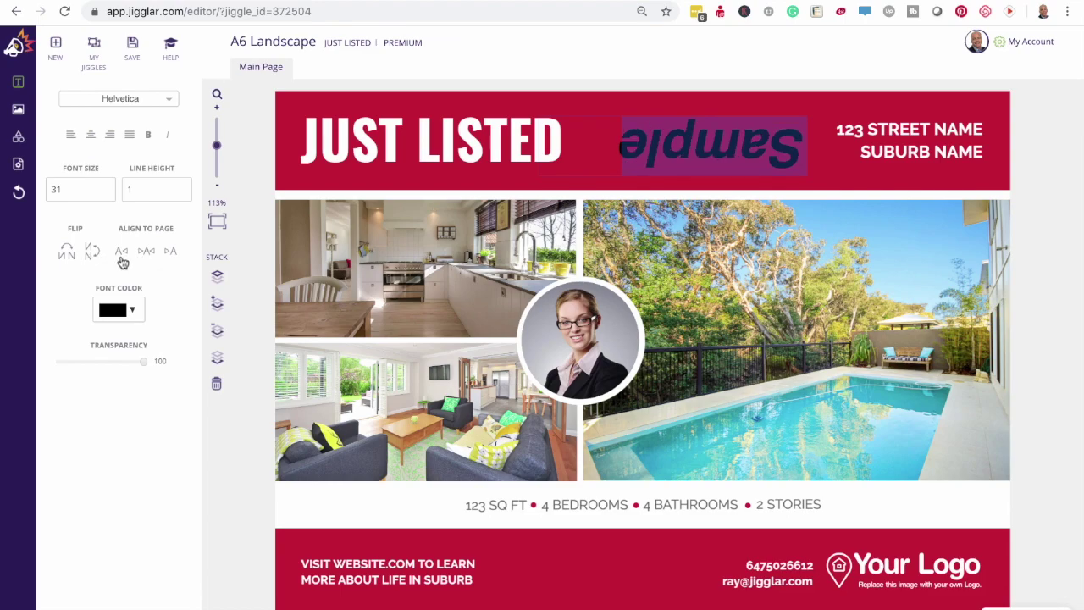
# - Try left, centre and right page alignment for Sample, then undo those changes
pyautogui.click(121, 253)
pyautogui.click(170, 254)
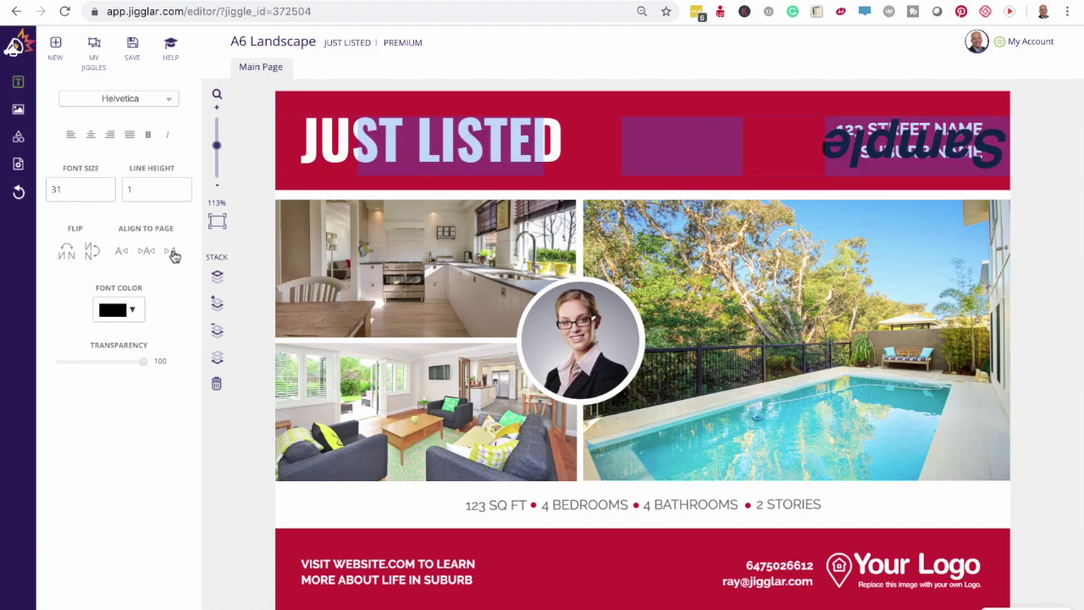
pyautogui.click(146, 255)
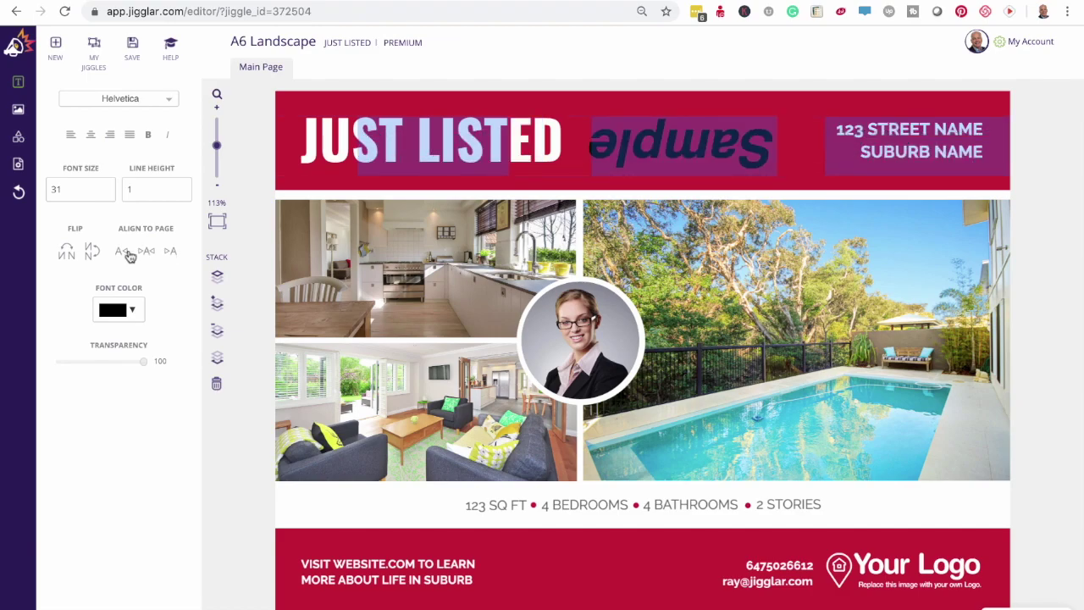
pyautogui.click(18, 193)
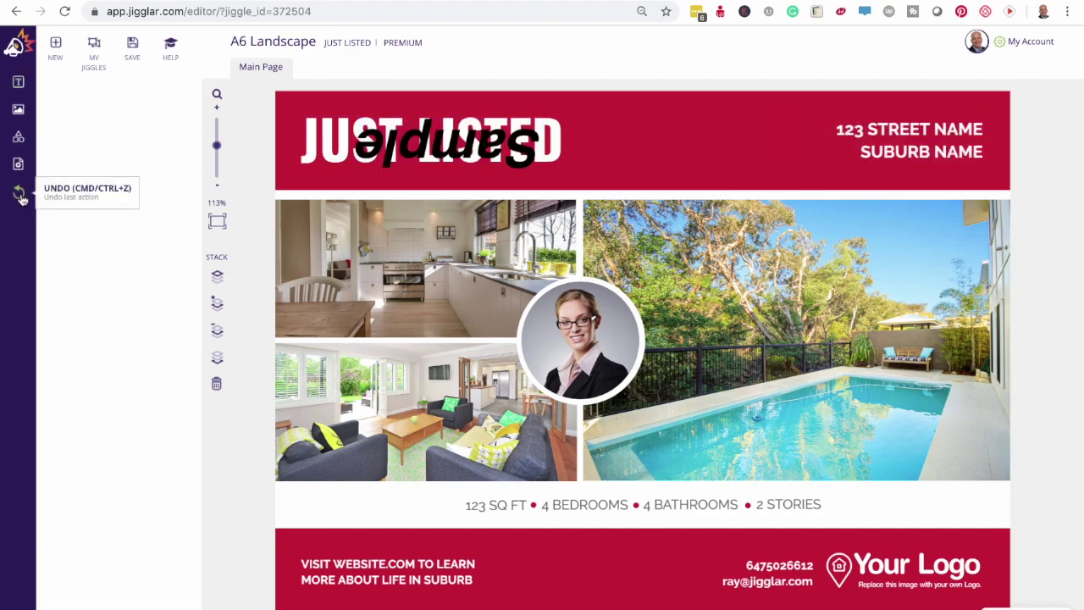
pyautogui.click(21, 194)
pyautogui.click(21, 194)
# - Centre Sample in the header and set its font colour to white #ffffff
pyautogui.moveTo(628, 158); pyautogui.dragTo(686, 154)
pyautogui.doubleClick(684, 153)
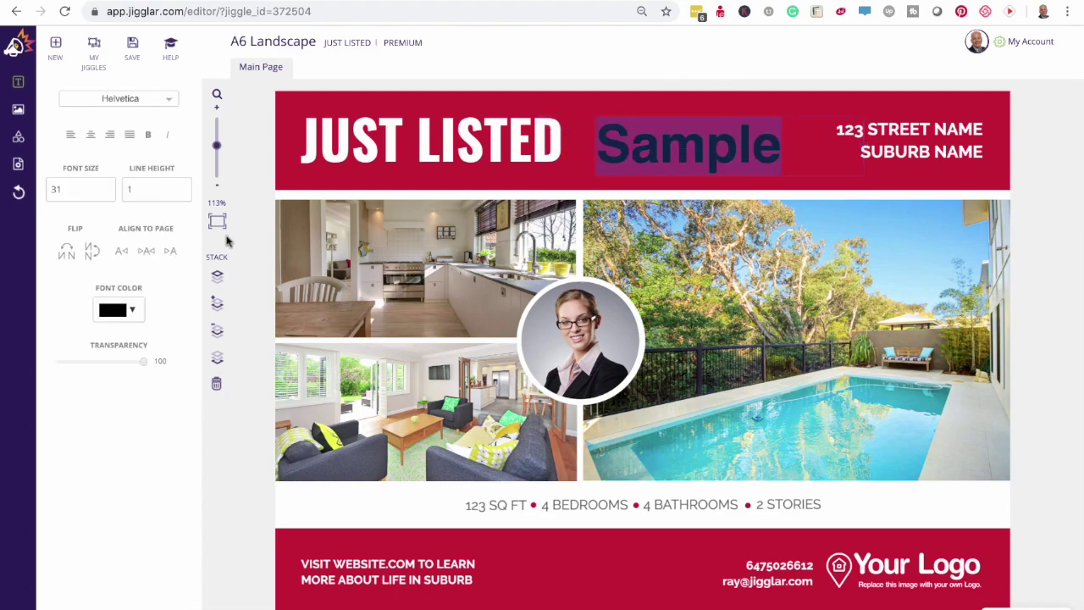
pyautogui.click(134, 311)
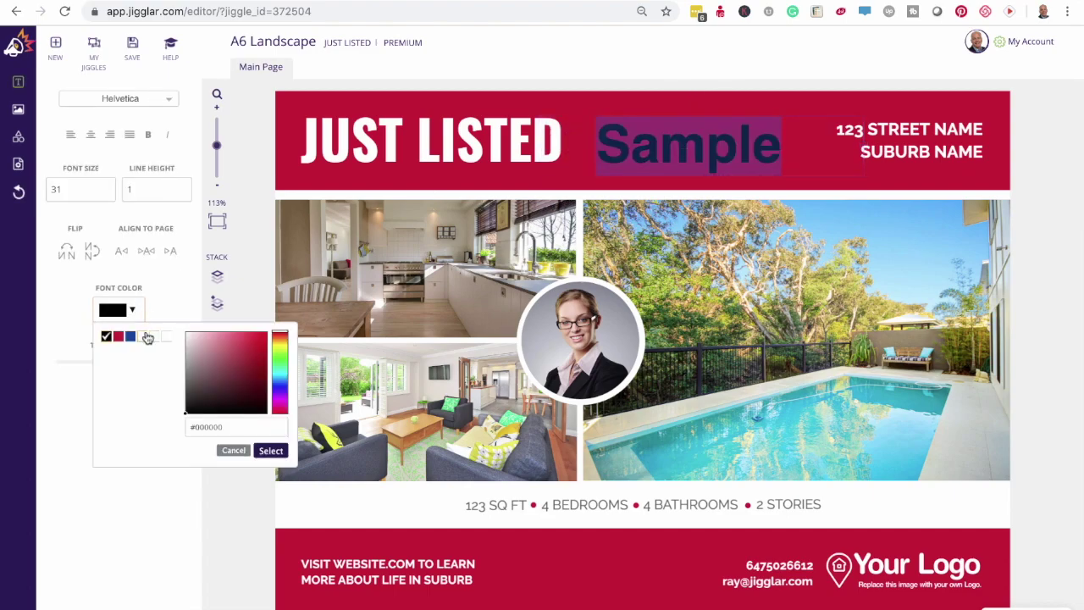
pyautogui.click(144, 337)
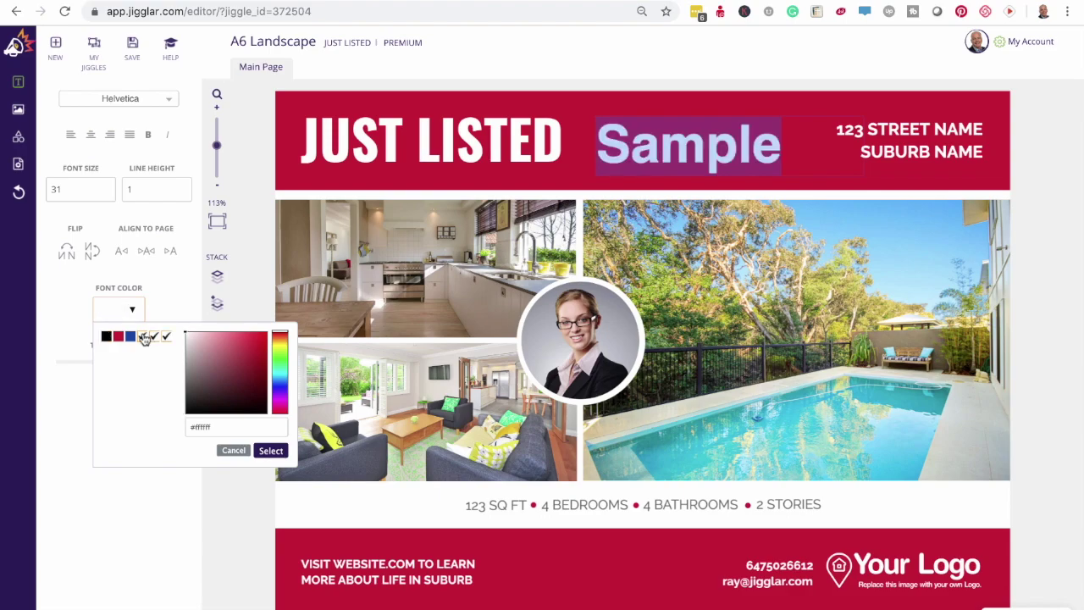
pyautogui.click(272, 451)
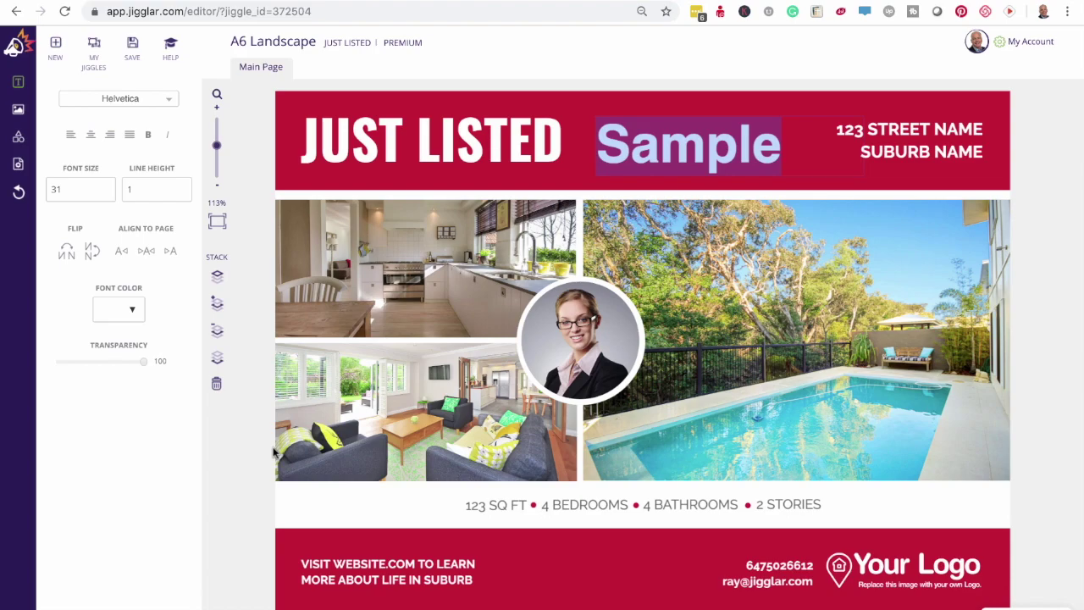
pyautogui.click(142, 49)
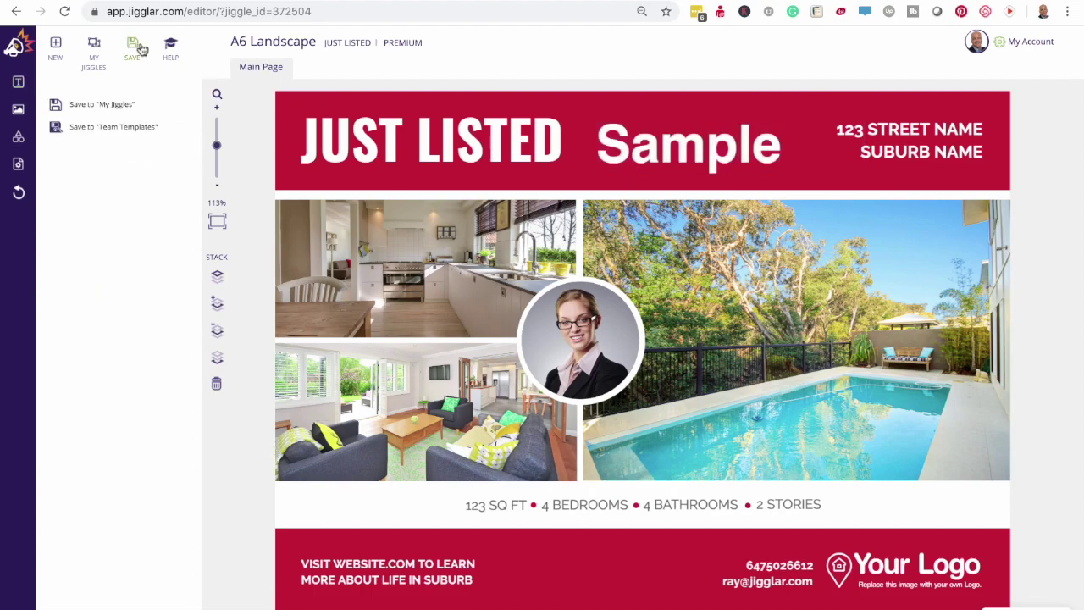
# - Save the flyer to My Jiggles as 'Sample' and dismiss the success alert
pyautogui.click(114, 104)
pyautogui.click(527, 238)
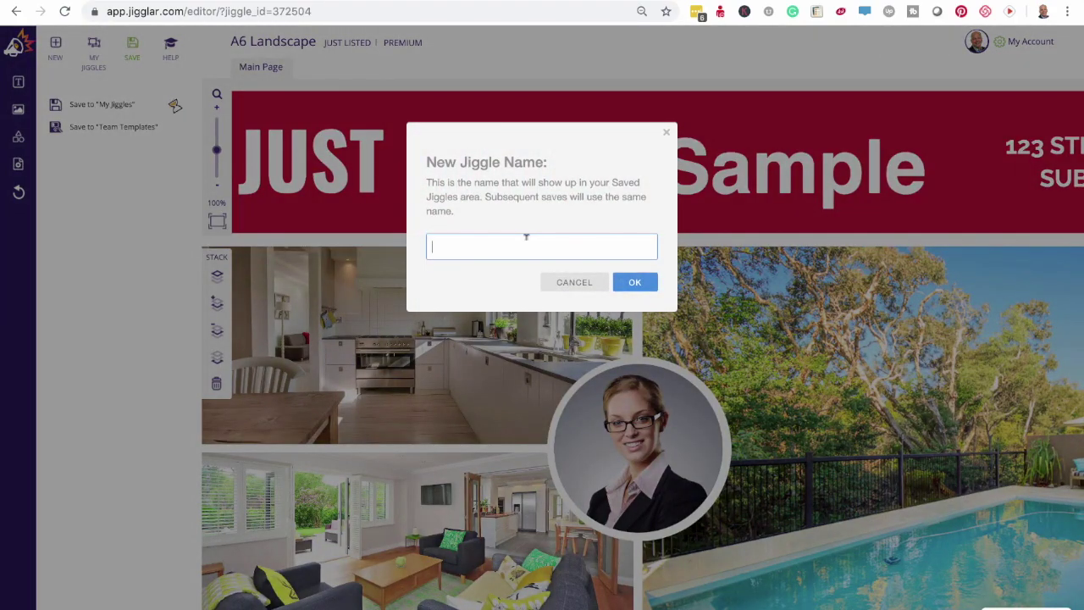
pyautogui.write('Sample')
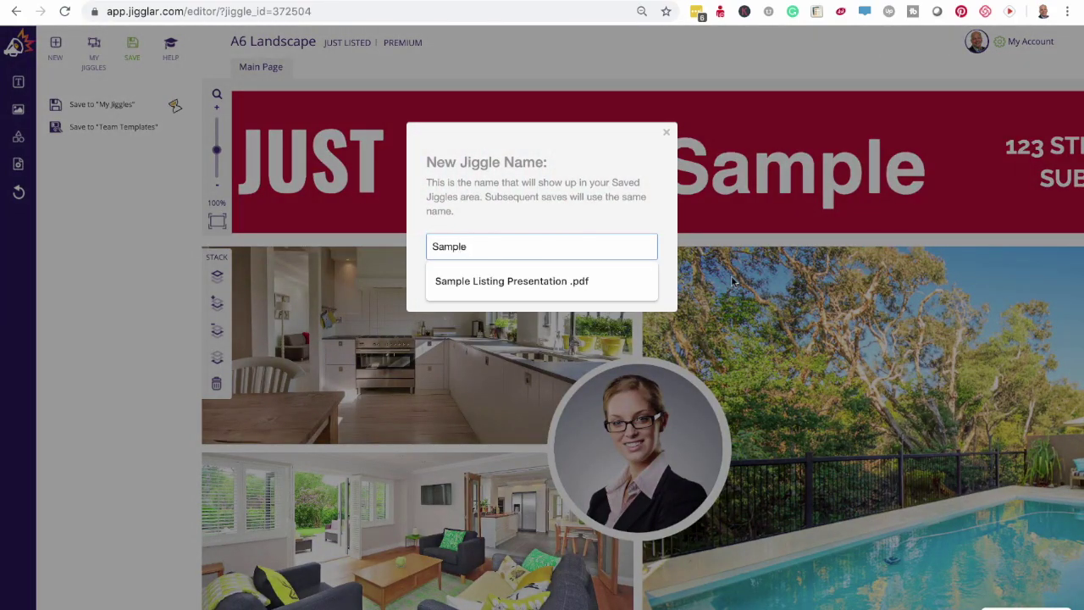
pyautogui.click(665, 280)
pyautogui.click(635, 283)
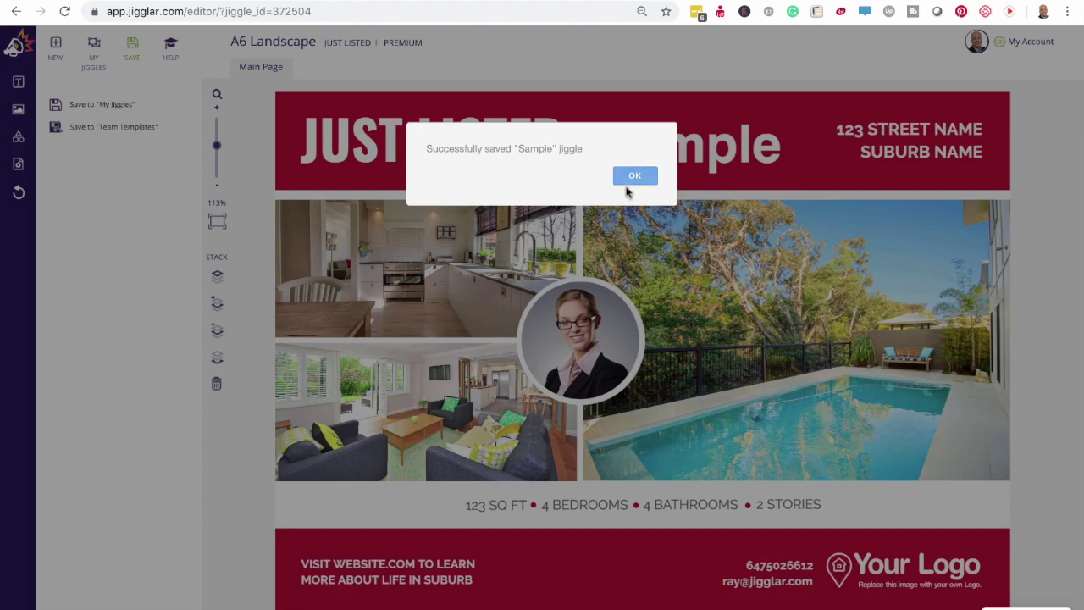
pyautogui.click(636, 176)
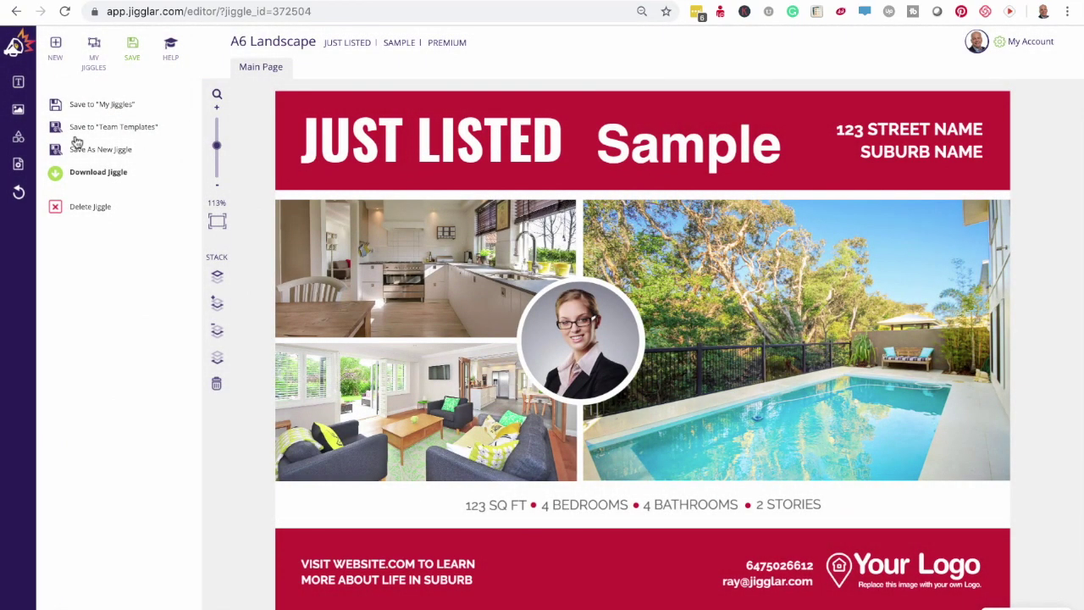
pyautogui.click(19, 112)
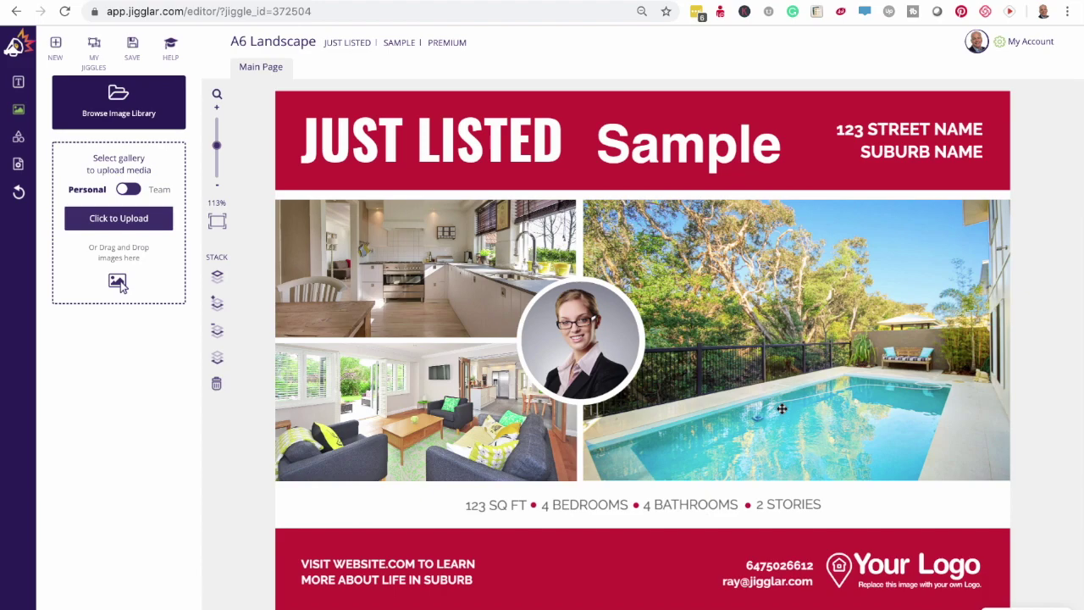
# - Delete the large pool photo and fill its frame with the modern pool house image from My Library
pyautogui.click(834, 366)
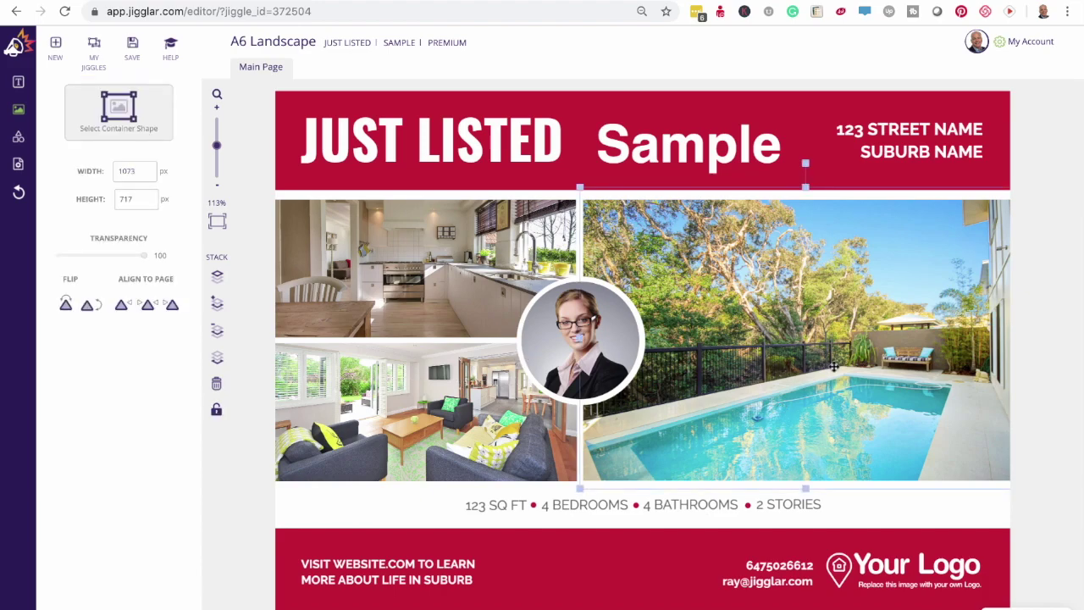
pyautogui.press('Delete')
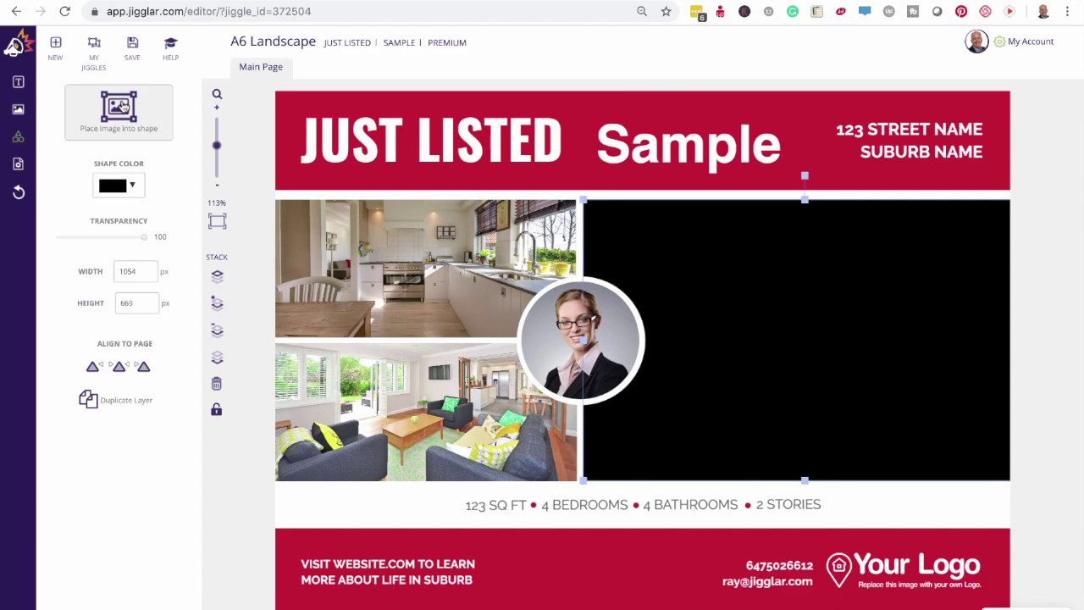
pyautogui.click(122, 106)
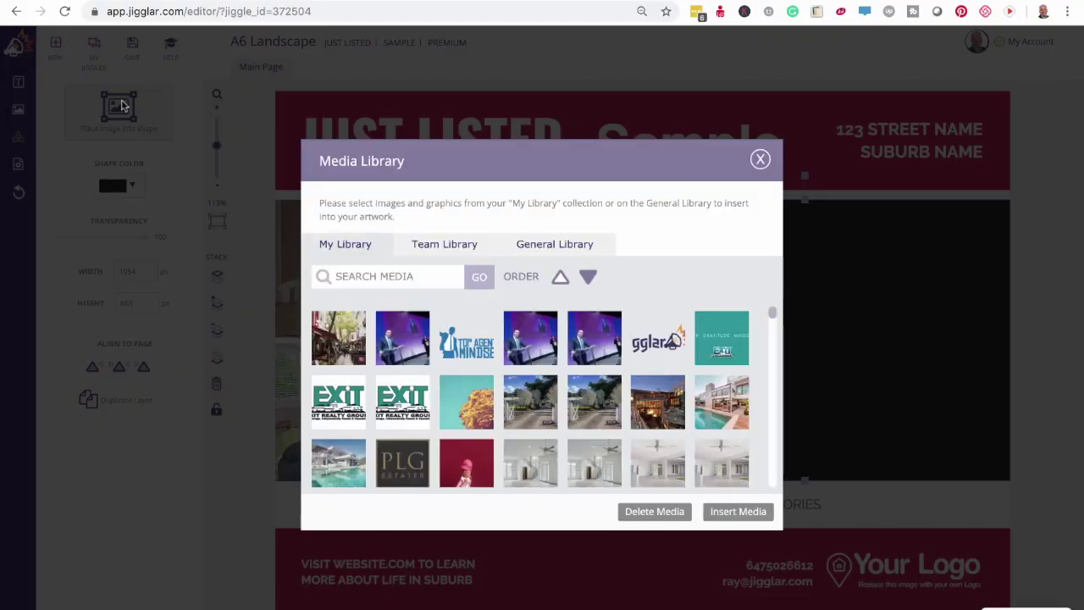
pyautogui.scroll(-1, 615, 423)
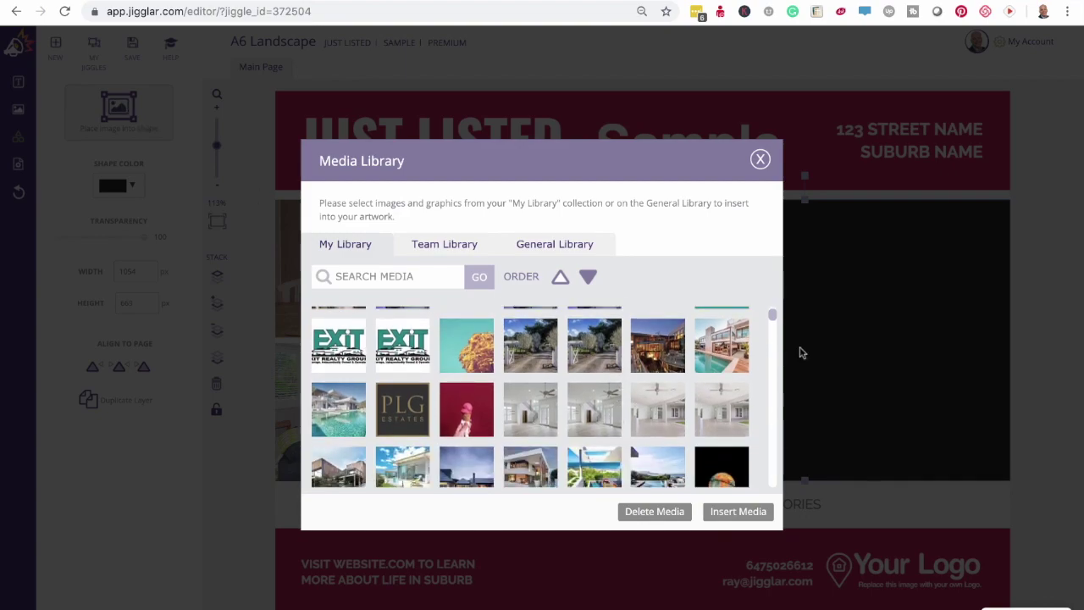
pyautogui.click(734, 353)
pyautogui.click(724, 512)
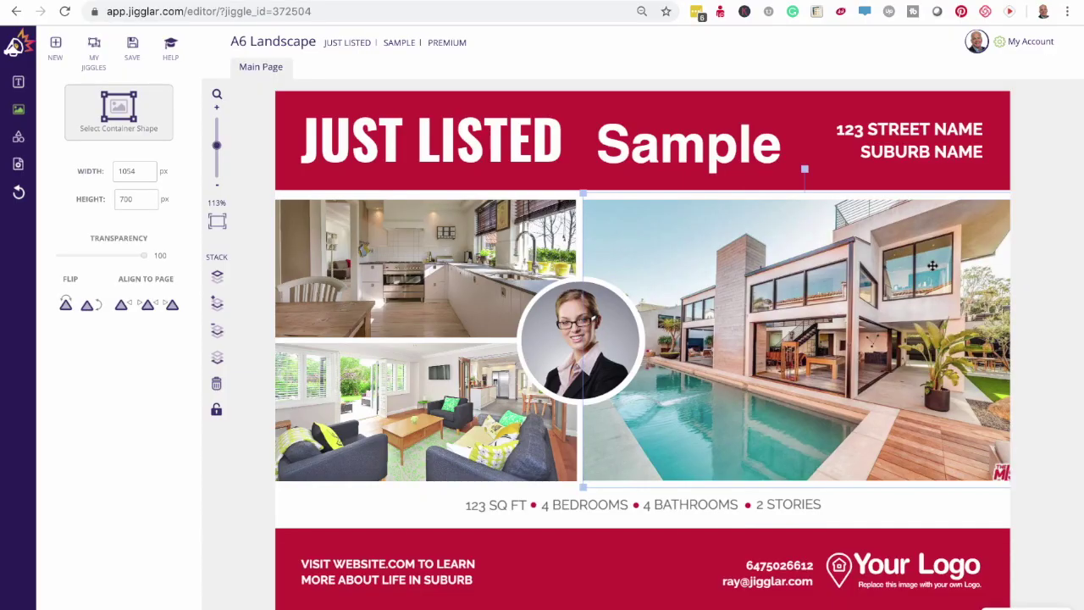
pyautogui.click(1055, 267)
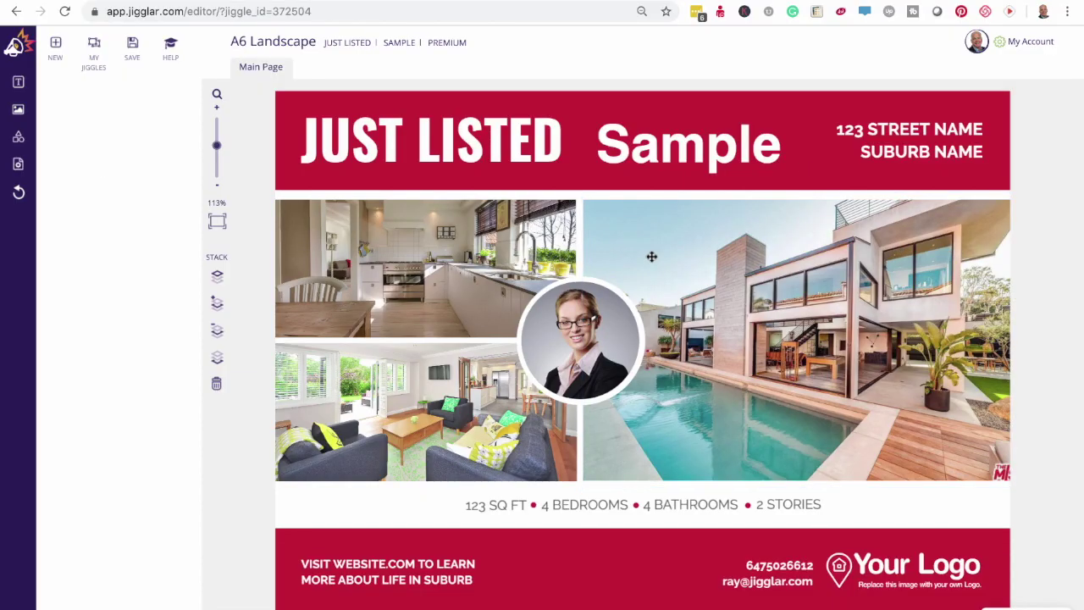
pyautogui.click(16, 139)
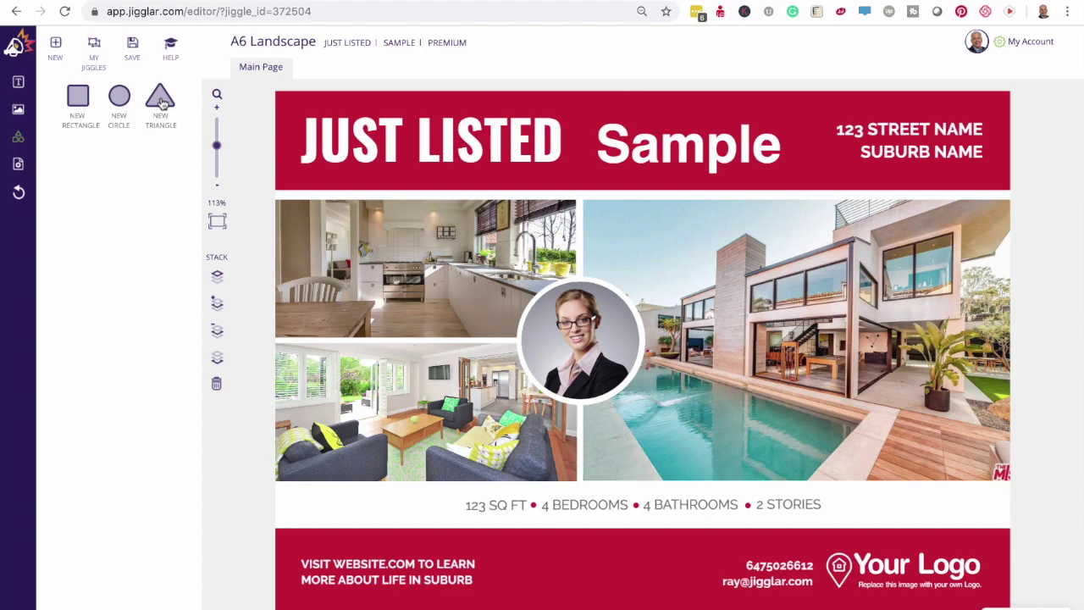
pyautogui.click(74, 96)
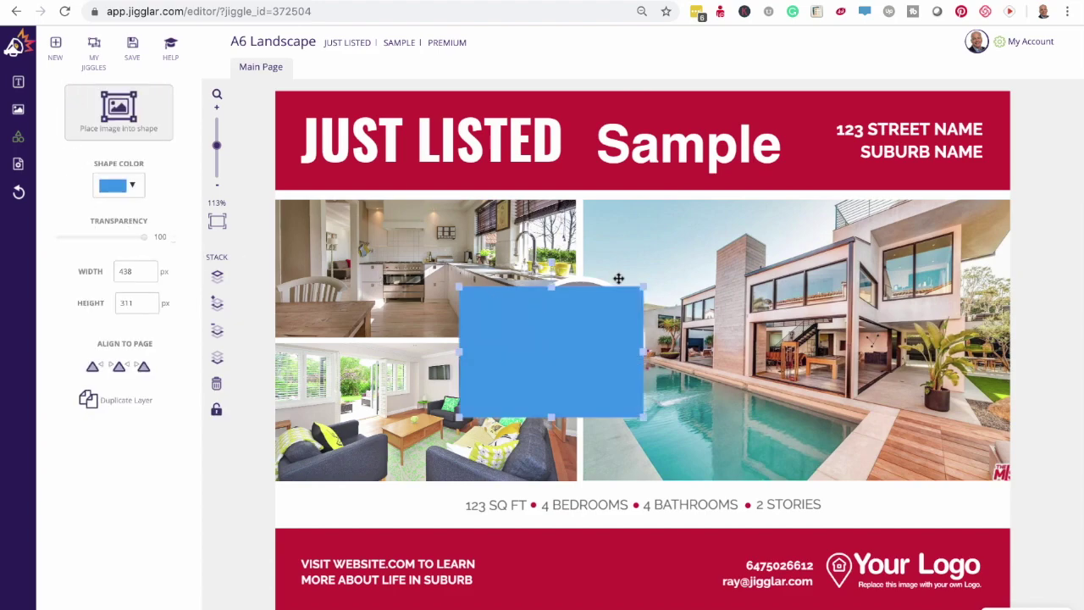
pyautogui.moveTo(644, 286); pyautogui.dragTo(799, 205)
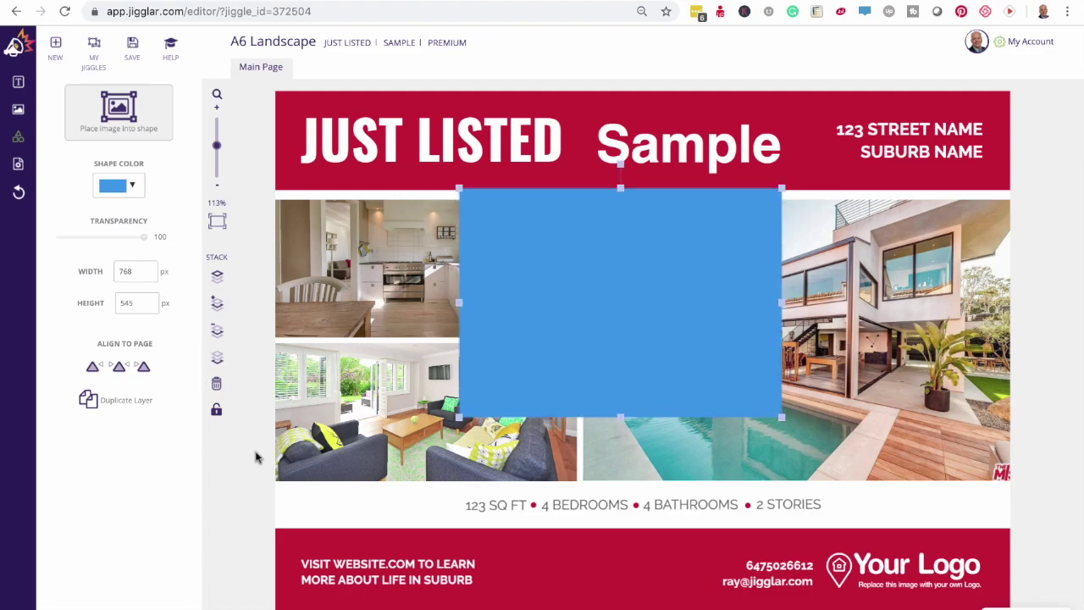
pyautogui.press('Delete')
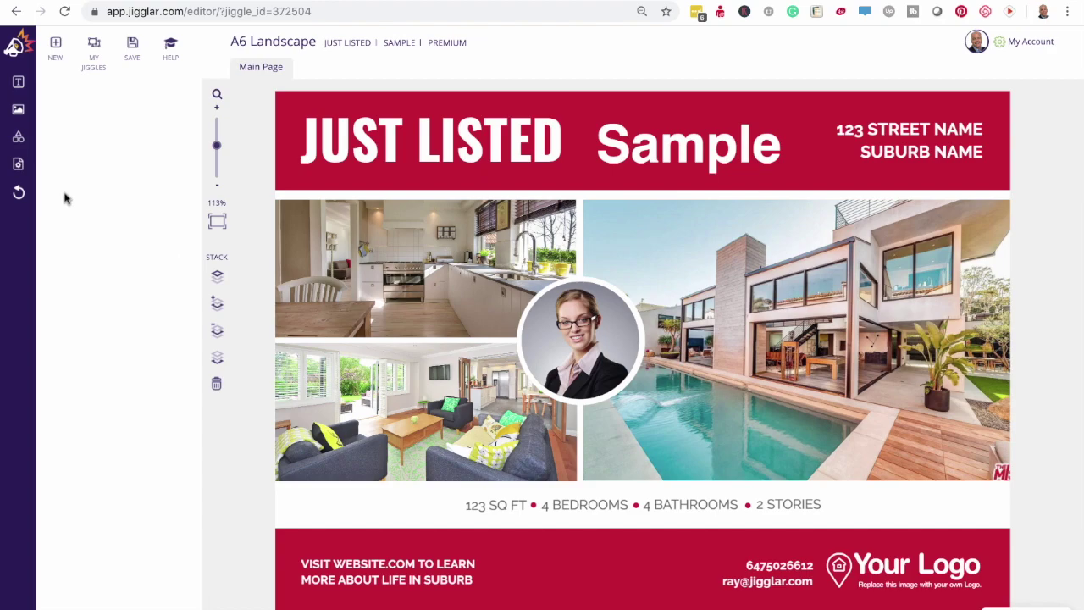
pyautogui.click(19, 138)
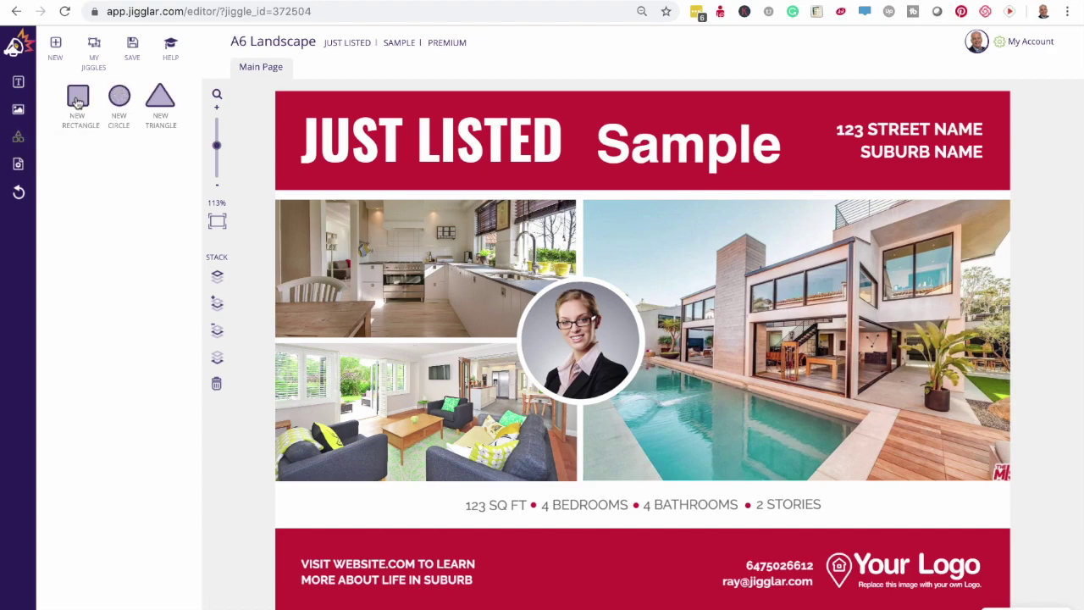
pyautogui.click(77, 102)
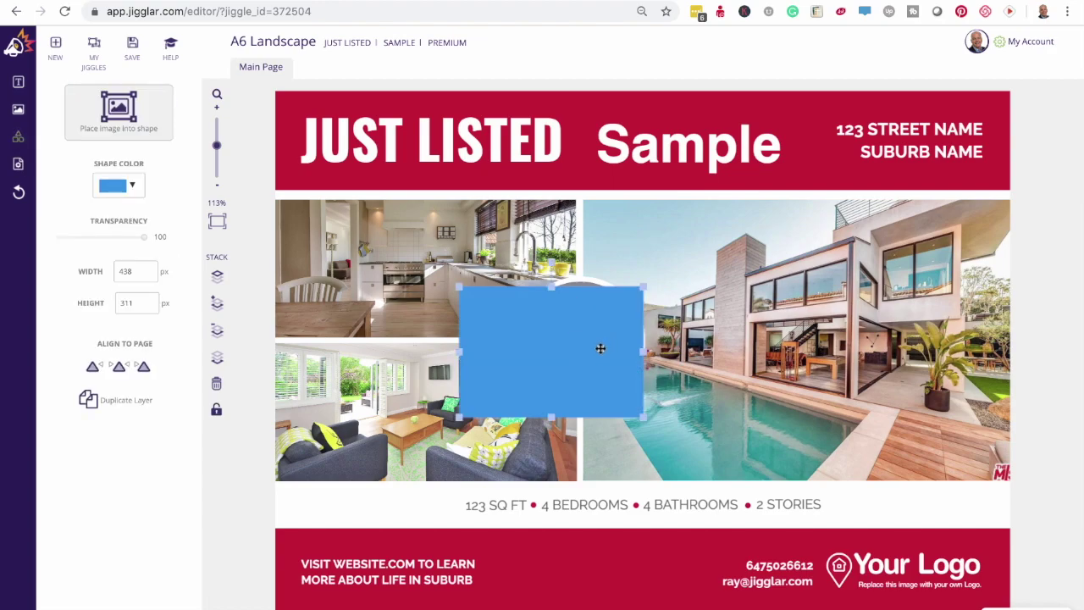
pyautogui.click(260, 490)
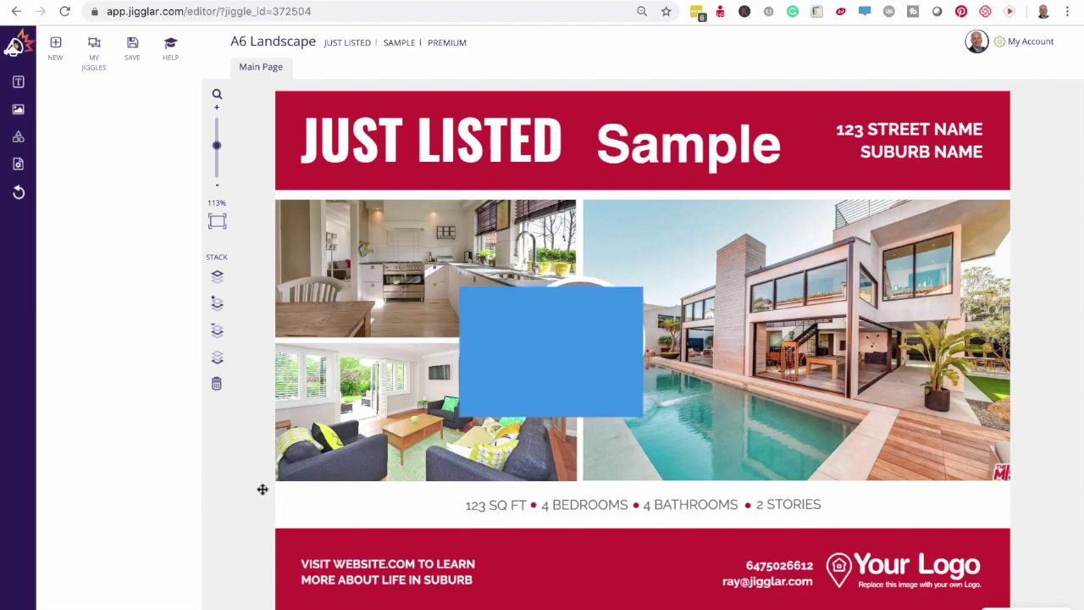
pyautogui.click(547, 337)
pyautogui.click(121, 111)
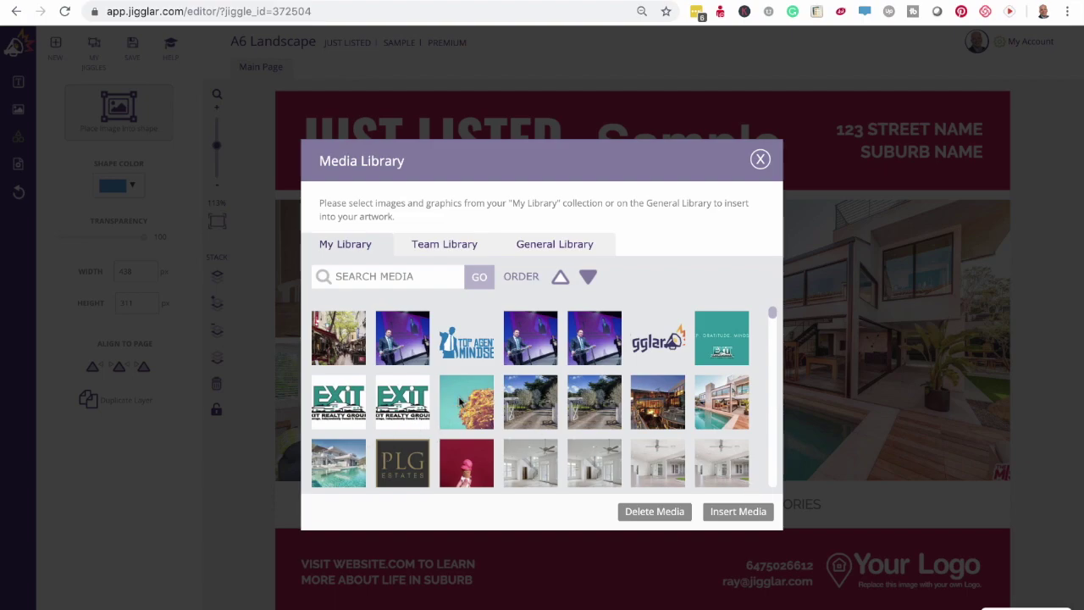
pyautogui.click(466, 406)
pyautogui.click(734, 517)
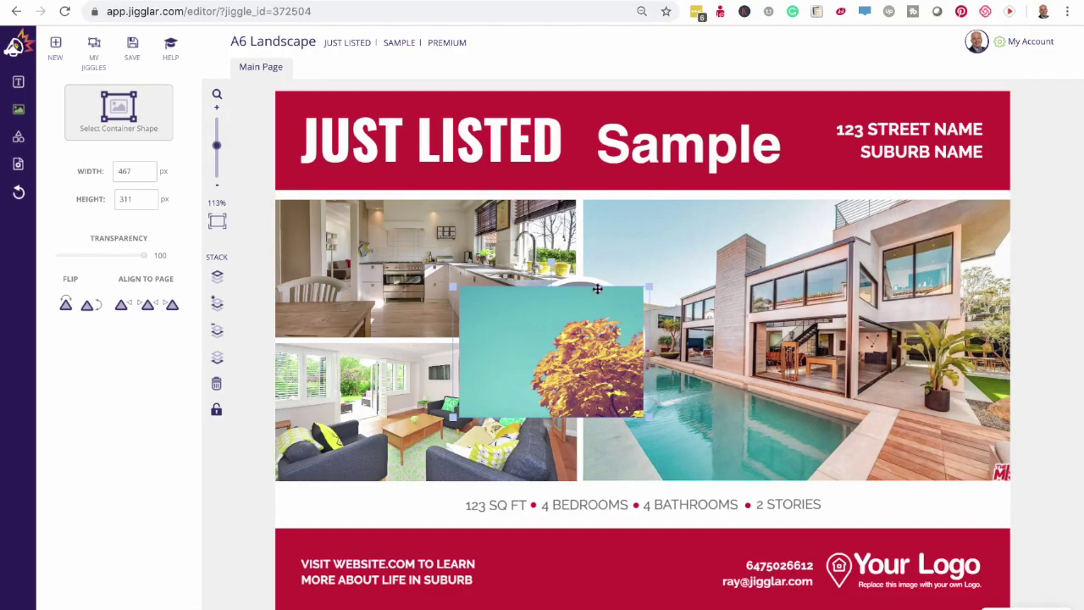
pyautogui.moveTo(585, 343)
pyautogui.mouseDown()
pyautogui.moveTo(574, 333)
pyautogui.moveTo(594, 345)
pyautogui.mouseUp()
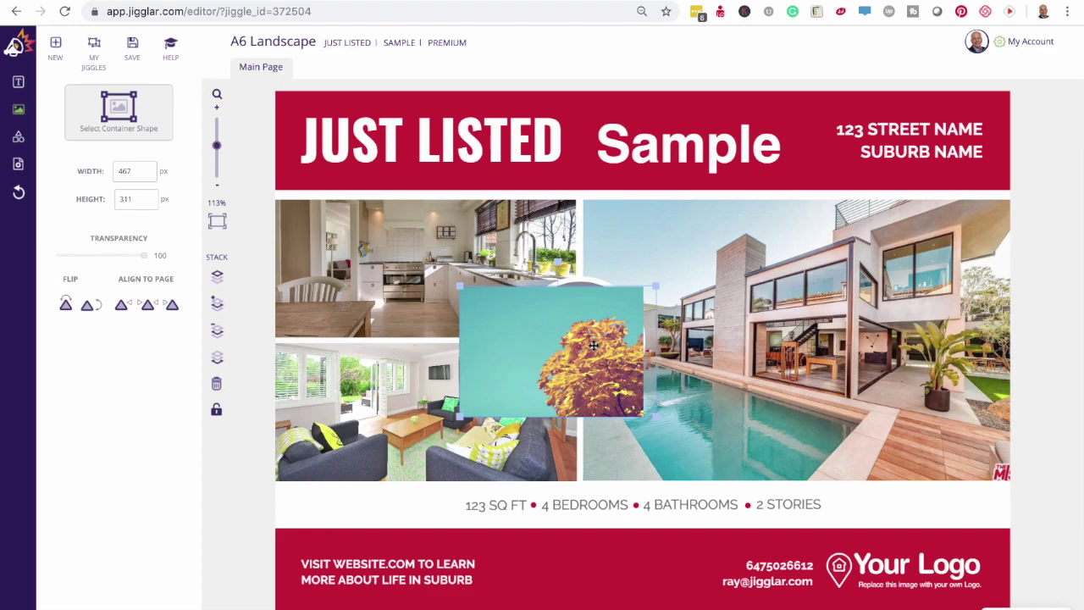
pyautogui.press('Delete')
pyautogui.hotkey('ctrl', 'z')
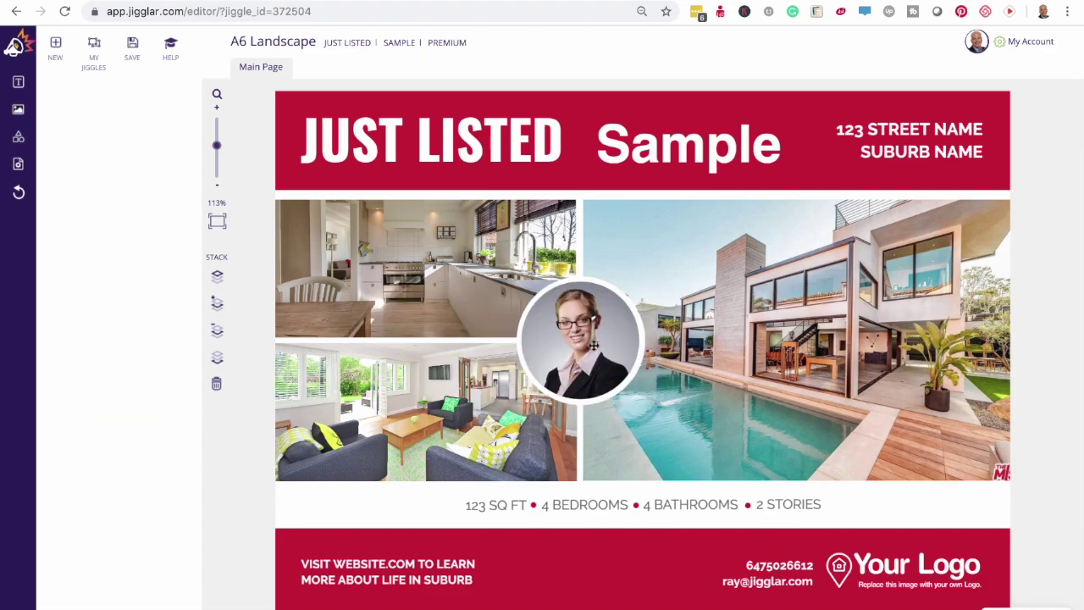
pyautogui.click(904, 572)
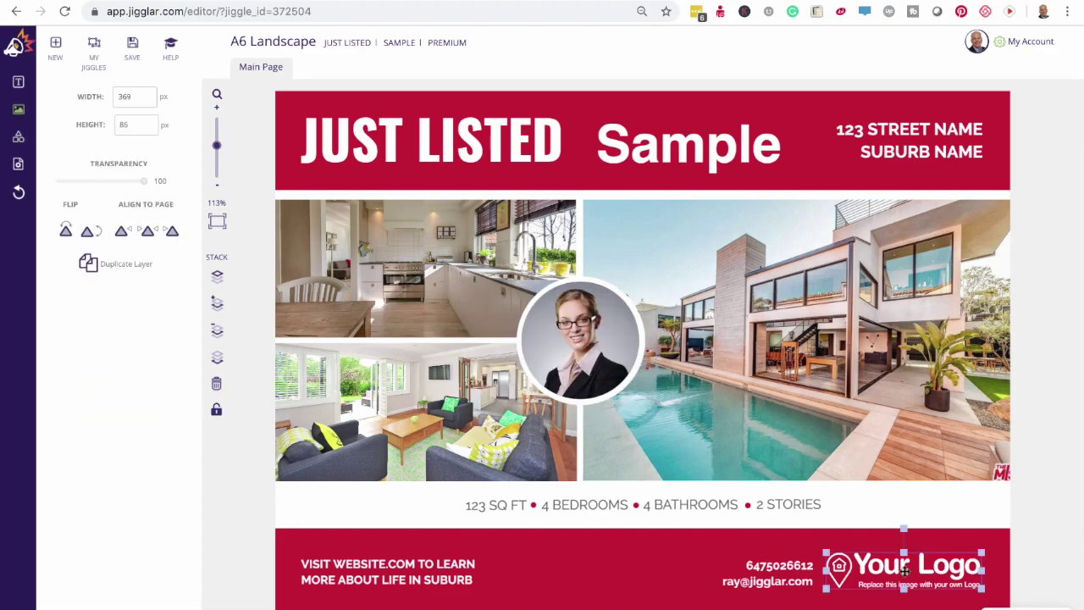
# - Replace the Your Logo placeholder with the Jigglar logo from the image library, at the footer's bottom-right
pyautogui.press('Delete')
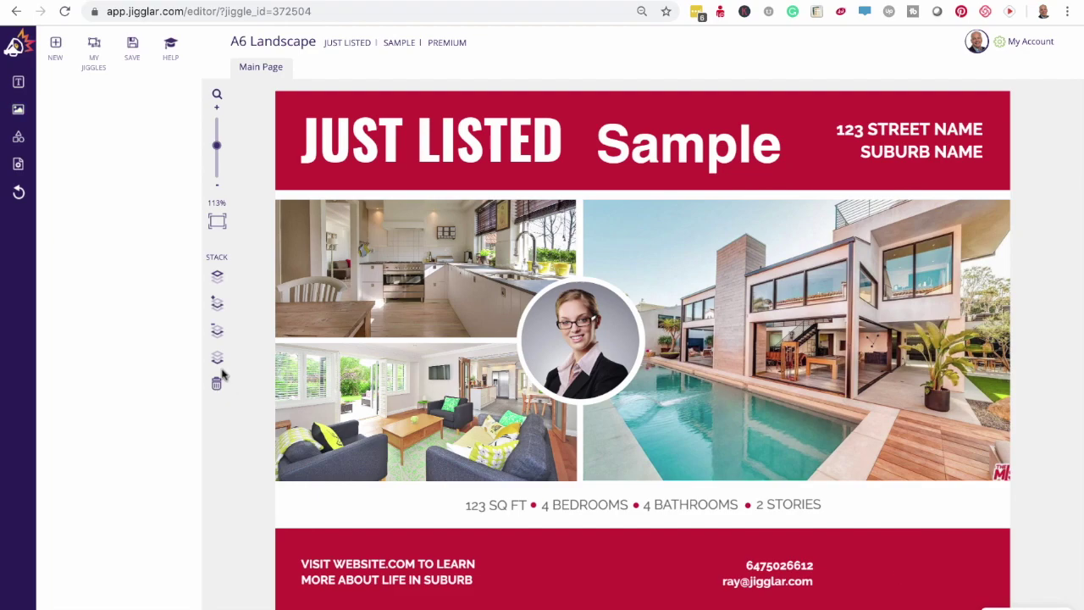
pyautogui.click(19, 110)
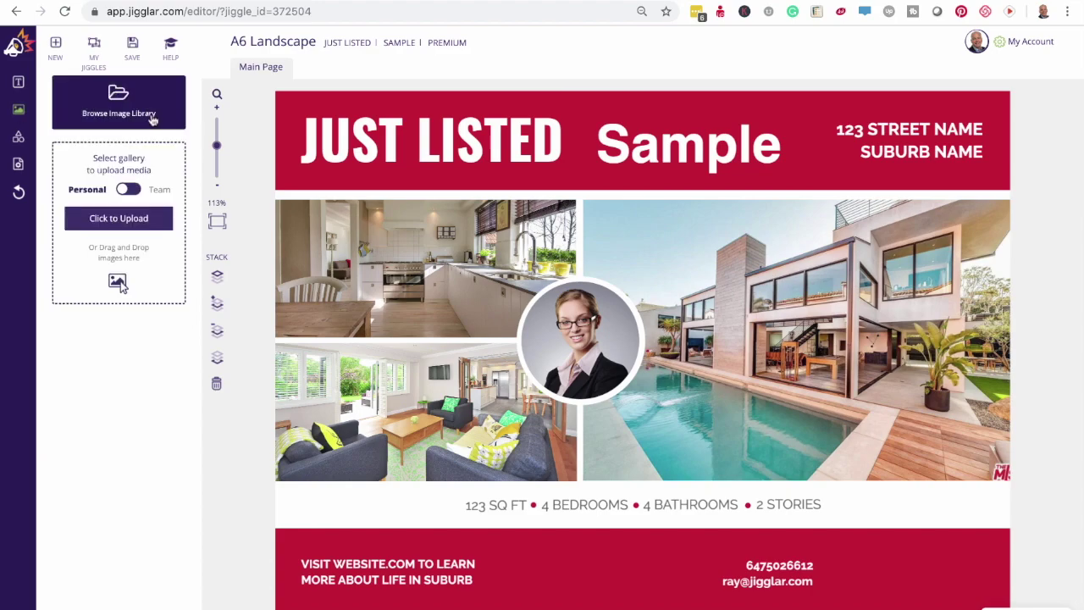
pyautogui.click(117, 108)
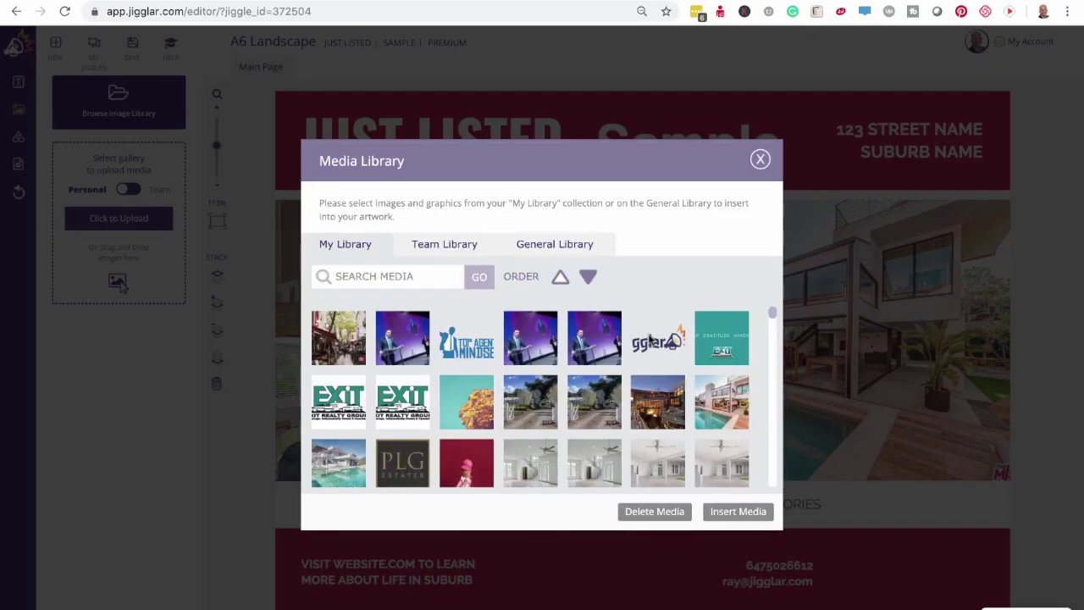
pyautogui.click(649, 340)
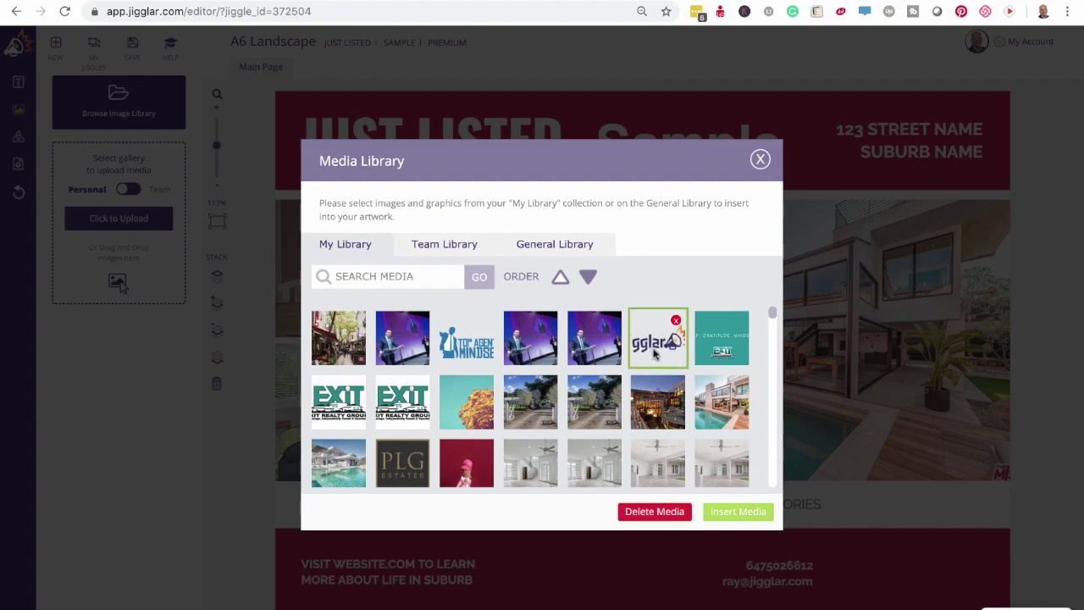
pyautogui.click(738, 512)
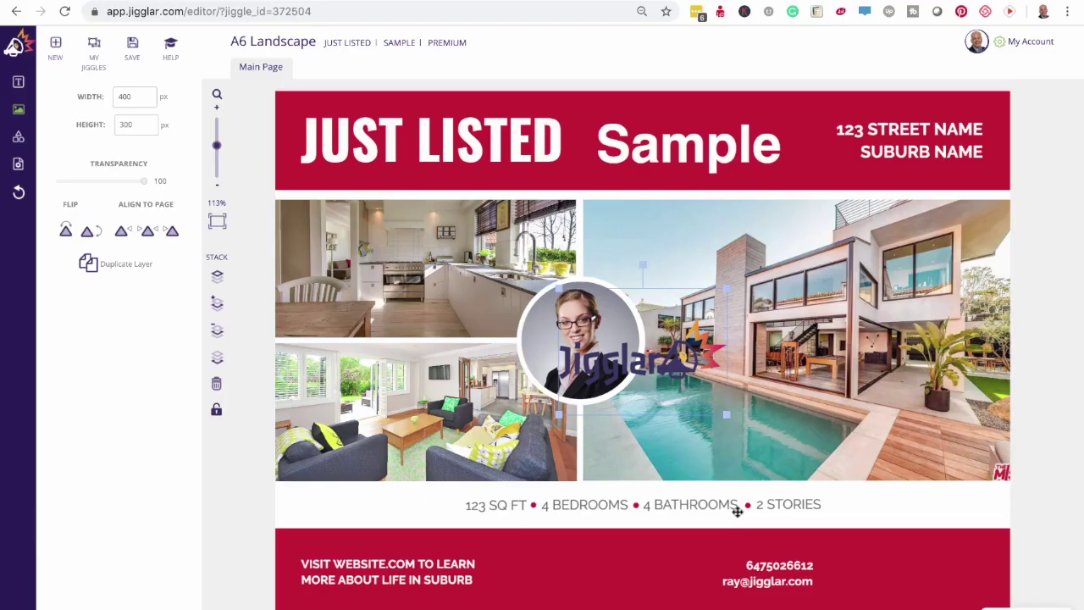
pyautogui.moveTo(666, 370); pyautogui.dragTo(936, 576)
# - Shift the red footer band left and nudge the Jigglar logo slightly up and left
pyautogui.click(935, 400)
pyautogui.click(768, 540)
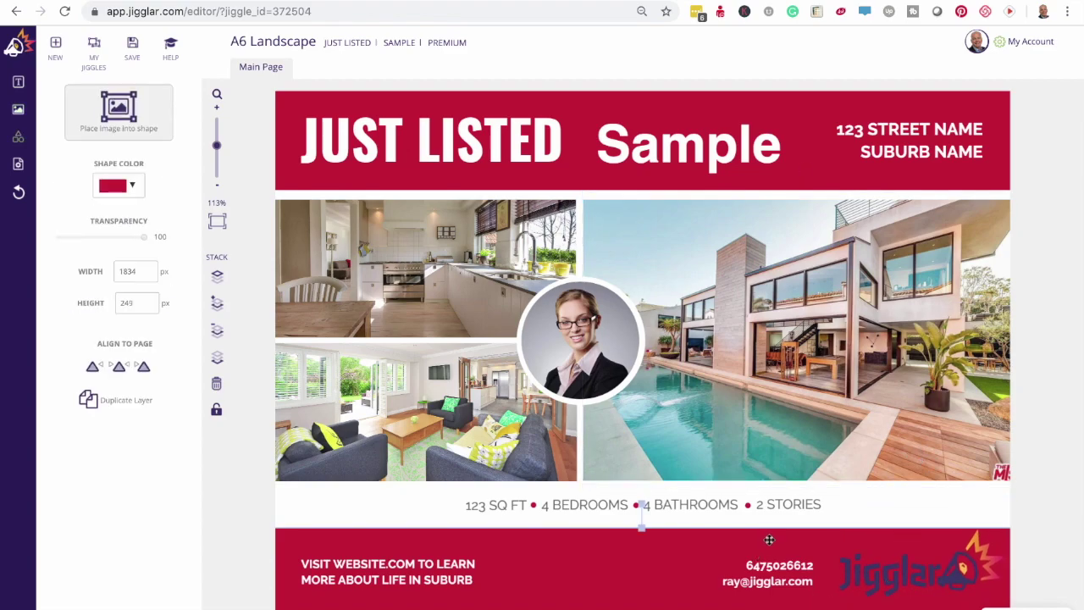
pyautogui.moveTo(798, 542); pyautogui.dragTo(592, 537)
pyautogui.moveTo(879, 569); pyautogui.dragTo(879, 567)
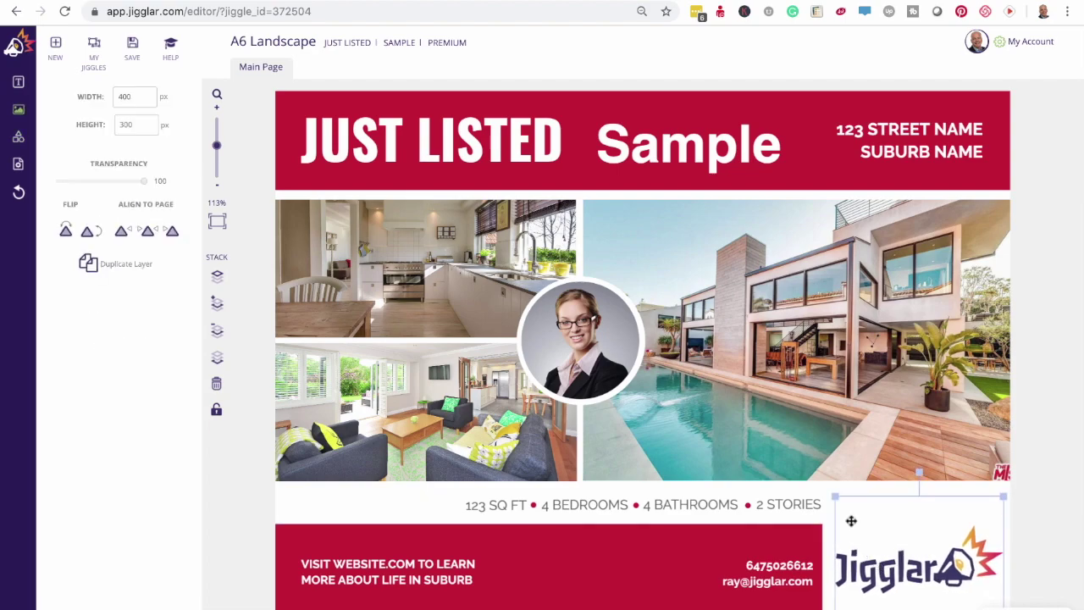
# - Select the round agent portrait
pyautogui.click(835, 480)
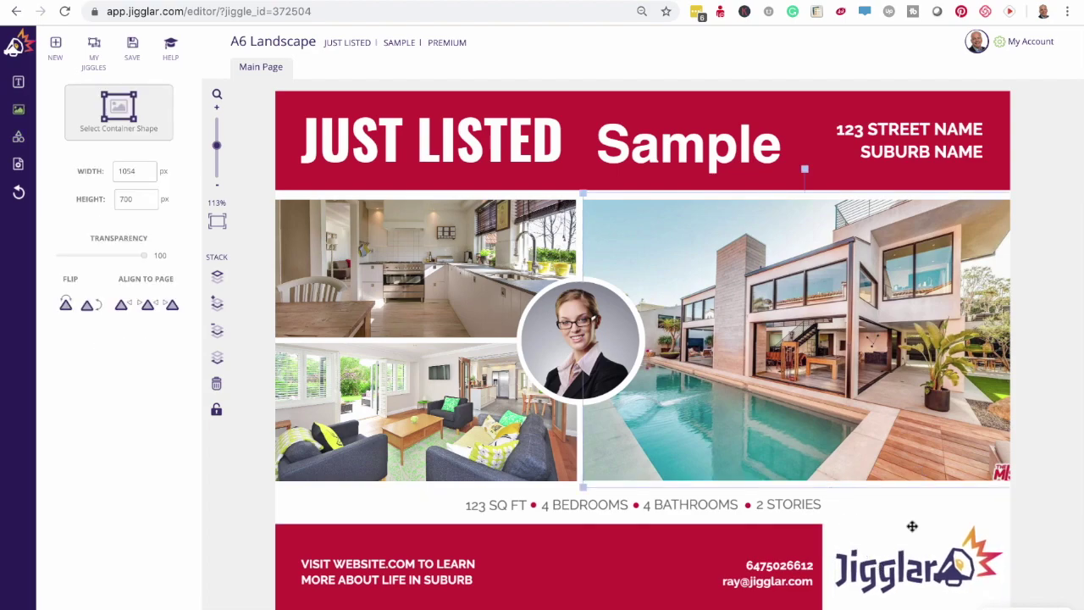
pyautogui.click(1042, 375)
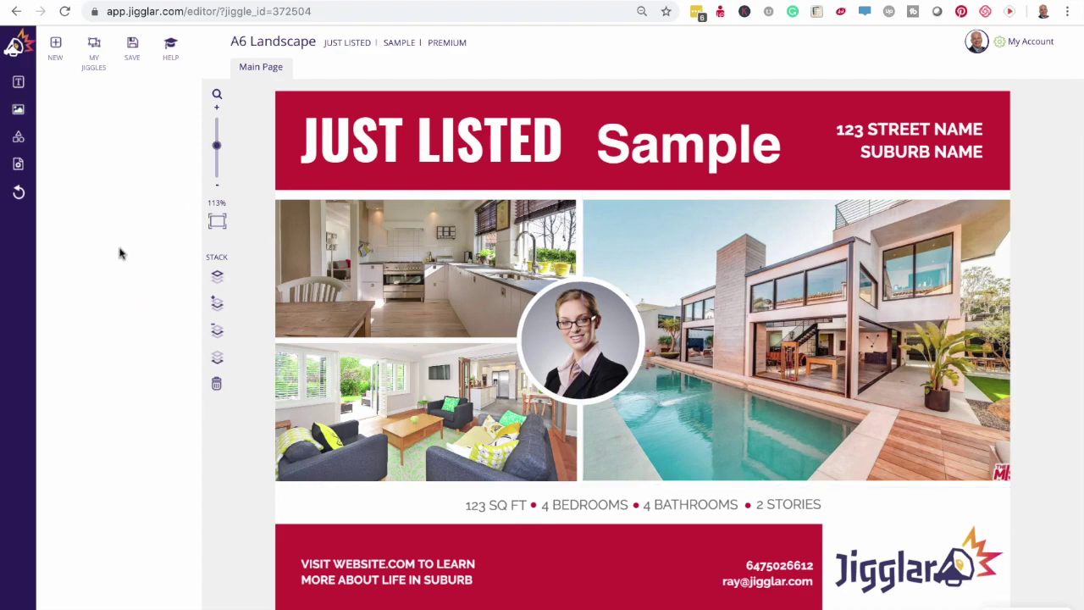
pyautogui.click(583, 325)
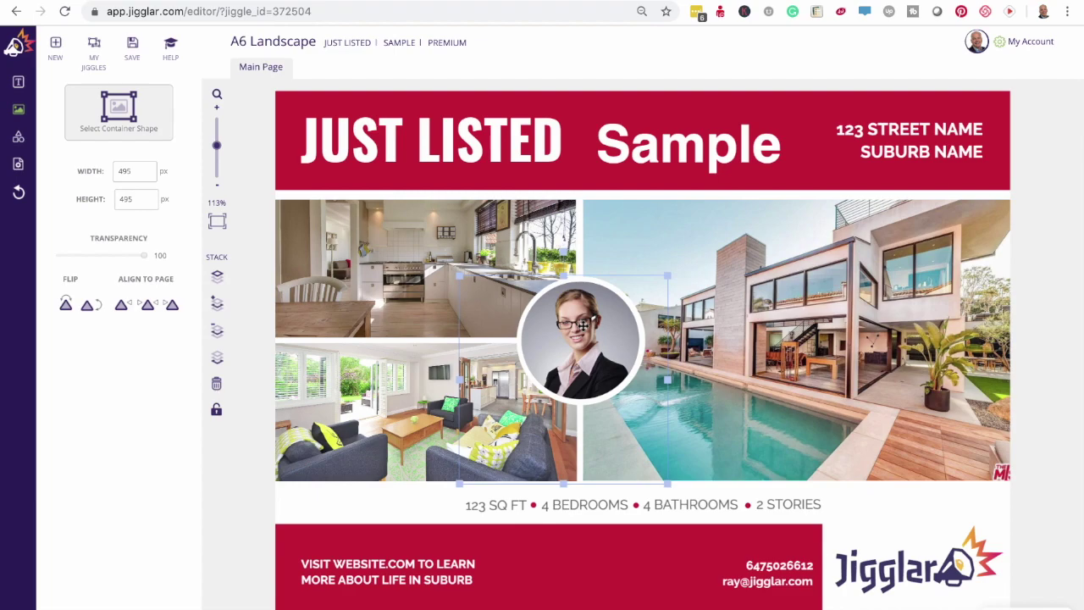
# - Remove the old portrait and set the circle's shape colour to white
pyautogui.press('Delete')
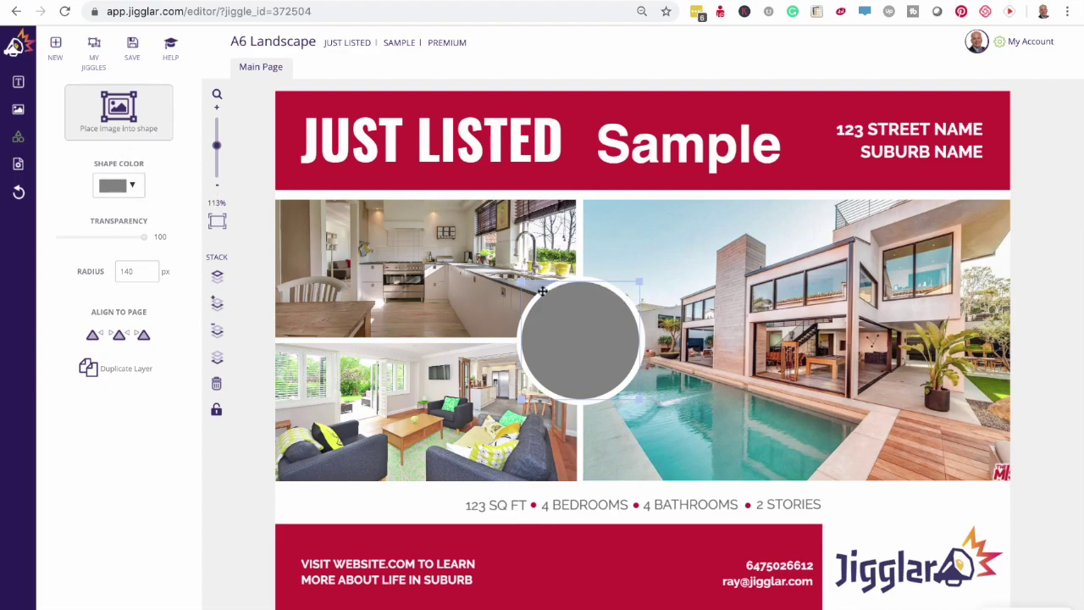
pyautogui.click(134, 186)
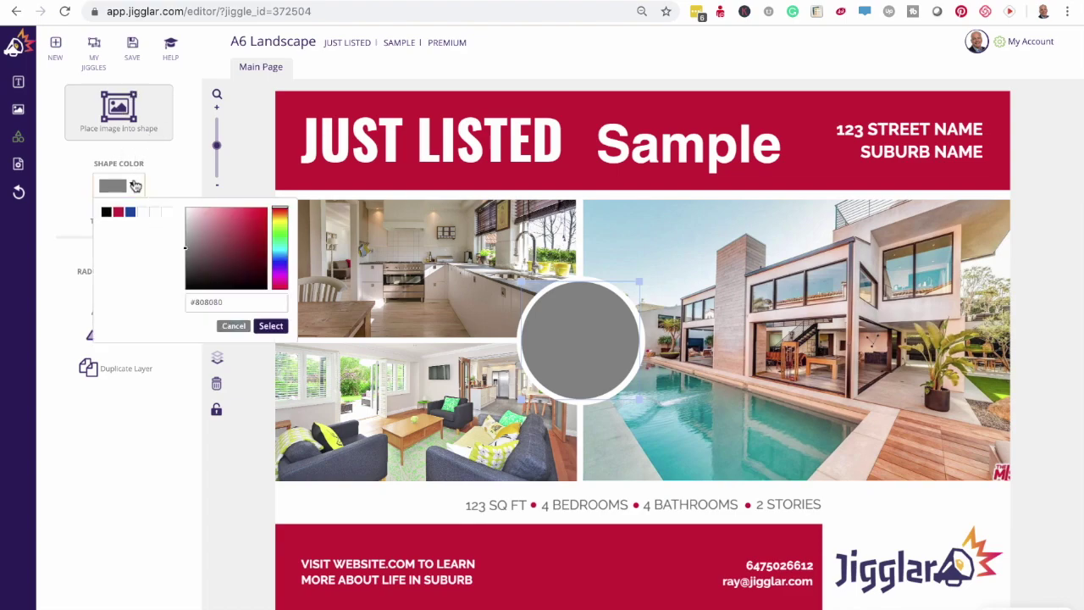
pyautogui.click(141, 212)
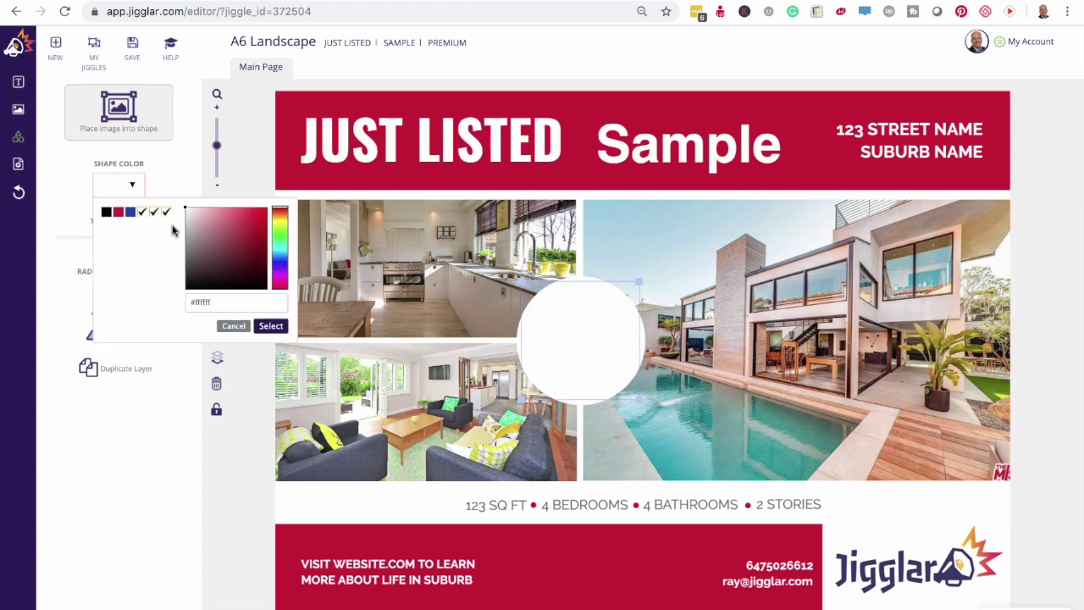
pyautogui.click(266, 329)
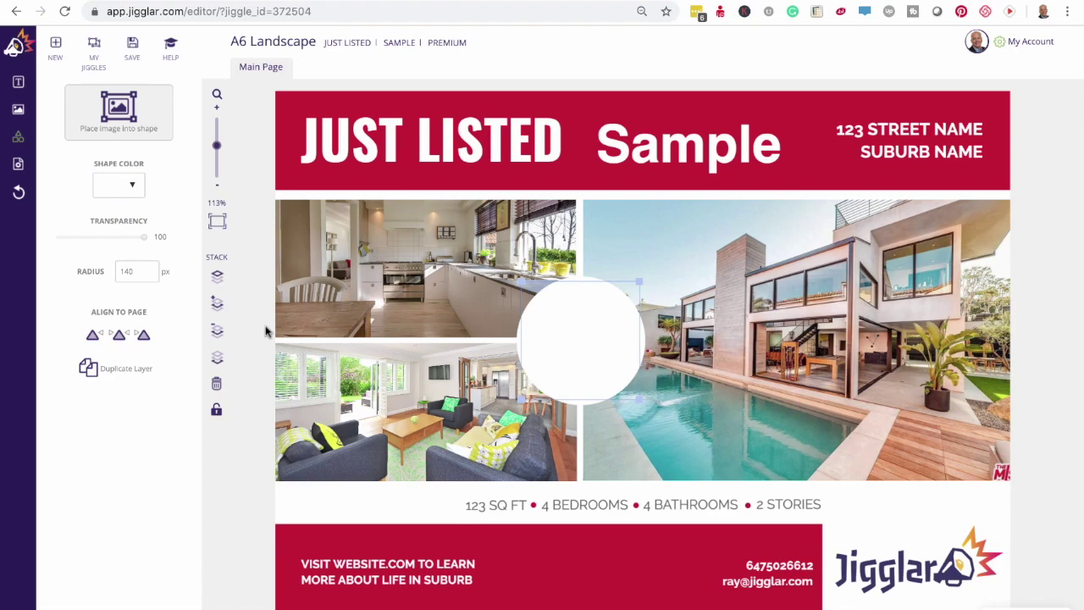
# - Fill the circle with the dark-haired woman's photo from the library, nudged slightly right
pyautogui.click(126, 116)
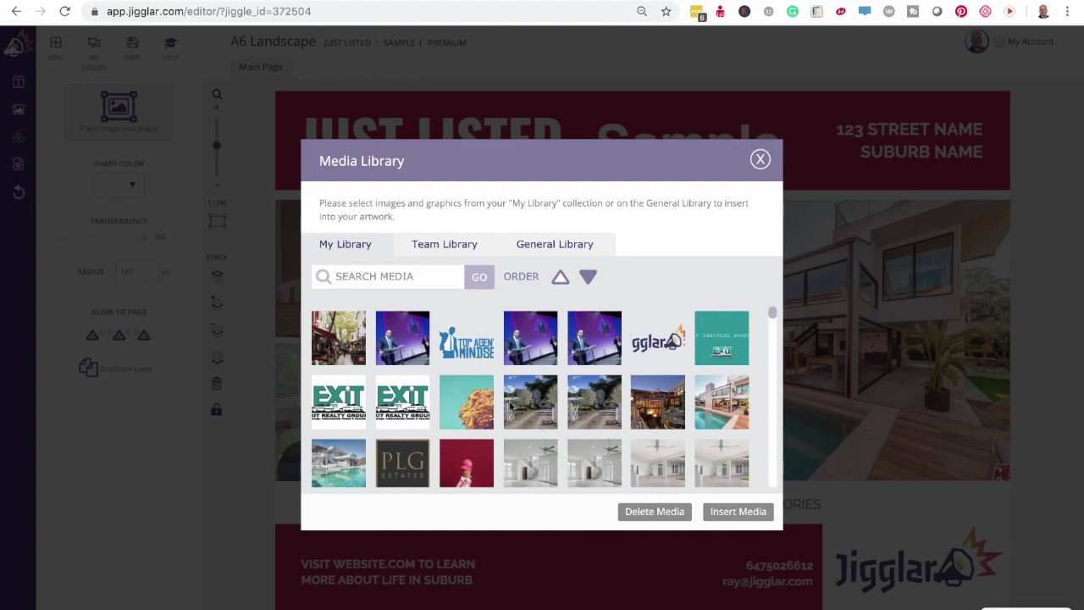
pyautogui.scroll(-10, 543, 398)
pyautogui.scroll(-5, 531, 397)
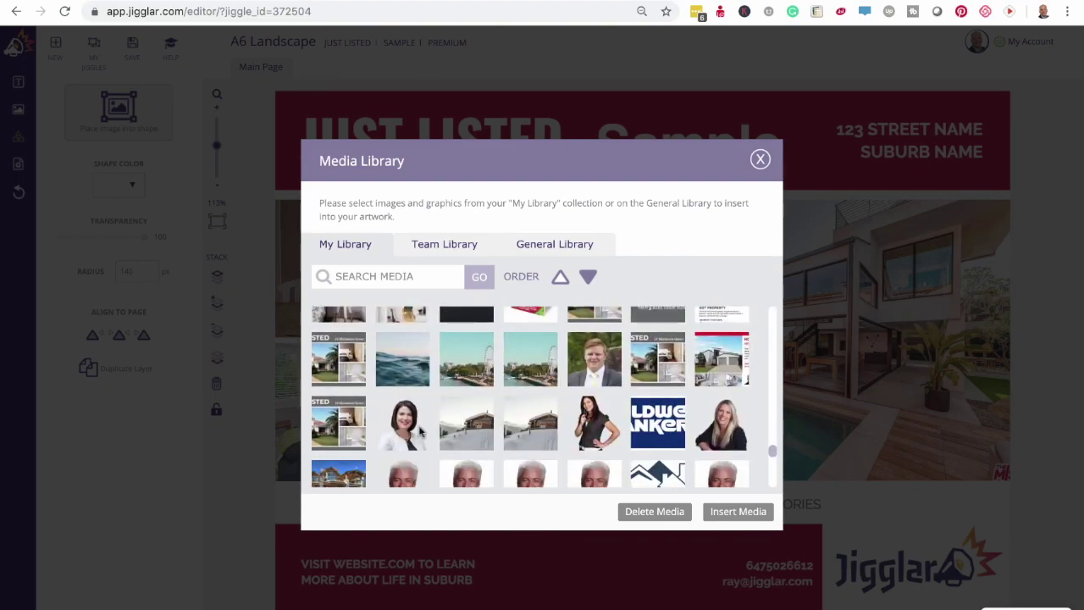
pyautogui.click(594, 423)
pyautogui.click(746, 514)
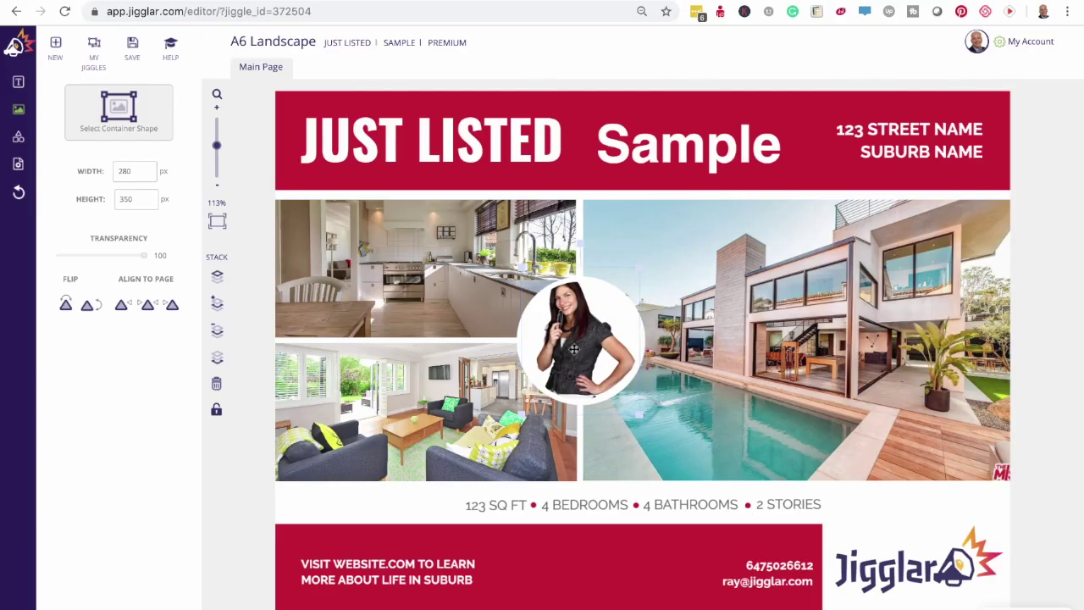
pyautogui.moveTo(569, 357); pyautogui.dragTo(584, 361)
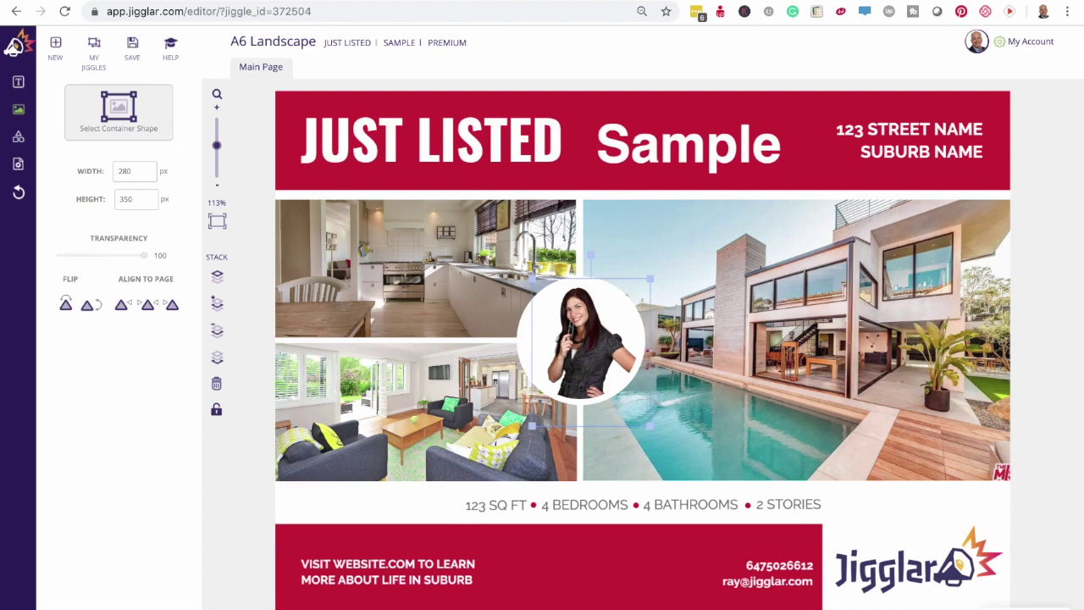
# - Overwrite the footer's two-line visit-website text with '.mv,bnv,nbv,nbnbvc'
pyautogui.scroll(3, 516, 562)
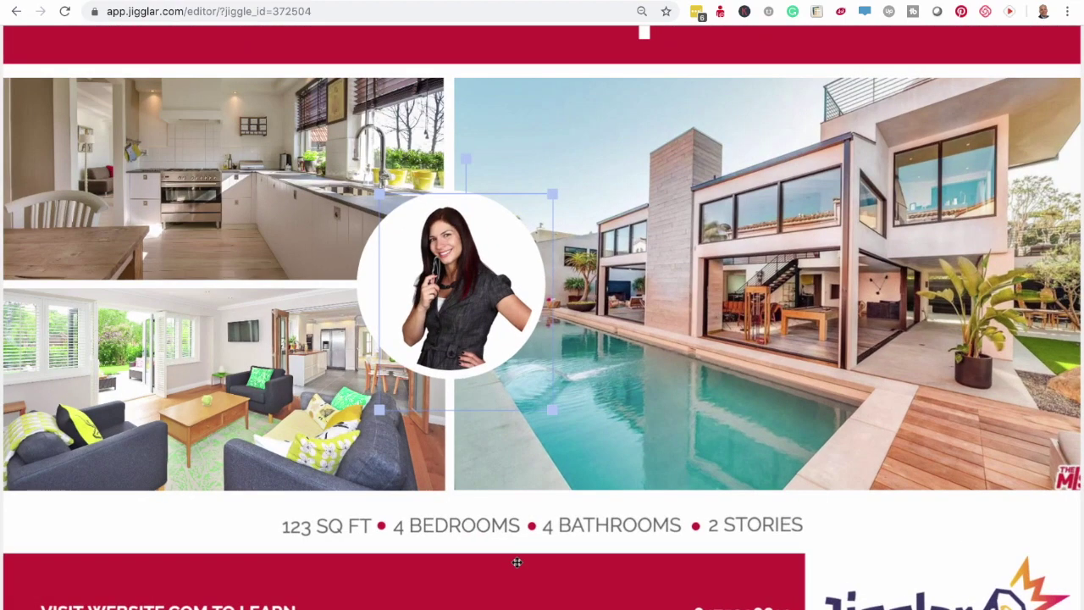
pyautogui.scroll(-3, 517, 561)
pyautogui.click(410, 573)
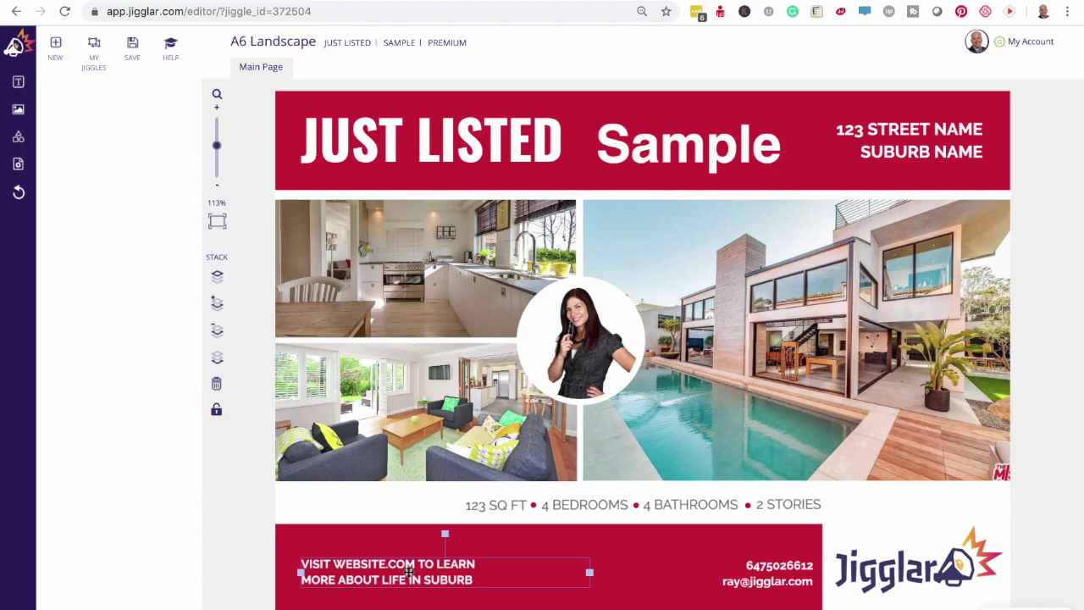
pyautogui.doubleClick(410, 573)
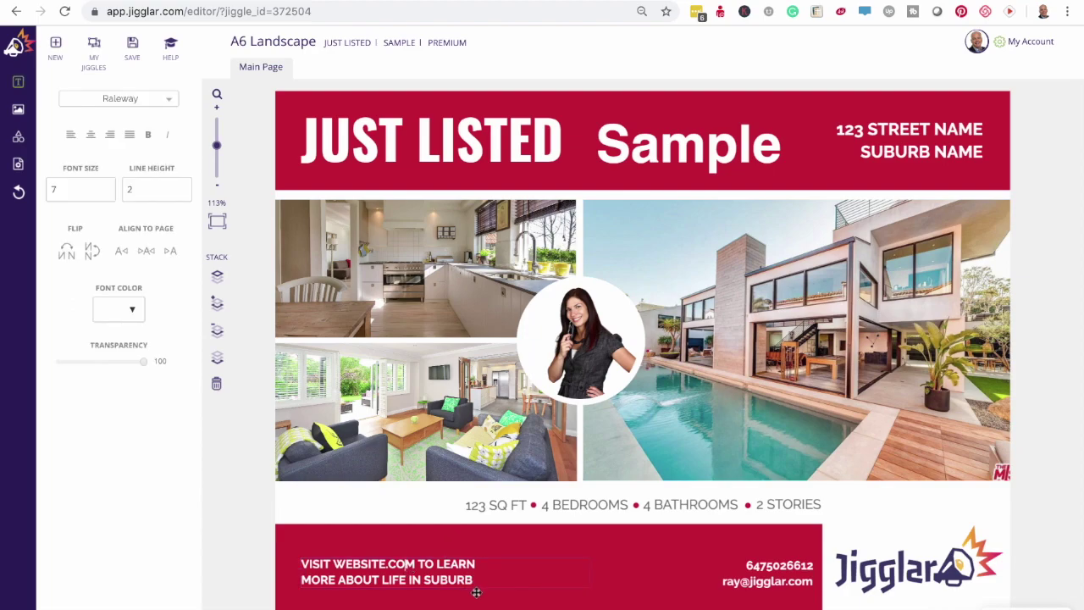
pyautogui.moveTo(473, 579); pyautogui.dragTo(305, 564)
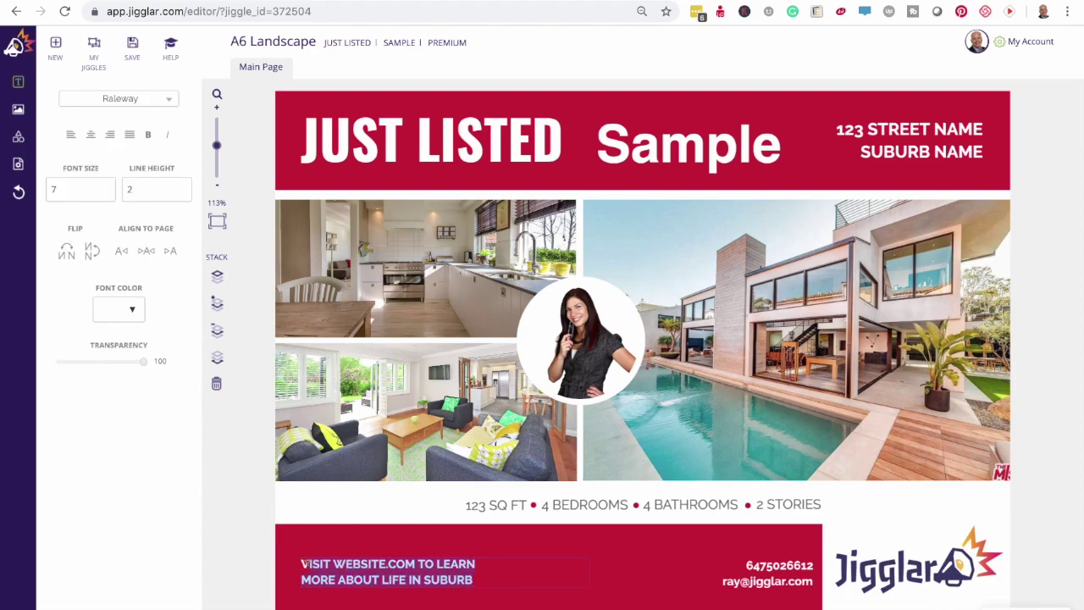
pyautogui.write('.mv,bnv,nbv,nbnbvc')
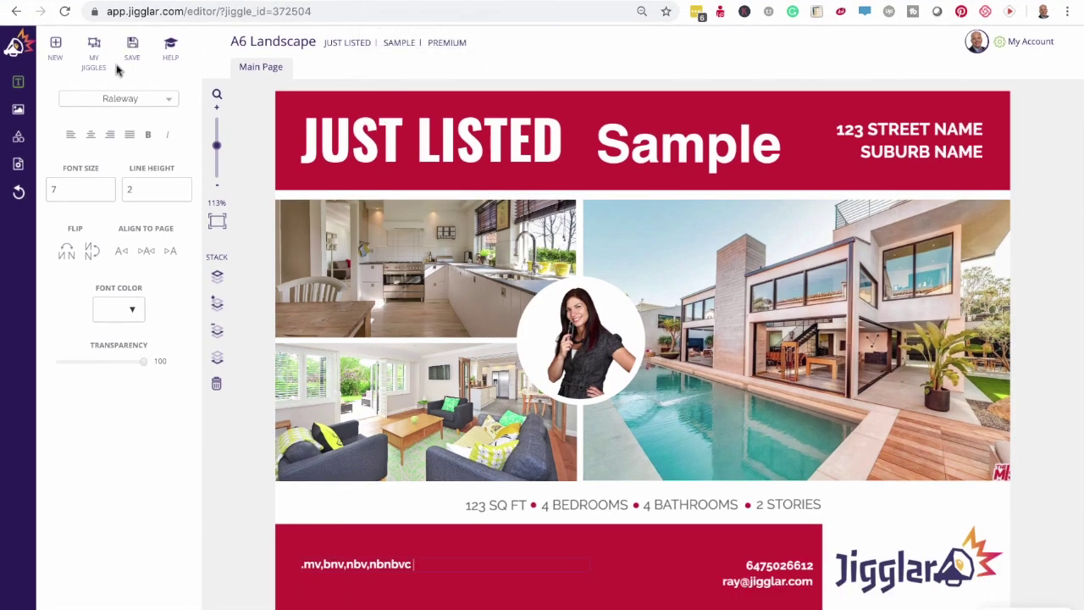
pyautogui.click(64, 18)
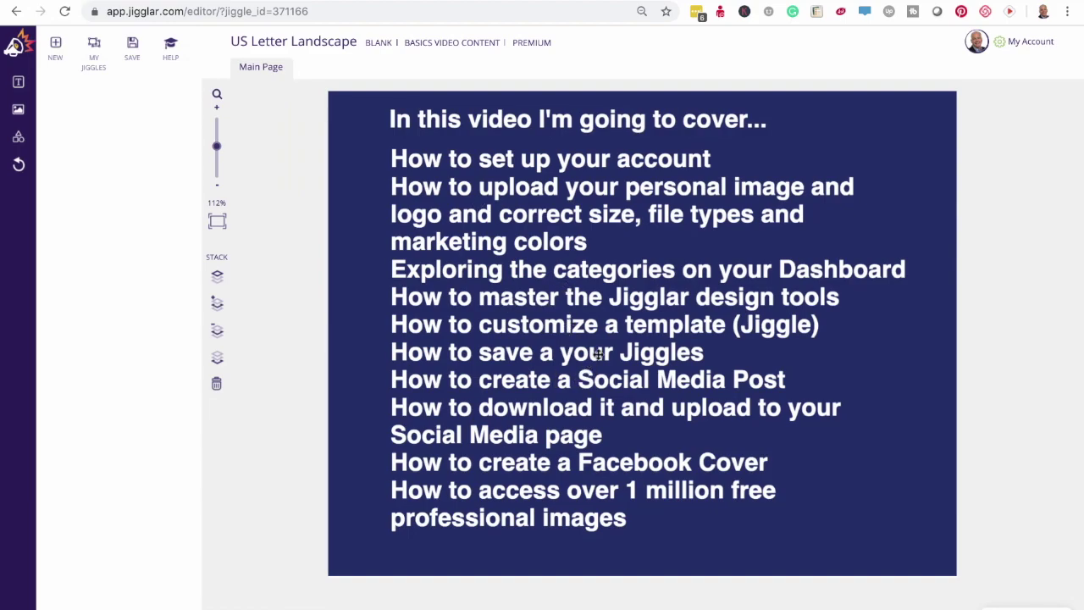
pyautogui.click(299, 3)
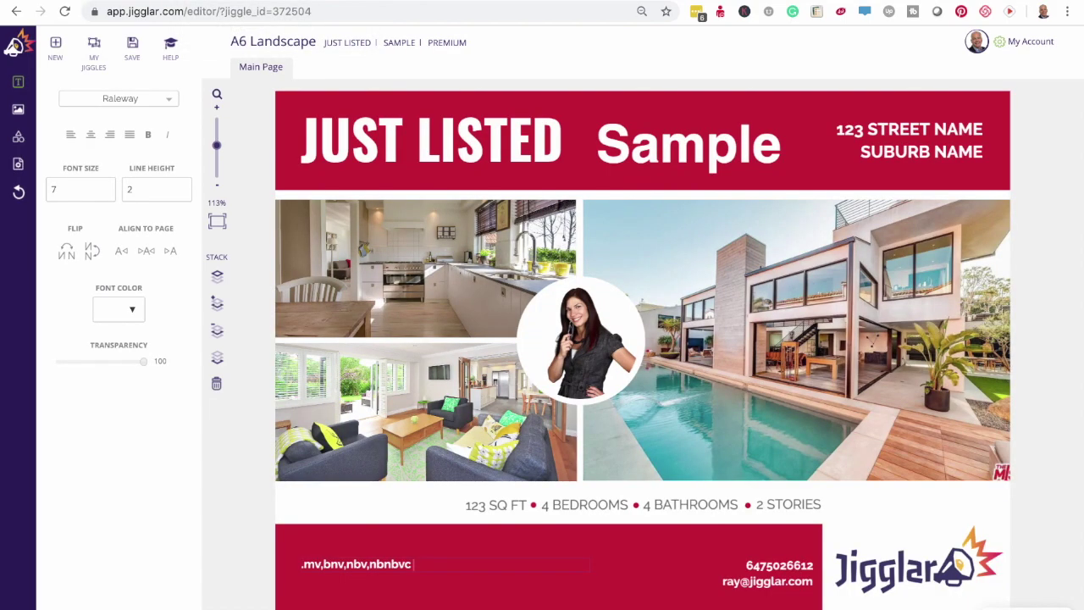
# - Save the Sample flyer to My Jiggles
pyautogui.click(133, 48)
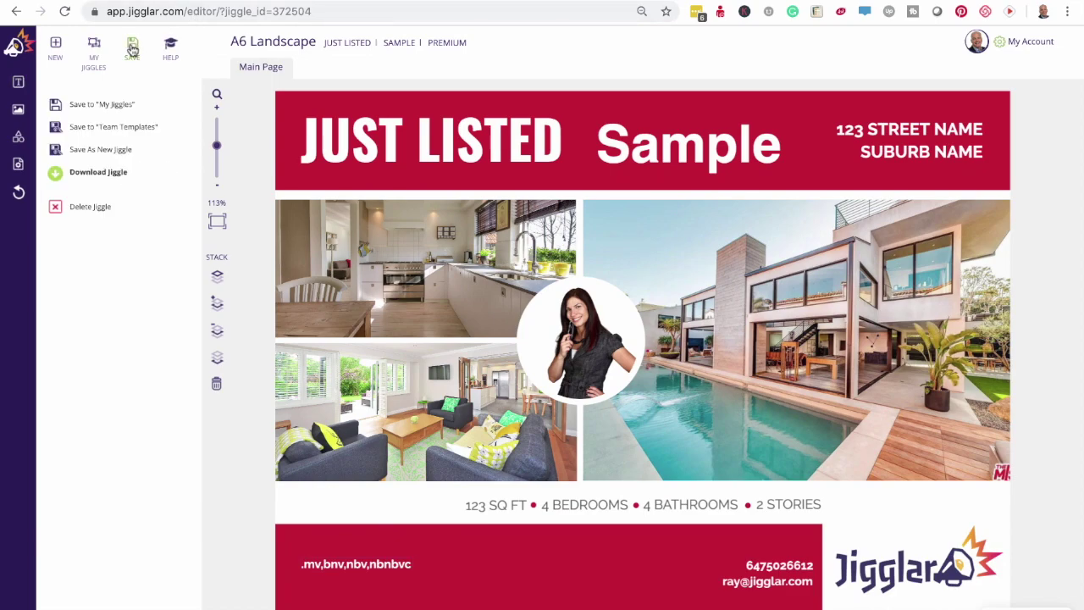
pyautogui.click(103, 105)
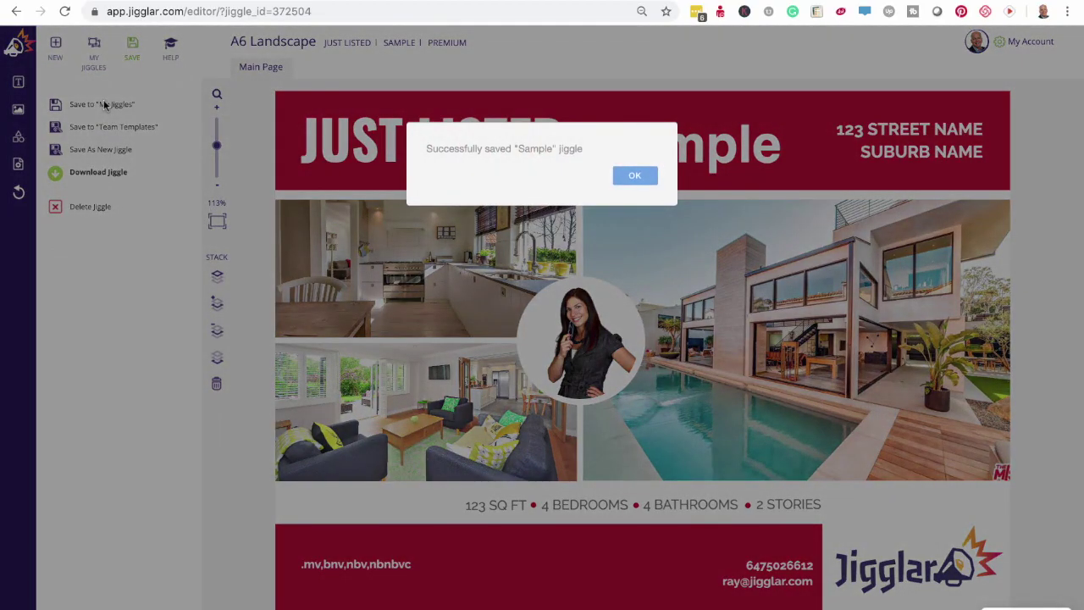
pyautogui.click(629, 175)
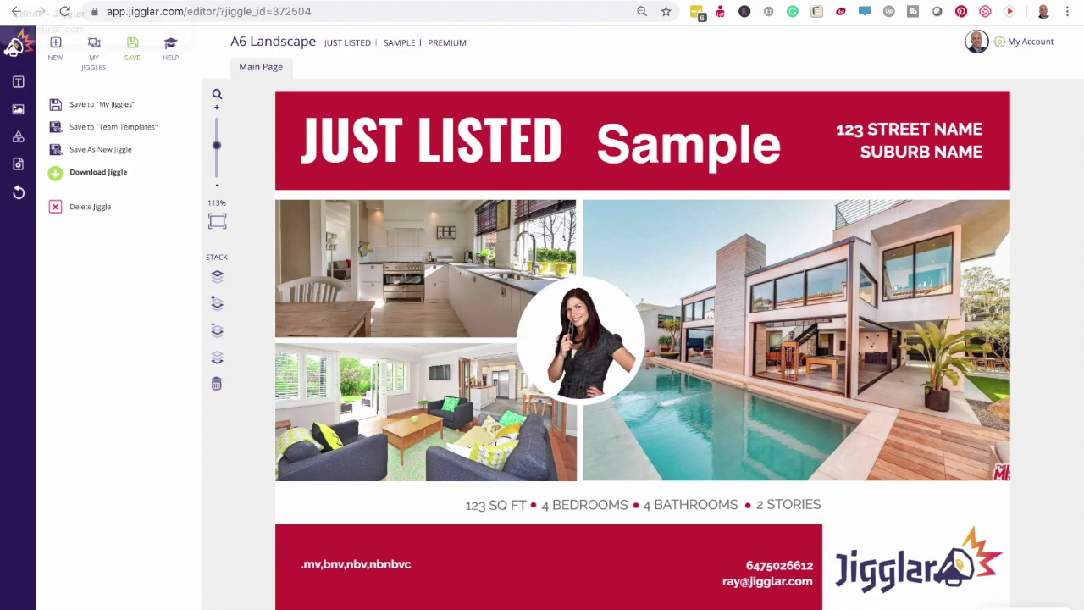
# - Save & exit the editor and return to the Jigglar home dashboard
pyautogui.click(14, 43)
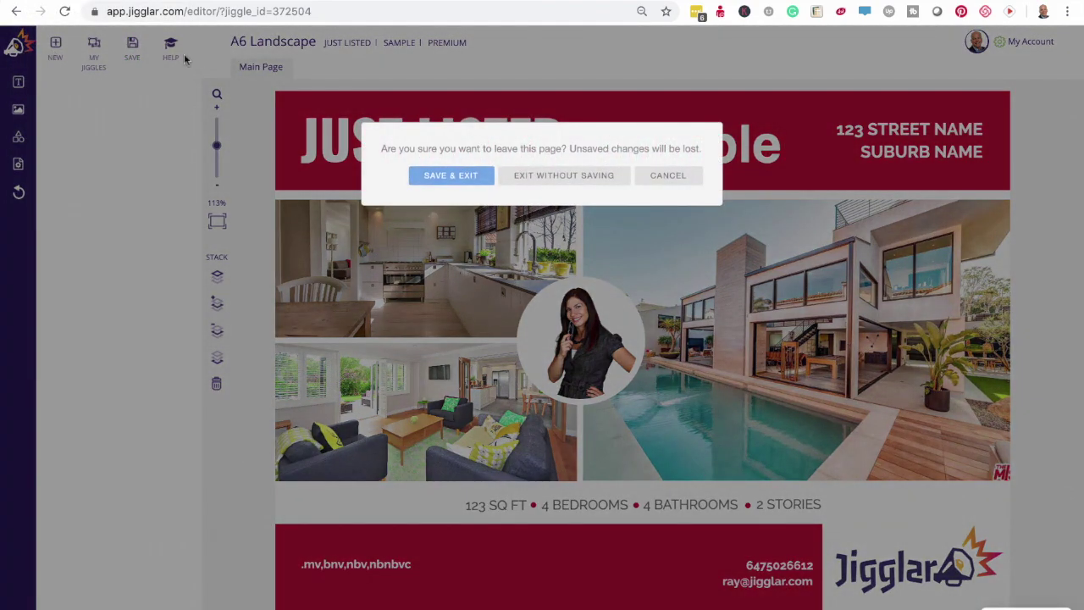
pyautogui.click(465, 176)
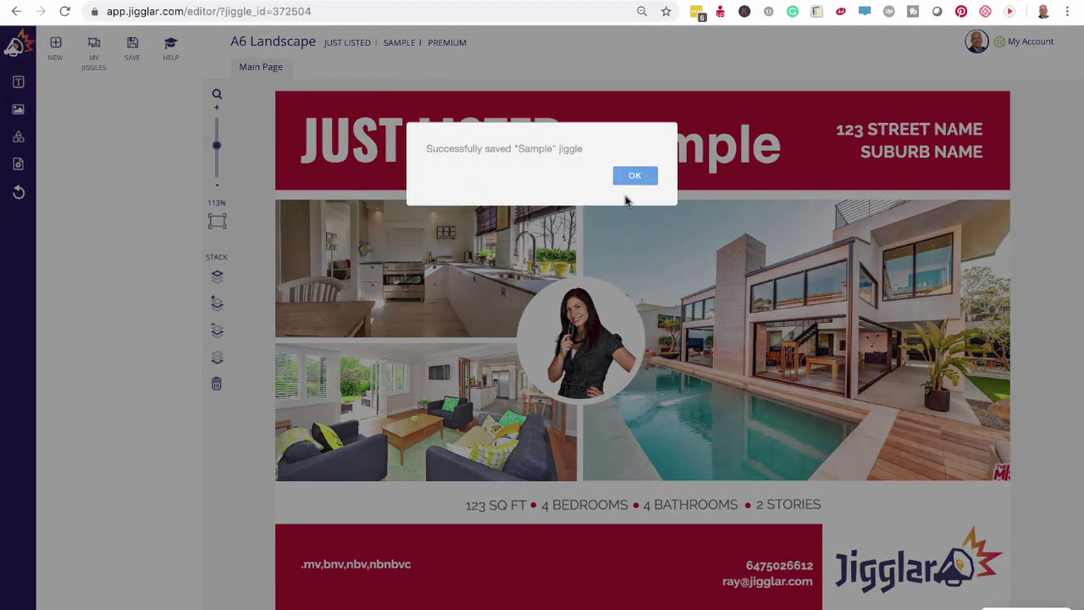
pyautogui.click(637, 177)
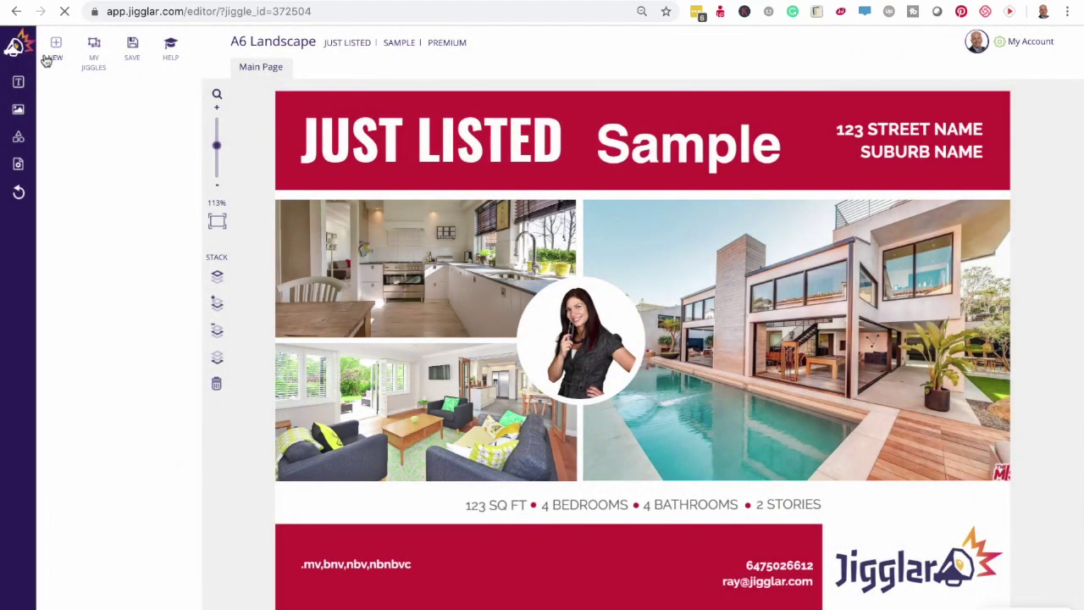
pyautogui.click(15, 48)
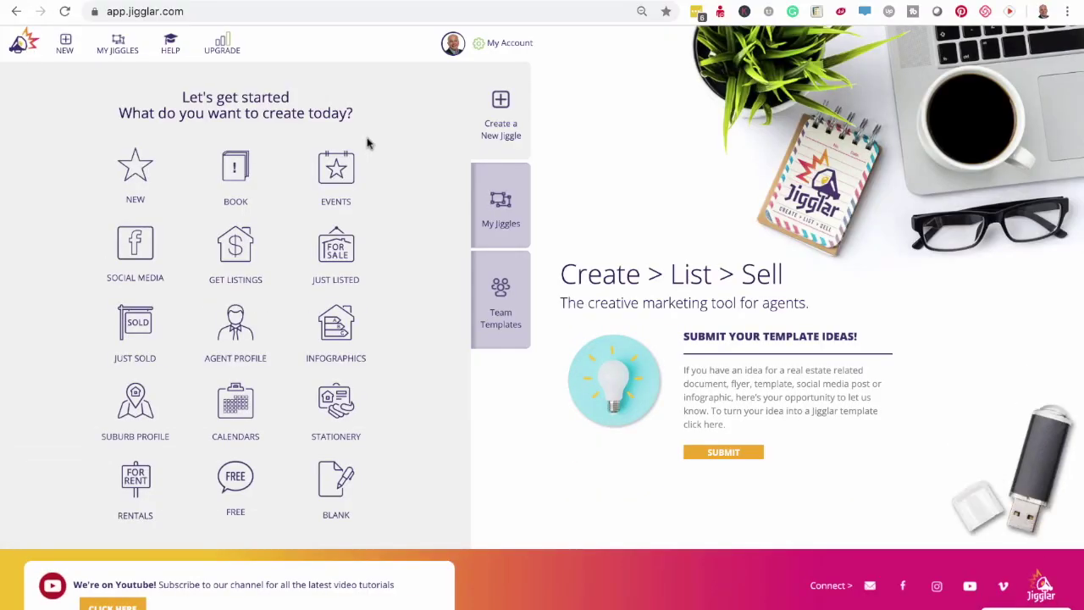
# - Reopen the saved Sample flyer from the list of saved jiggles
pyautogui.click(501, 204)
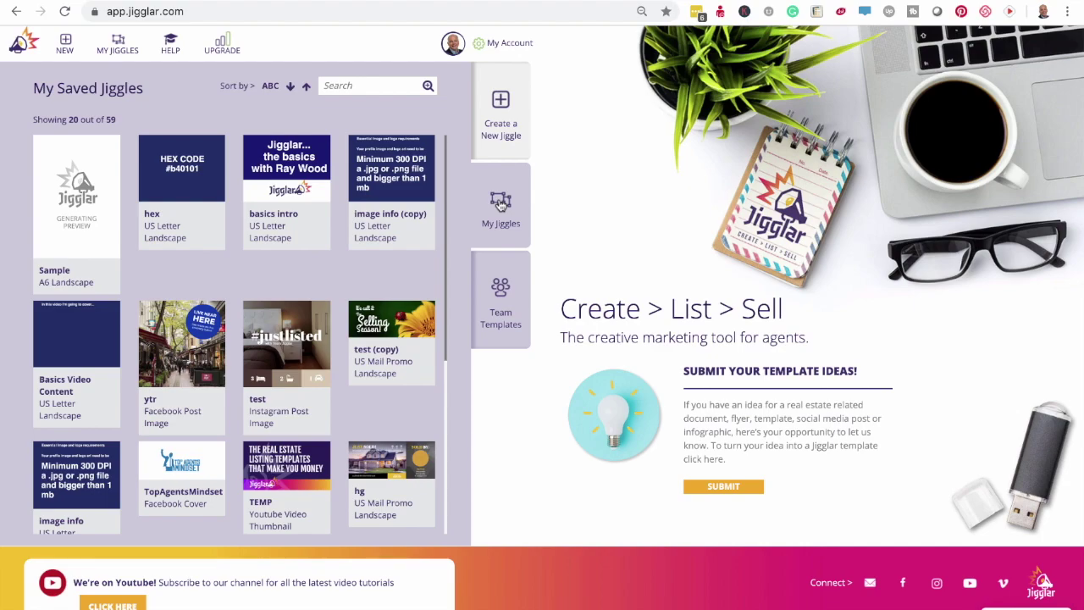
pyautogui.moveTo(66, 174)
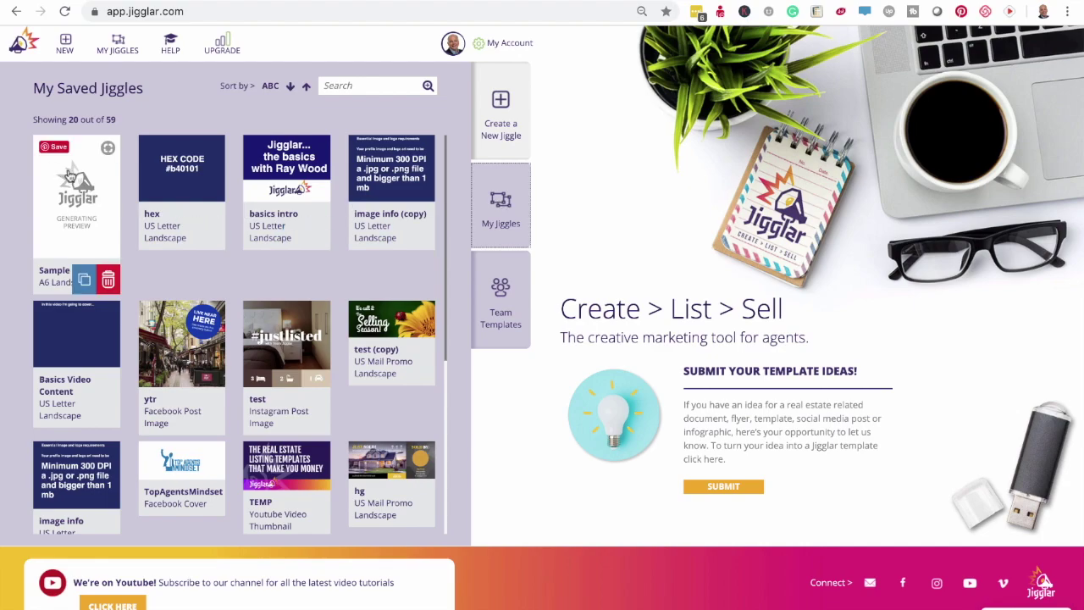
pyautogui.click(74, 216)
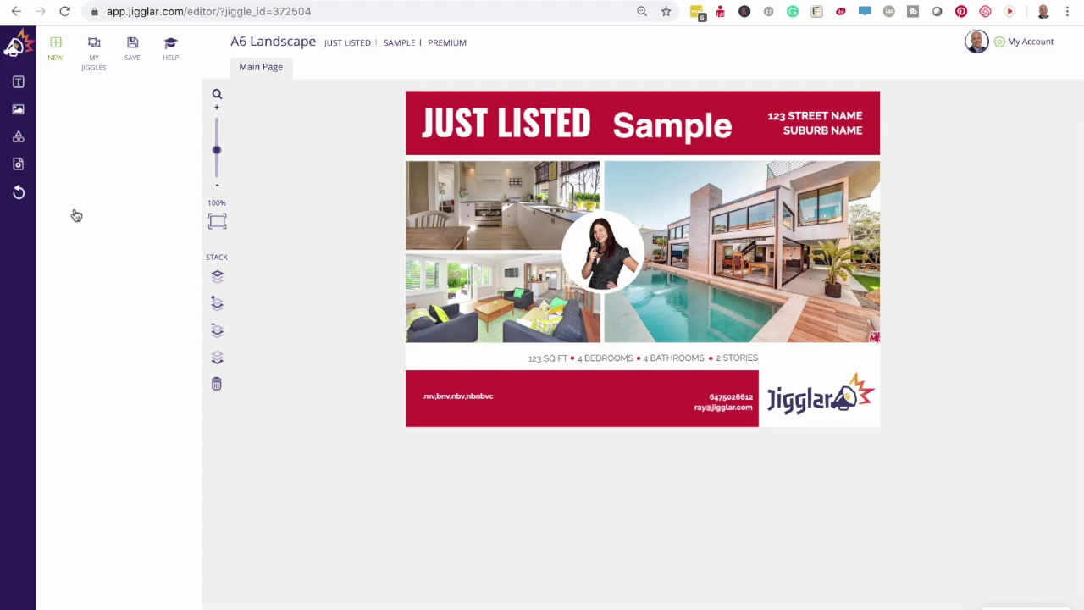
# - Leave the Sample flyer with Save & Exit to reach the home page
pyautogui.click(13, 2)
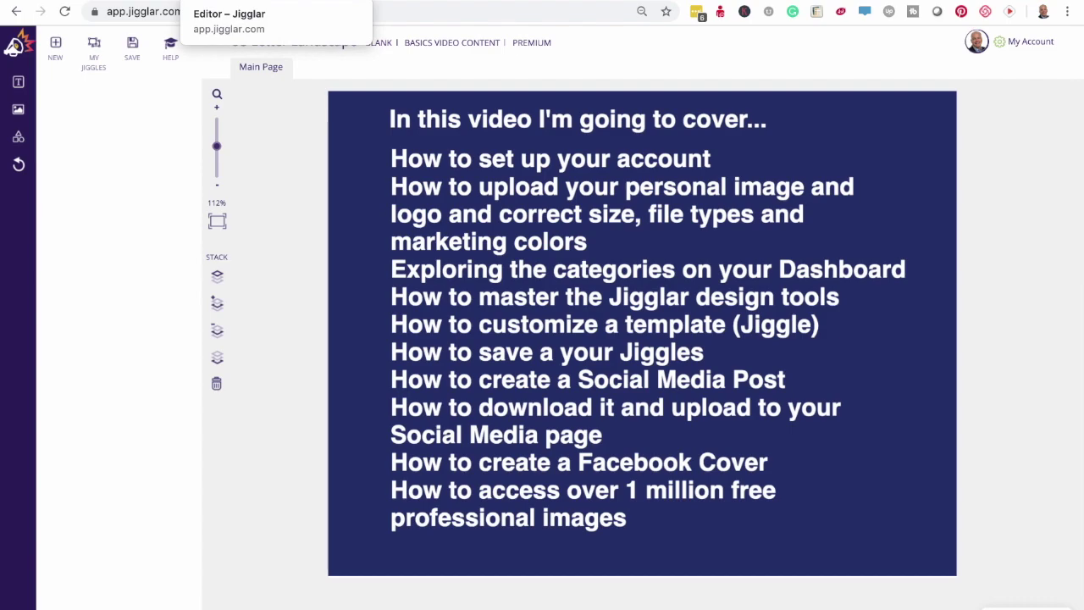
pyautogui.click(195, 2)
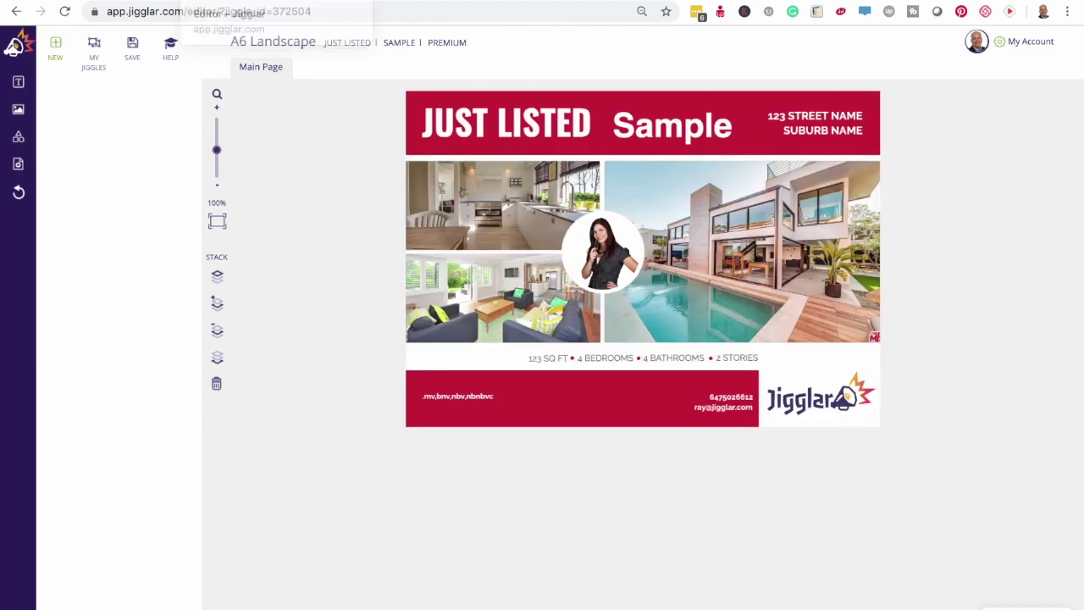
pyautogui.click(14, 47)
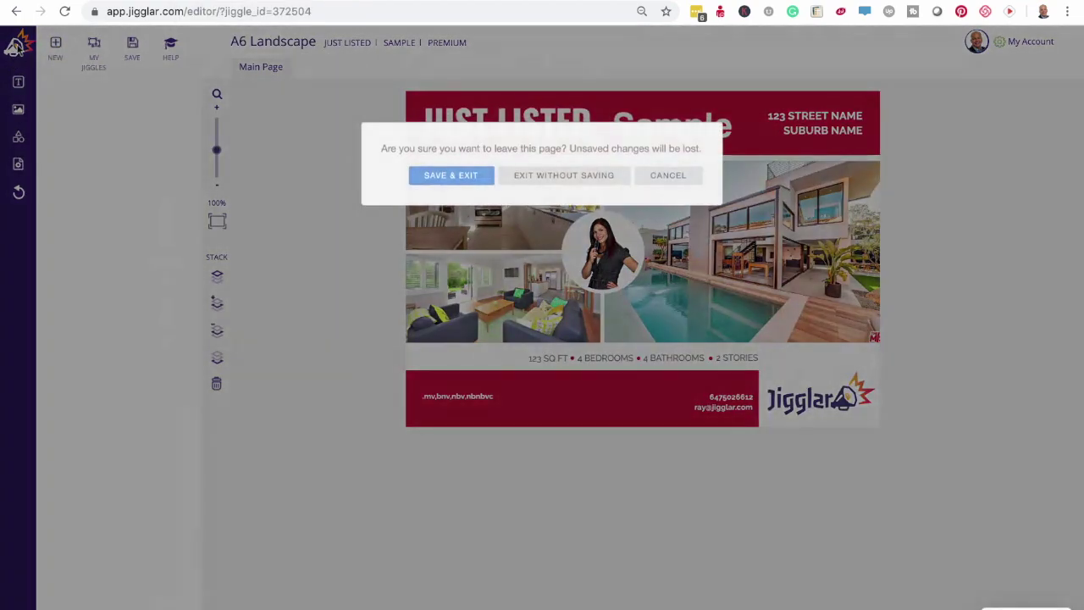
pyautogui.click(449, 176)
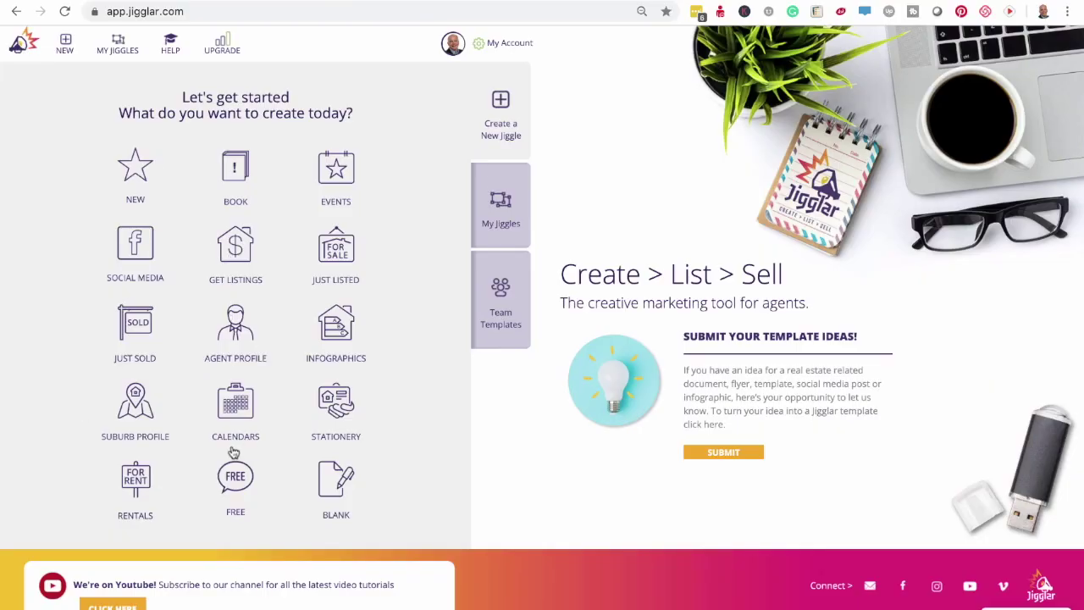
# - Browse the Social Media templates to reach the For Sale Modern post
pyautogui.click(142, 250)
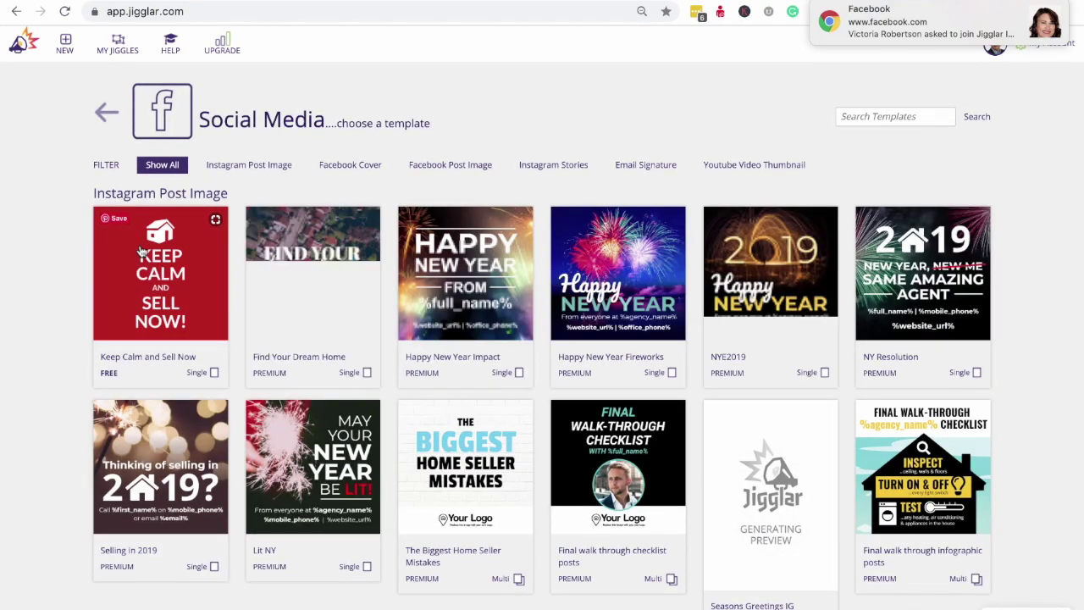
pyautogui.scroll(-7, 675, 334)
pyautogui.scroll(-11, 677, 339)
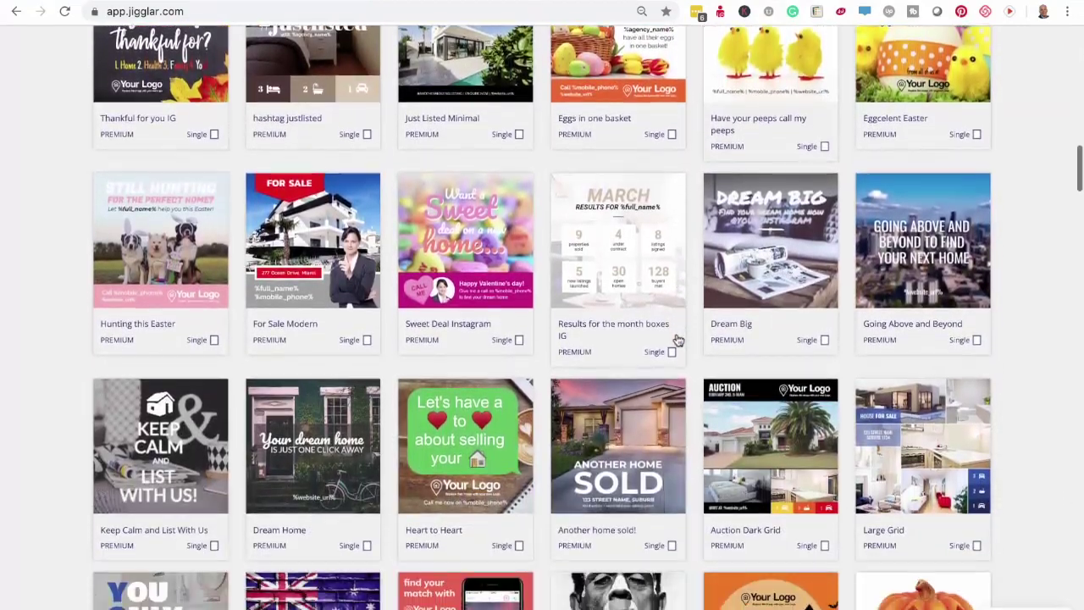
pyautogui.scroll(-1, 644, 314)
pyautogui.scroll(1, 575, 245)
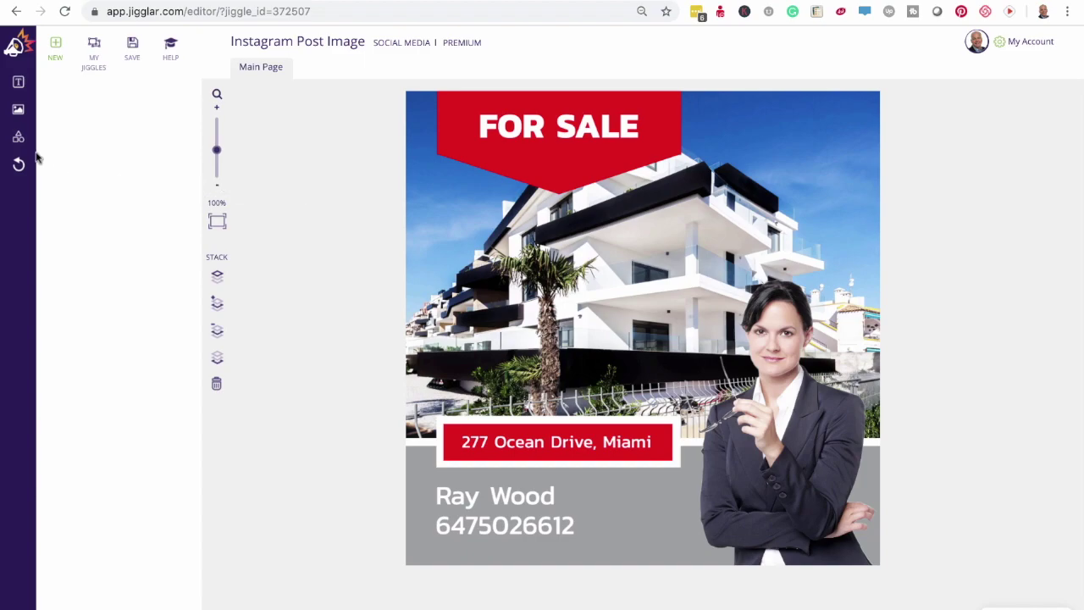
# - Change the red banner text from FOR SALE to JUST SOLD
pyautogui.click(600, 158)
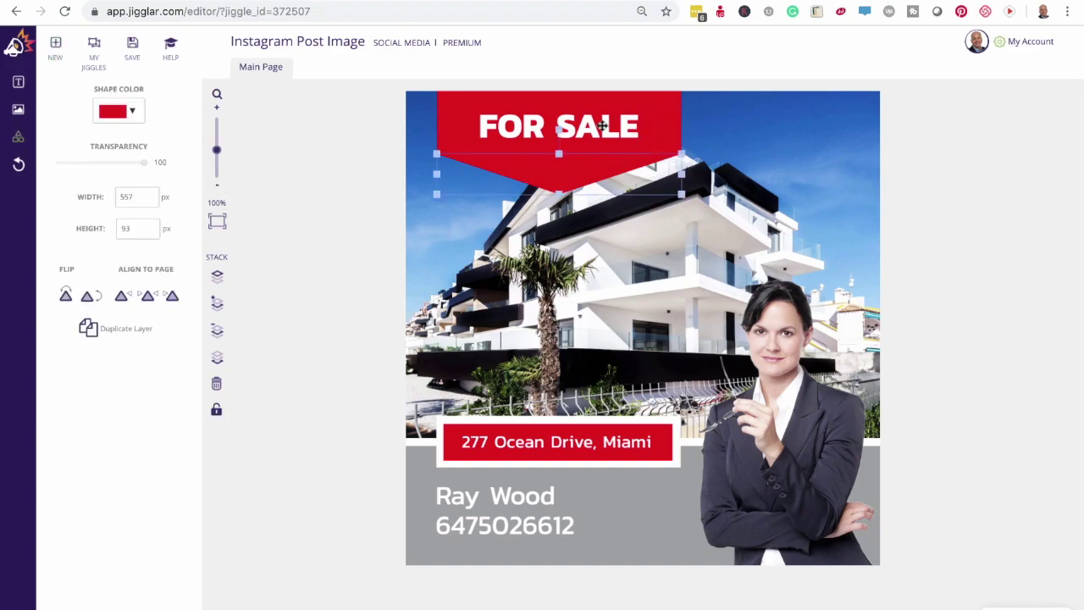
pyautogui.doubleClick(543, 125)
pyautogui.write('J')
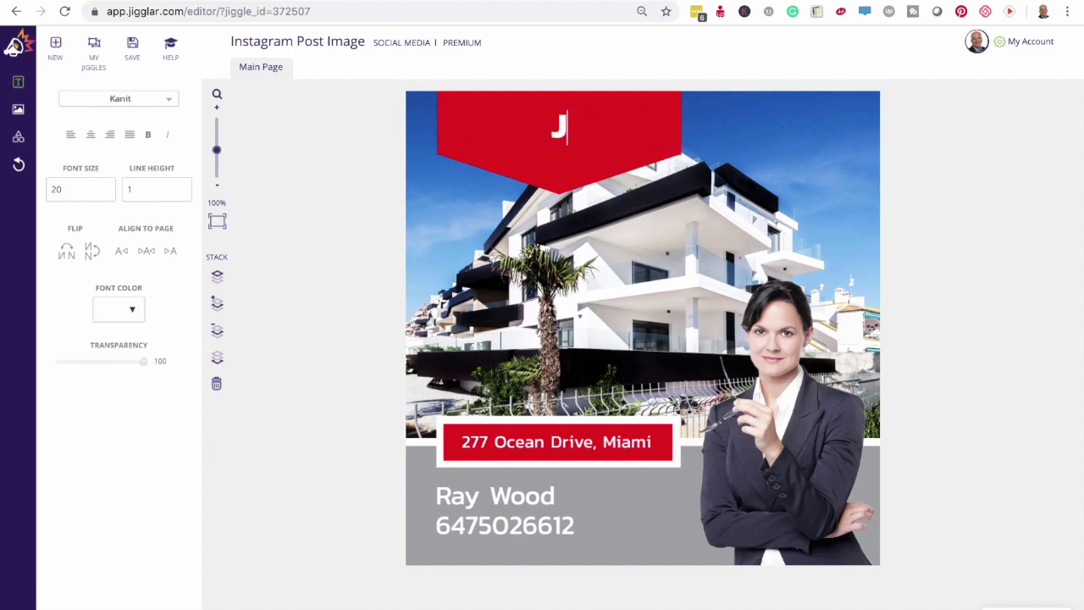
pyautogui.write('UST L')
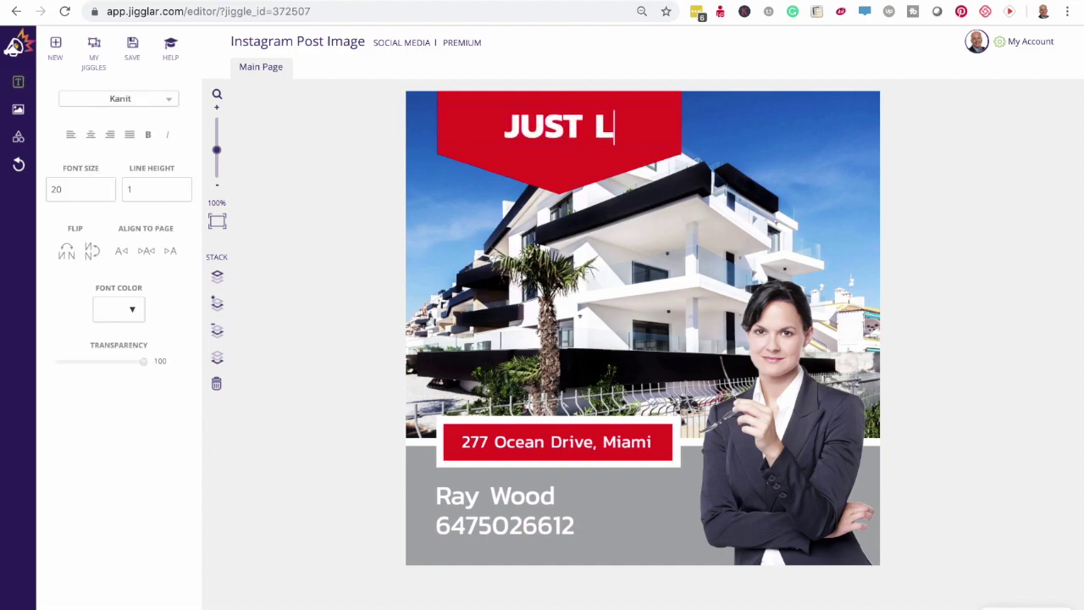
pyautogui.press('BackSpace')
pyautogui.write('SOLD')
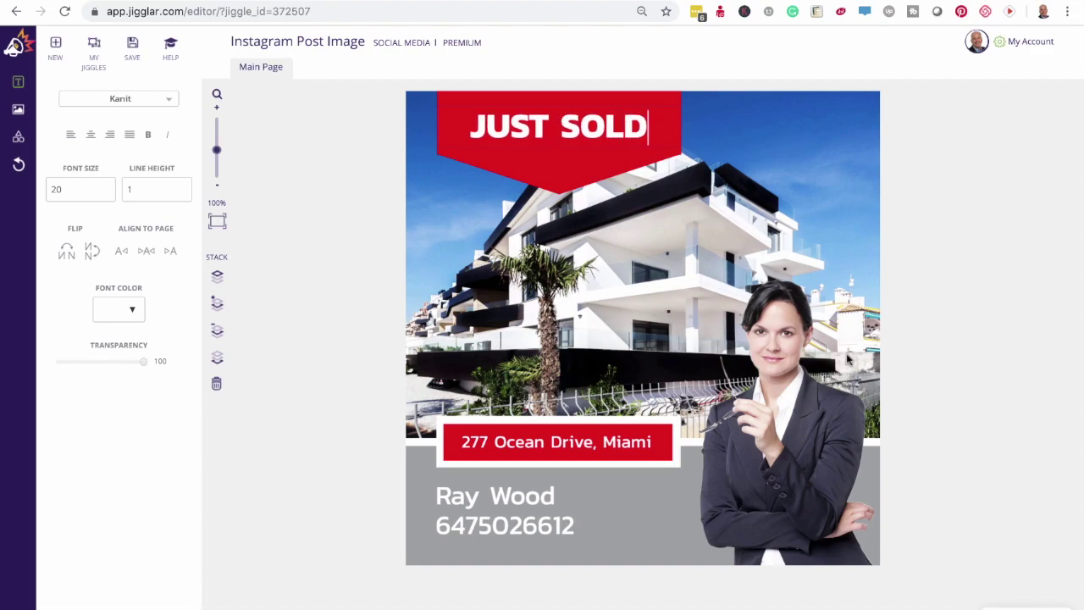
# - Delete the woman's photo from the post
pyautogui.click(767, 435)
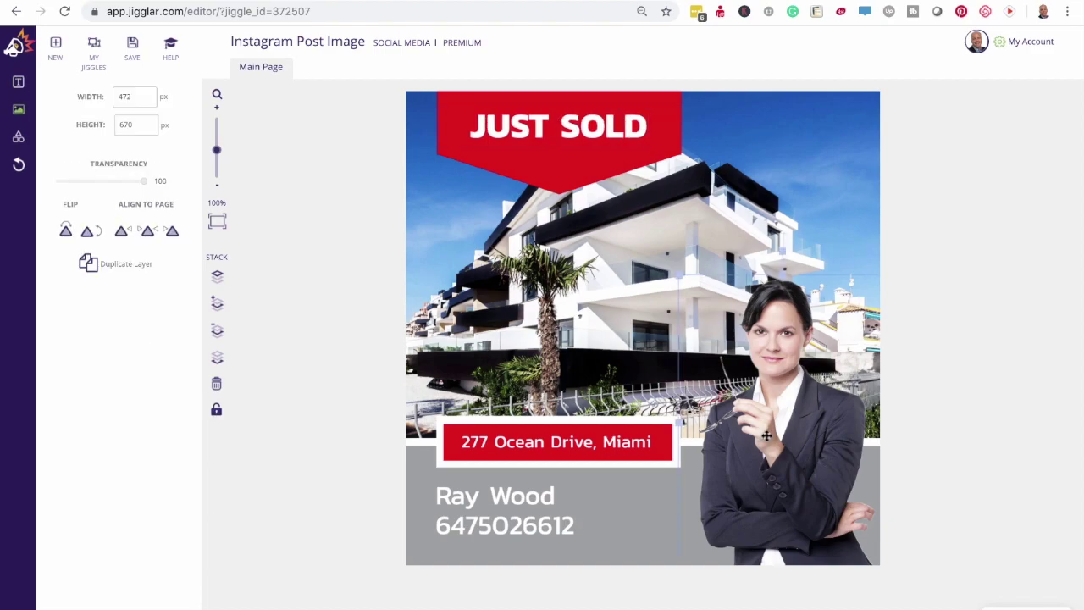
pyautogui.press('Delete')
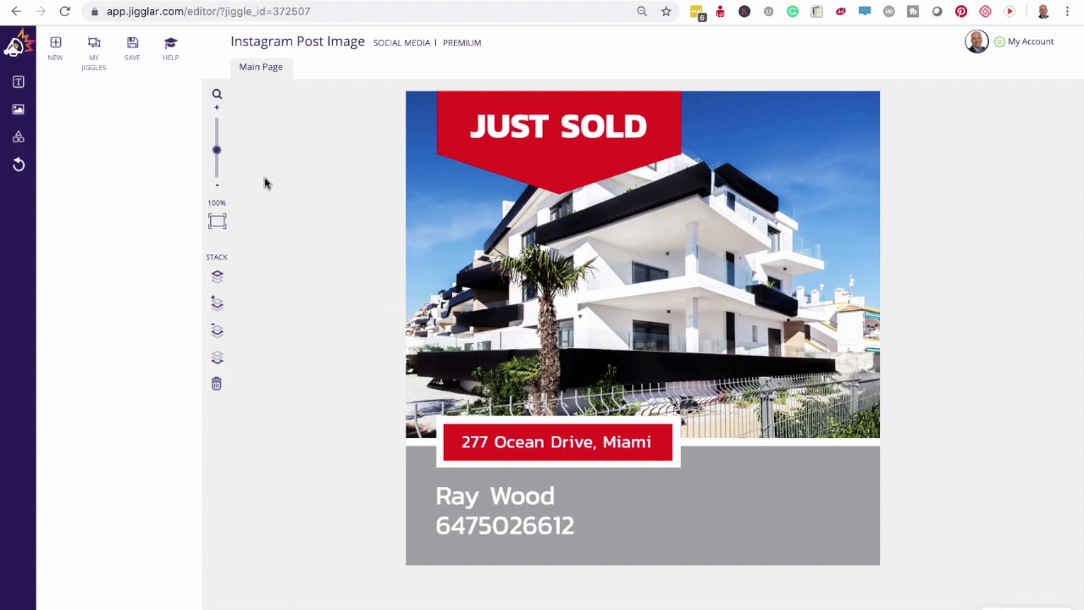
pyautogui.click(18, 110)
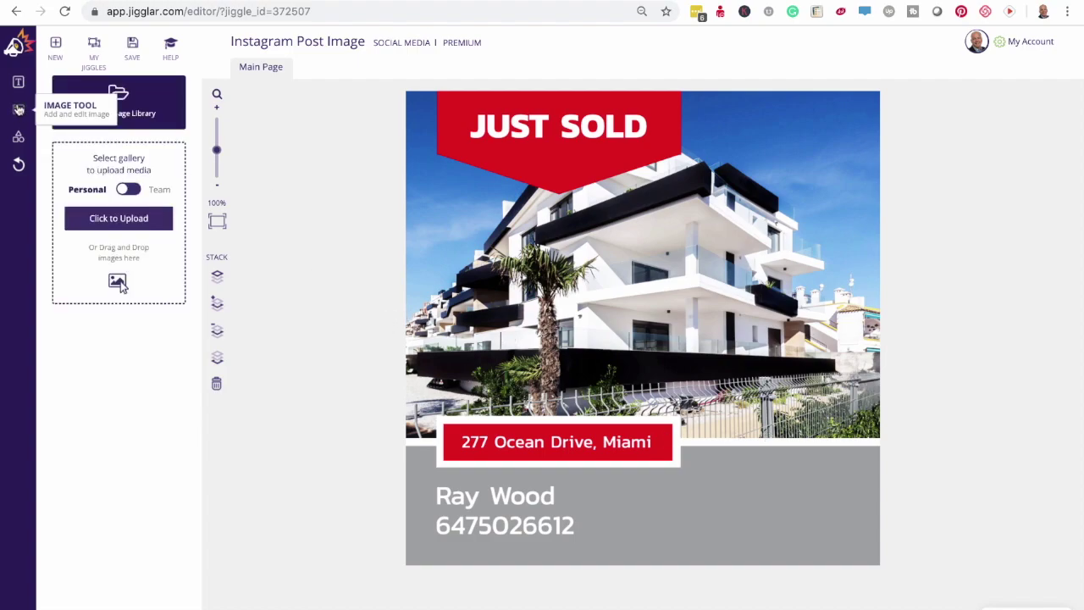
# - Insert the smiling woman-in-blue photo from the media library into the post
pyautogui.click(116, 113)
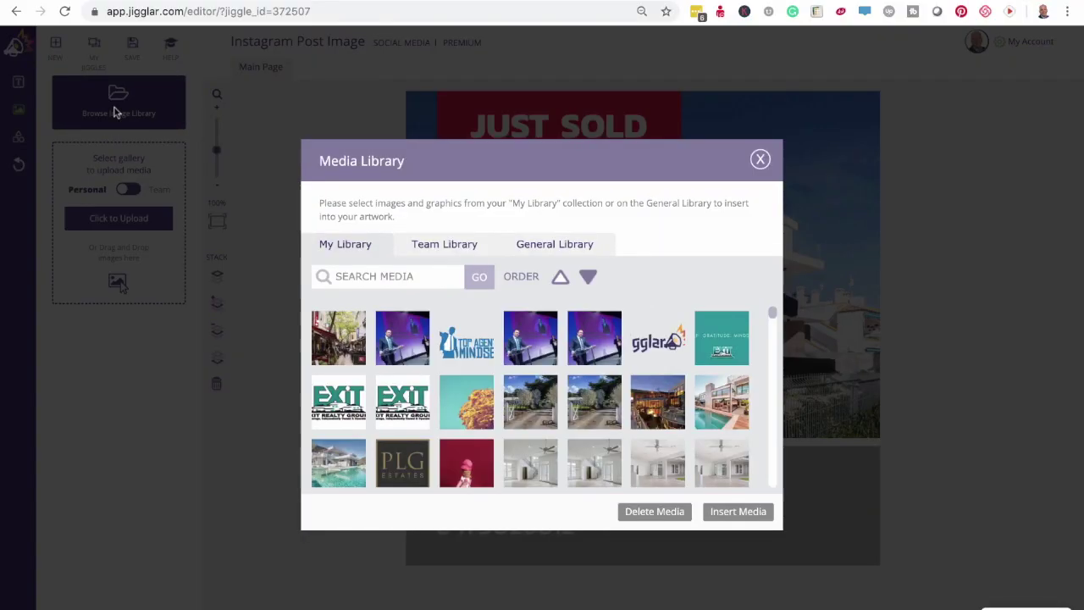
pyautogui.scroll(-10, 680, 396)
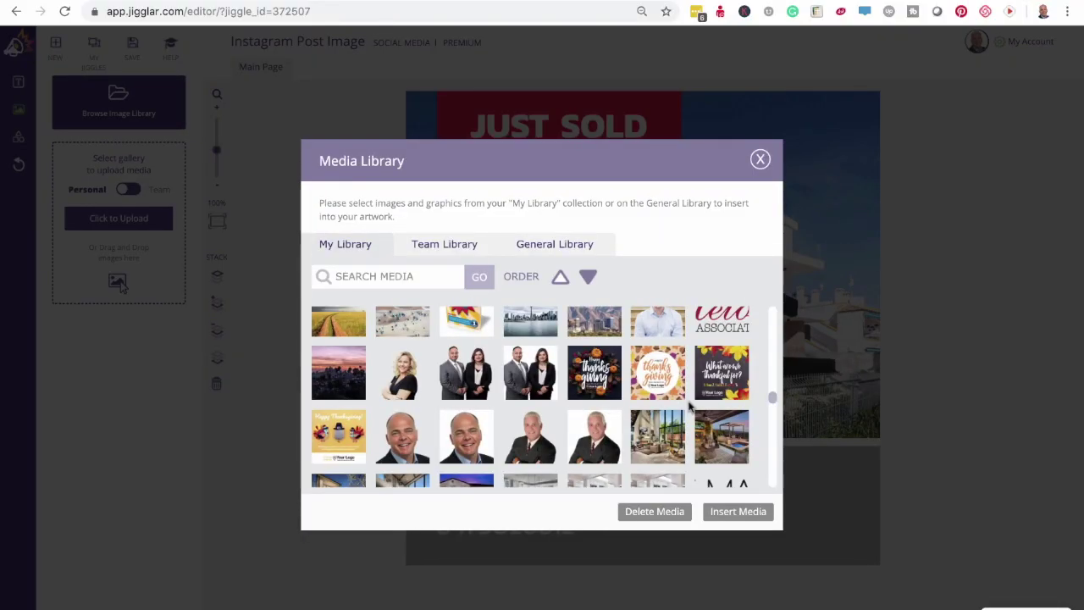
pyautogui.scroll(-3, 688, 408)
pyautogui.scroll(-8, 689, 407)
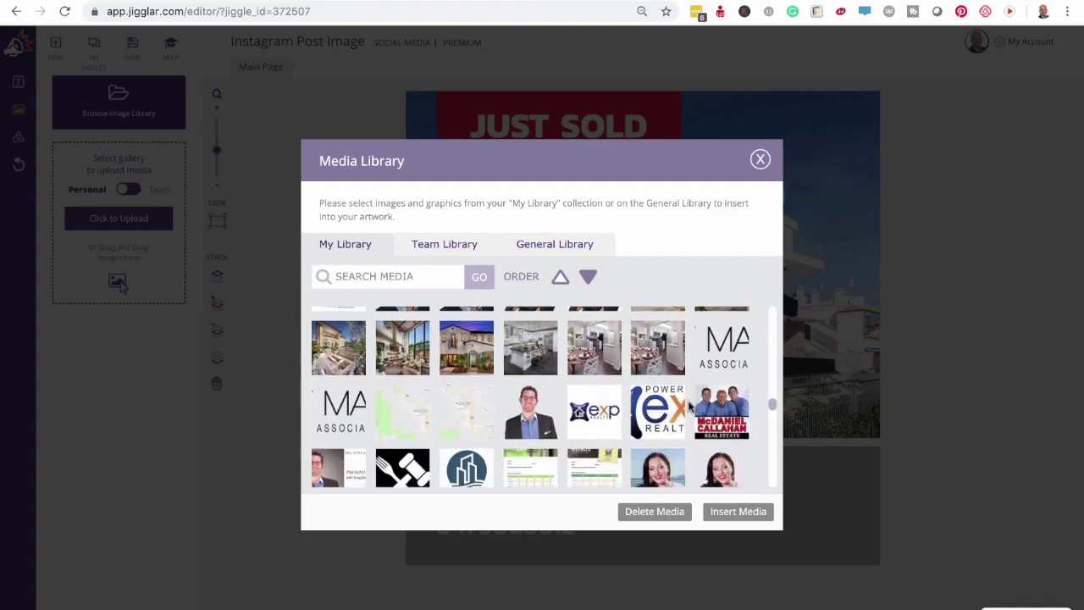
pyautogui.scroll(-5, 688, 407)
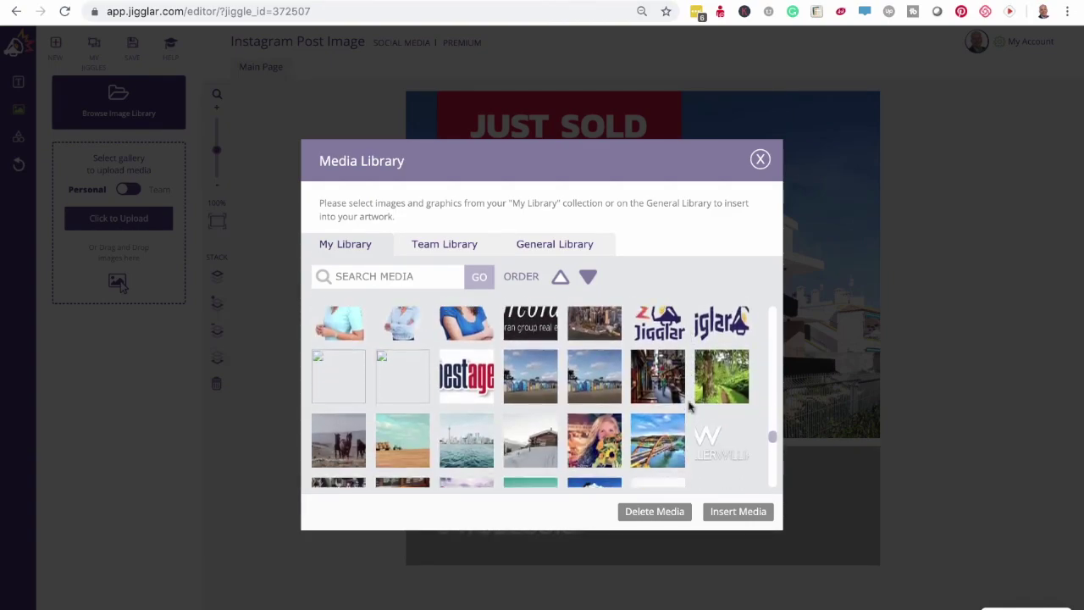
pyautogui.scroll(3, 689, 407)
pyautogui.click(462, 378)
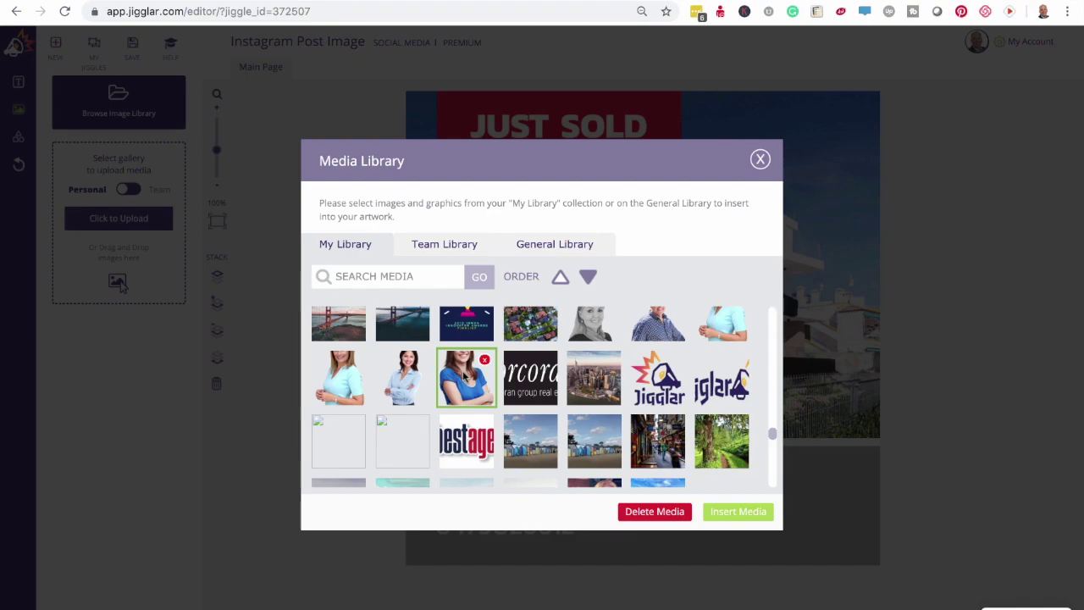
pyautogui.click(733, 514)
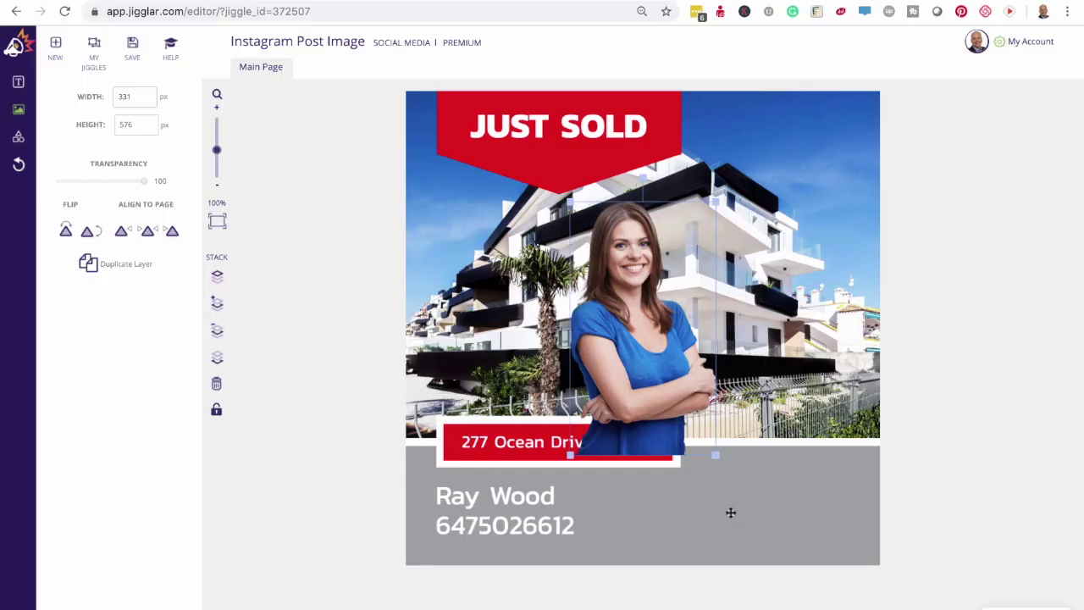
# - Move the woman's photo to the right edge, mirror it horizontally, and nudge it slightly left
pyautogui.moveTo(656, 370); pyautogui.dragTo(825, 352)
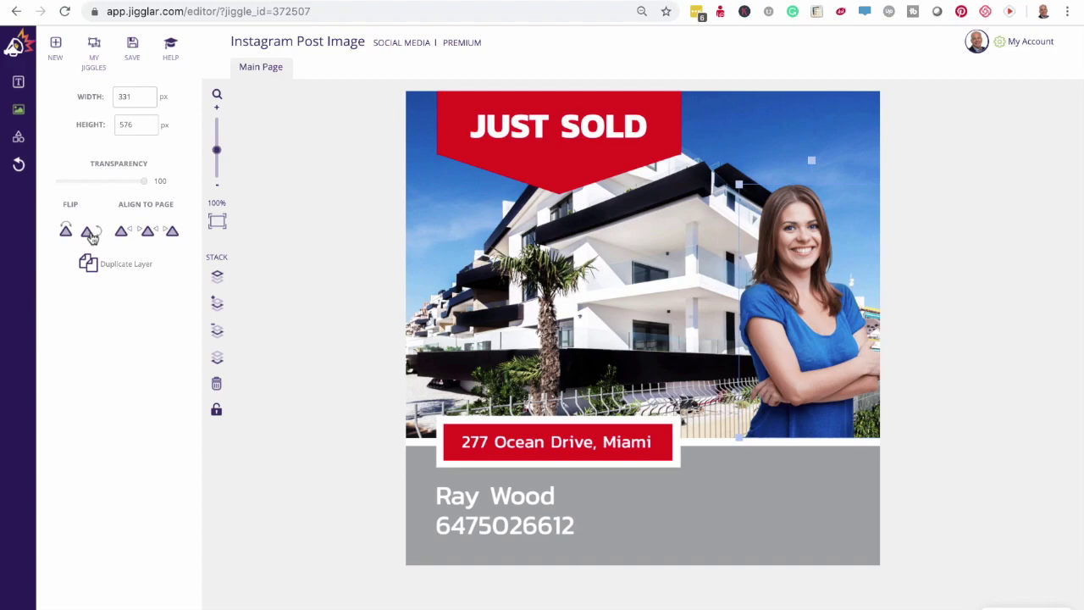
pyautogui.click(92, 237)
pyautogui.click(91, 237)
pyautogui.click(65, 233)
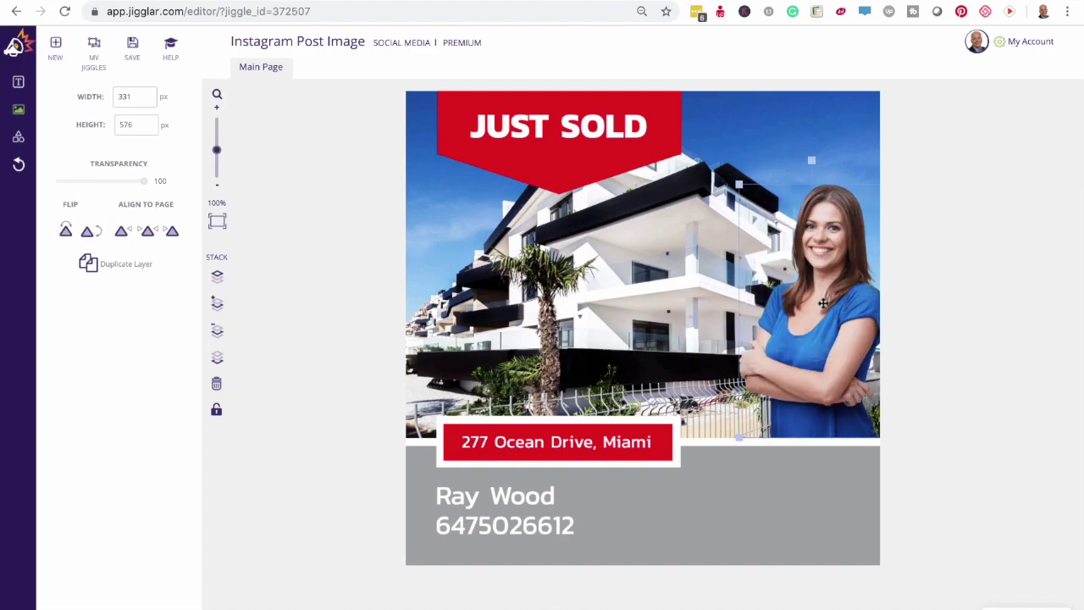
pyautogui.moveTo(823, 303); pyautogui.dragTo(812, 304)
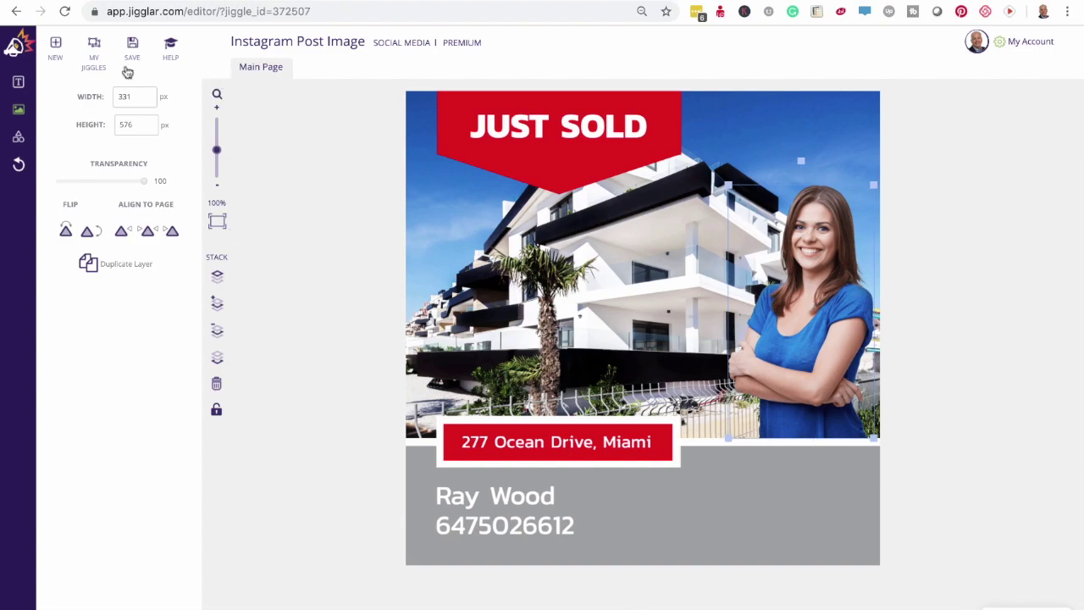
# - Insert the RE/MAX logo image from the media library
pyautogui.click(19, 110)
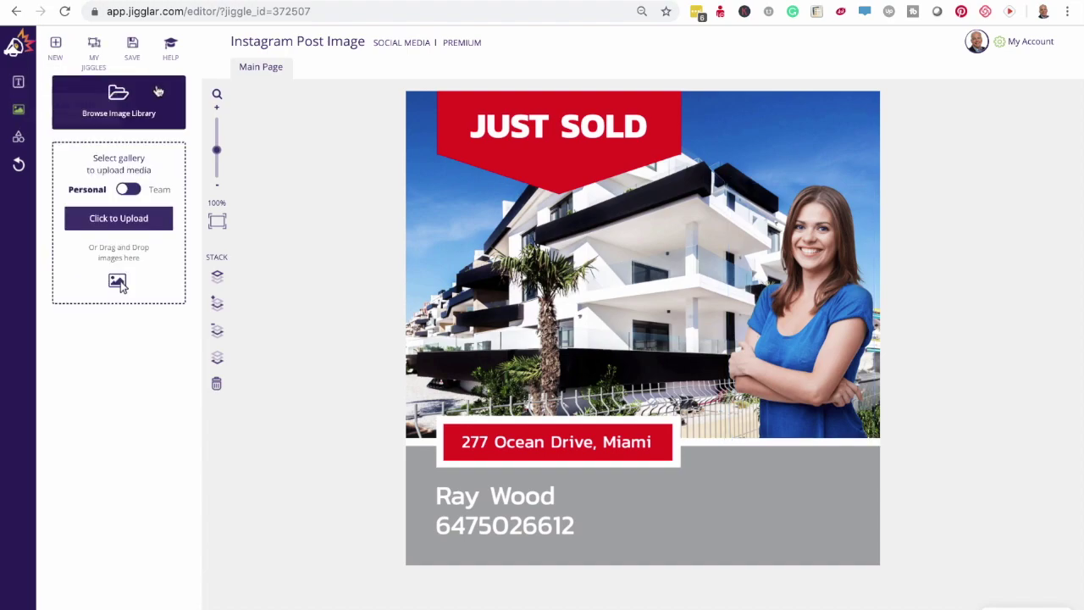
pyautogui.click(110, 112)
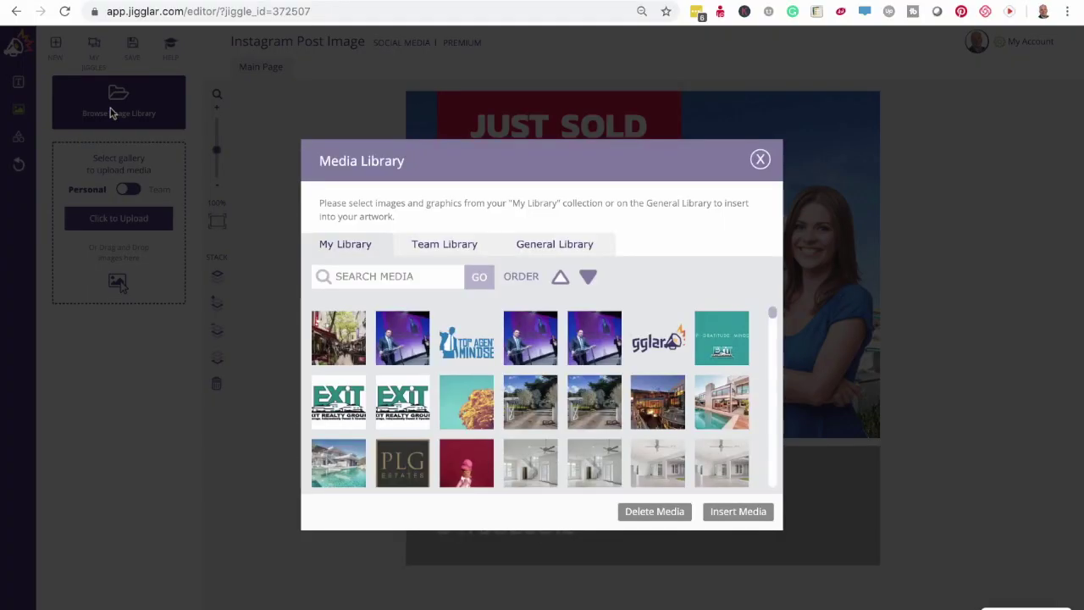
pyautogui.scroll(-10, 616, 339)
pyautogui.scroll(-10, 616, 338)
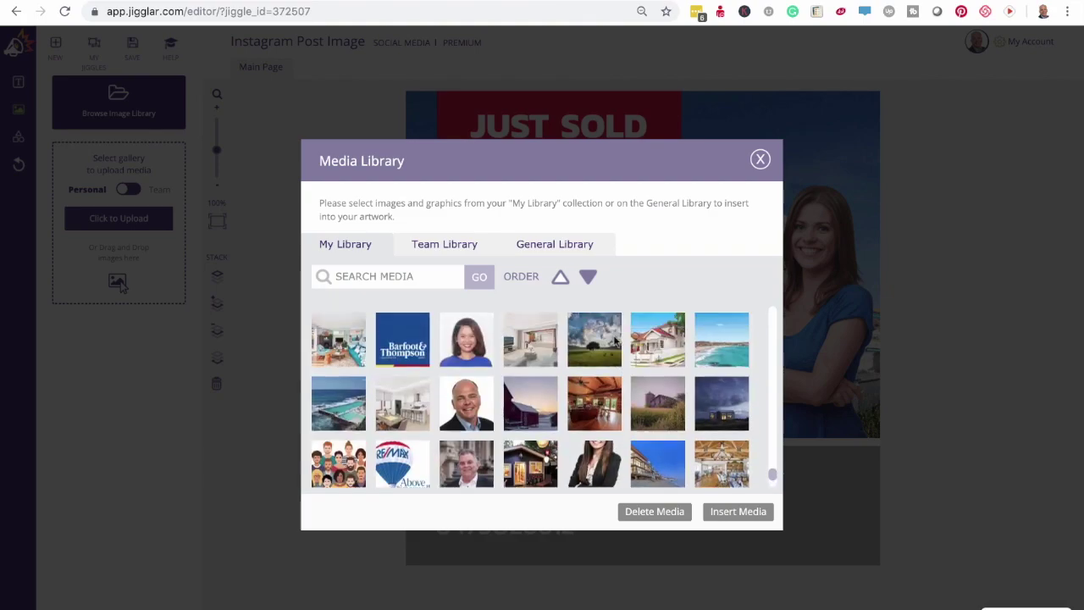
pyautogui.scroll(-10, 616, 340)
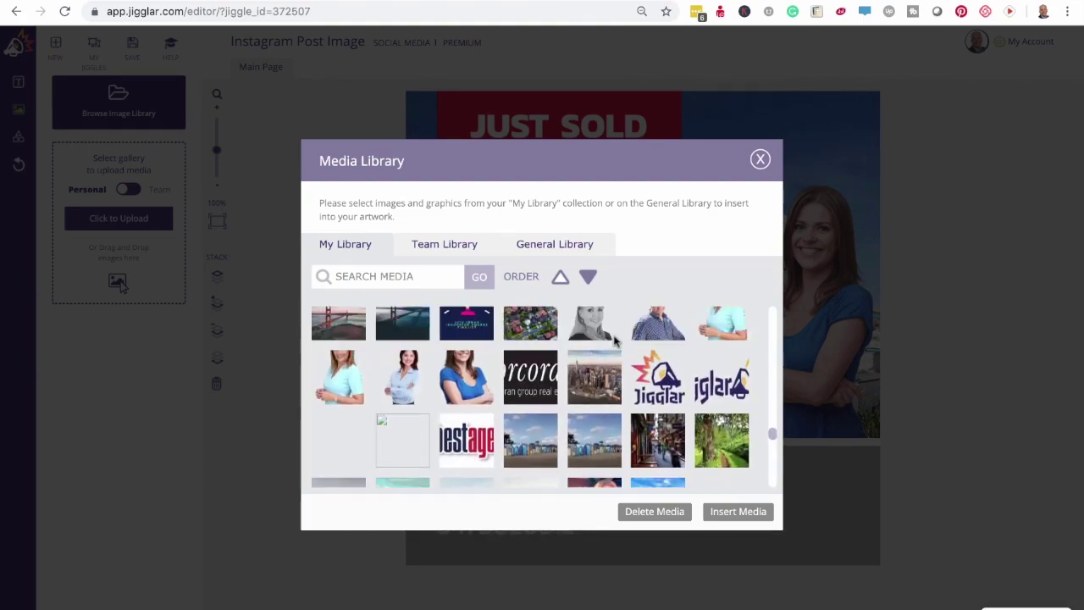
pyautogui.scroll(-10, 616, 339)
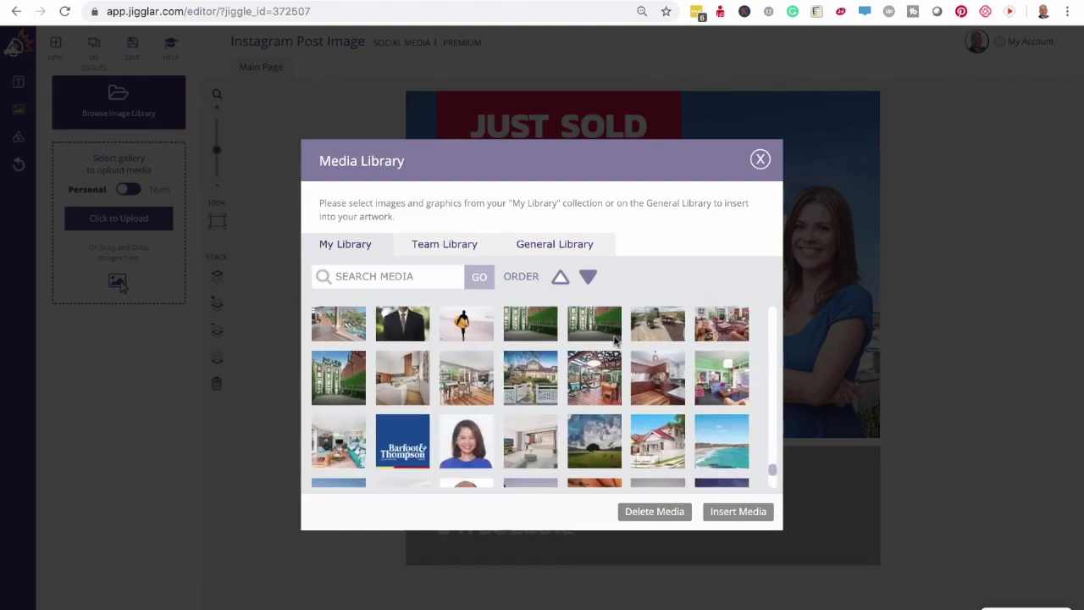
pyautogui.click(394, 396)
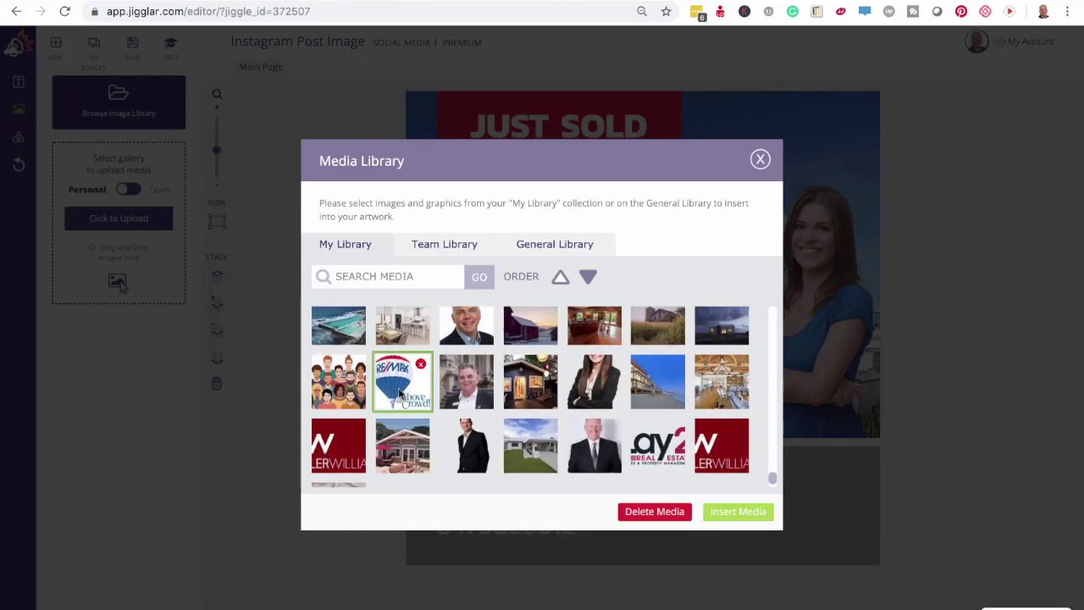
pyautogui.click(740, 514)
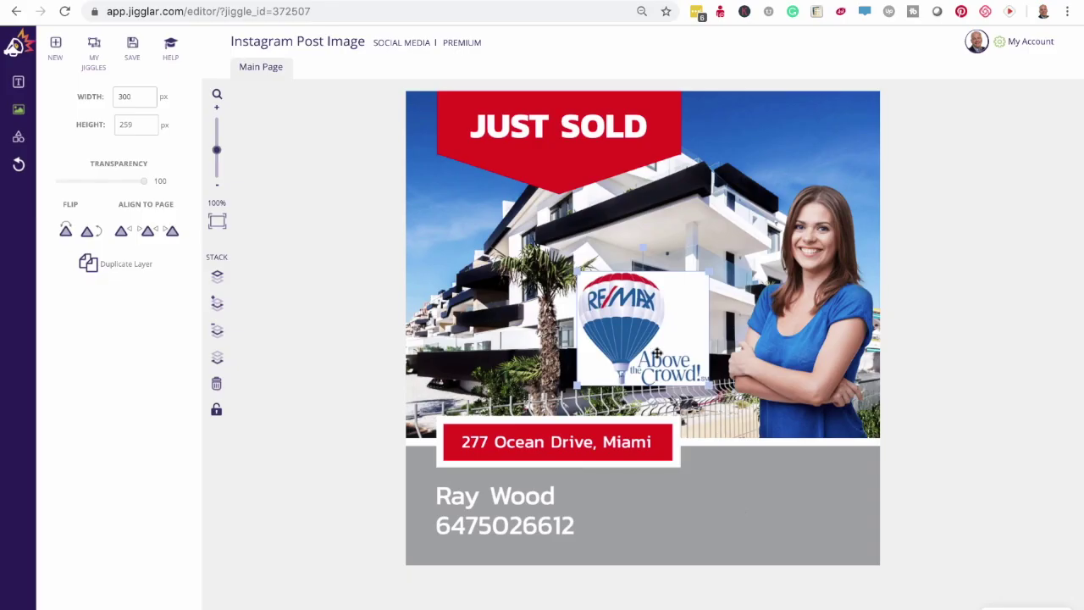
# - Try the RE/MAX logo at the bottom-right corner, resize it, then delete it
pyautogui.moveTo(657, 352); pyautogui.dragTo(784, 530)
pyautogui.moveTo(842, 450)
pyautogui.mouseDown()
pyautogui.moveTo(810, 470)
pyautogui.moveTo(840, 445)
pyautogui.mouseUp()
pyautogui.moveTo(707, 557)
pyautogui.mouseDown()
pyautogui.moveTo(798, 484)
pyautogui.moveTo(708, 563)
pyautogui.moveTo(718, 550)
pyautogui.mouseUp()
pyautogui.moveTo(783, 499); pyautogui.dragTo(788, 515)
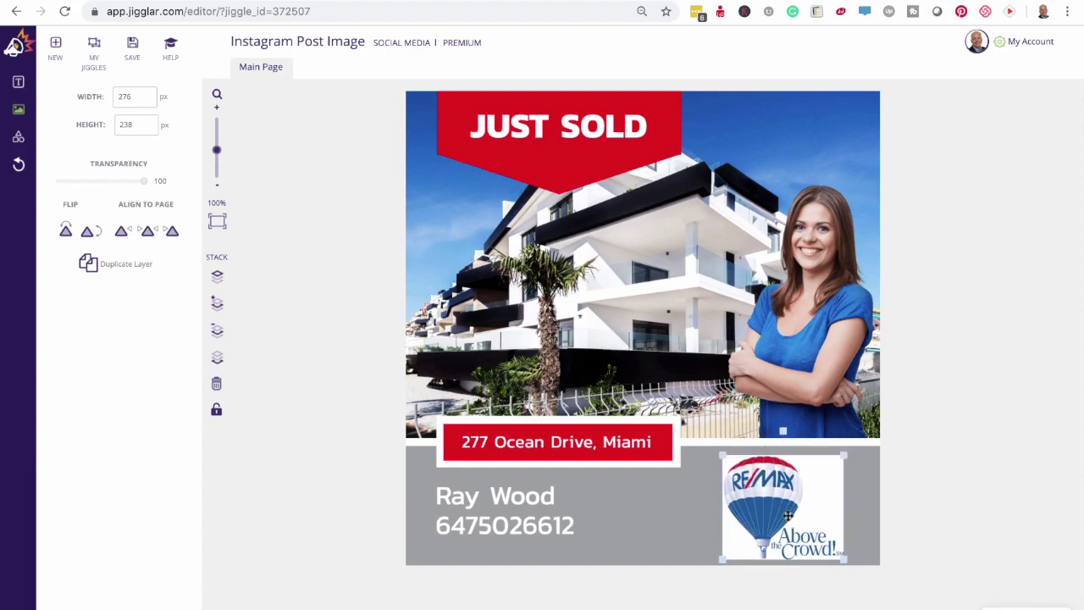
pyautogui.press('Delete')
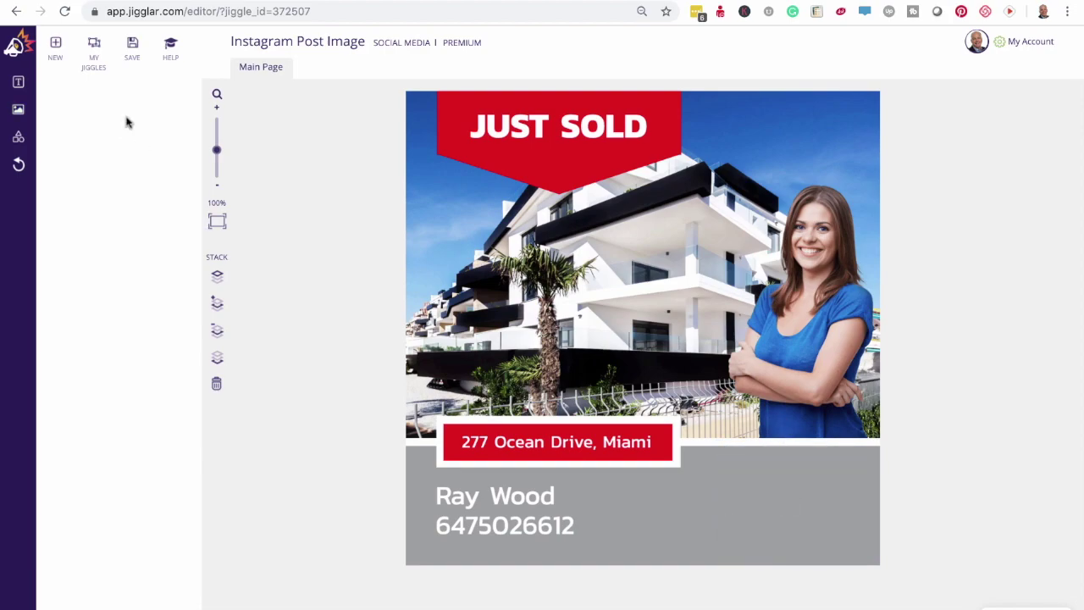
# - Insert the RE/MAX balloon image from the media library
pyautogui.click(18, 108)
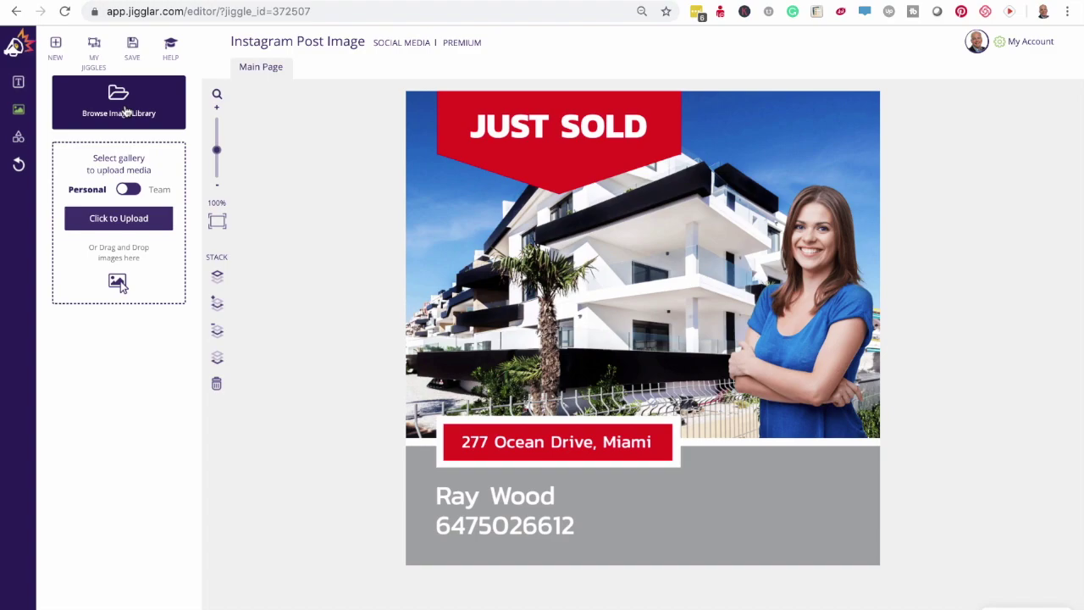
pyautogui.click(125, 112)
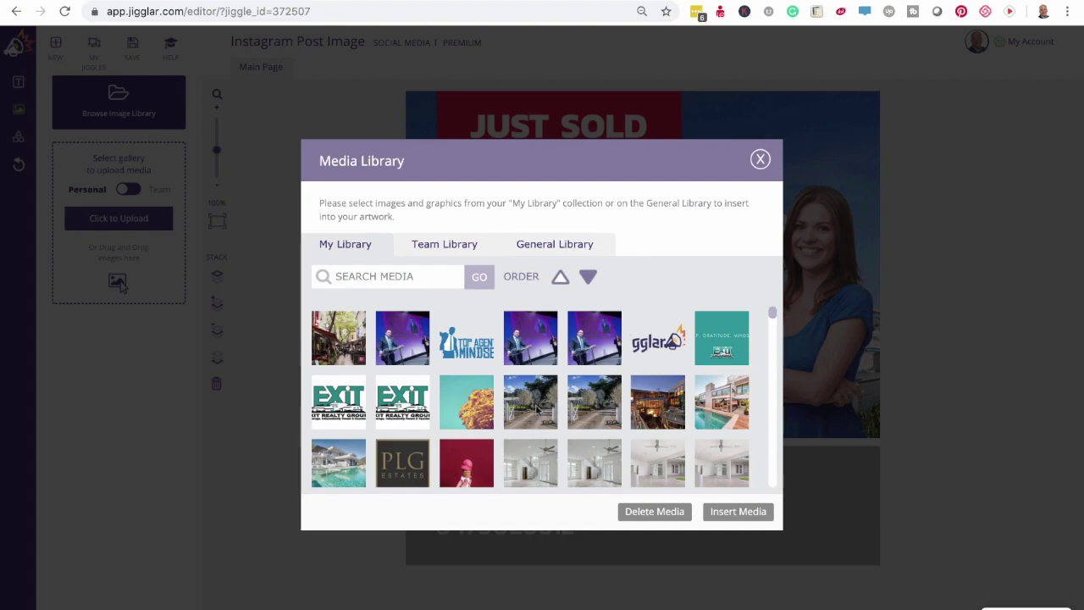
pyautogui.scroll(-8, 537, 408)
pyautogui.click(471, 343)
pyautogui.click(739, 511)
pyautogui.click(740, 511)
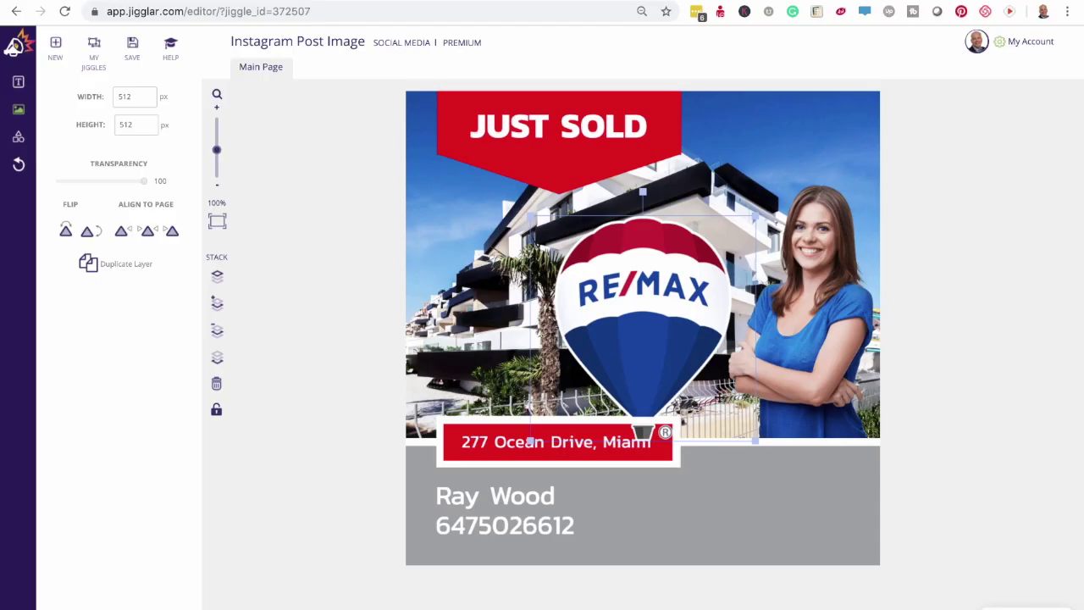
# - Shrink the RE/MAX balloon to about 229 px and fit it into the lower-right grey band
pyautogui.moveTo(670, 339); pyautogui.dragTo(802, 458)
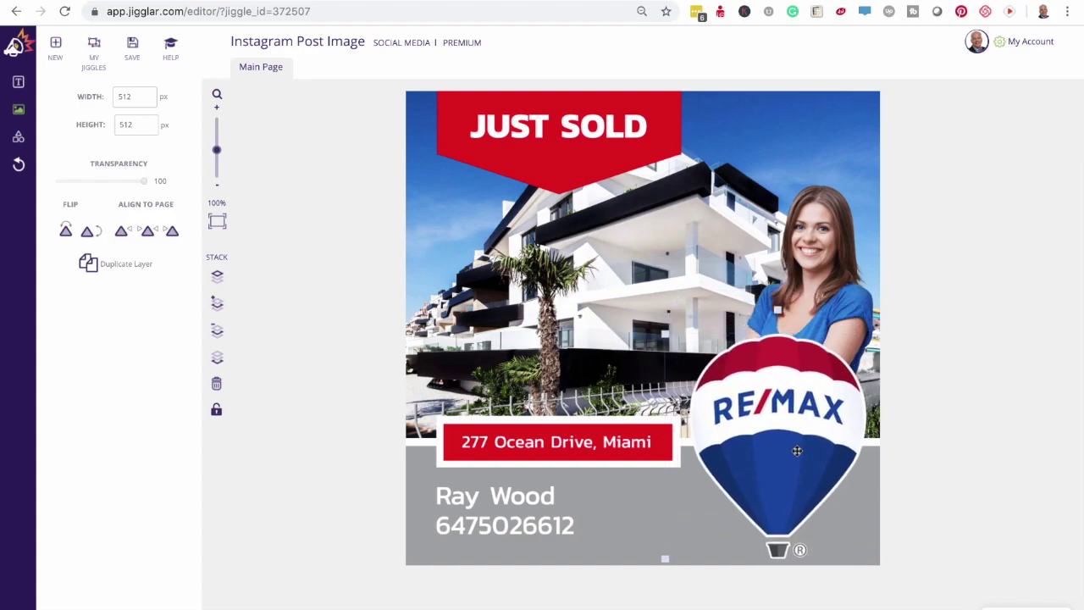
pyautogui.moveTo(663, 333); pyautogui.dragTo(780, 453)
pyautogui.moveTo(841, 474); pyautogui.dragTo(808, 476)
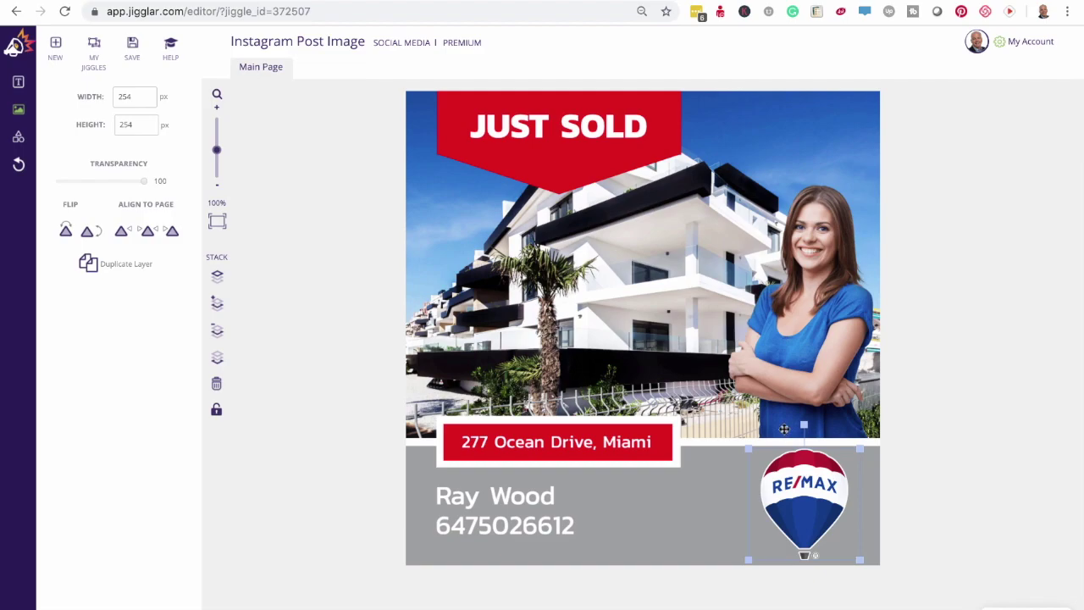
pyautogui.moveTo(749, 449)
pyautogui.mouseDown()
pyautogui.moveTo(701, 400)
pyautogui.moveTo(758, 459)
pyautogui.mouseUp()
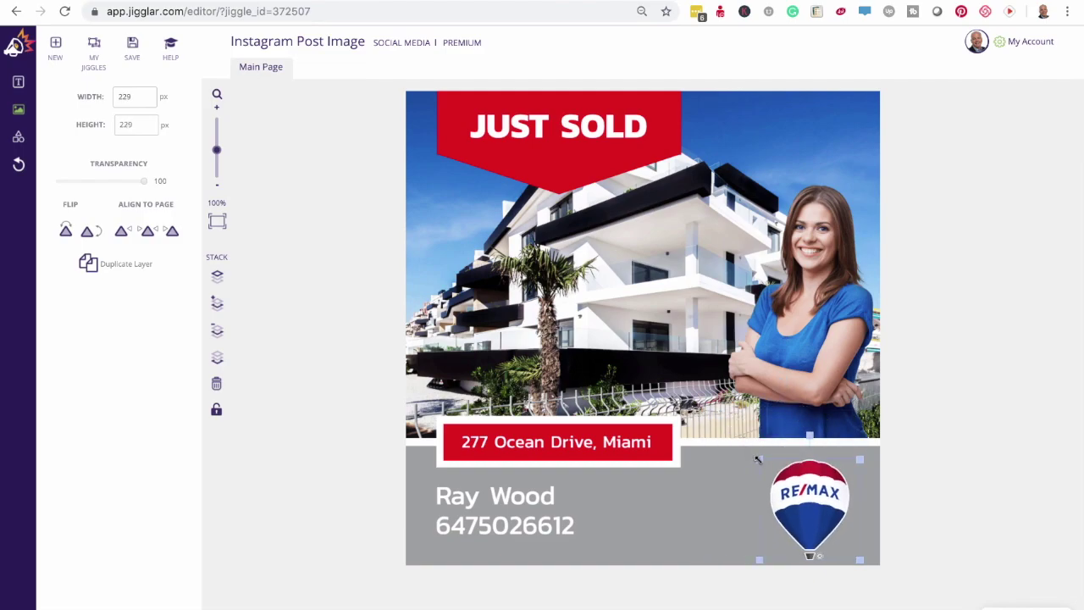
# - Replace the agent's name line with the new agent's name
pyautogui.click(462, 511)
pyautogui.tripleClick(502, 492)
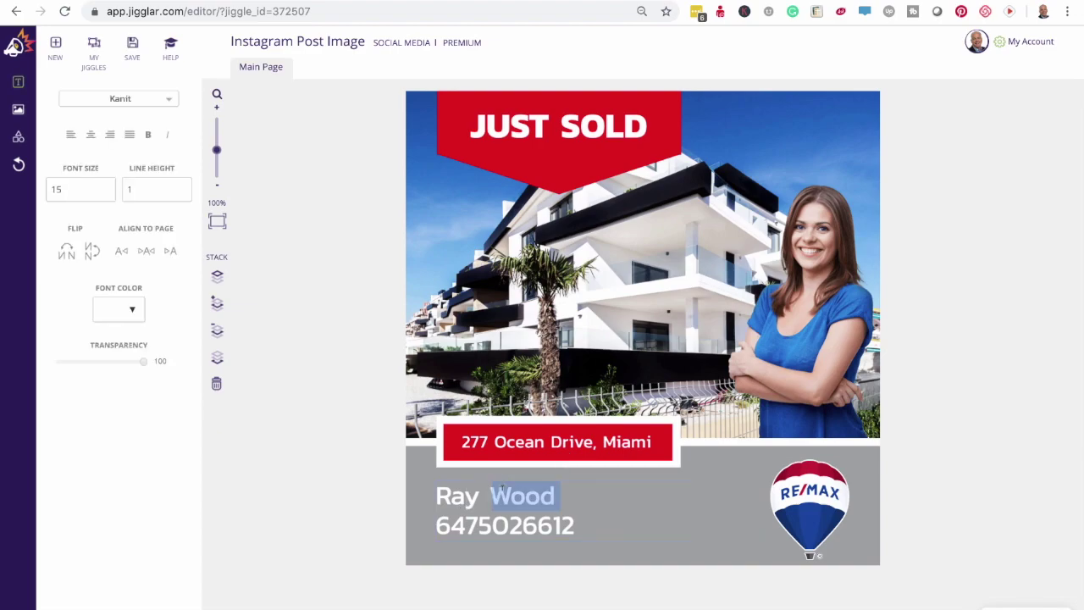
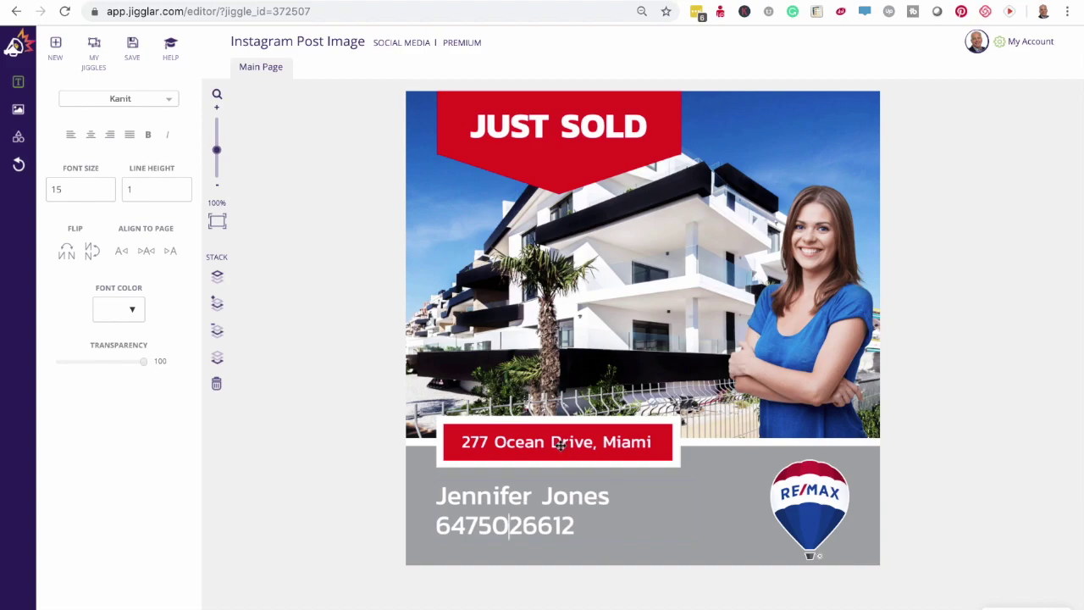
# - Replace the red banner address with the new street address, in bold at font size 9
pyautogui.click(560, 444)
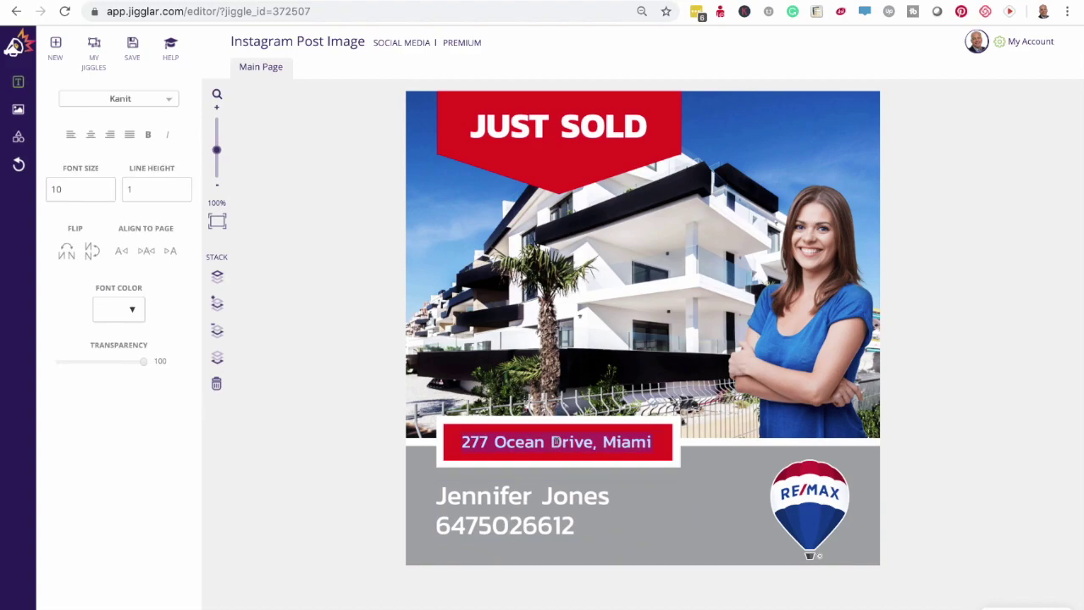
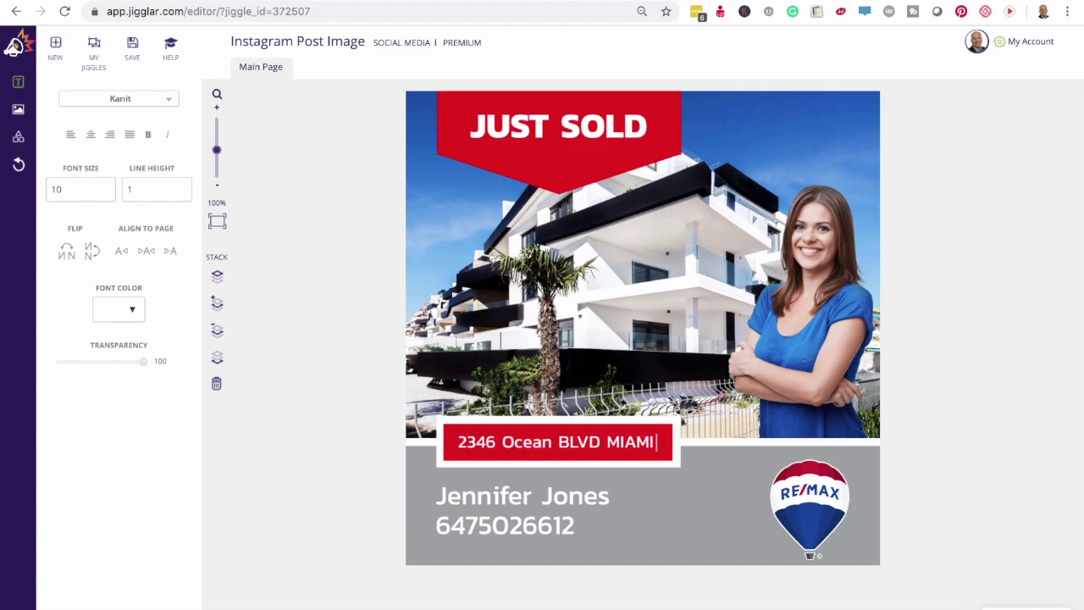
pyautogui.tripleClick(573, 439)
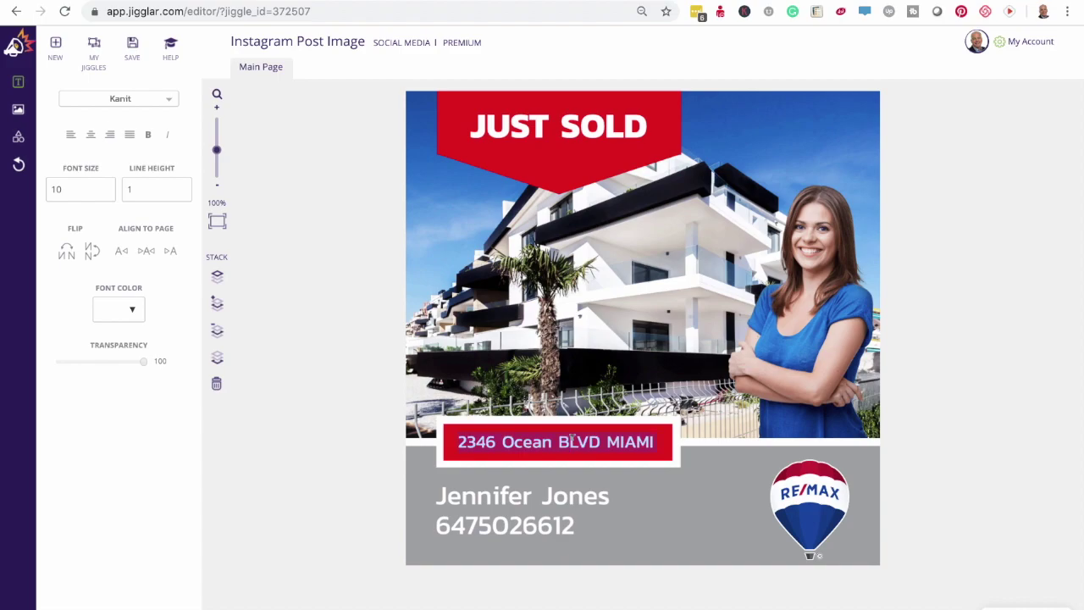
pyautogui.click(147, 138)
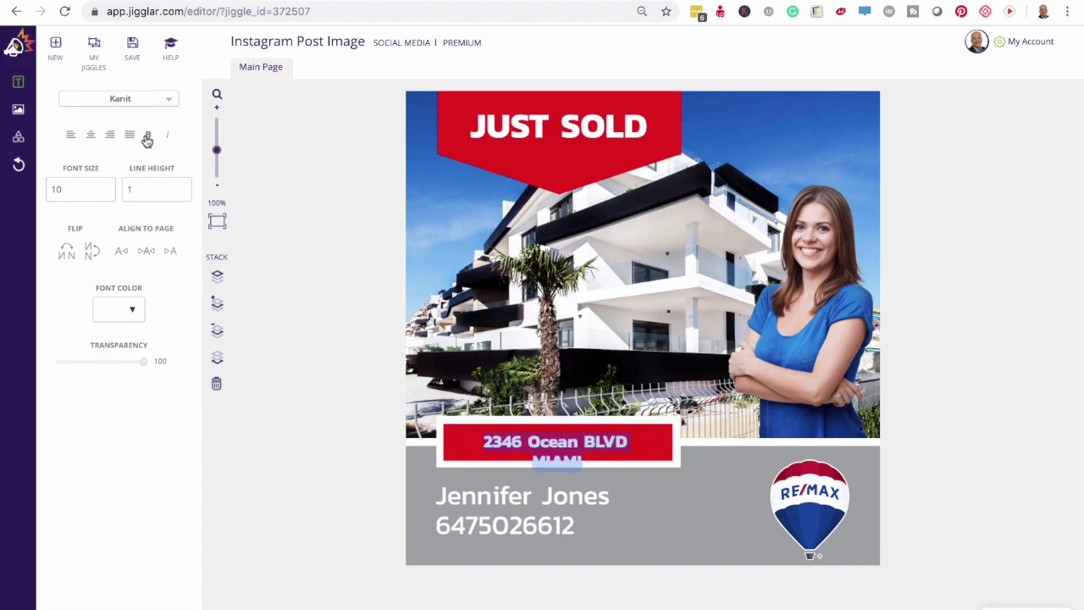
pyautogui.click(104, 193)
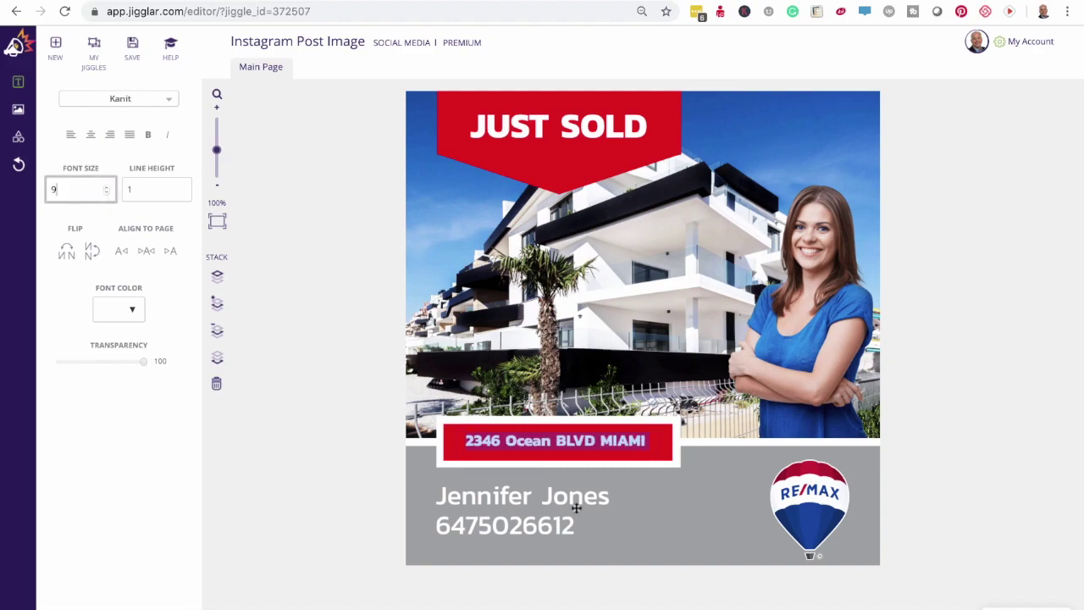
pyautogui.click(662, 519)
pyautogui.click(567, 436)
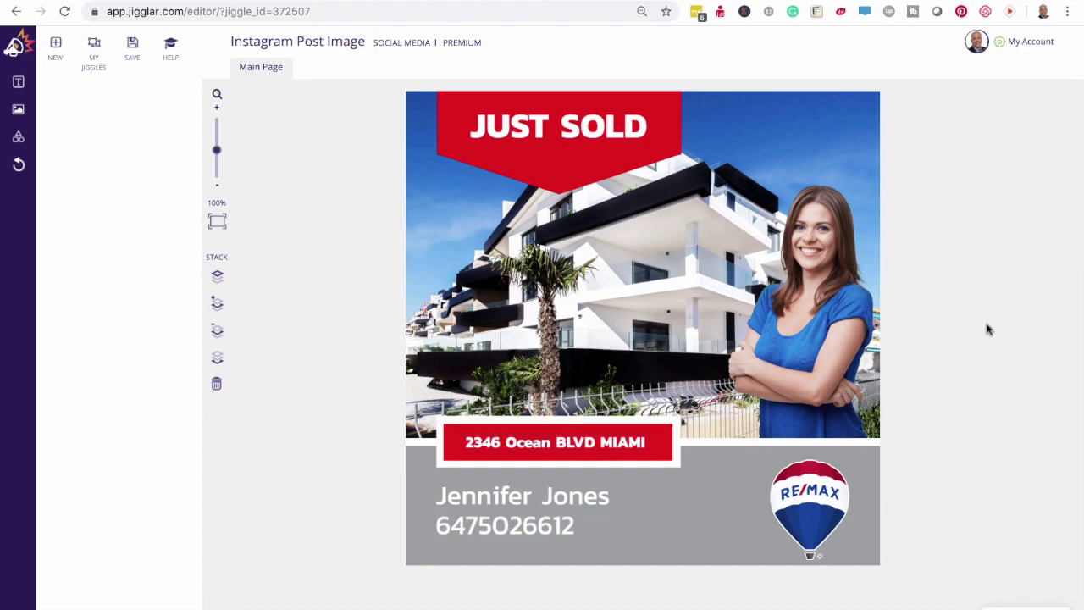
# - Save the design to My Jiggles as 'Sample' and bring up the Download Jiggle options
pyautogui.click(134, 51)
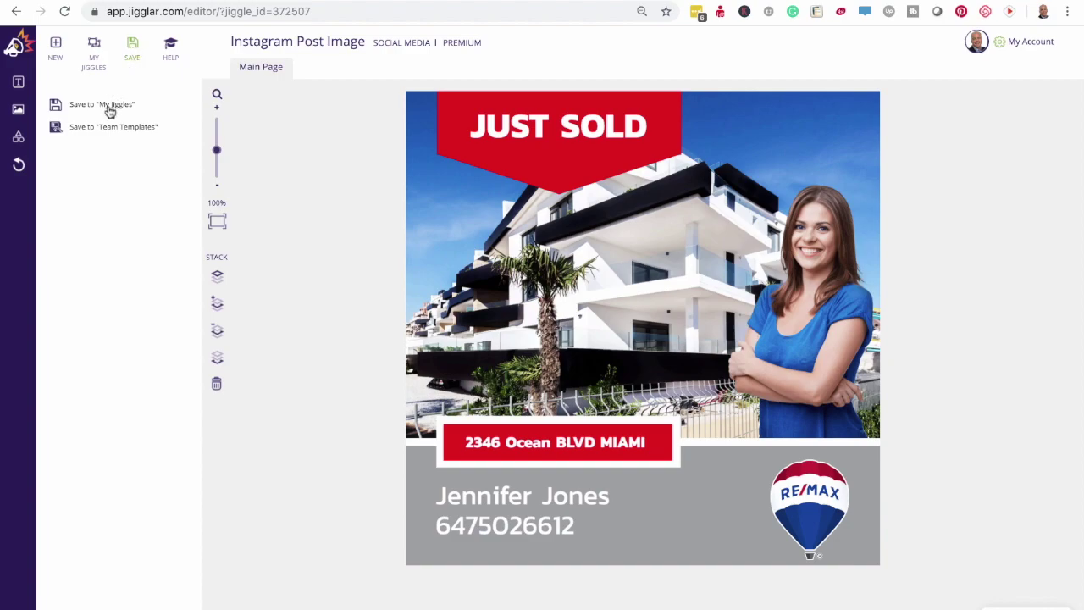
pyautogui.click(108, 110)
pyautogui.write('Sample')
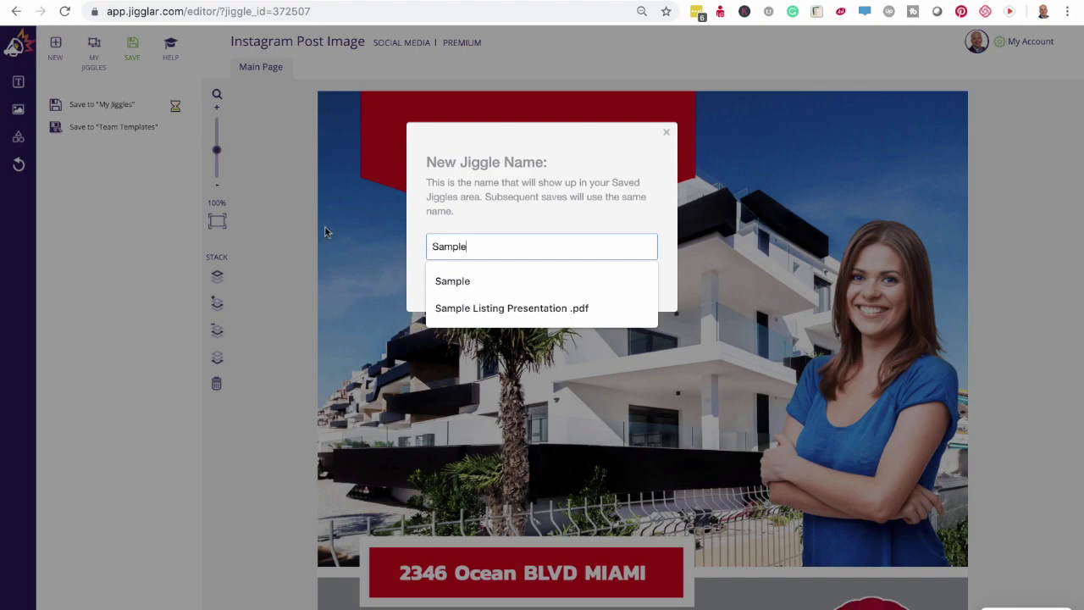
pyautogui.click(465, 280)
pyautogui.click(635, 283)
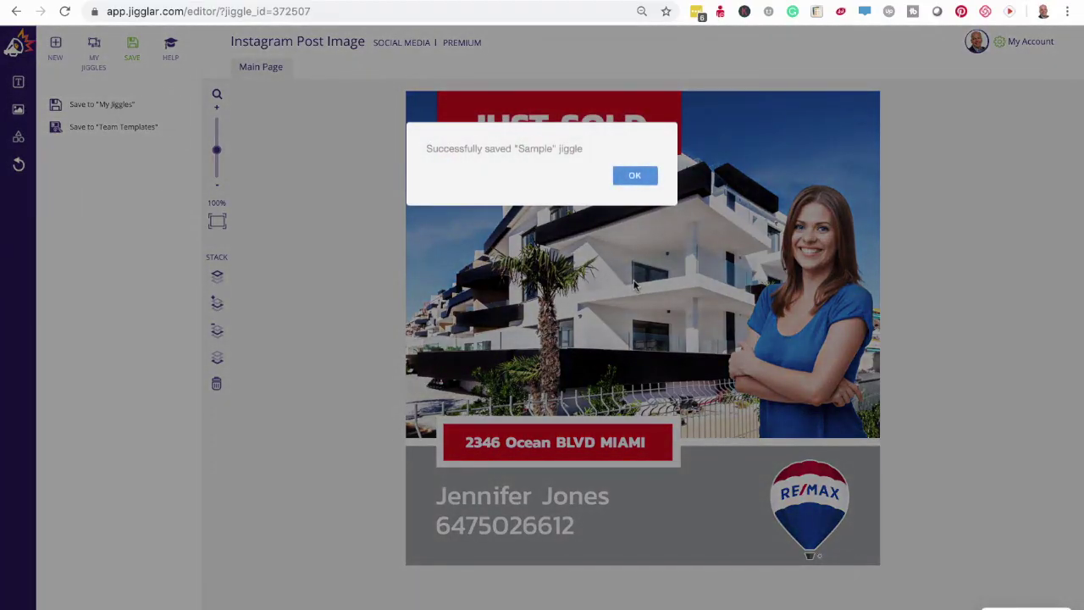
pyautogui.click(634, 176)
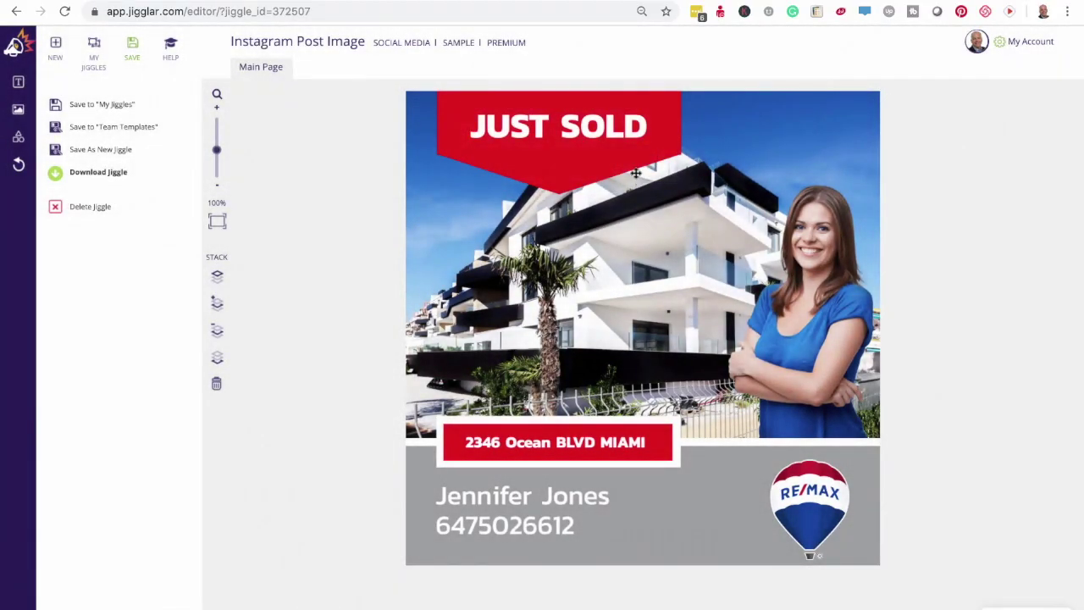
pyautogui.click(98, 172)
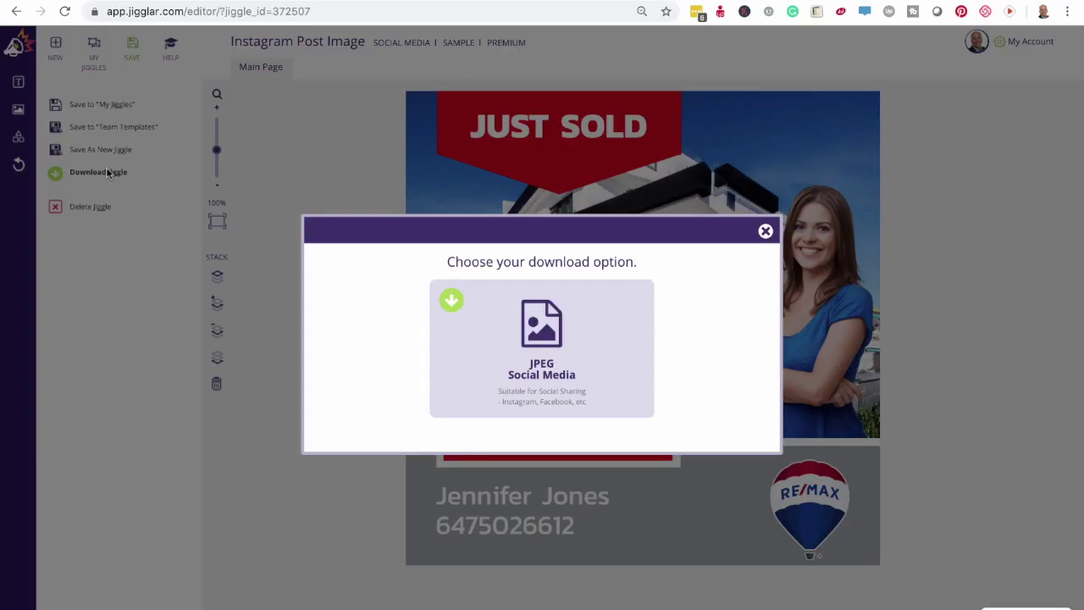
# - Download the design as JPEG Social Media and extract Sample.jpg from Sample.zip onto the desktop
pyautogui.click(558, 338)
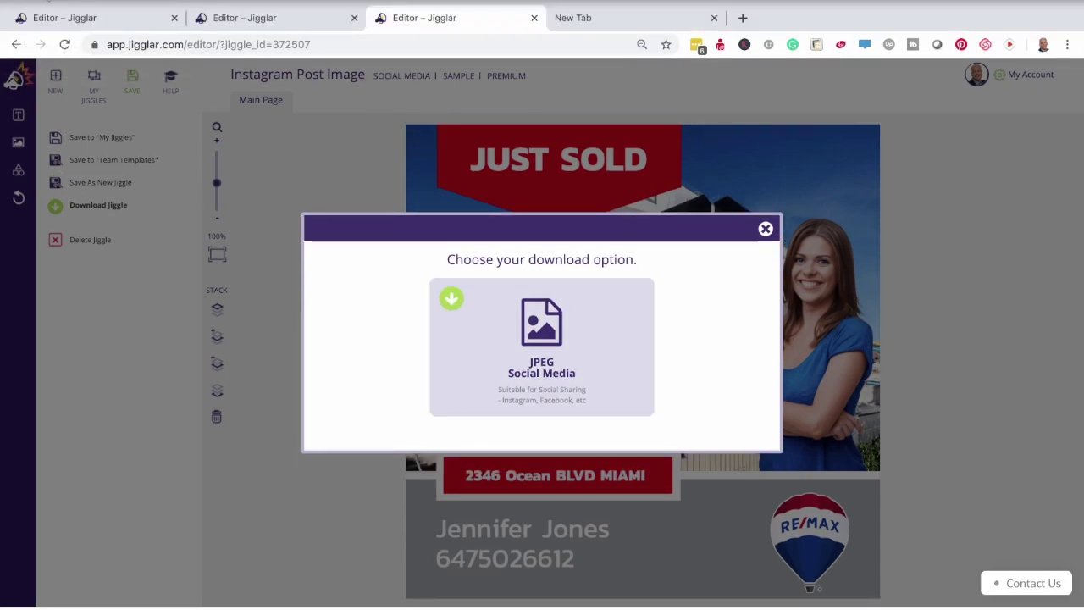
pyautogui.press('ctrl+super+f')
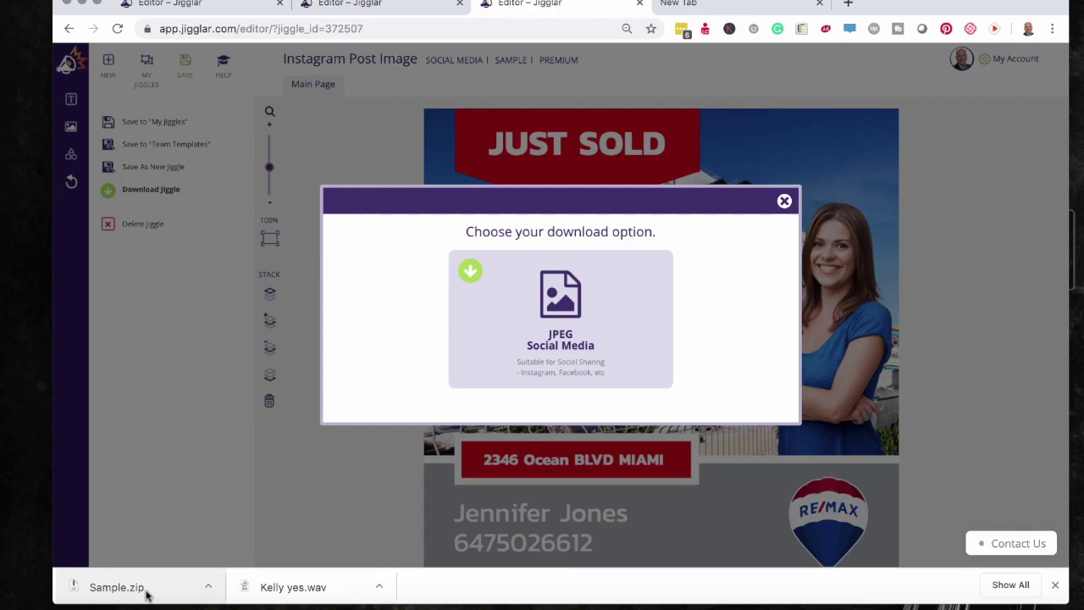
pyautogui.click(119, 587)
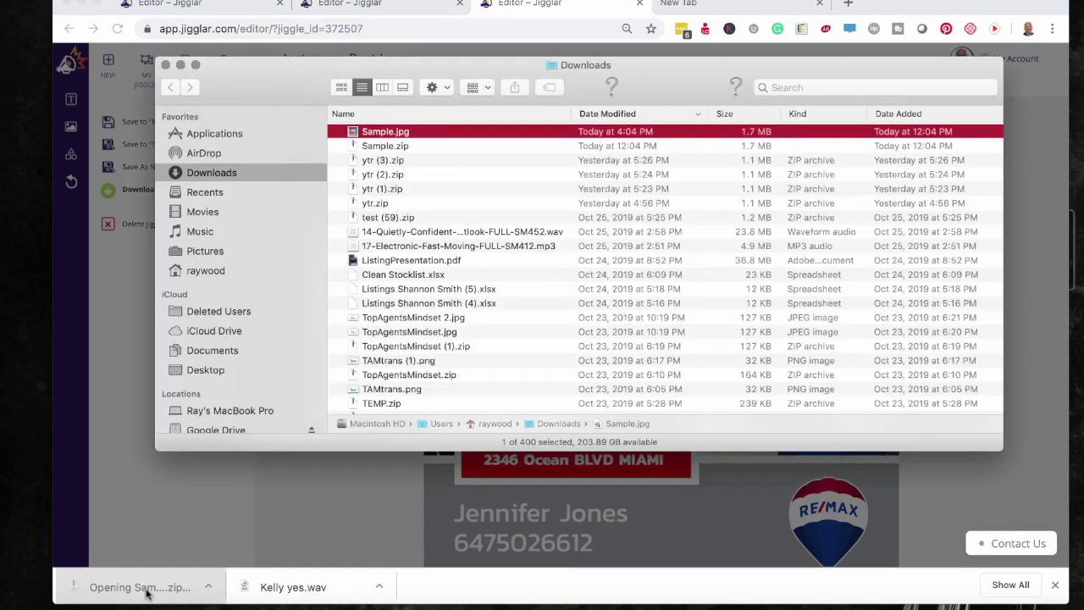
pyautogui.moveTo(366, 138); pyautogui.dragTo(3, 319)
pyautogui.click(110, 329)
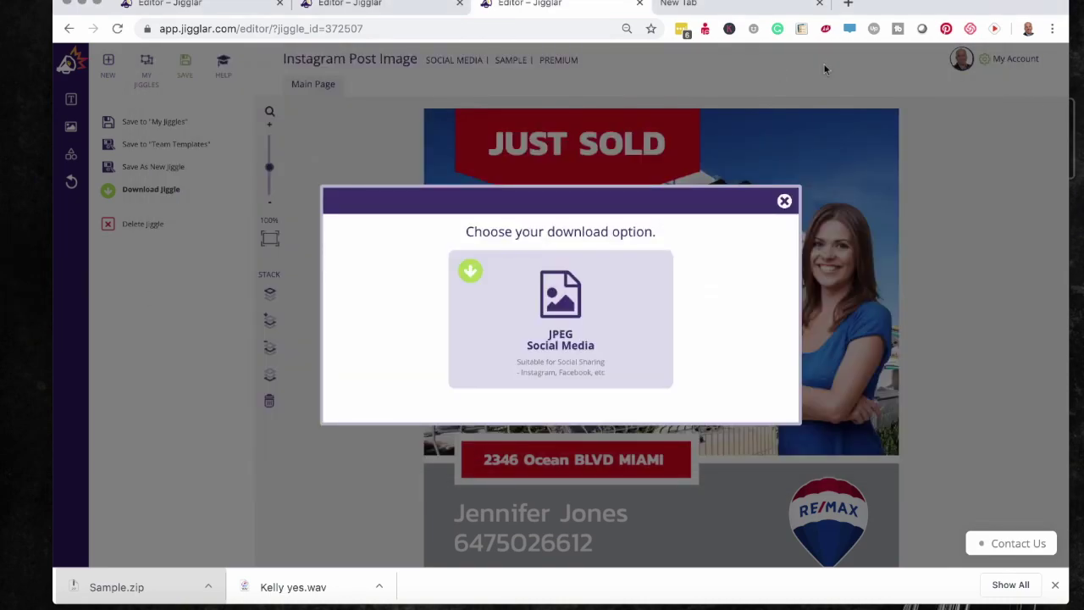
pyautogui.click(718, 10)
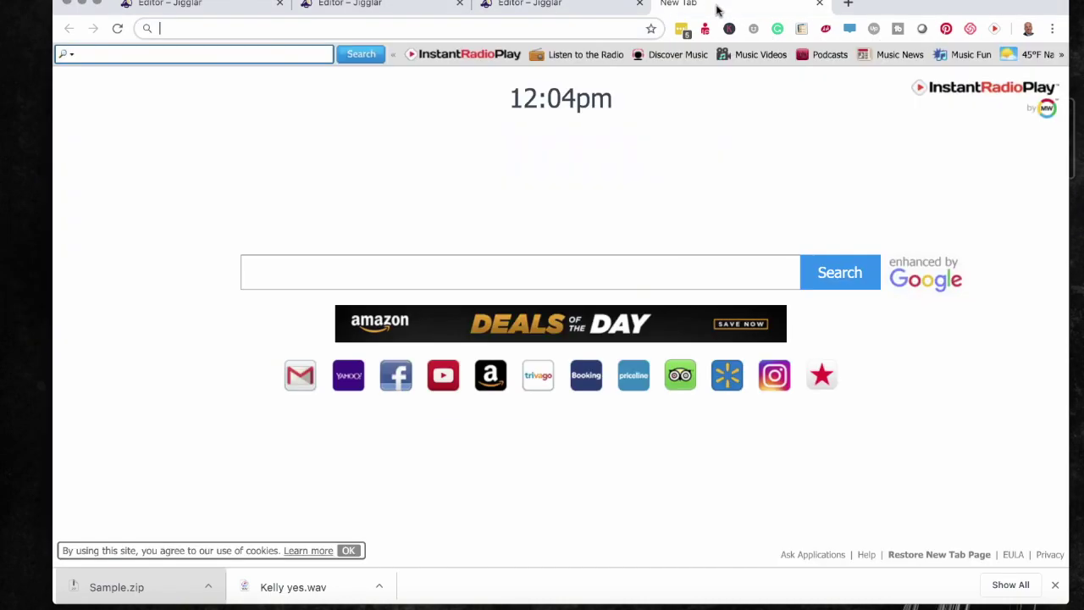
# - Load facebook.com in the new browser tab
pyautogui.click(308, 28)
pyautogui.write('face')
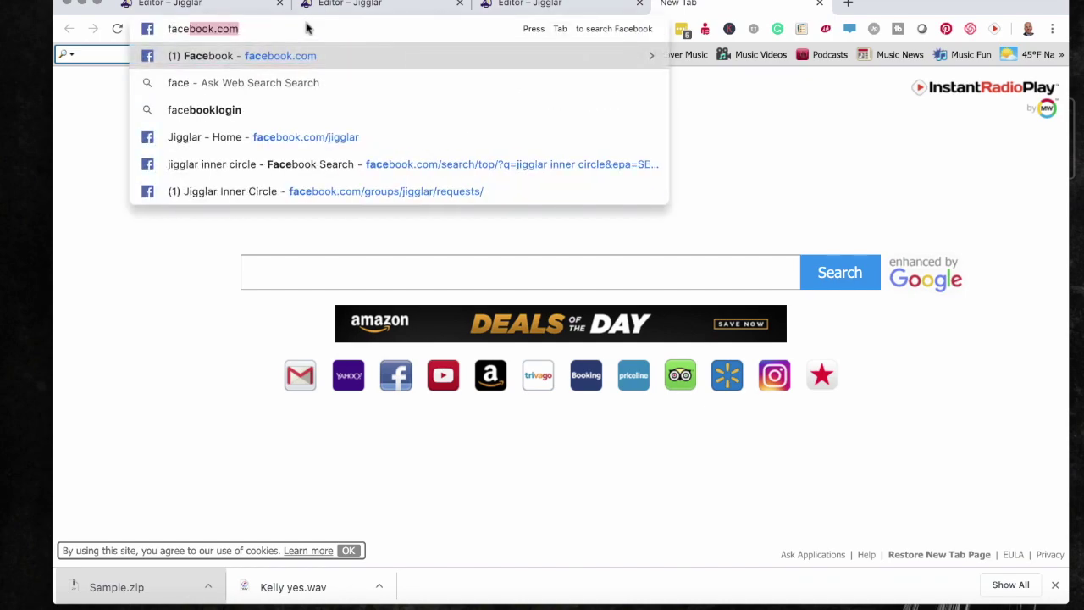
pyautogui.press('Return')
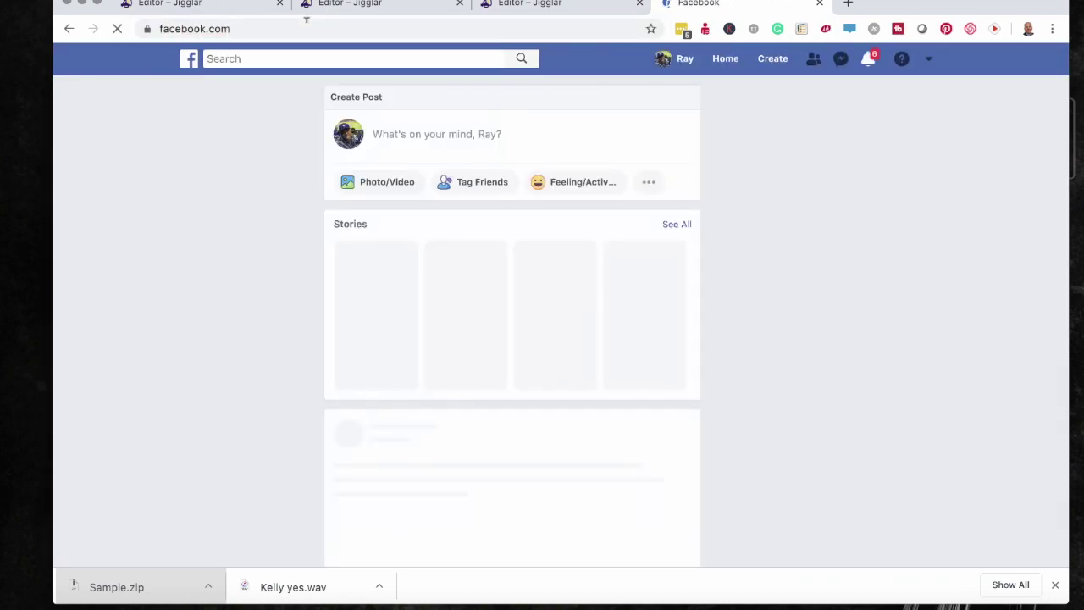
# - Publish a News Feed post captioned 'Sample' with Sample.jpg attached
pyautogui.click(403, 134)
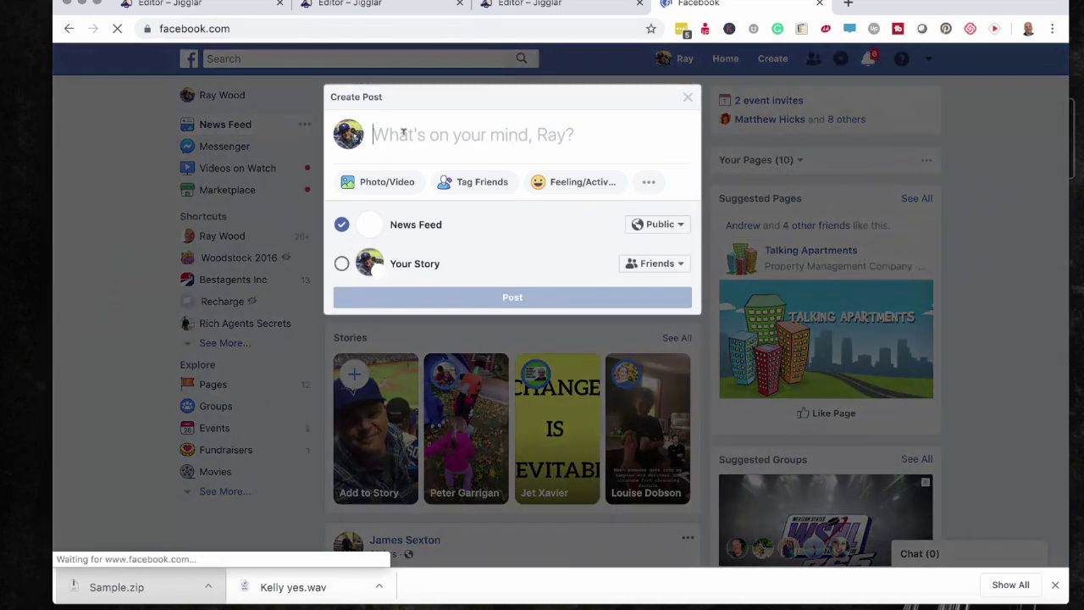
pyautogui.write('Sample')
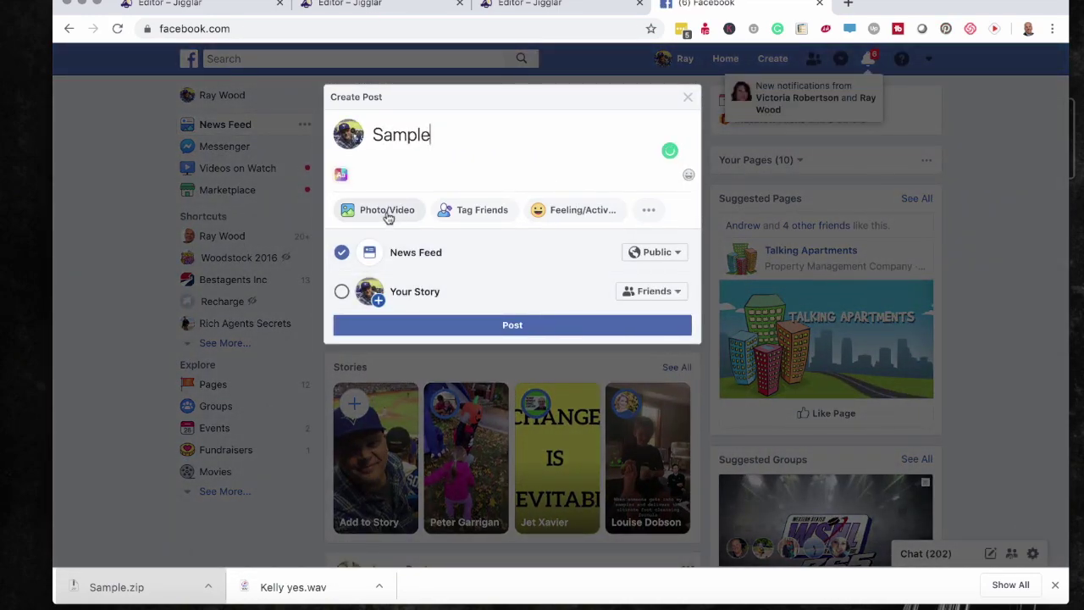
pyautogui.click(388, 217)
pyautogui.click(212, 141)
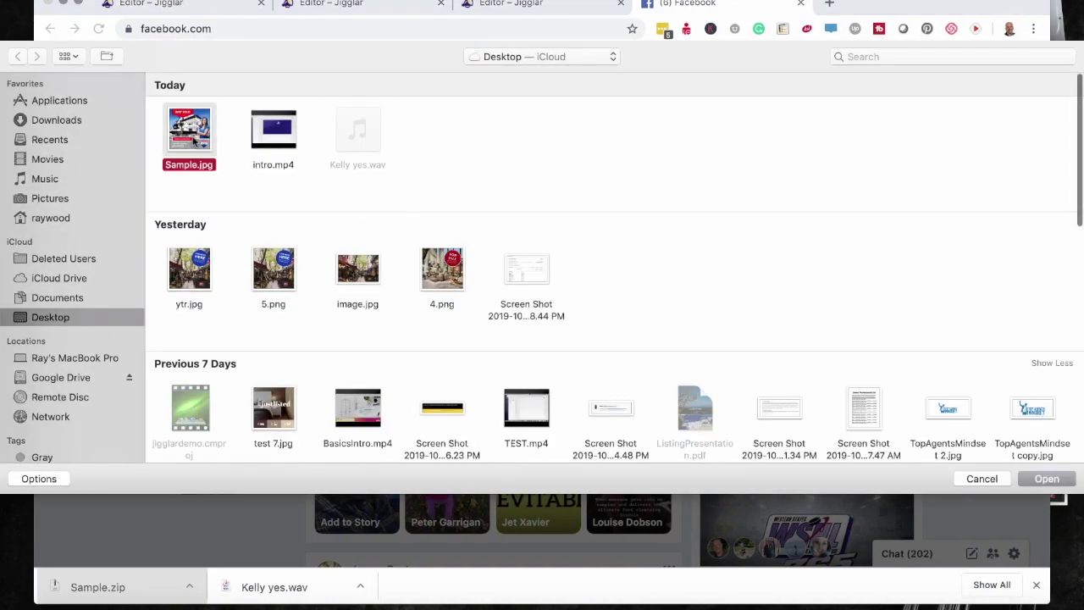
pyautogui.doubleClick(193, 144)
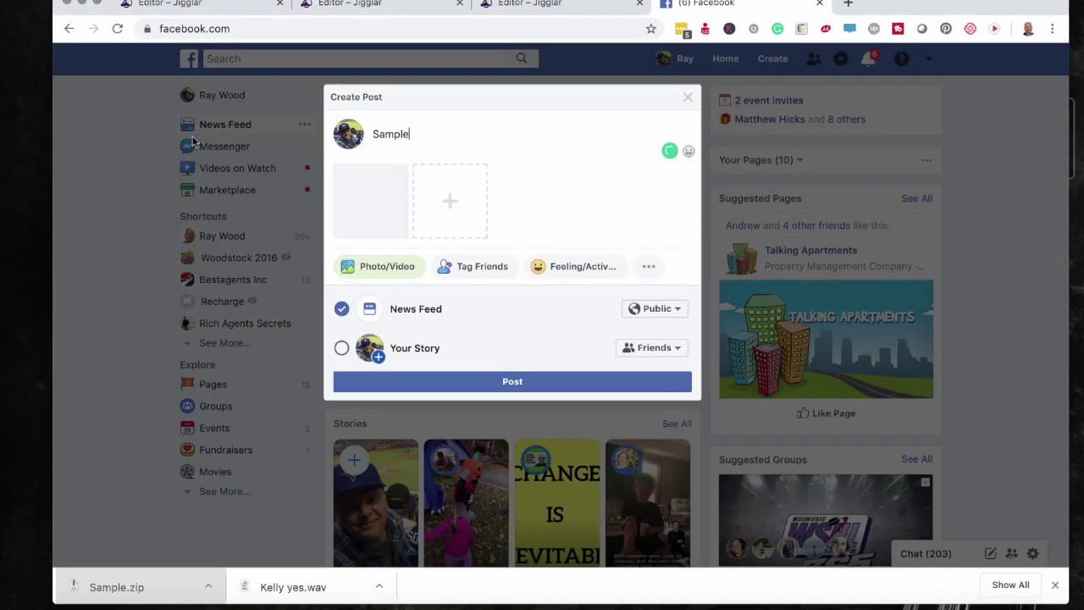
pyautogui.click(515, 407)
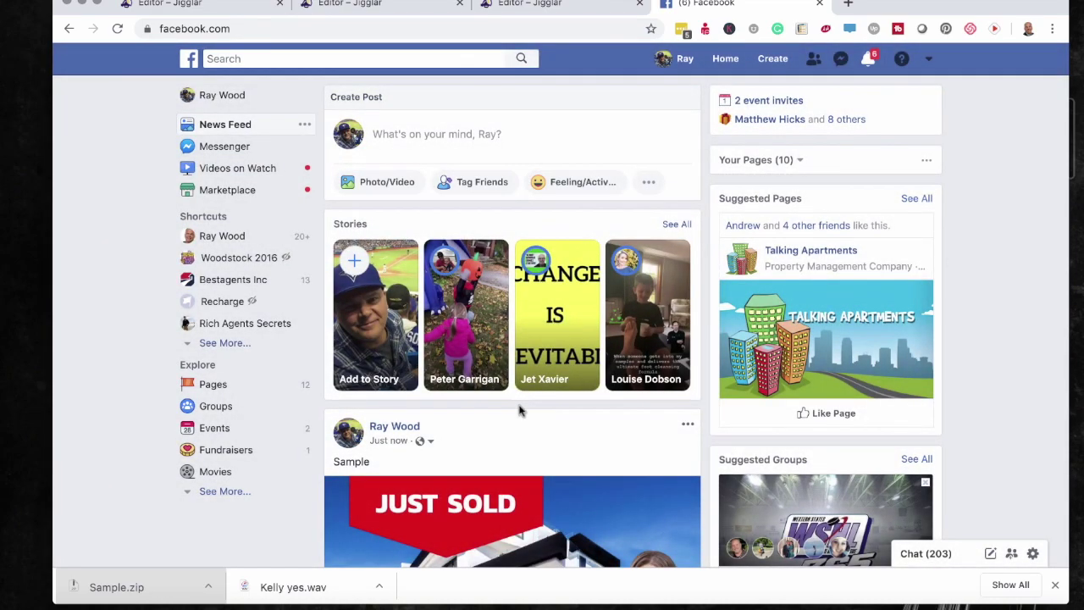
pyautogui.scroll(-3, 519, 410)
pyautogui.scroll(-2, 521, 412)
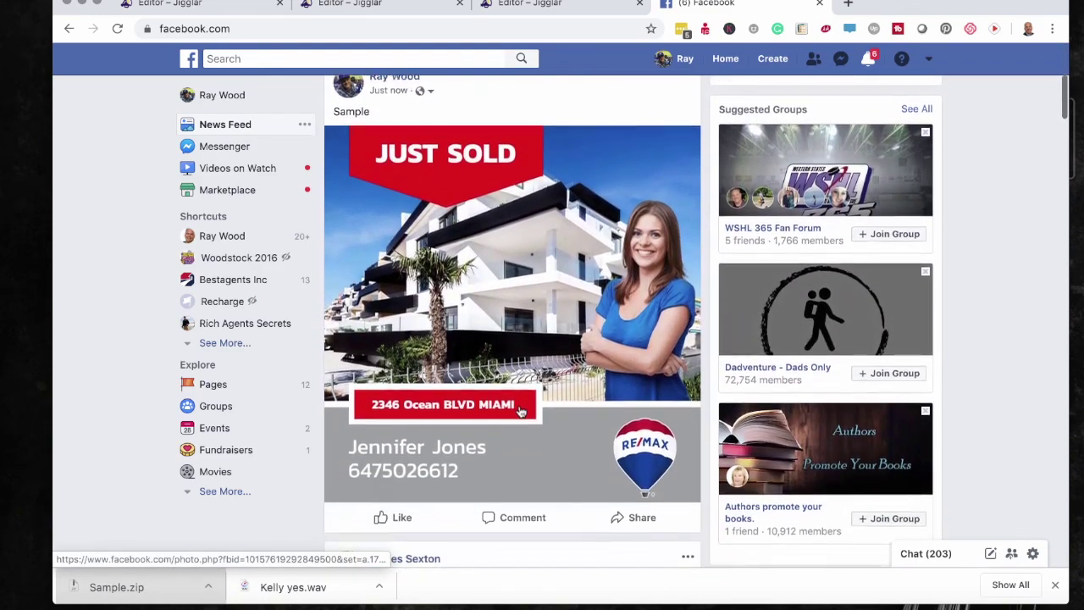
pyautogui.scroll(2, 521, 412)
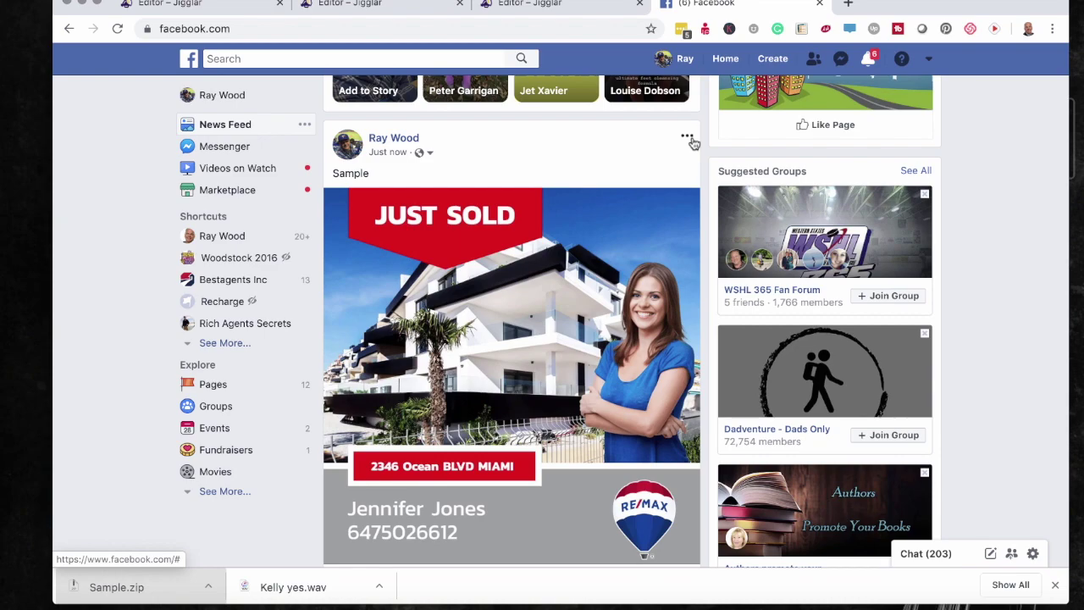
# - Go back to the Jigglar editor, then return to its 'What do you want to create today?' start page
pyautogui.press('super+1')
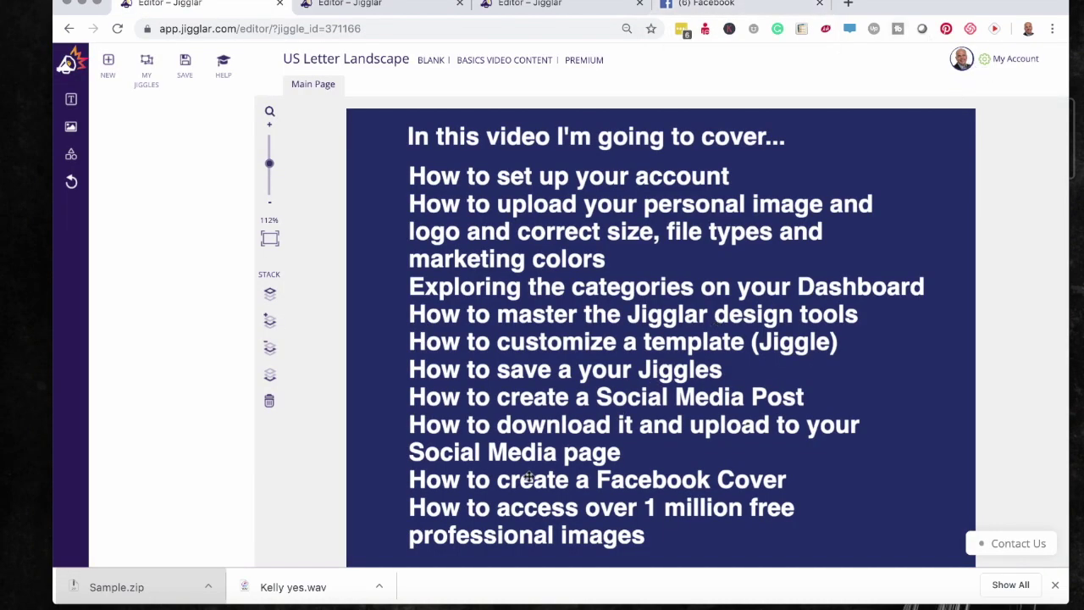
pyautogui.tripleClick(546, 480)
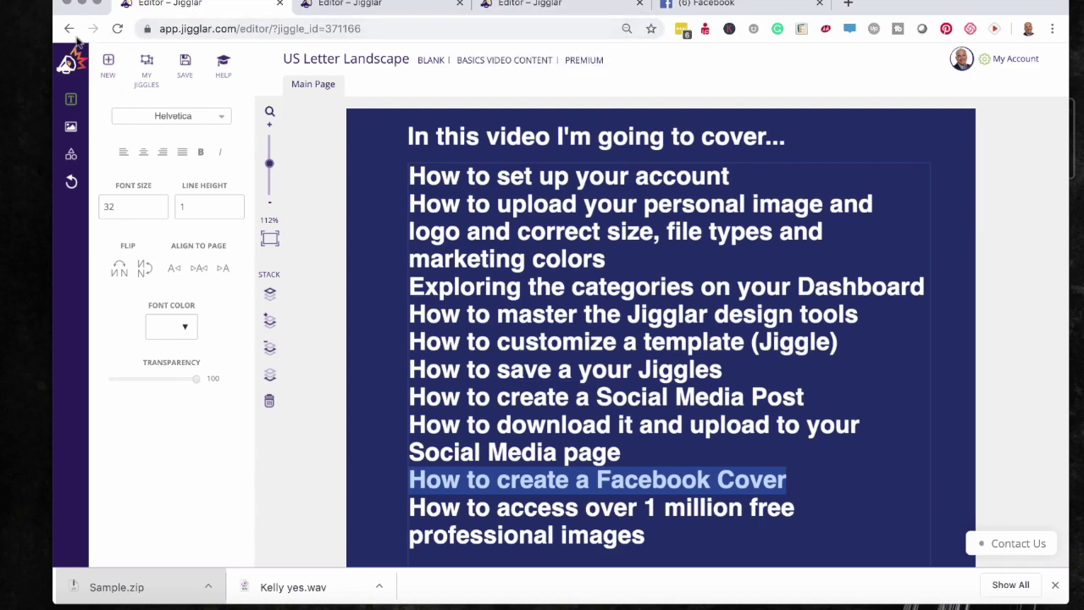
pyautogui.click(71, 63)
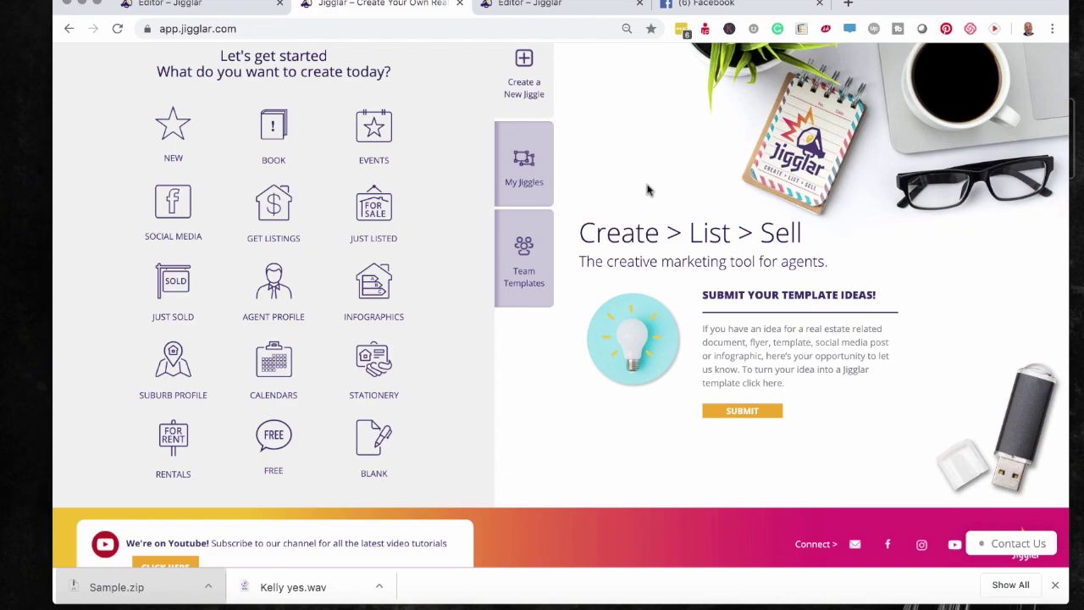
# - Browse the Social Media templates, including the Facebook Cover and Facebook Post Image designs
pyautogui.click(173, 210)
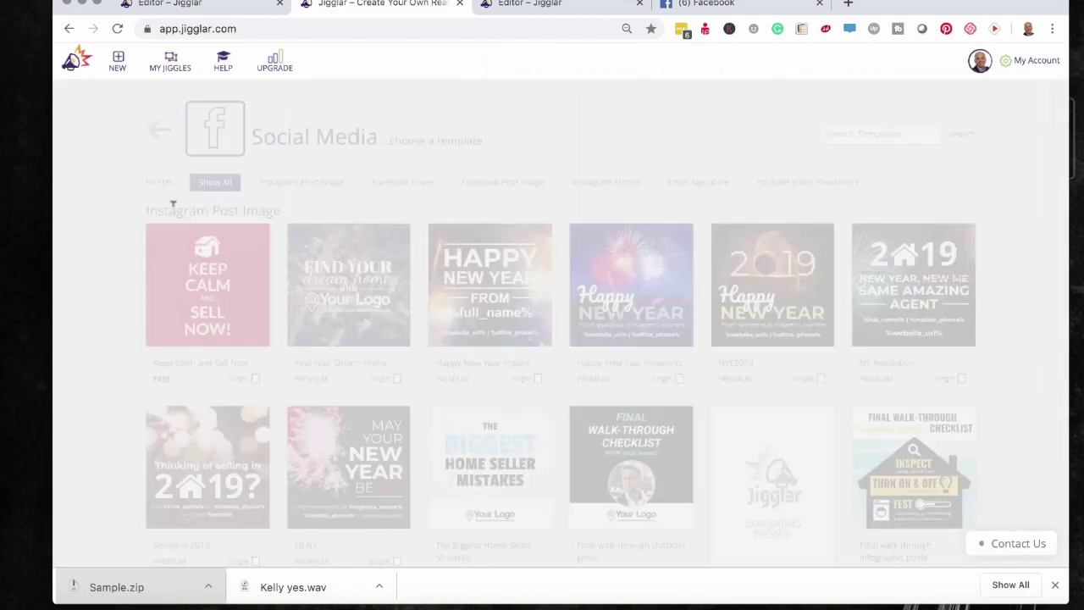
pyautogui.scroll(-3, 174, 213)
pyautogui.scroll(-11, 173, 213)
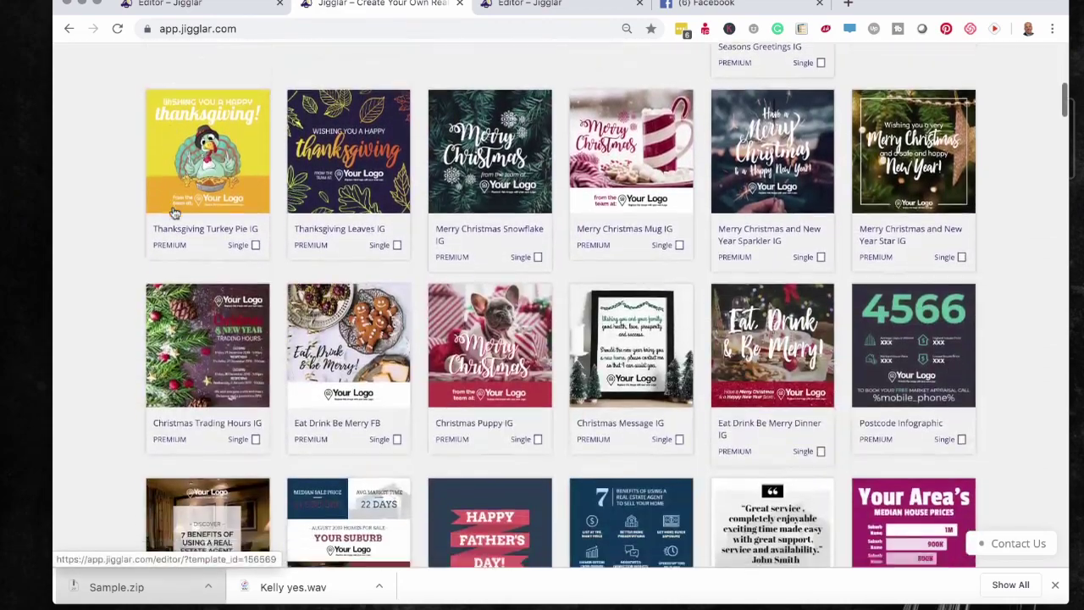
pyautogui.scroll(-10, 174, 213)
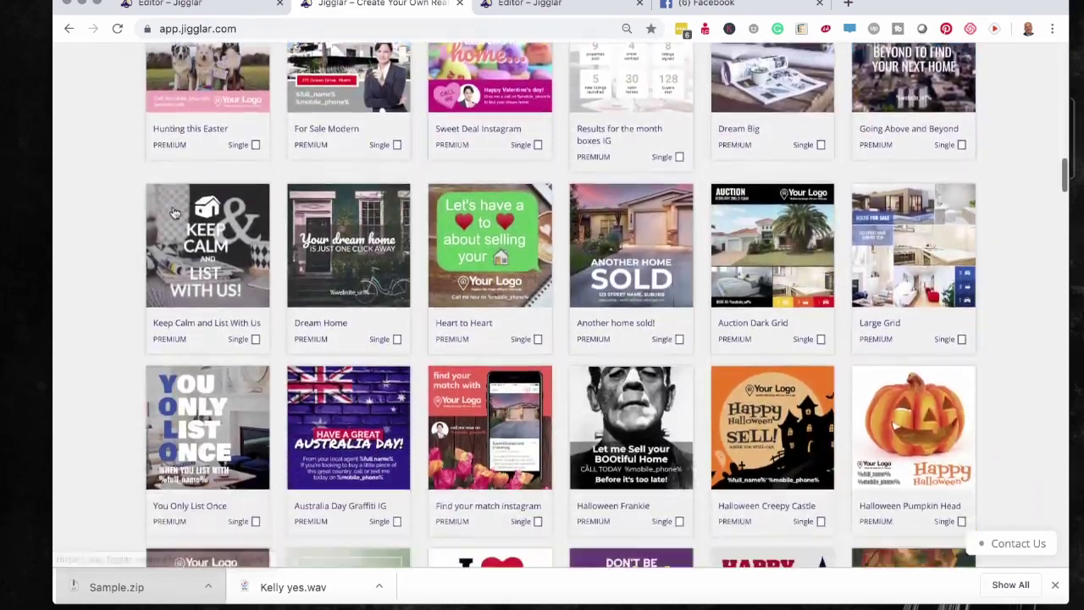
pyautogui.scroll(-7, 174, 212)
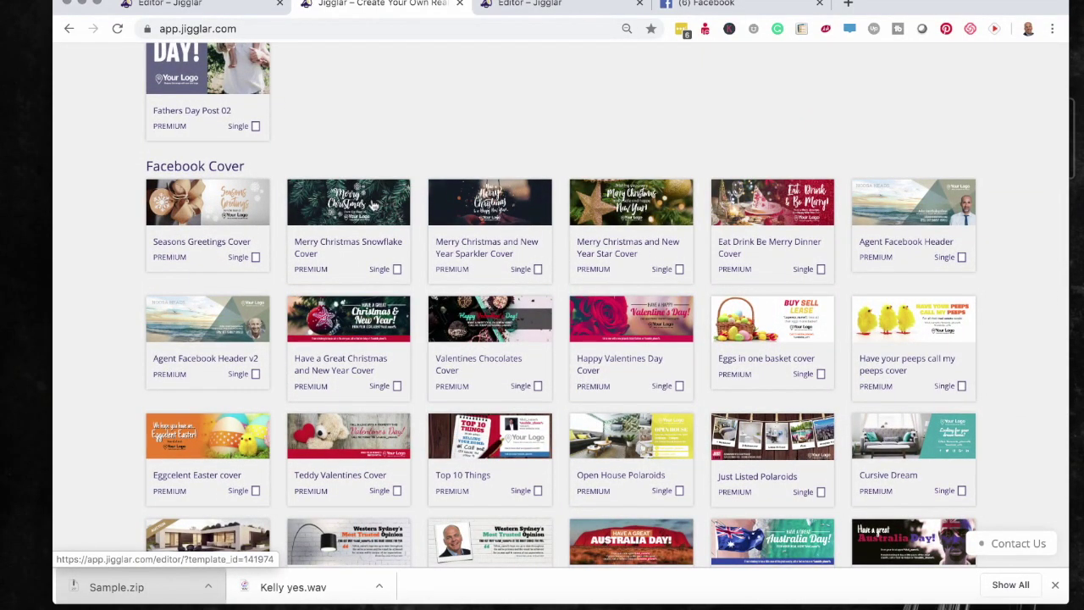
pyautogui.scroll(5, 376, 204)
pyautogui.hscroll(3, 375, 204)
pyautogui.scroll(2, 470, 236)
pyautogui.hscroll(6, 470, 235)
pyautogui.scroll(-5, 470, 236)
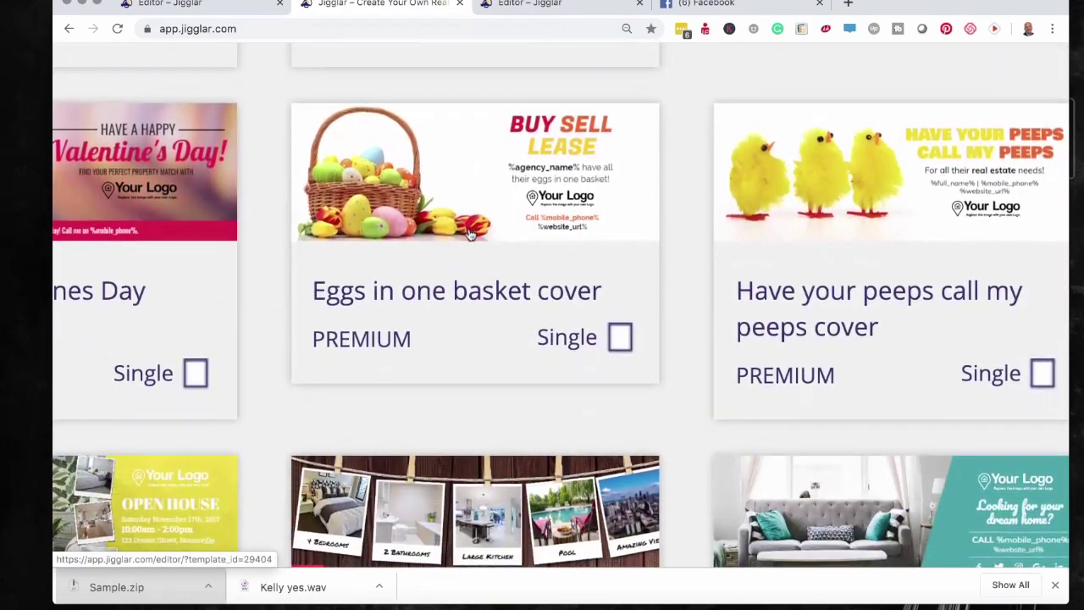
pyautogui.hscroll(-12, 470, 234)
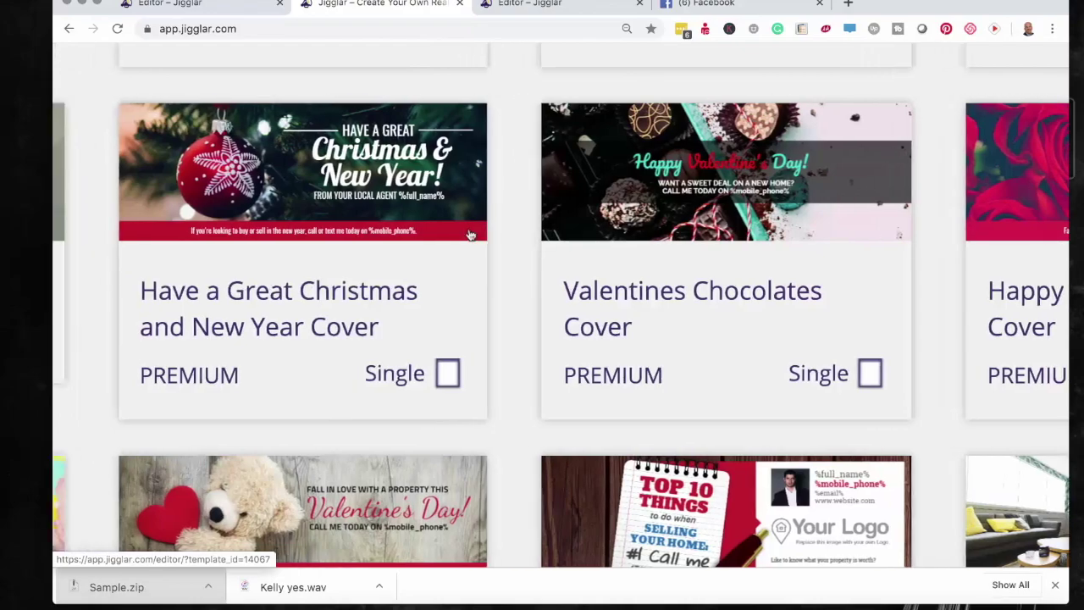
pyautogui.hscroll(-2, 470, 235)
pyautogui.scroll(-15, 471, 235)
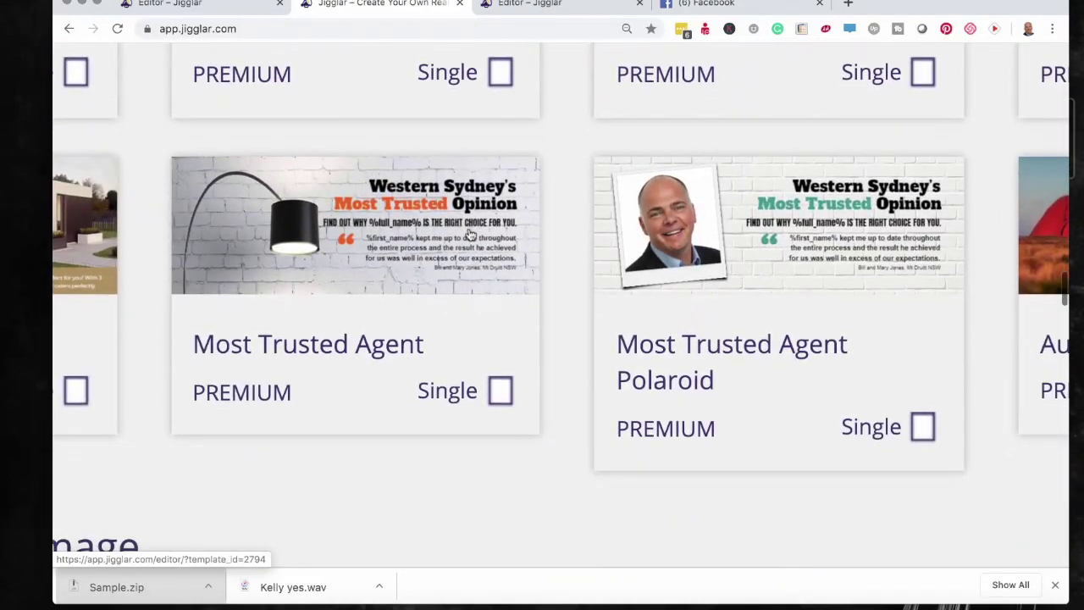
pyautogui.scroll(-5, 470, 235)
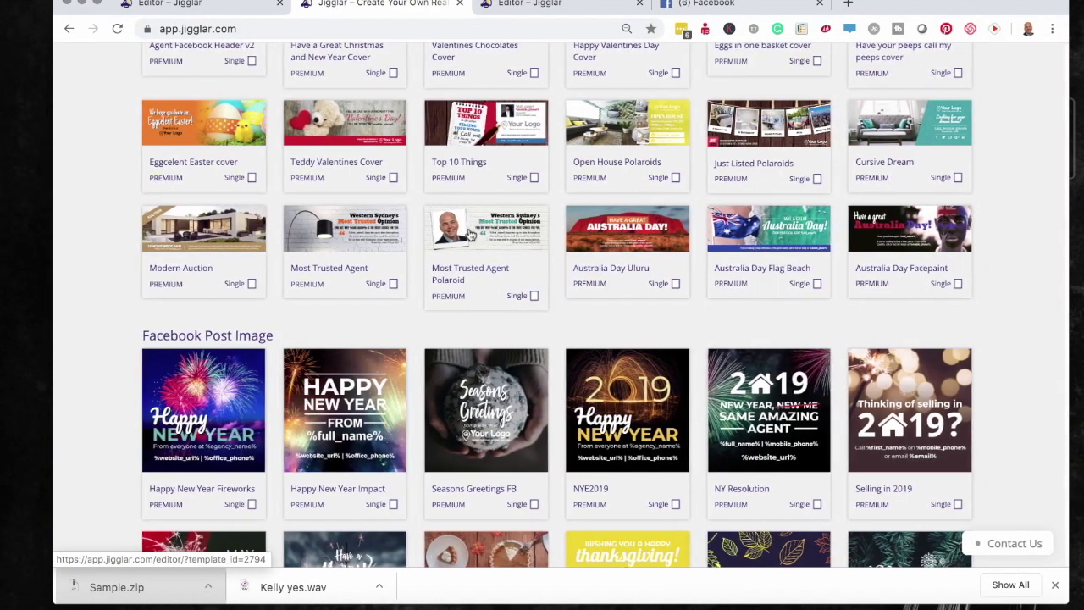
pyautogui.scroll(-1, 470, 234)
pyautogui.scroll(4, 470, 235)
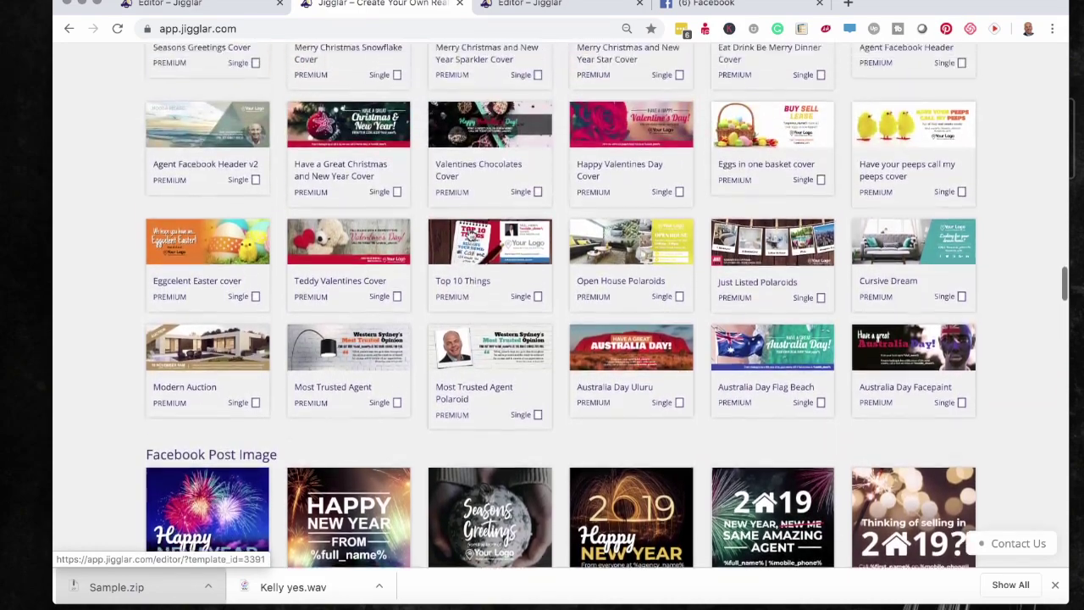
pyautogui.scroll(6, 470, 234)
pyautogui.scroll(3, 470, 235)
pyautogui.scroll(-1, 471, 235)
pyautogui.scroll(-5, 470, 234)
pyautogui.scroll(10, 470, 235)
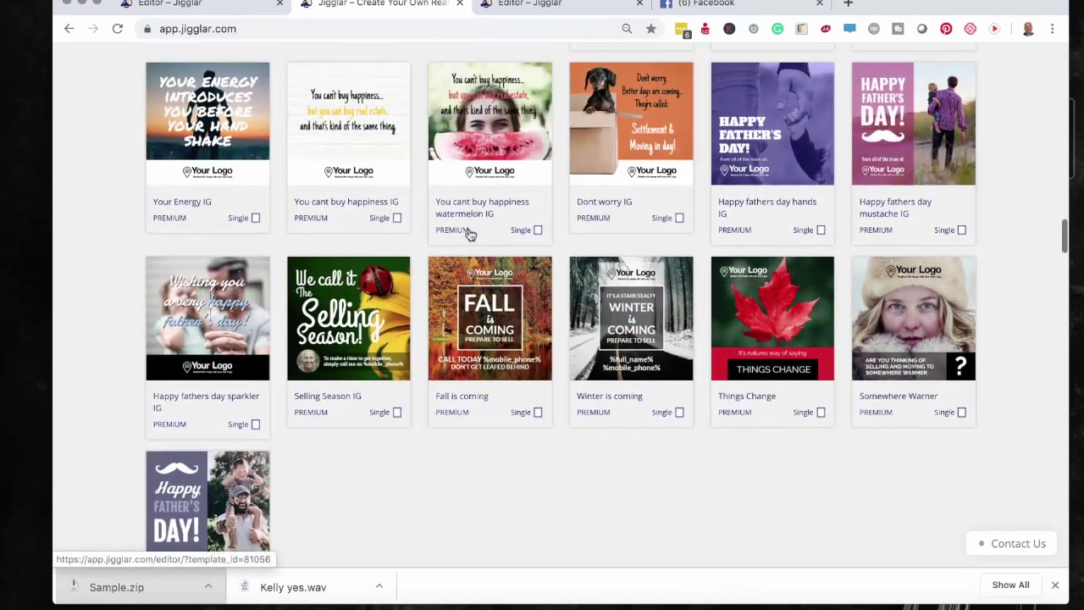
# - Close the download options and save and exit the JUST SOLD post to the start page
pyautogui.click(557, 7)
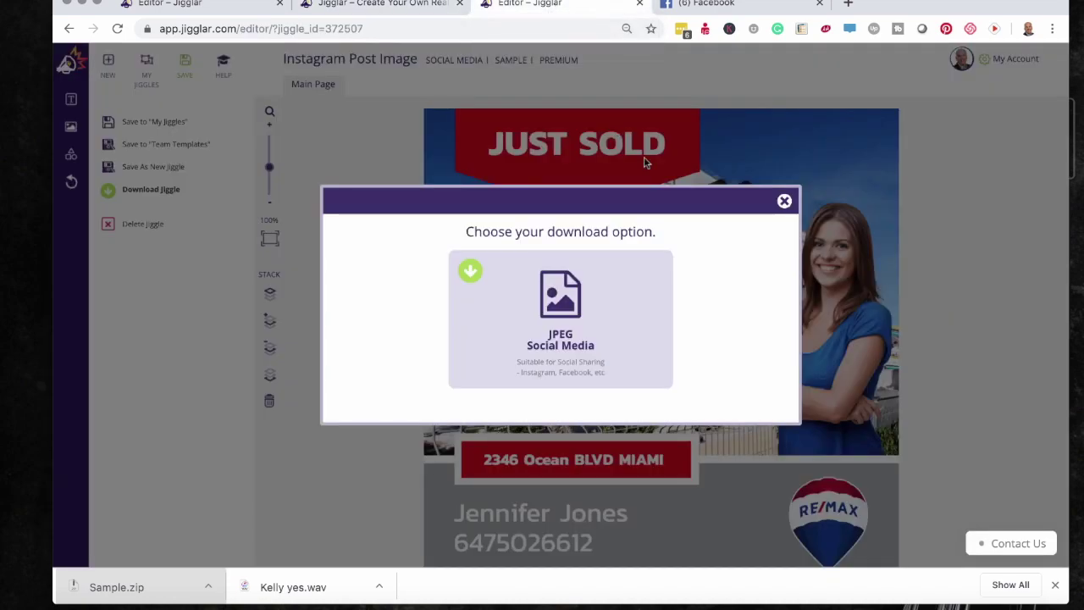
pyautogui.click(784, 201)
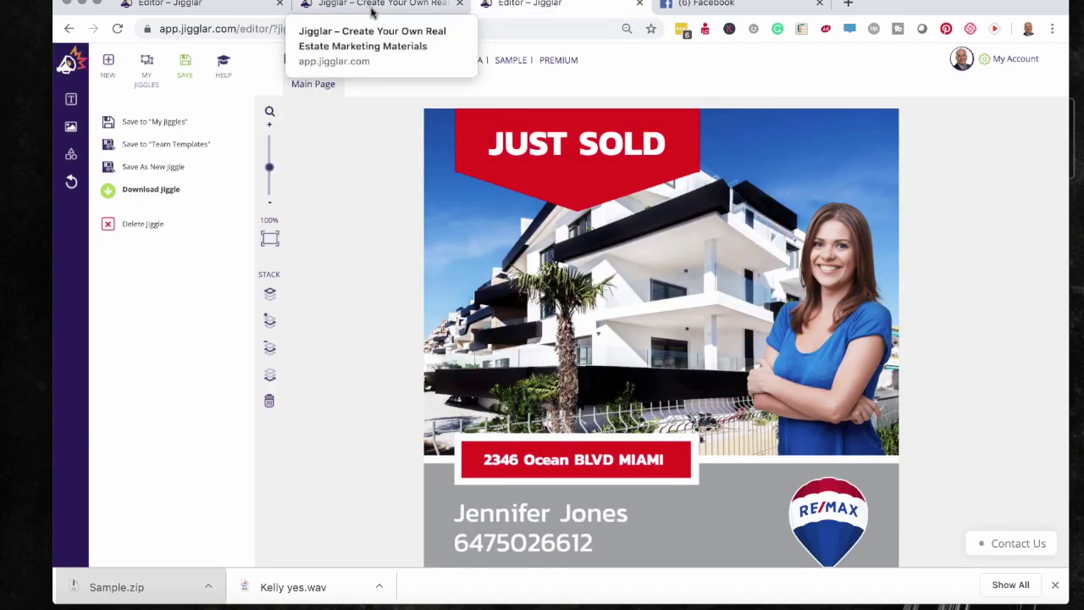
pyautogui.click(68, 64)
pyautogui.click(481, 196)
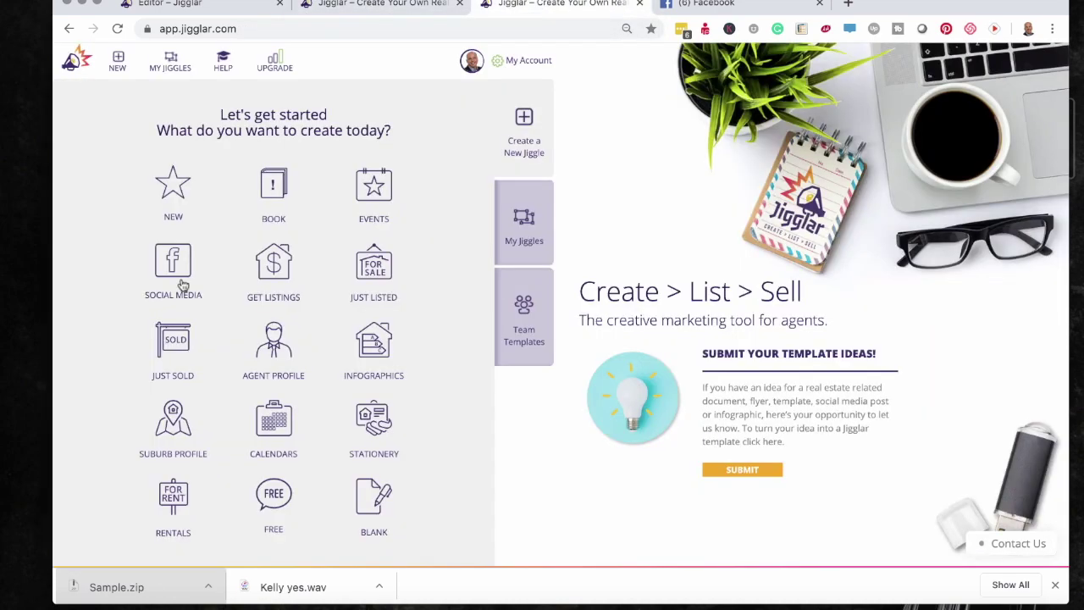
pyautogui.click(366, 511)
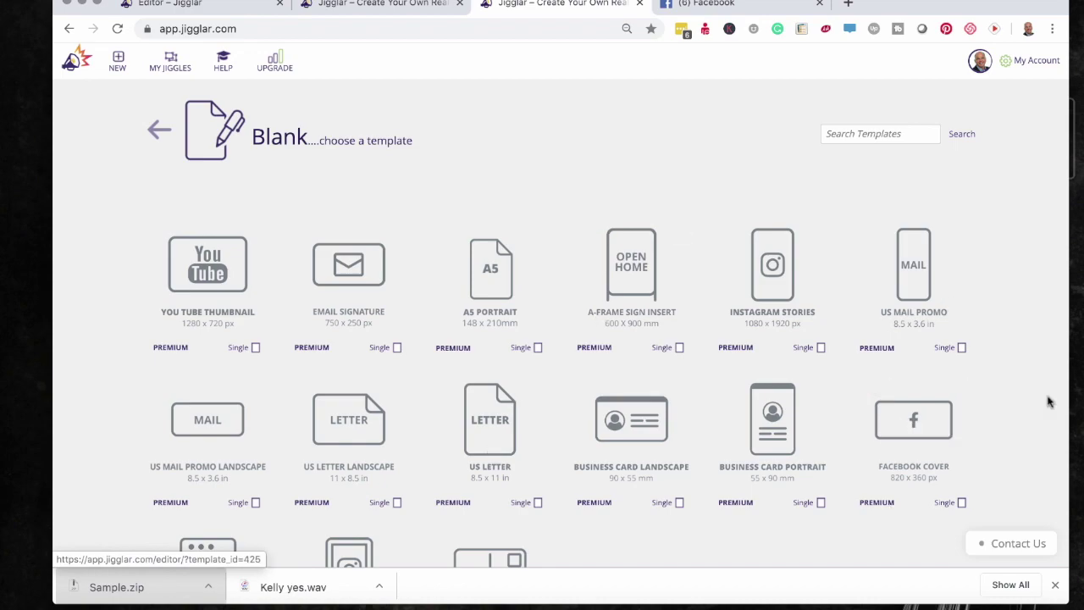
# - Create a blank design at the Facebook Cover size of 820 x 360 px
pyautogui.scroll(-5, 758, 307)
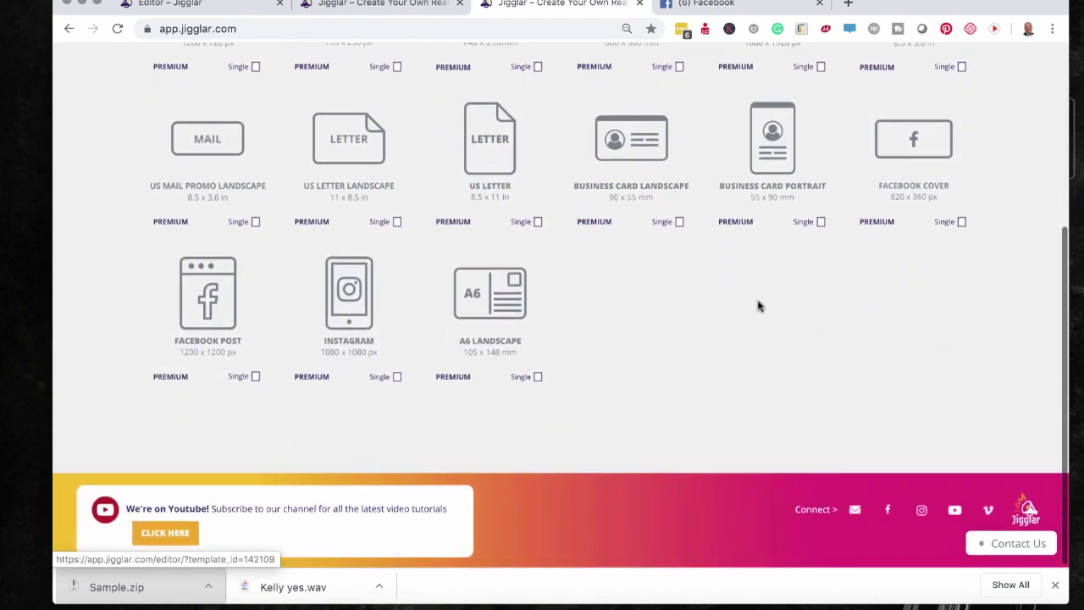
pyautogui.scroll(2, 758, 307)
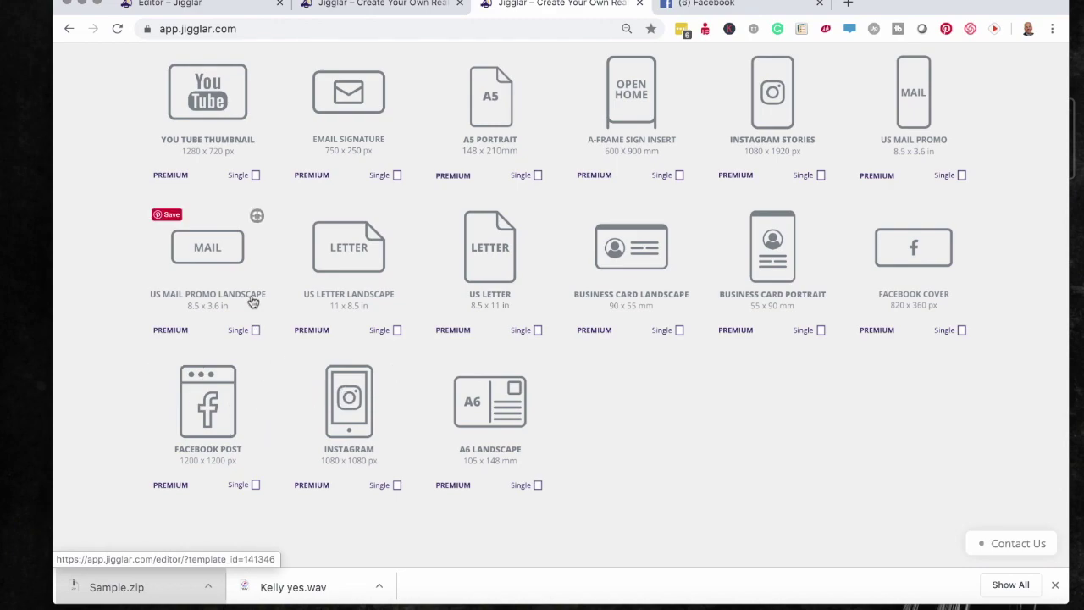
pyautogui.scroll(1, 245, 271)
pyautogui.scroll(1, 244, 271)
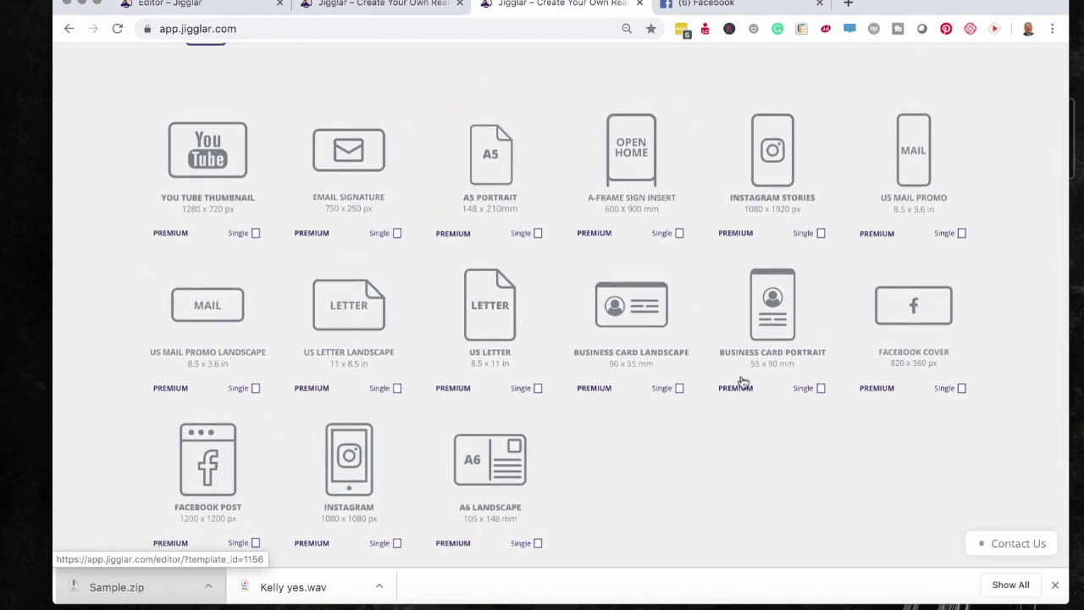
pyautogui.click(910, 308)
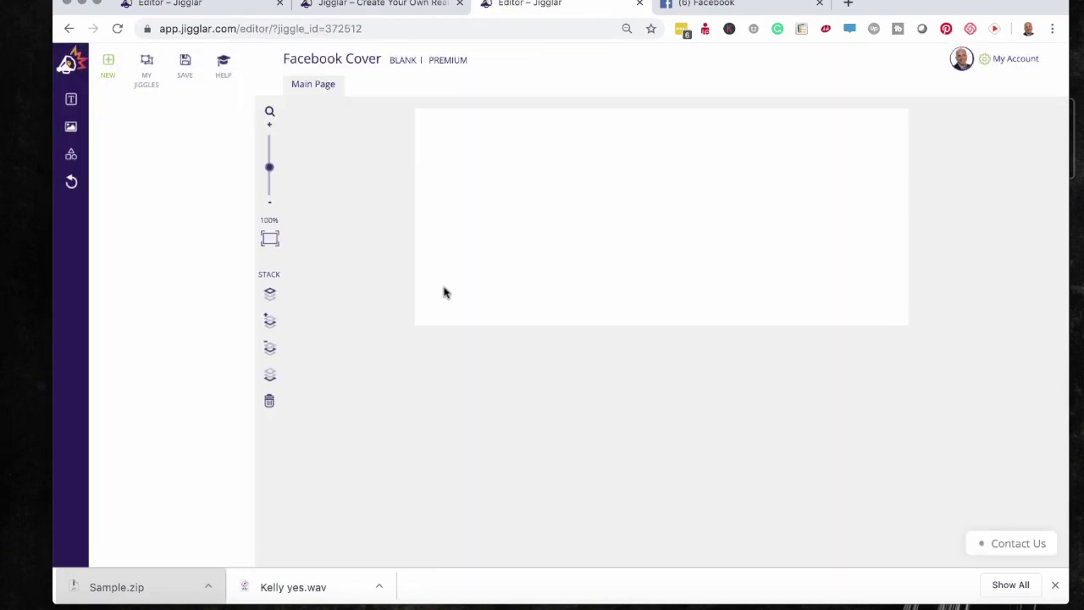
# - Zoom in on the canvas and add a rectangle from the Shapes list
pyautogui.click(272, 125)
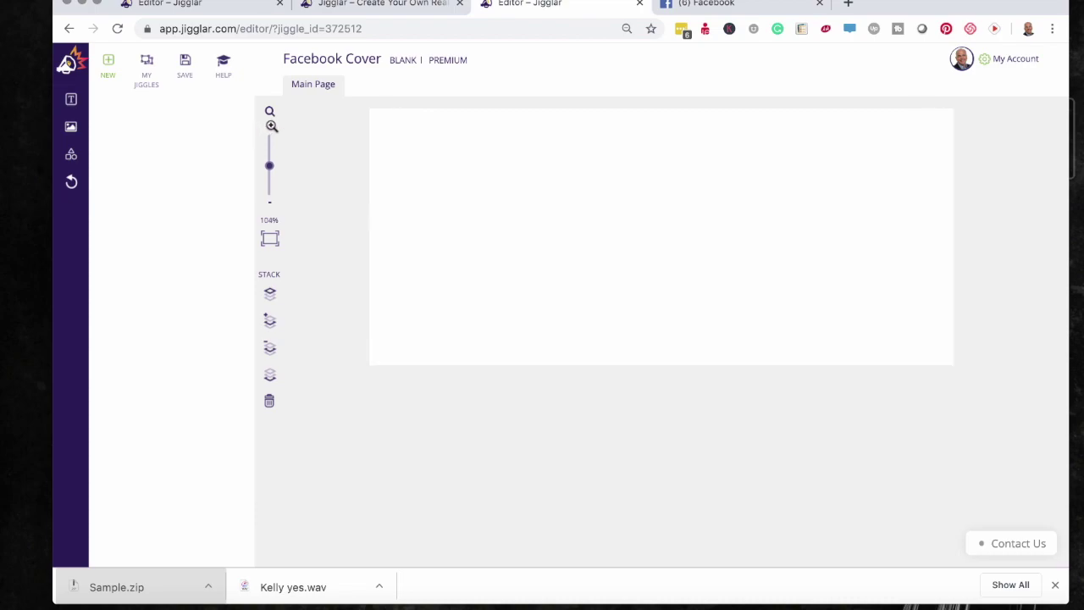
pyautogui.click(271, 125)
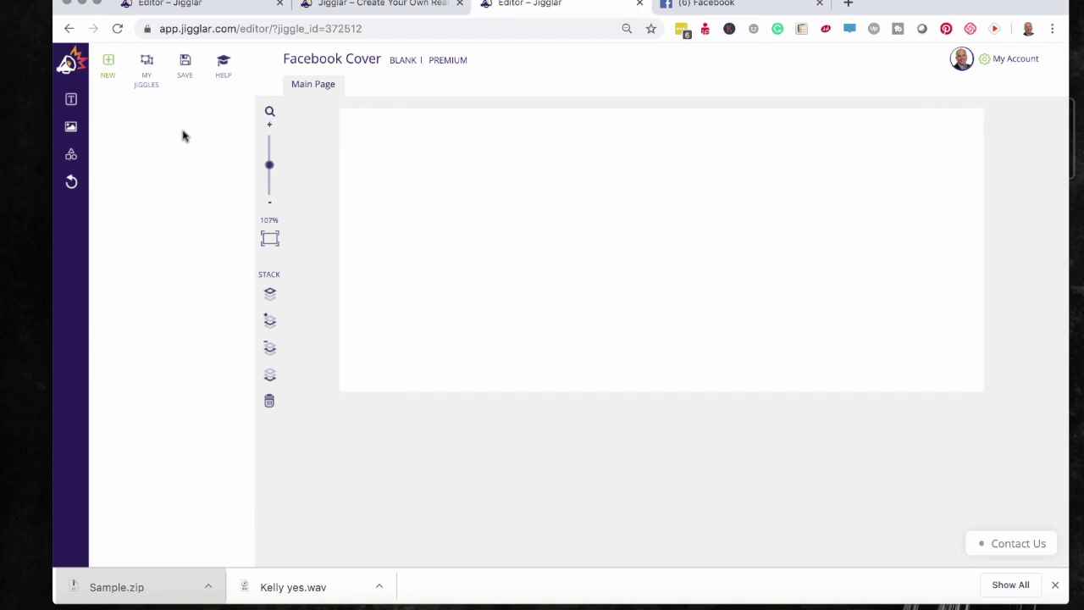
pyautogui.click(71, 153)
pyautogui.click(128, 123)
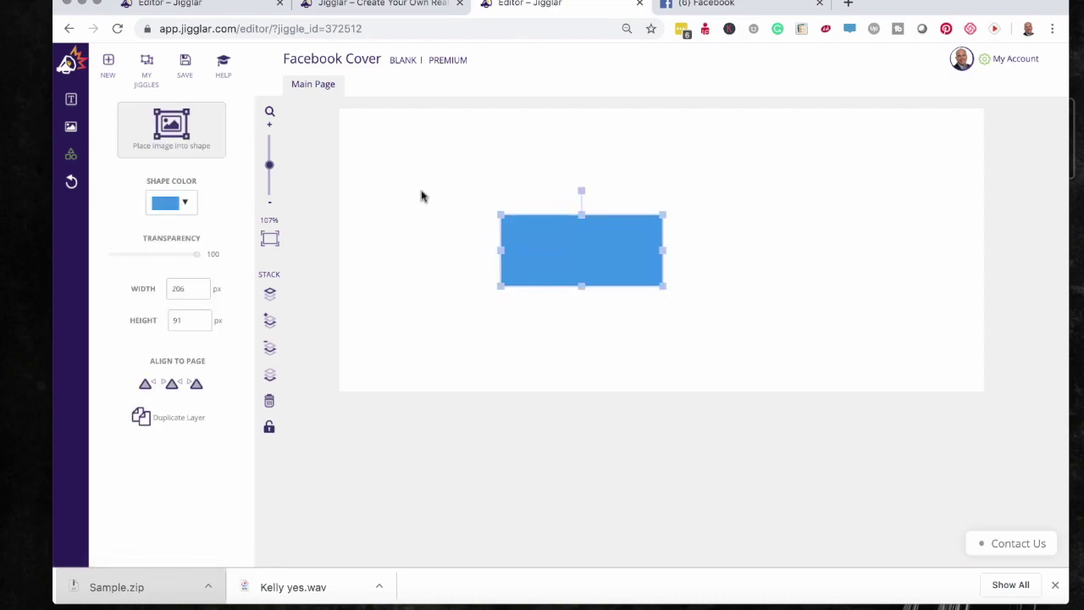
# - Position and stretch the blue rectangle to cover the canvas at 821 x 361 px
pyautogui.moveTo(543, 222); pyautogui.dragTo(385, 126)
pyautogui.moveTo(501, 181); pyautogui.dragTo(1017, 393)
pyautogui.moveTo(1016, 394)
pyautogui.mouseDown()
pyautogui.moveTo(980, 380)
pyautogui.moveTo(995, 390)
pyautogui.mouseUp()
pyautogui.click(995, 390)
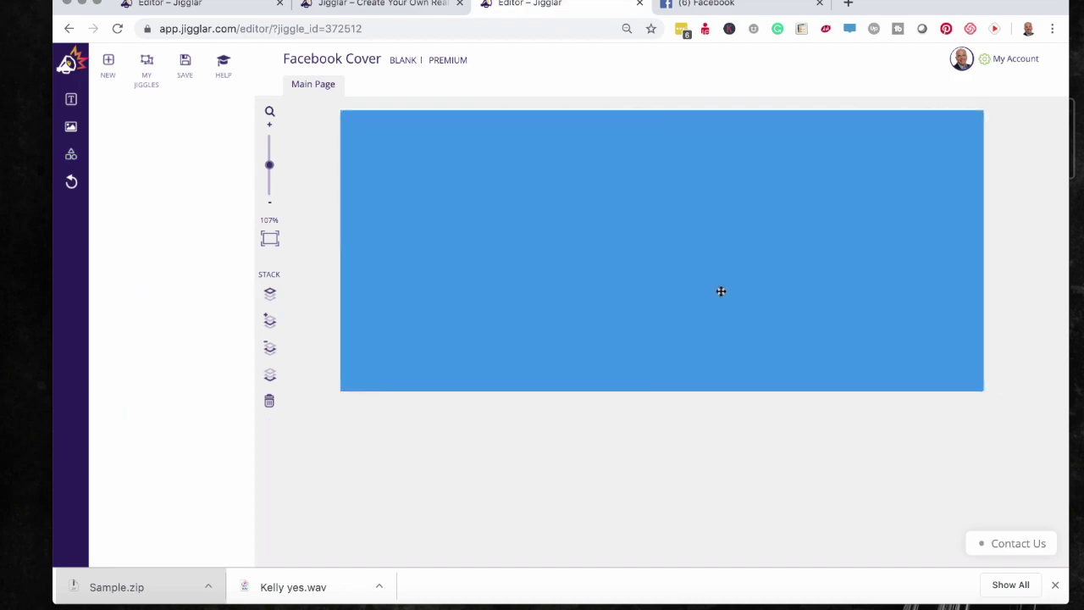
pyautogui.click(701, 270)
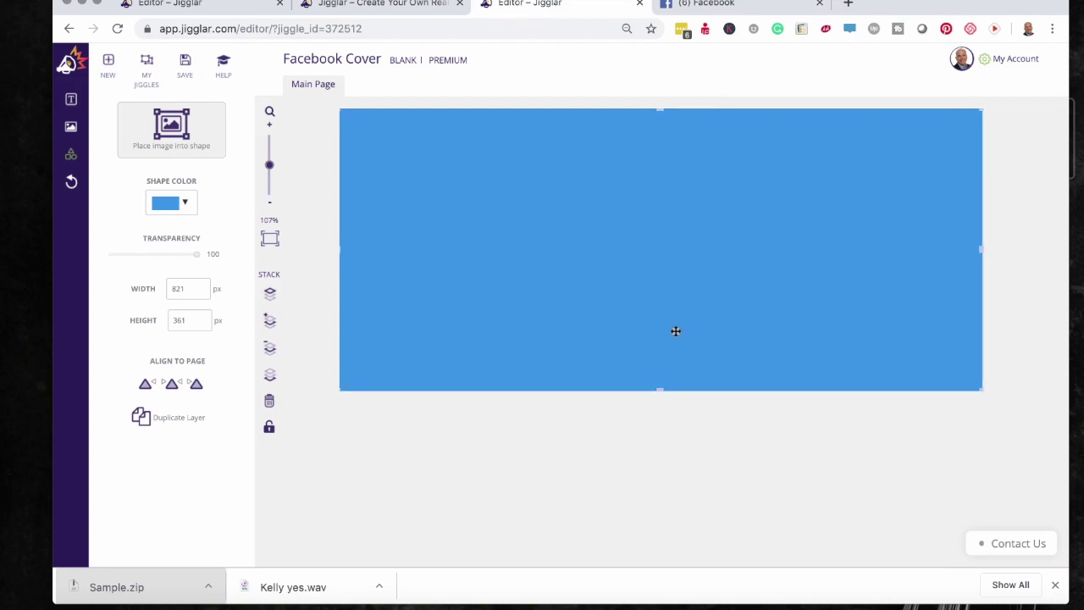
# - Fill the full-width rectangle with the sunflower field photo from the Media Library
pyautogui.click(169, 134)
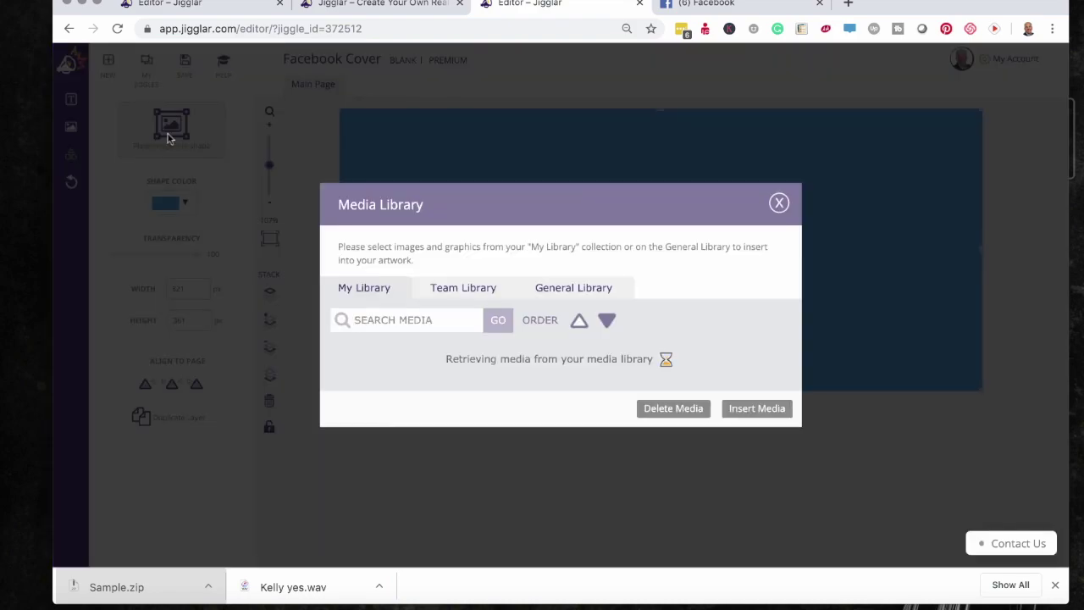
pyautogui.scroll(-5, 559, 391)
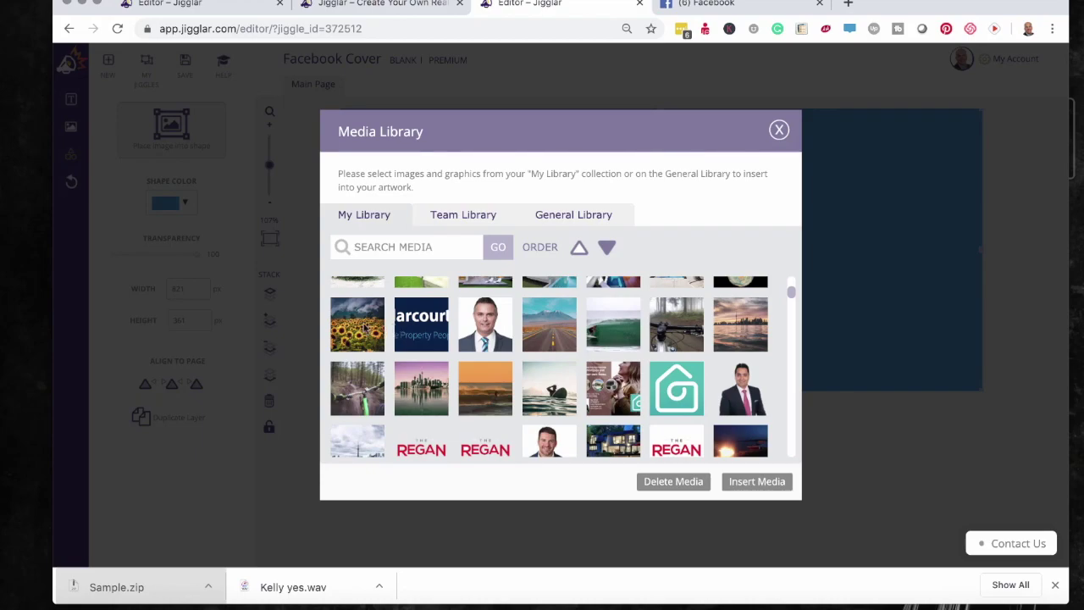
pyautogui.click(365, 327)
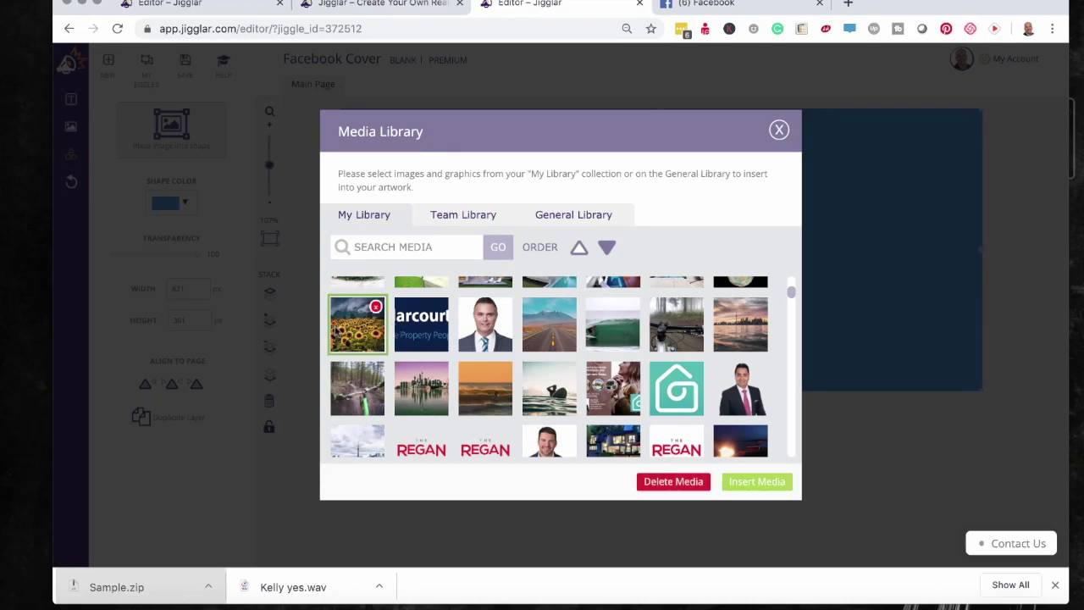
pyautogui.click(748, 486)
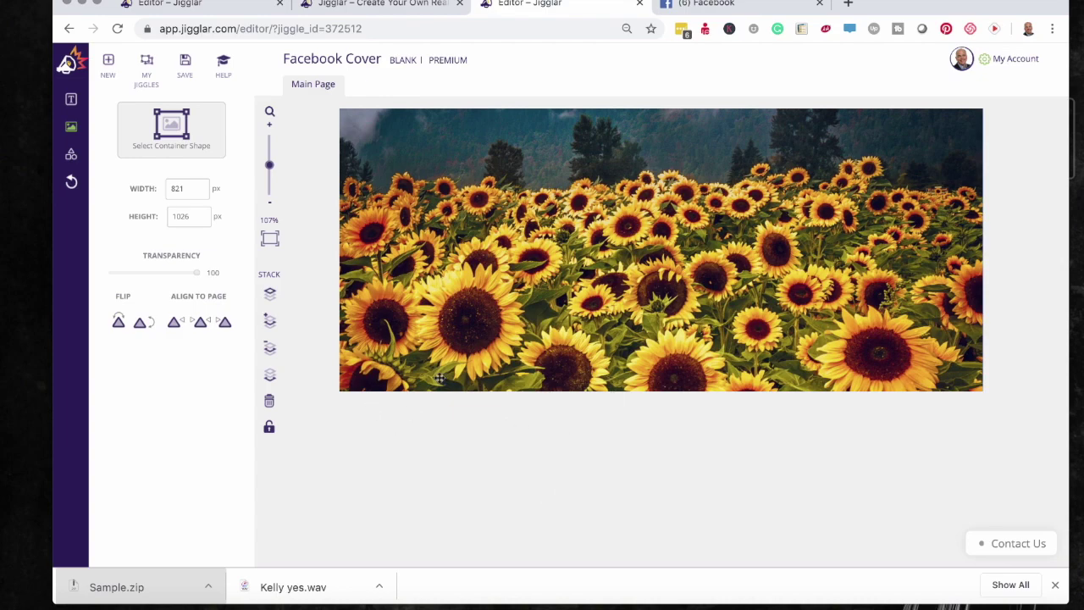
pyautogui.click(740, 5)
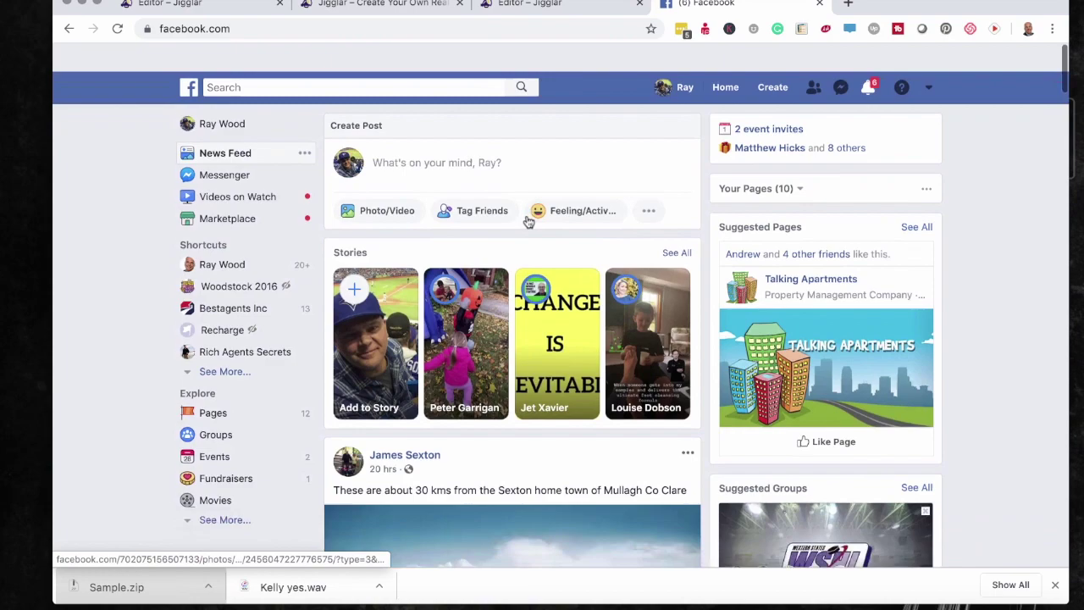
# - View the Facebook profile's current dock-and-chairs cover, then return to the Jigglar editor
pyautogui.scroll(-1, 528, 221)
pyautogui.click(230, 94)
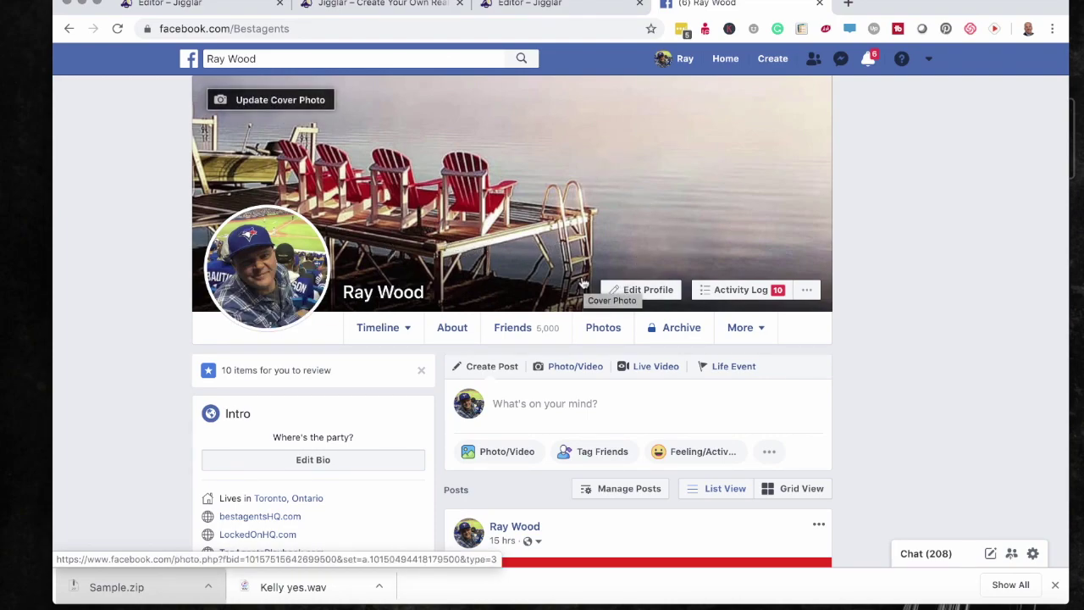
pyautogui.moveTo(775, 322)
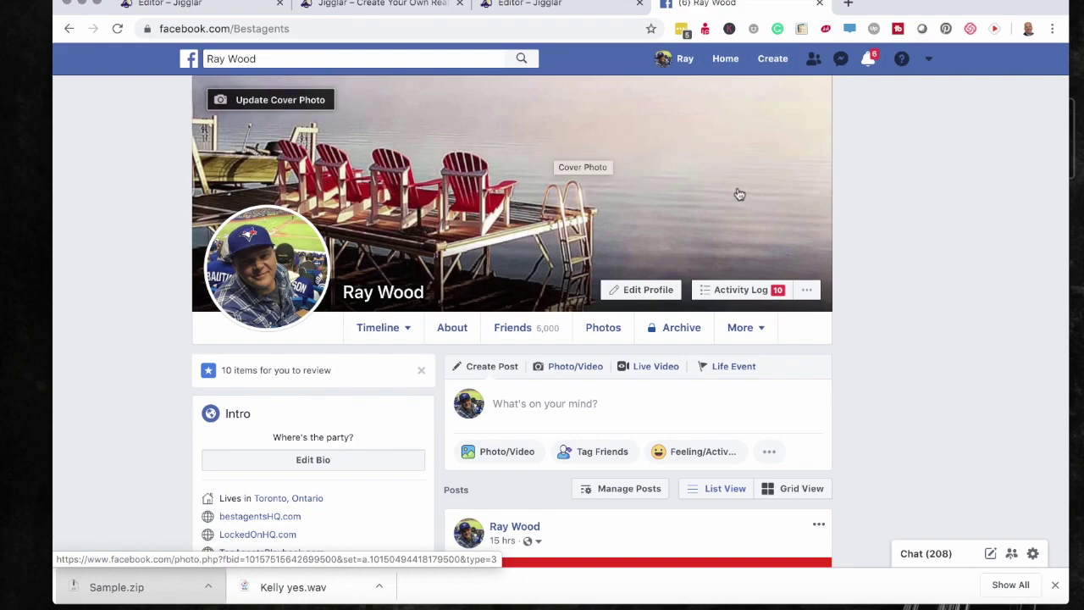
pyautogui.click(570, 4)
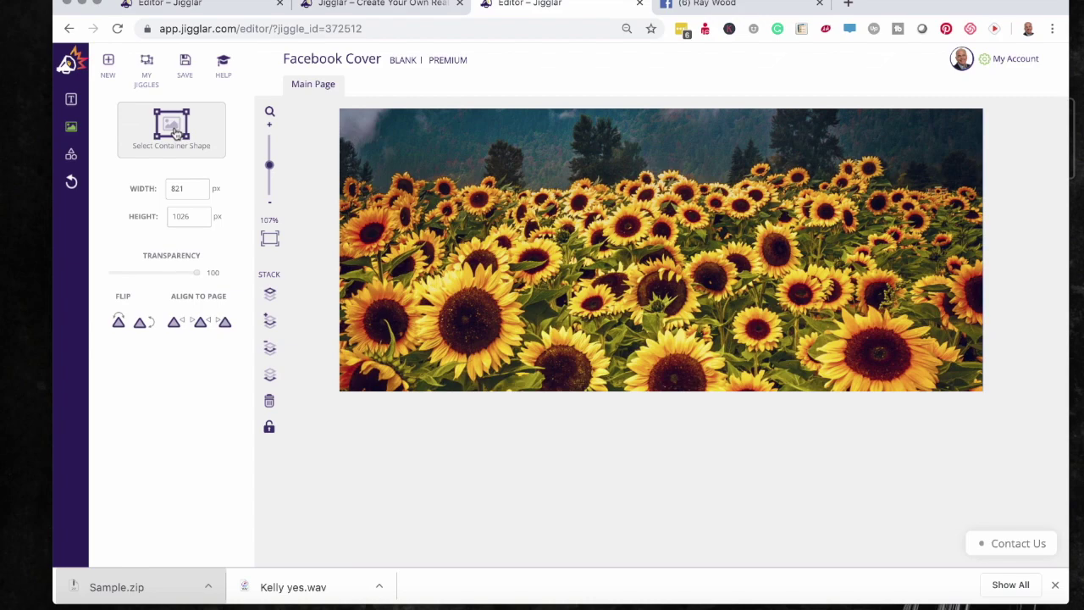
# - Insert the woman-in-suit photo from the image library, resize it to 211 x 396 px, and place it at right
pyautogui.click(72, 126)
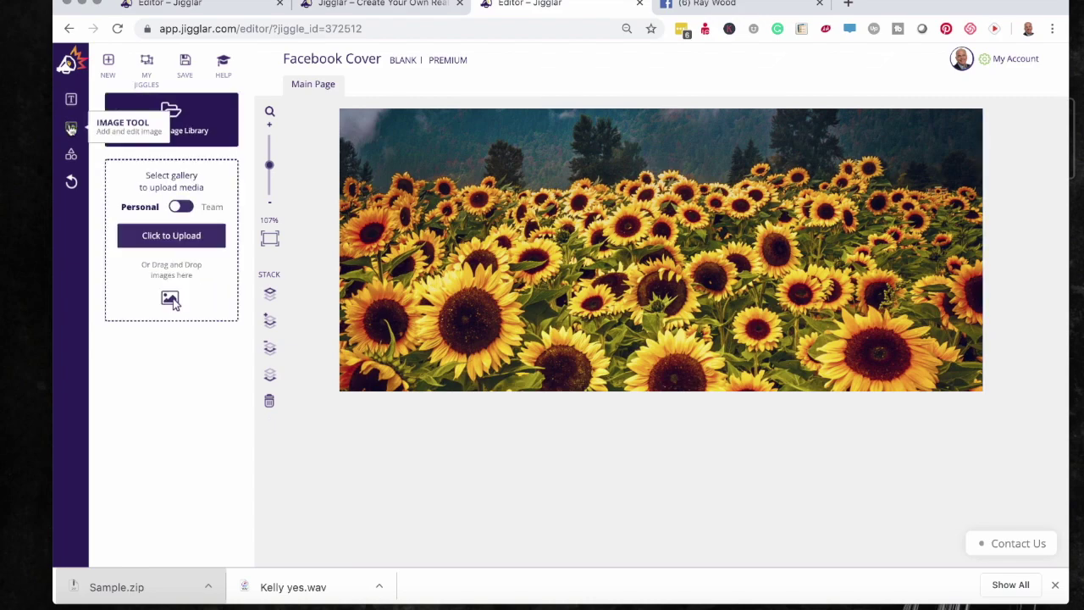
pyautogui.click(173, 135)
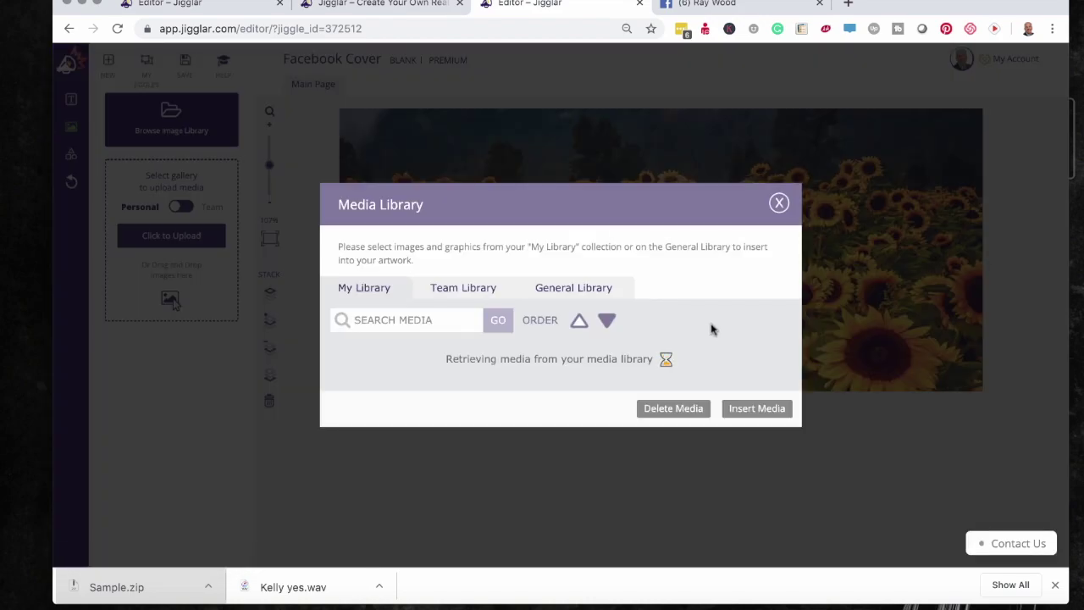
pyautogui.scroll(-10, 708, 328)
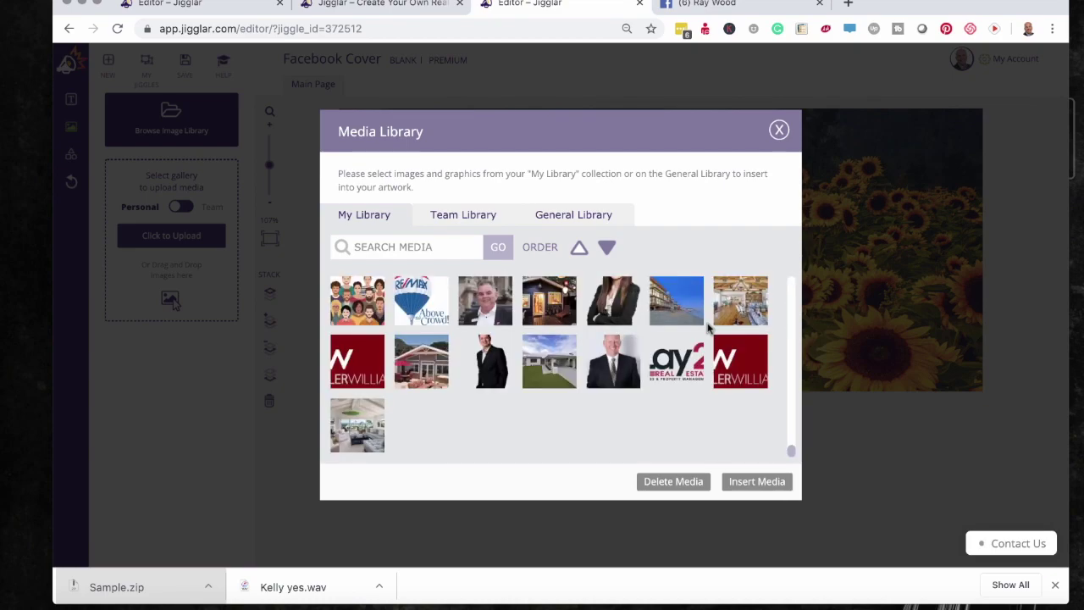
pyautogui.scroll(3, 708, 328)
pyautogui.click(623, 394)
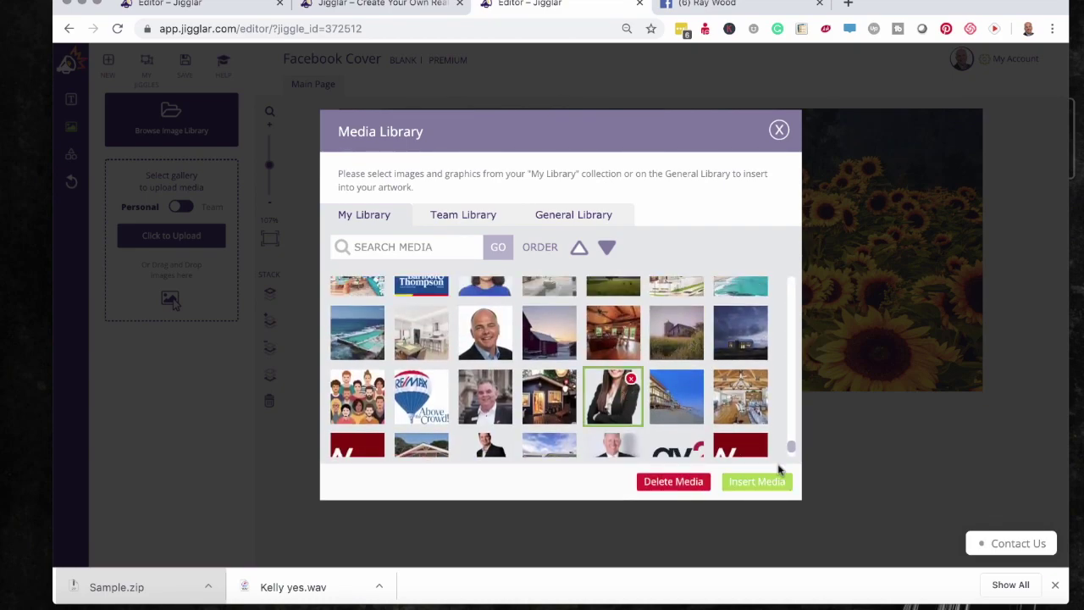
pyautogui.click(762, 481)
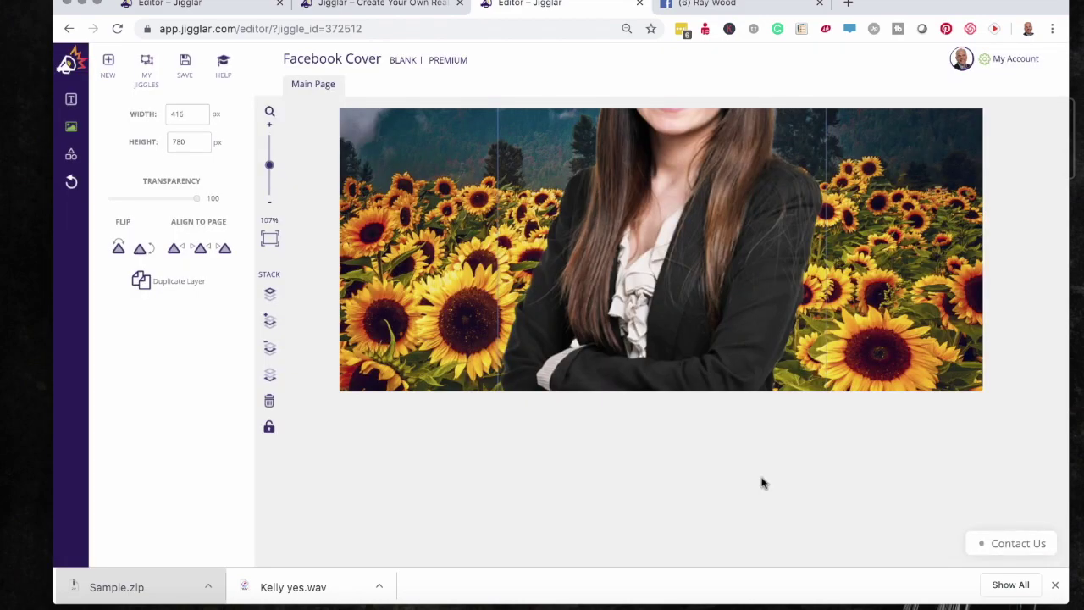
pyautogui.moveTo(691, 212); pyautogui.dragTo(755, 399)
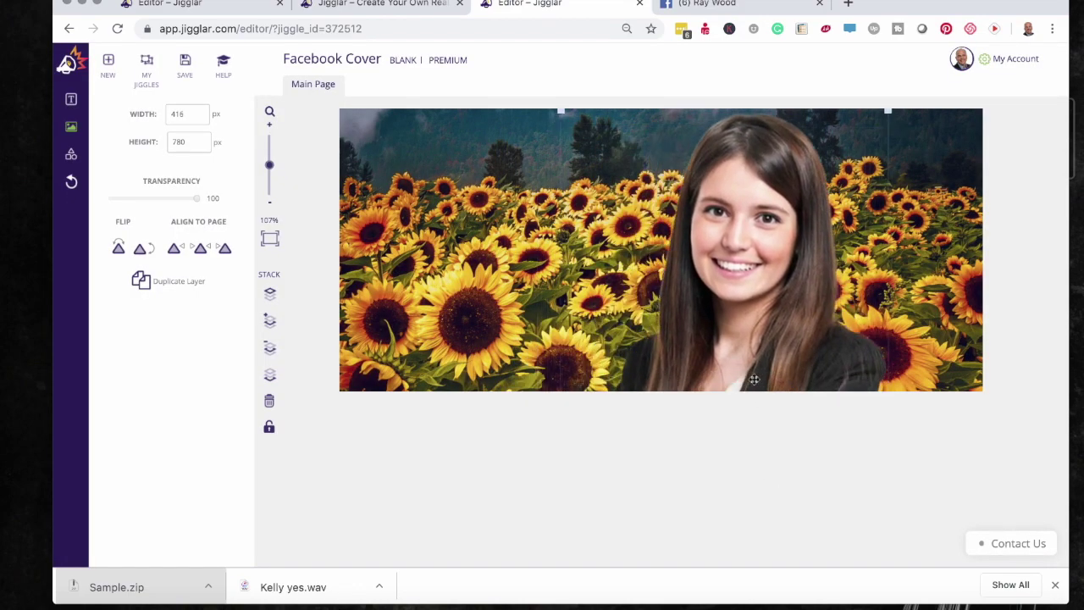
pyautogui.moveTo(559, 109); pyautogui.dragTo(691, 354)
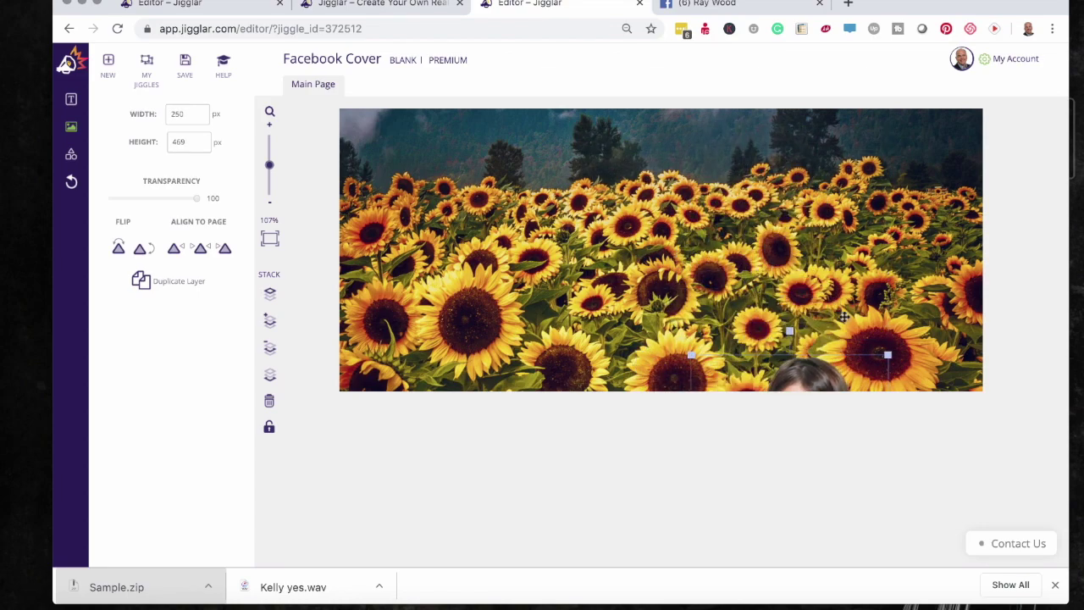
pyautogui.moveTo(818, 377); pyautogui.dragTo(737, 174)
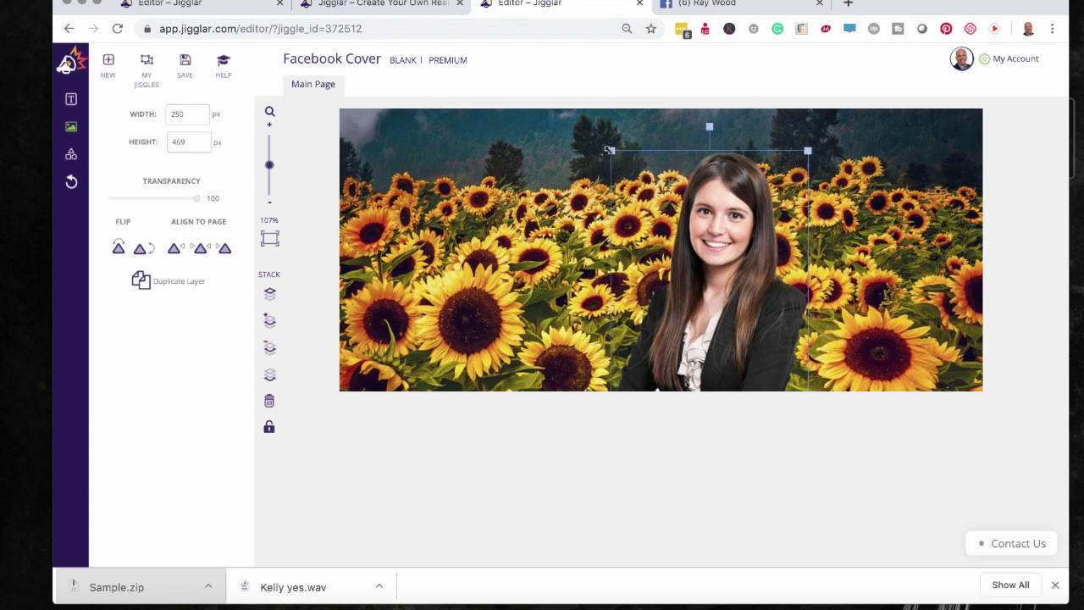
pyautogui.moveTo(609, 151); pyautogui.dragTo(642, 207)
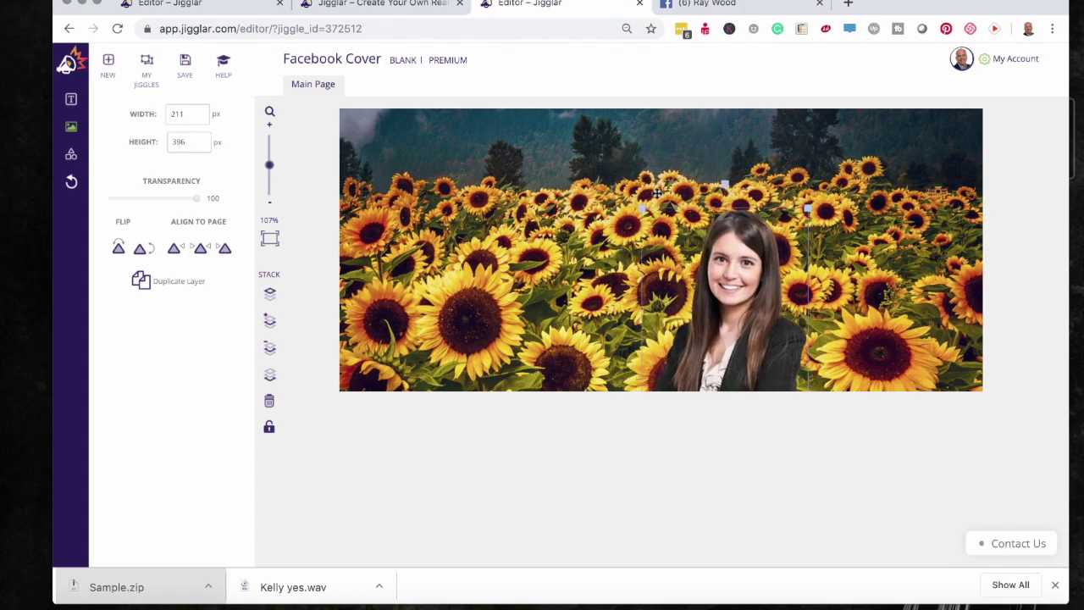
pyautogui.moveTo(734, 299); pyautogui.dragTo(871, 252)
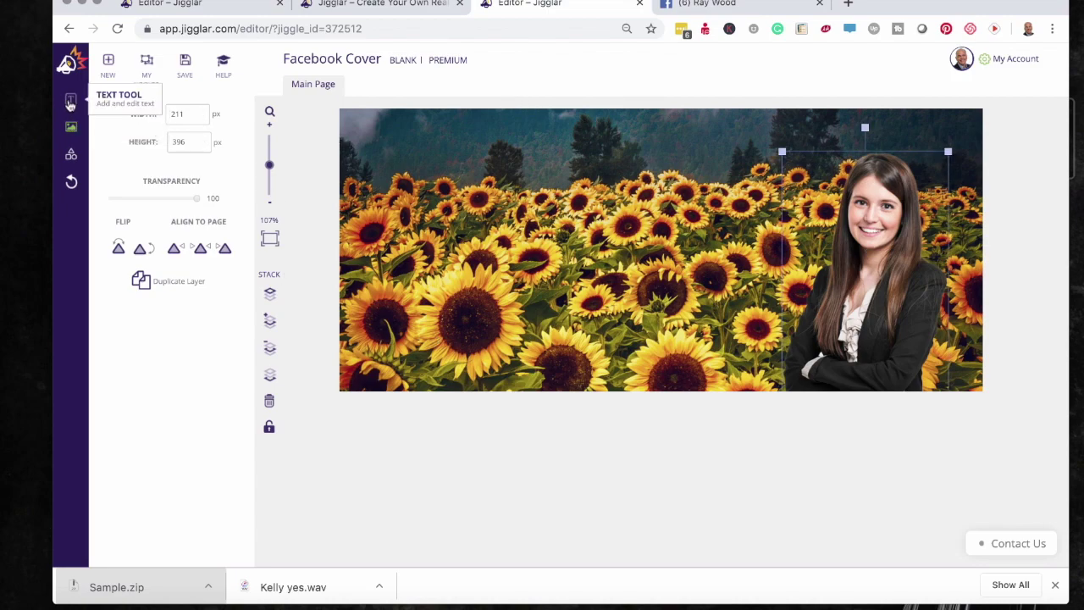
# - Add a new text block and replace its placeholder with the agent's name
pyautogui.click(70, 103)
pyautogui.click(181, 121)
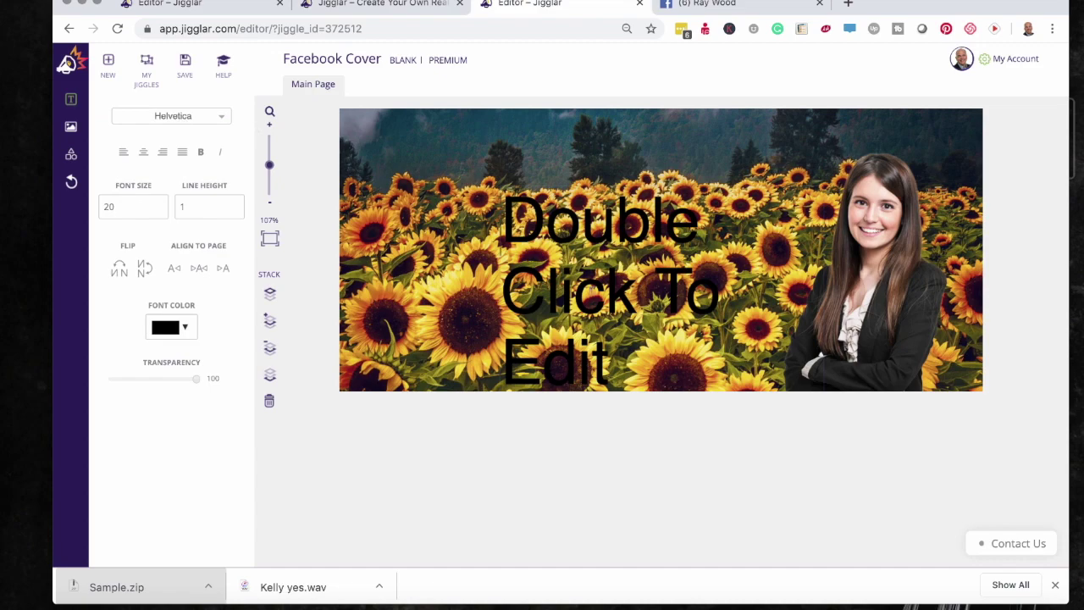
pyautogui.moveTo(504, 197); pyautogui.dragTo(609, 385)
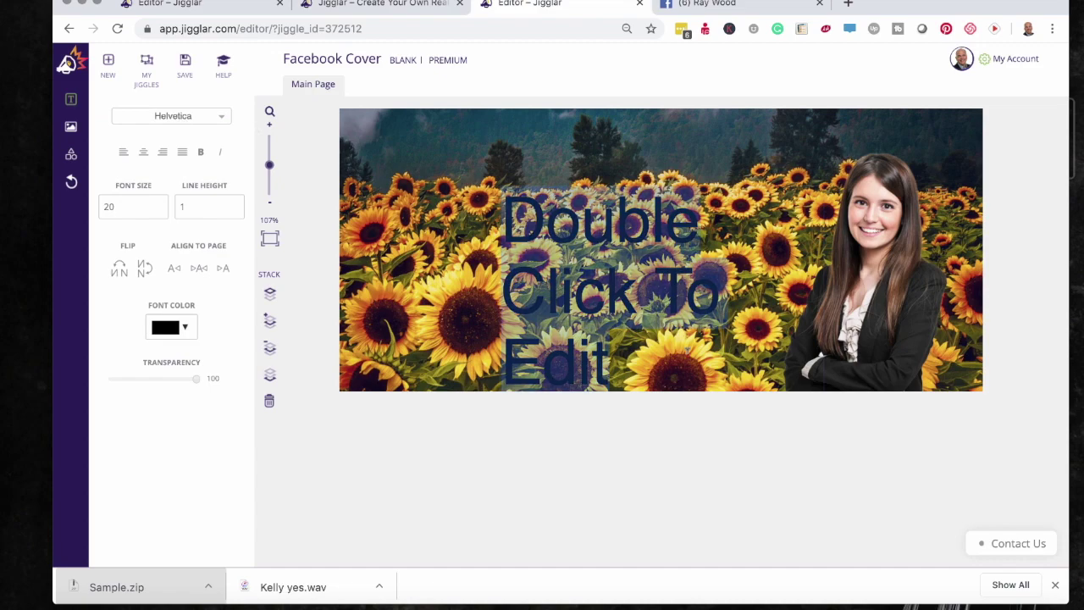
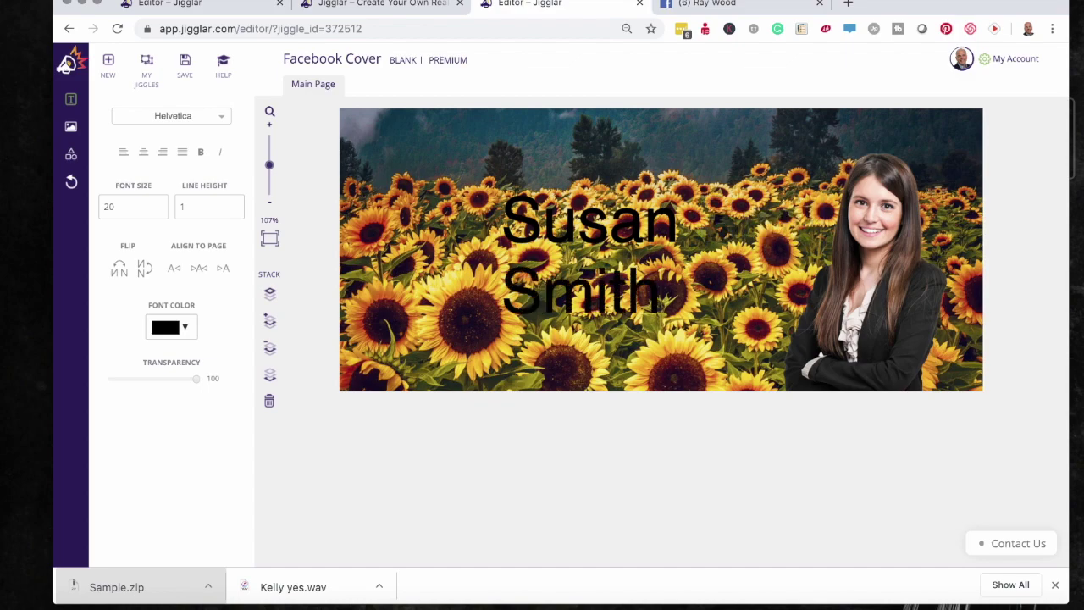
# - Make the name white and bold, and widen its box so it fits on one line
pyautogui.press('super+a')
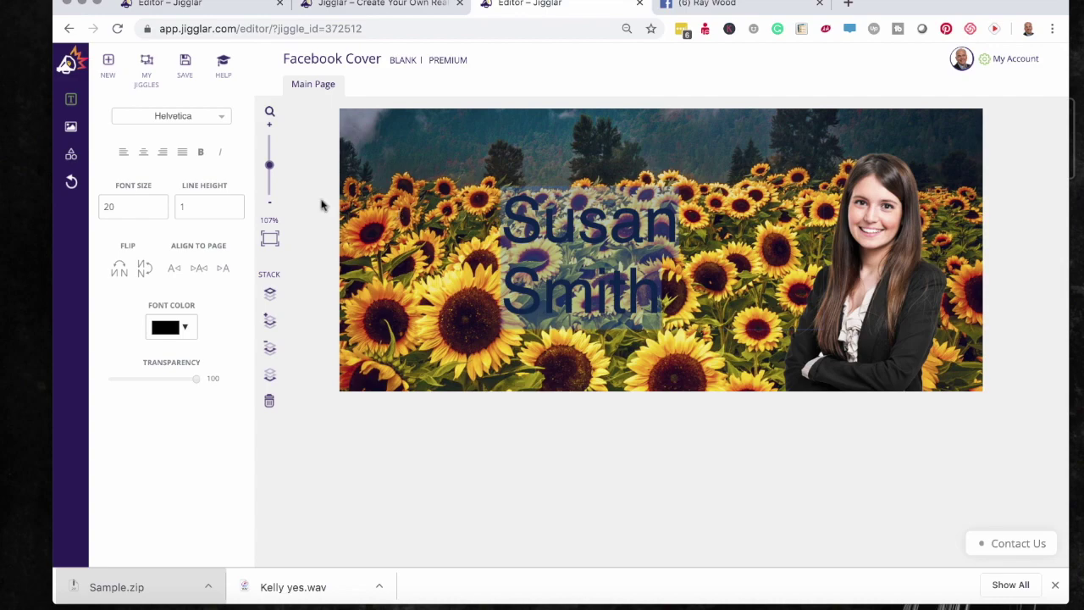
pyautogui.click(183, 332)
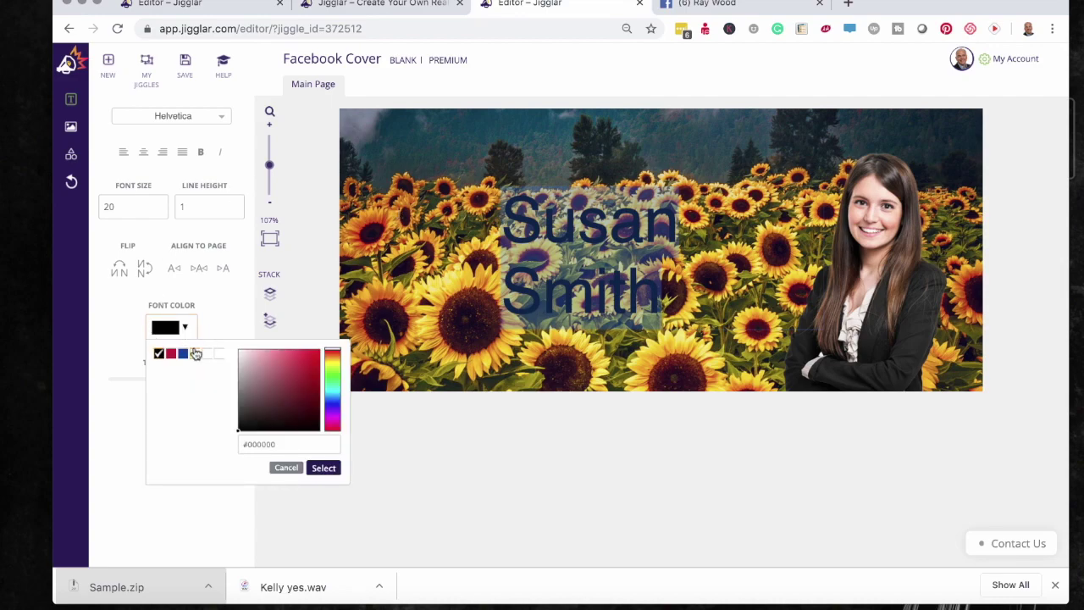
pyautogui.click(195, 353)
pyautogui.click(322, 470)
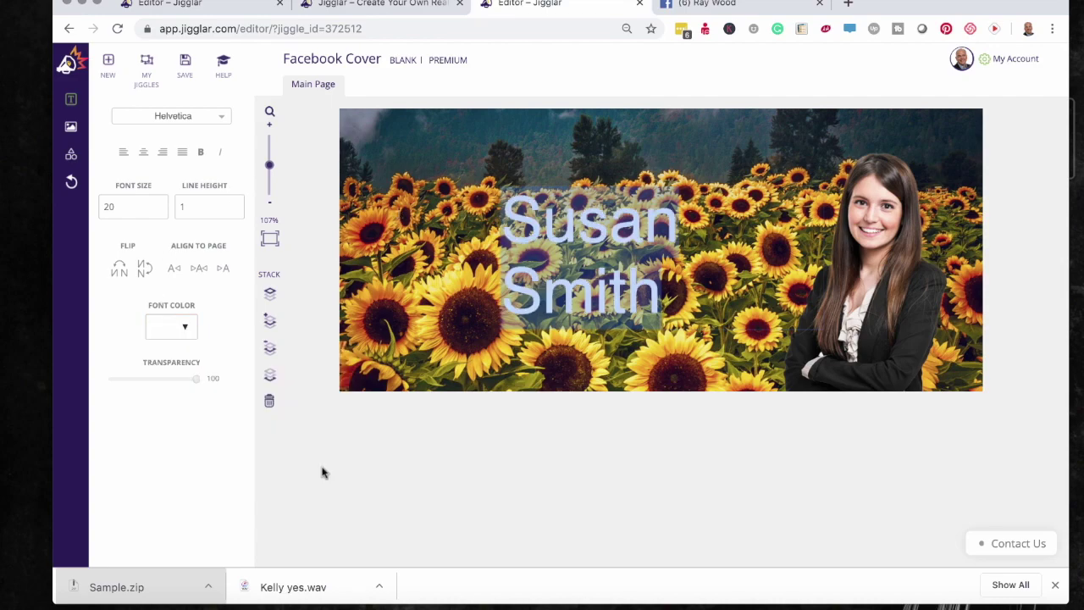
pyautogui.click(200, 153)
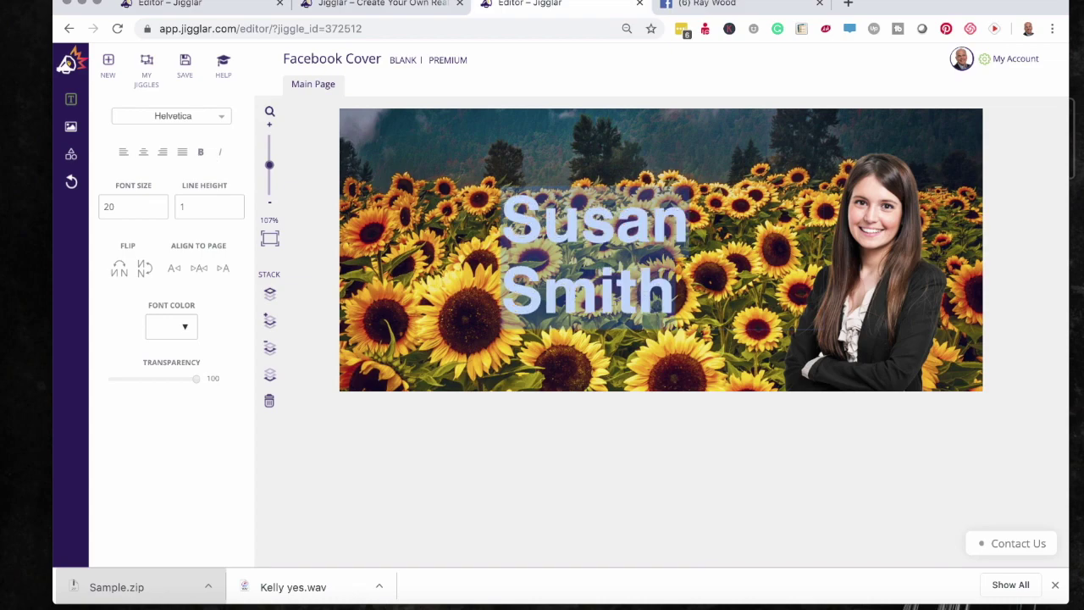
pyautogui.click(495, 287)
pyautogui.moveTo(823, 257); pyautogui.dragTo(968, 254)
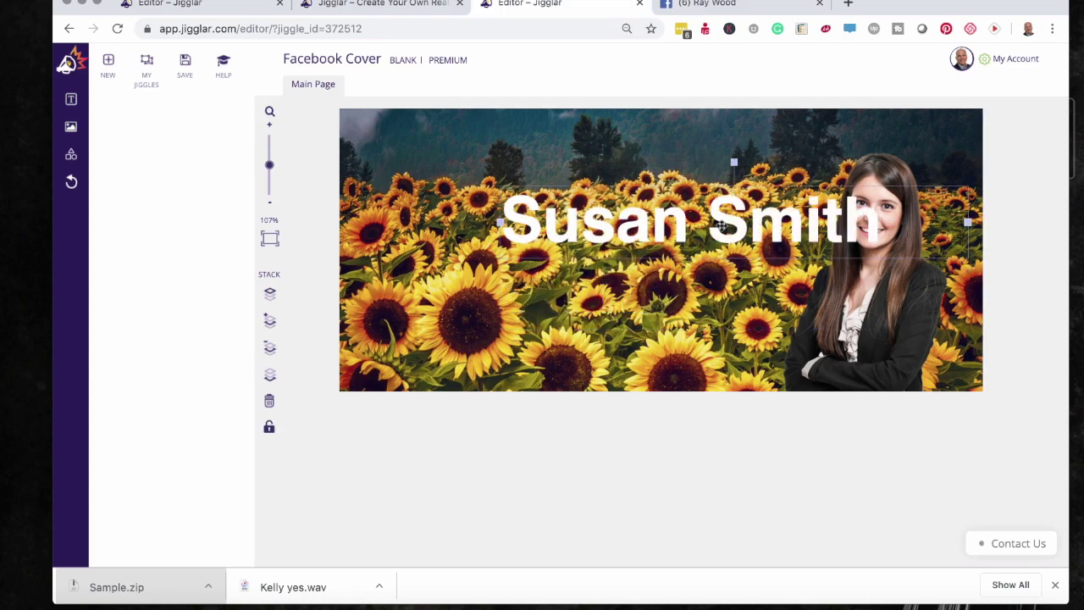
pyautogui.moveTo(720, 226); pyautogui.dragTo(678, 242)
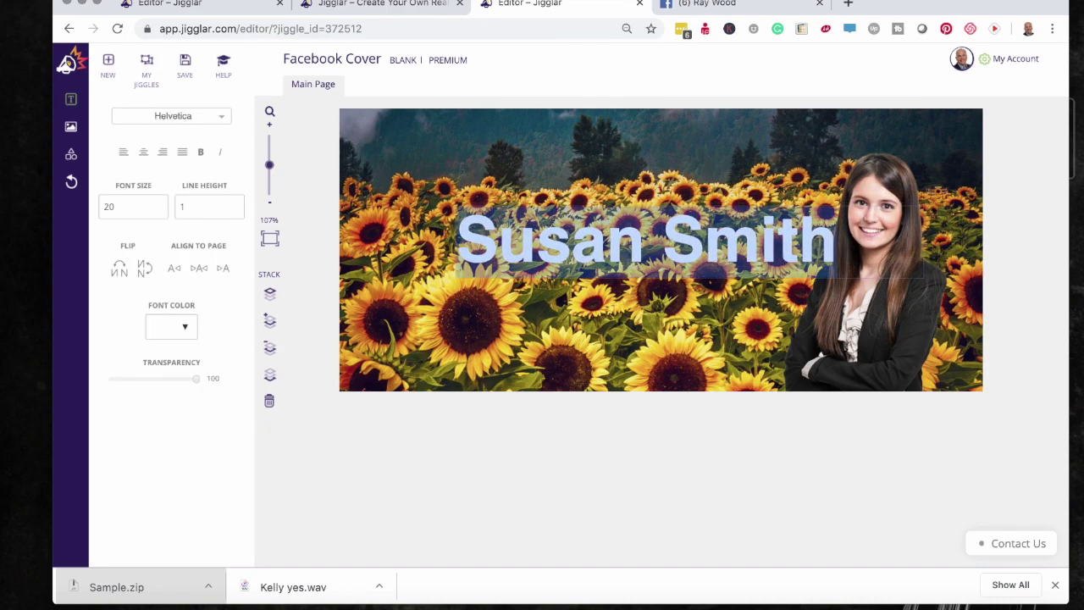
# - Set the name to size 14 Abril Fatface and position it beside the photo
pyautogui.click(157, 211)
pyautogui.click(158, 212)
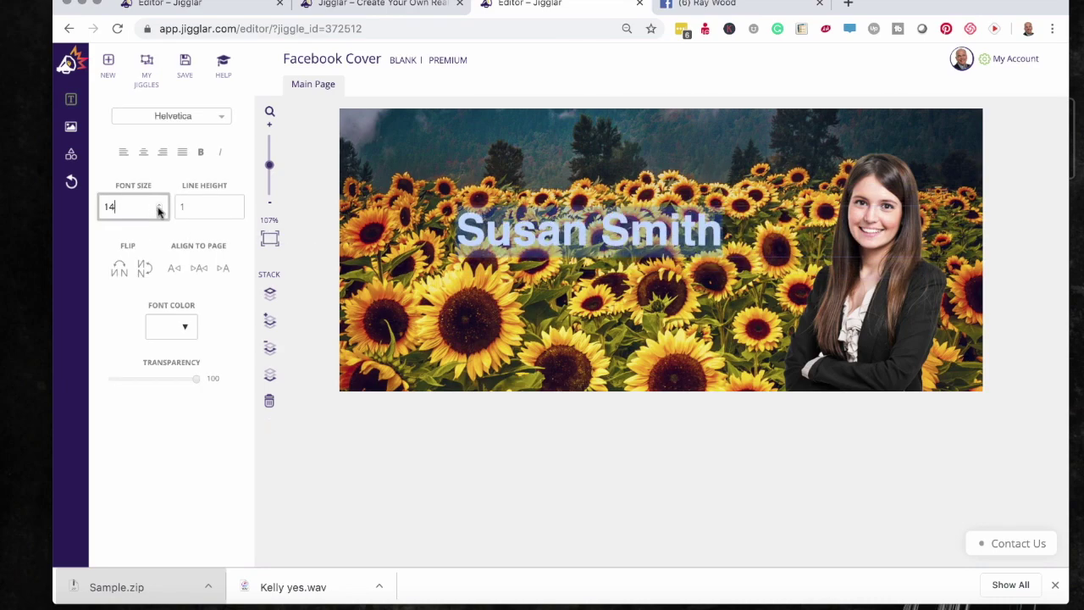
pyautogui.click(221, 117)
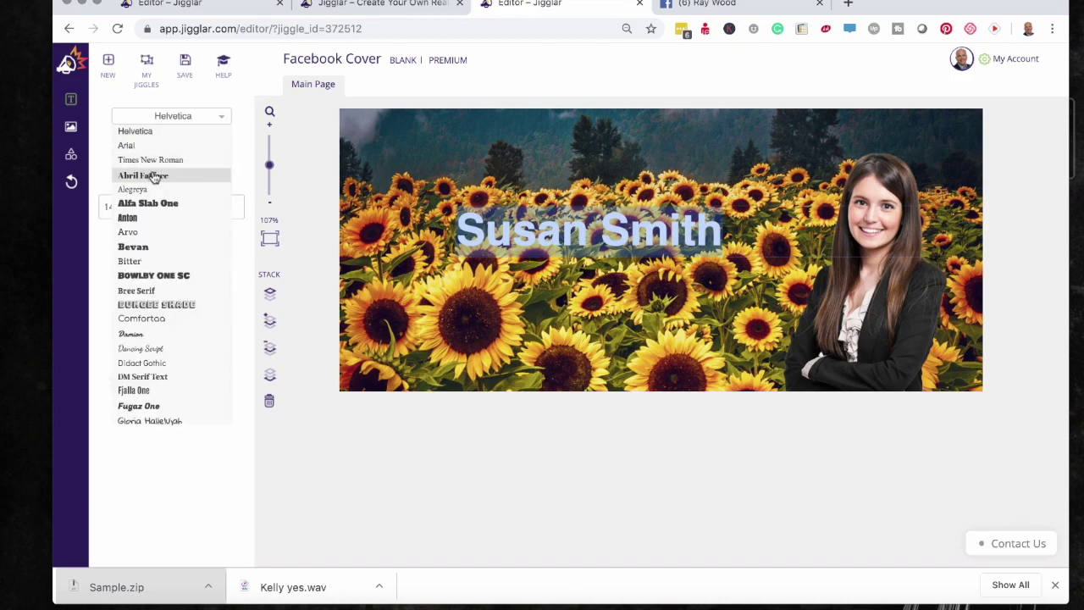
pyautogui.scroll(-5, 153, 177)
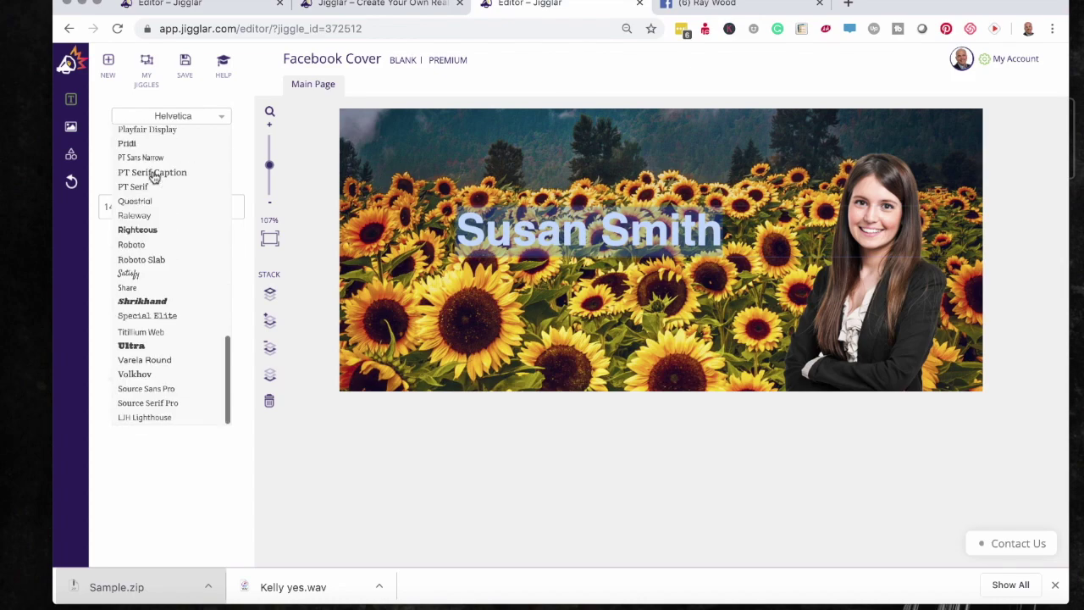
pyautogui.scroll(-3, 153, 176)
pyautogui.scroll(8, 154, 176)
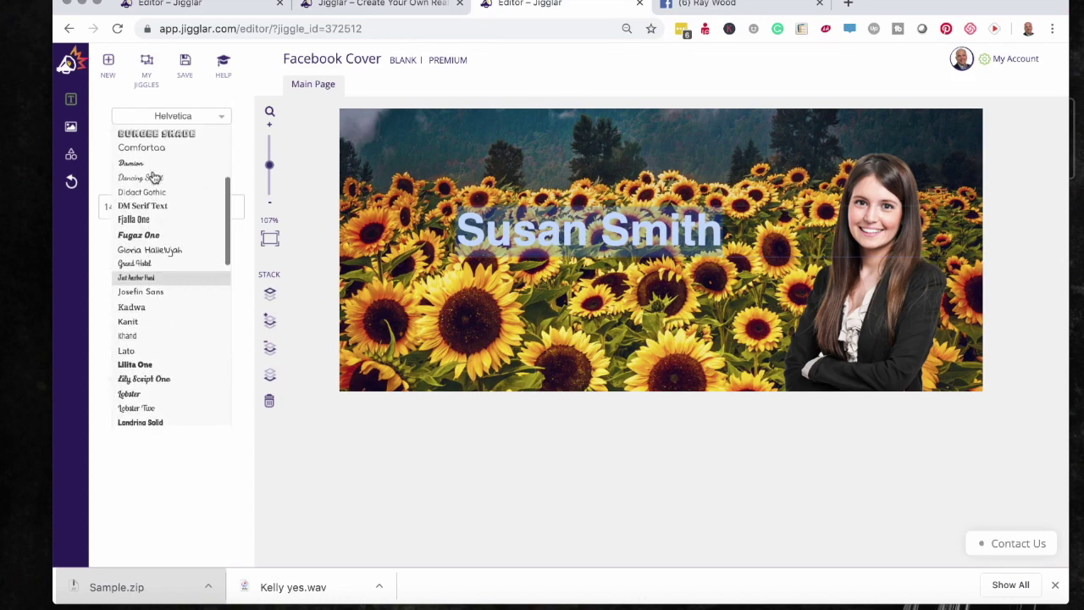
pyautogui.click(144, 175)
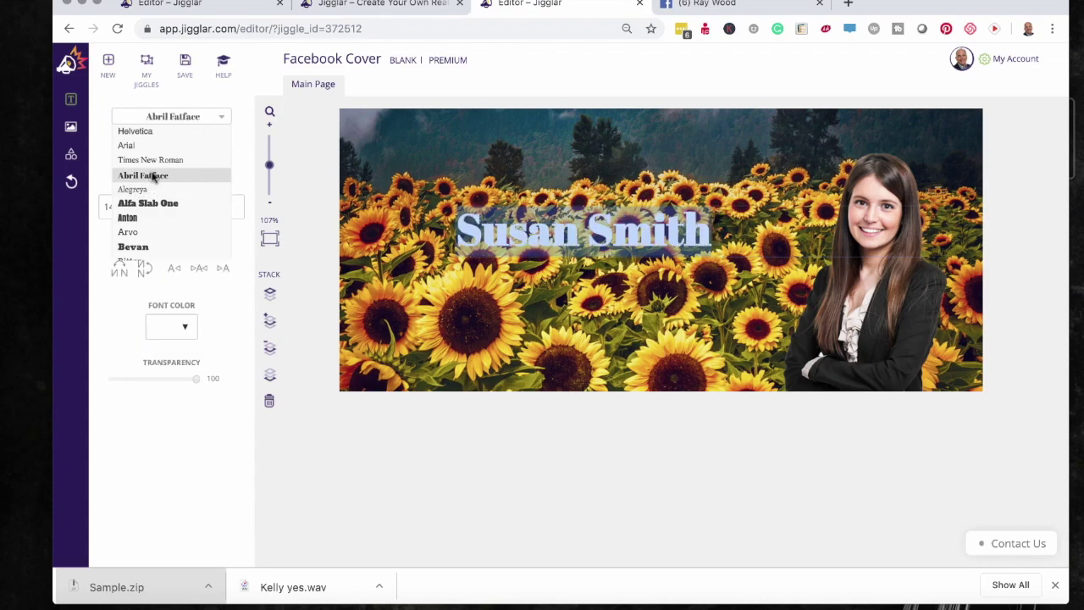
pyautogui.click(750, 459)
pyautogui.moveTo(636, 230); pyautogui.dragTo(730, 254)
pyautogui.click(796, 436)
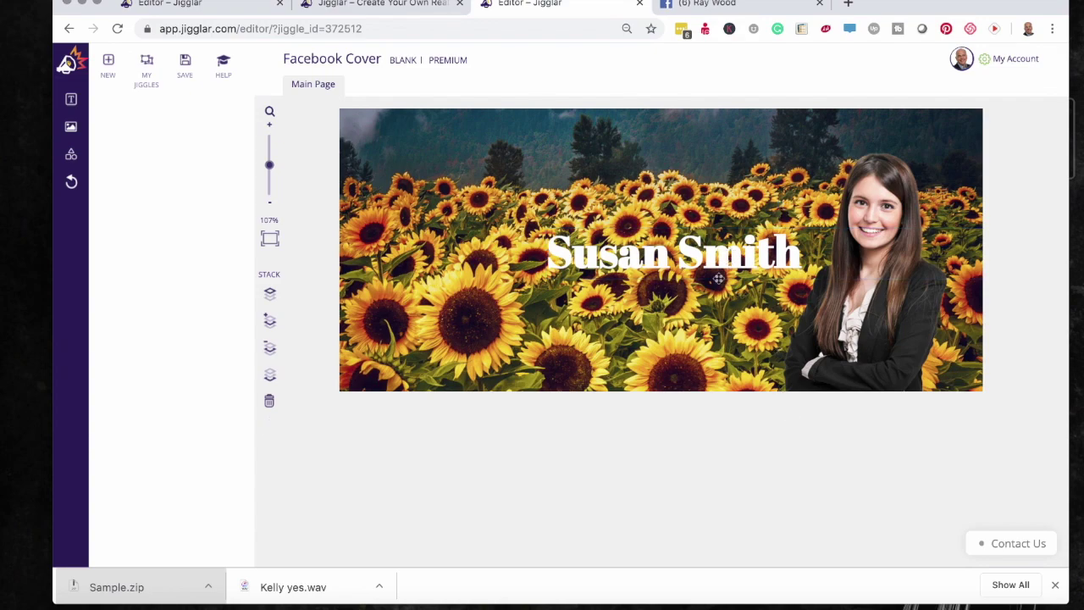
pyautogui.click(626, 256)
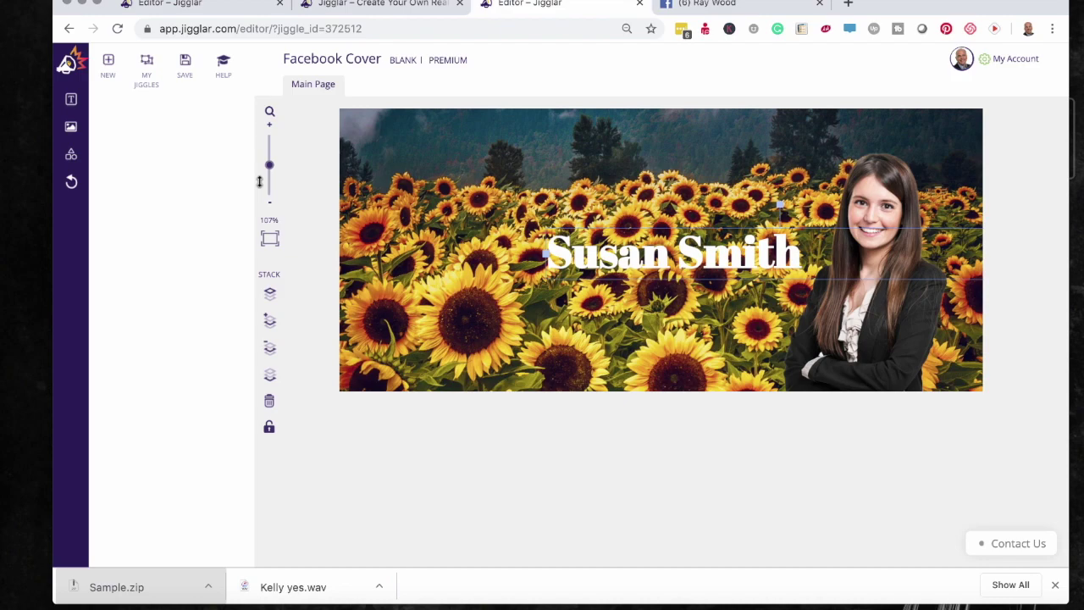
# - Duplicate the name text box and move the copy below the original
pyautogui.press('super+c')
pyautogui.press('super+v')
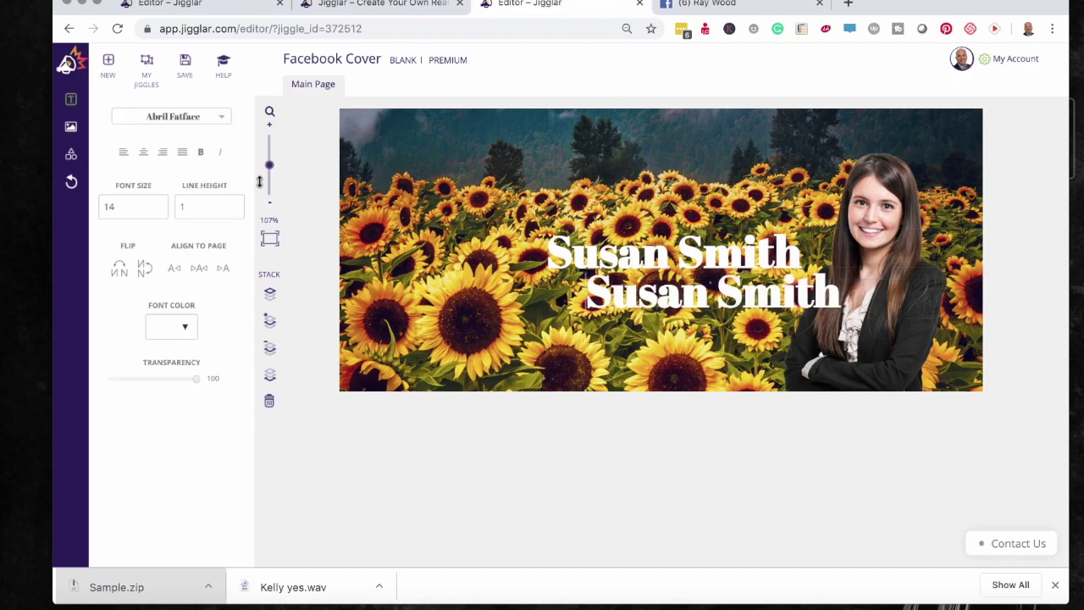
pyautogui.click(752, 450)
pyautogui.moveTo(749, 294); pyautogui.dragTo(718, 307)
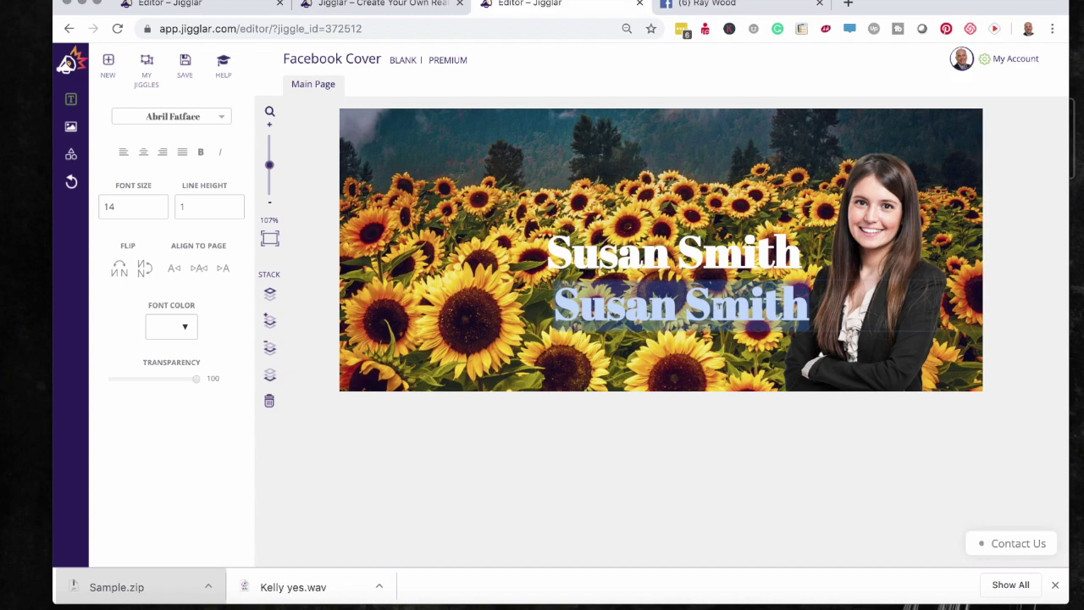
# - Change the copy to read 'Austin Texas Realty' and shift it left under the name
pyautogui.write('A')
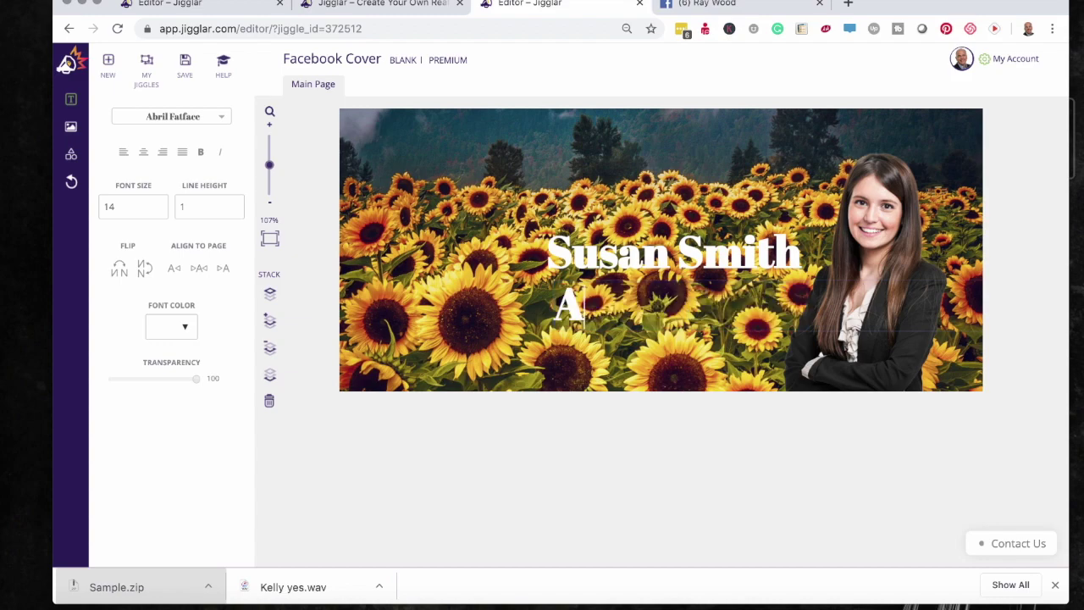
pyautogui.write('ustin Texa')
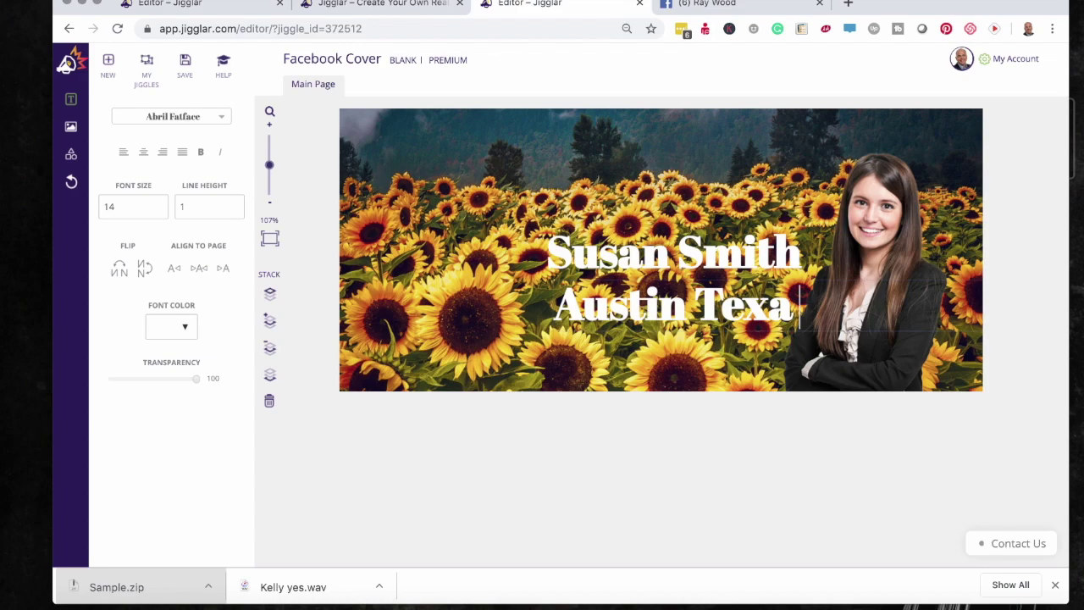
pyautogui.write('s R')
pyautogui.press('BackSpace')
pyautogui.write('R')
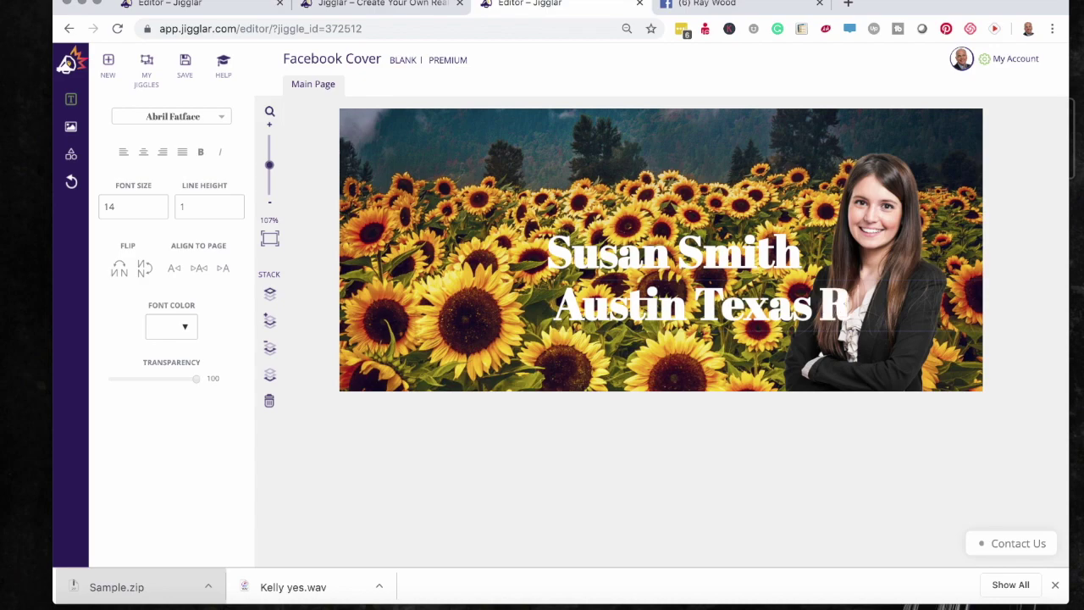
pyautogui.write('ealty')
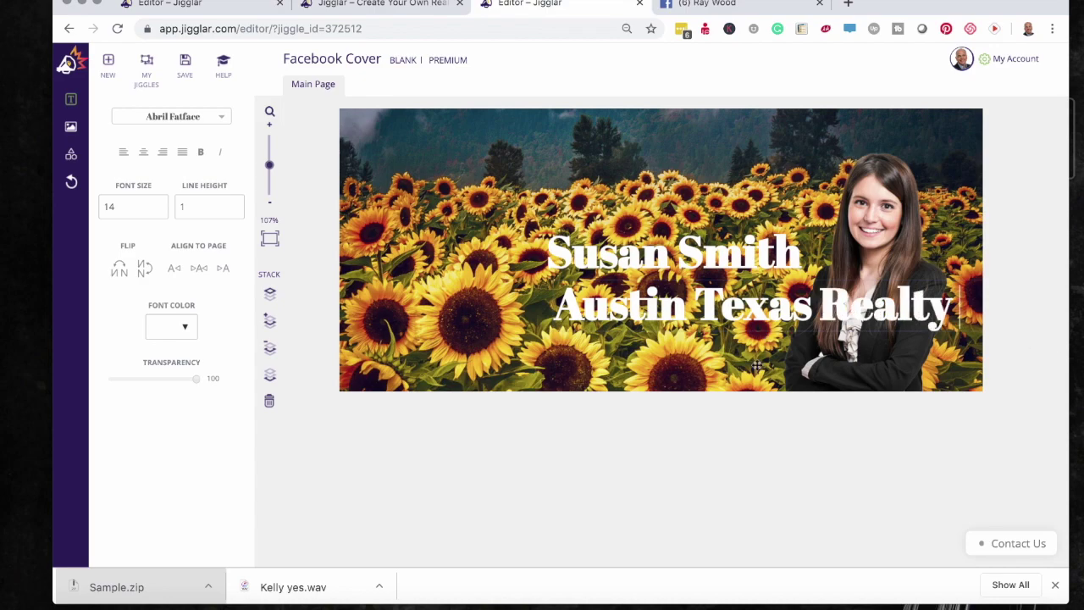
pyautogui.click(777, 429)
pyautogui.click(775, 317)
pyautogui.moveTo(775, 317); pyautogui.dragTo(693, 324)
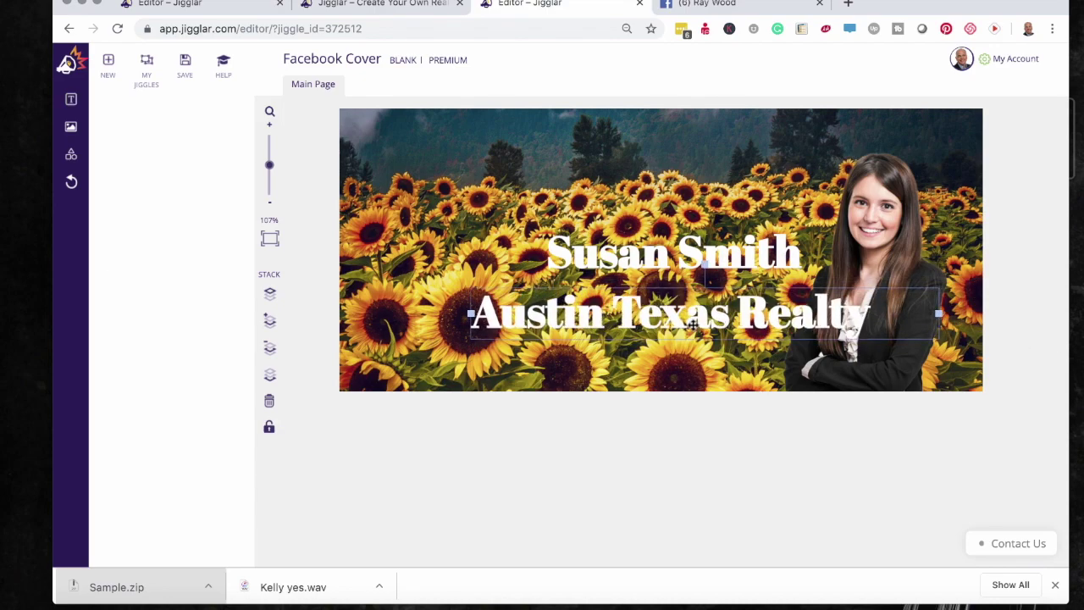
pyautogui.doubleClick(693, 324)
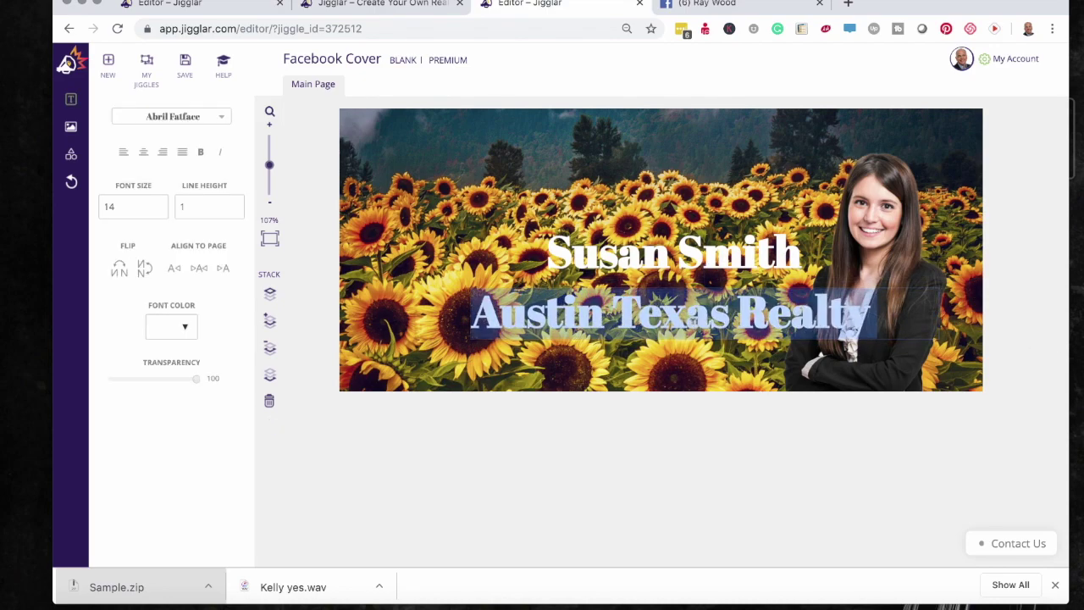
# - Reduce 'Austin Texas Realty' to font size 9 and centre it under the name
pyautogui.click(158, 211)
pyautogui.click(158, 211)
pyautogui.click(157, 211)
pyautogui.click(158, 211)
pyautogui.click(167, 196)
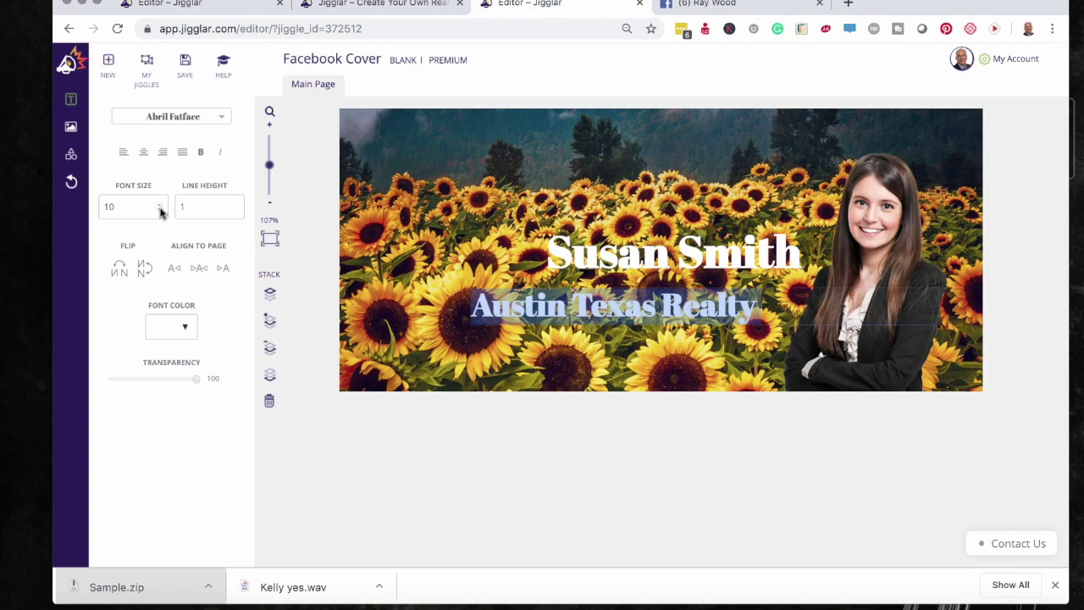
pyautogui.click(161, 212)
pyautogui.click(746, 532)
pyautogui.moveTo(633, 309); pyautogui.dragTo(710, 295)
pyautogui.click(750, 518)
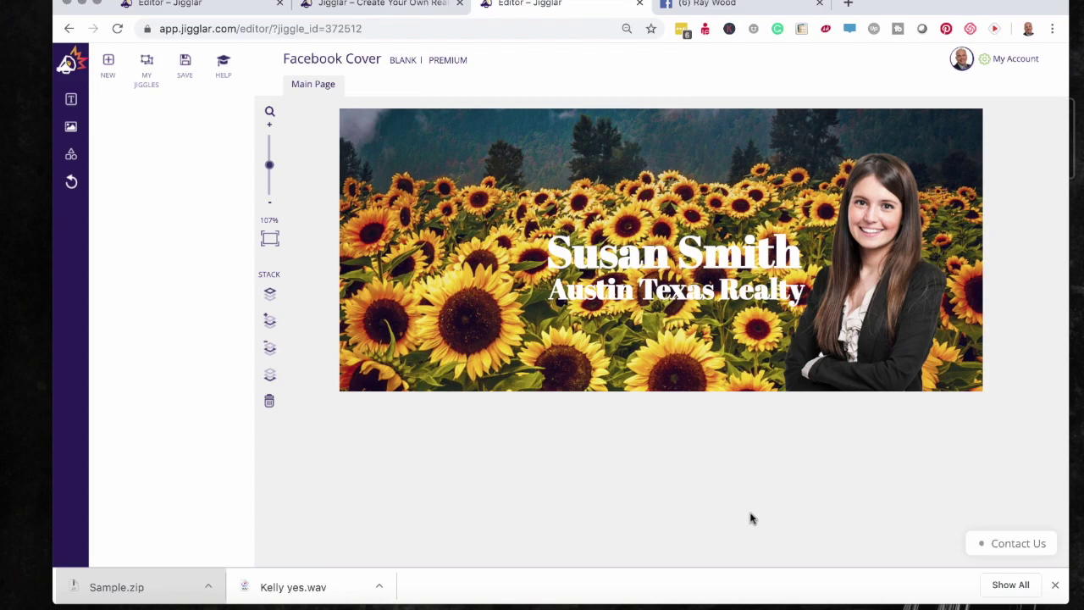
# - Nudge the name line slightly, then make both the name and 'Austin Texas Realty' black
pyautogui.moveTo(682, 262); pyautogui.dragTo(693, 286)
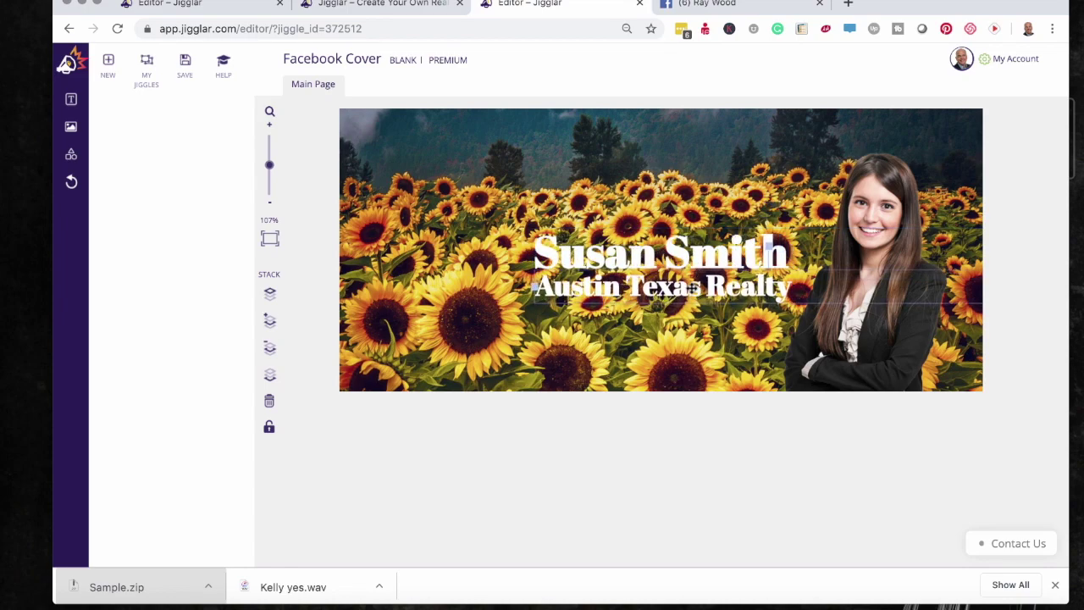
pyautogui.click(686, 264)
pyautogui.doubleClick(684, 263)
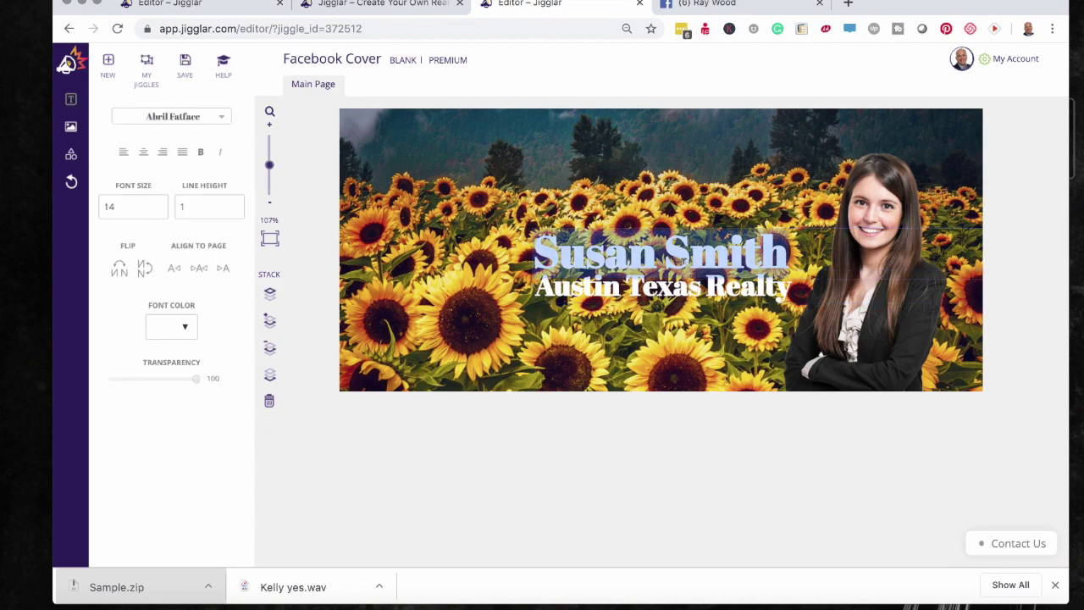
pyautogui.click(185, 332)
pyautogui.click(159, 354)
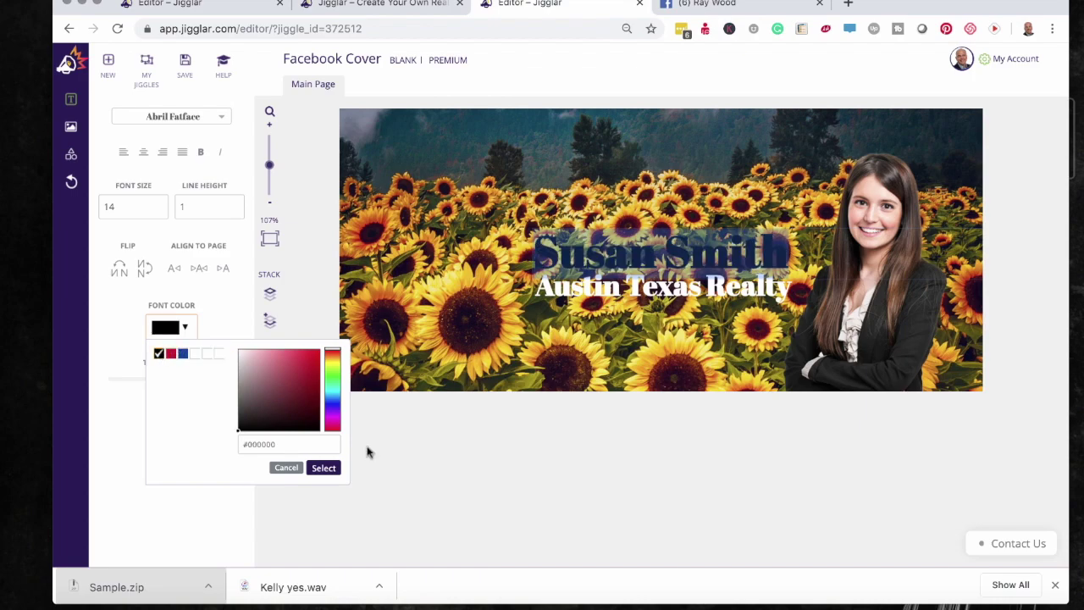
pyautogui.click(324, 468)
pyautogui.doubleClick(670, 290)
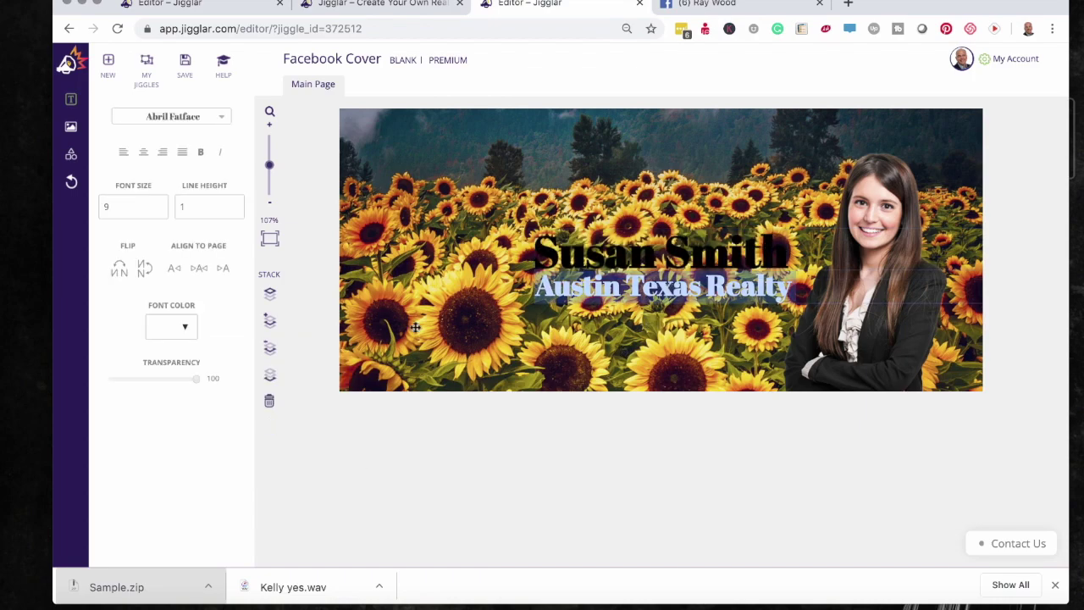
pyautogui.click(185, 331)
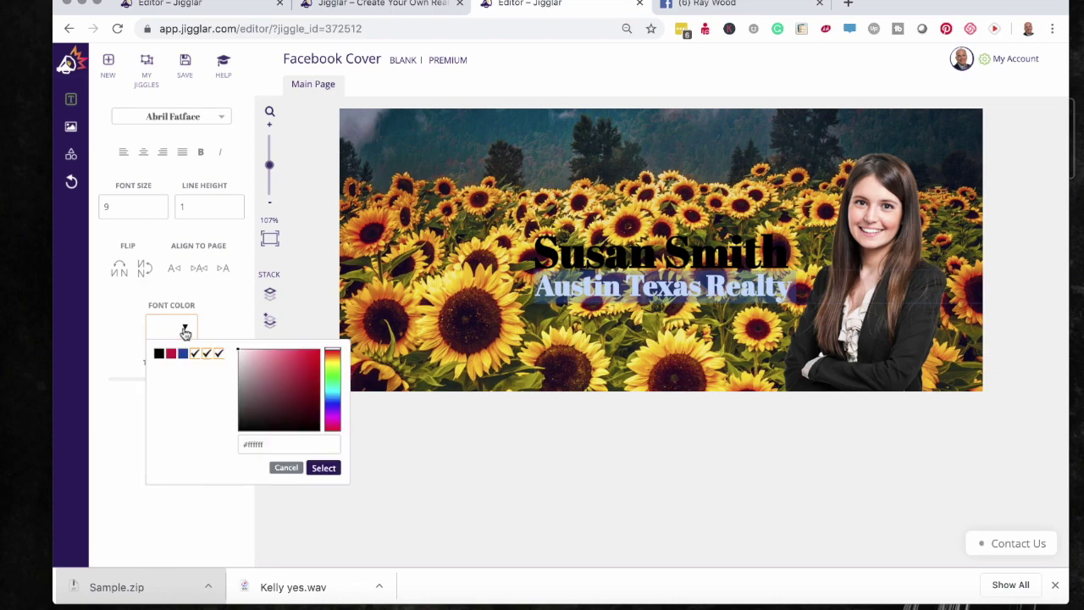
pyautogui.click(159, 354)
pyautogui.click(323, 468)
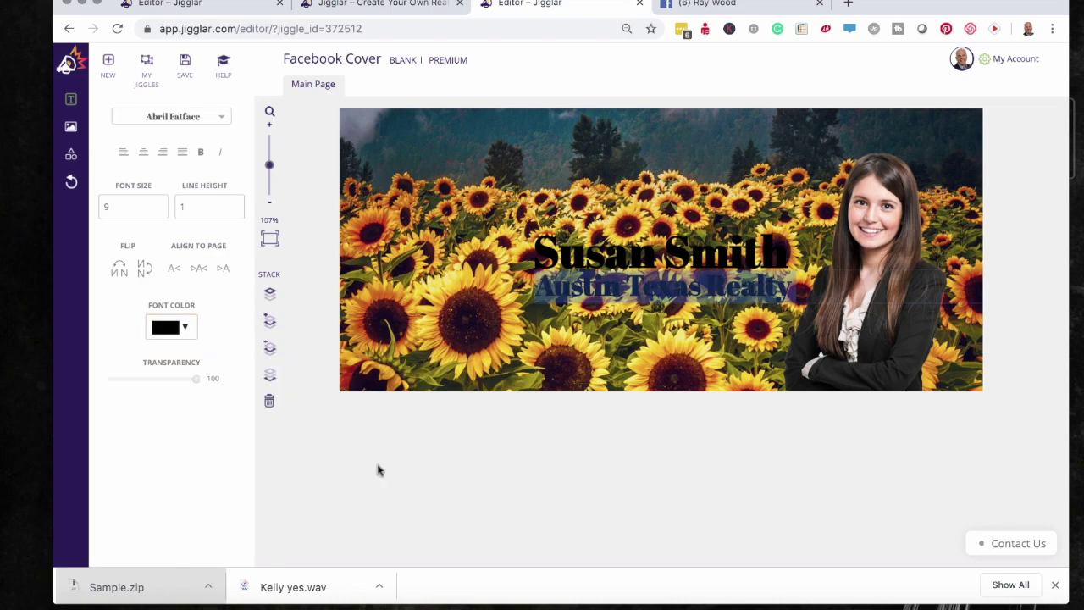
pyautogui.click(735, 489)
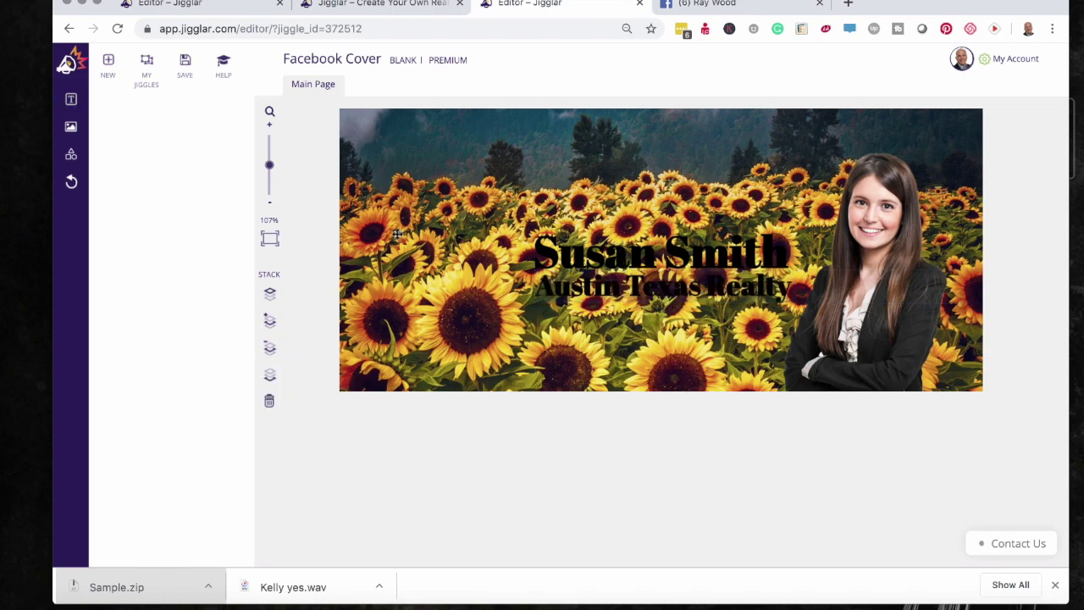
# - Add a rectangle over the text area, colour it white, and make it semi-transparent
pyautogui.click(72, 154)
pyautogui.moveTo(592, 238); pyautogui.dragTo(616, 250)
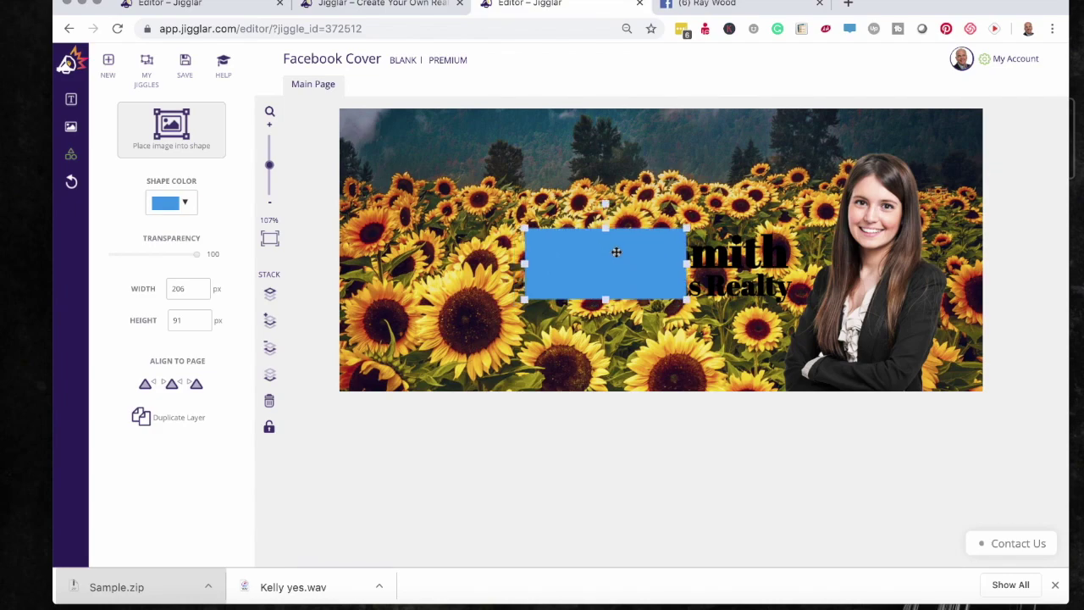
pyautogui.moveTo(605, 298); pyautogui.dragTo(605, 303)
pyautogui.moveTo(686, 265); pyautogui.dragTo(785, 265)
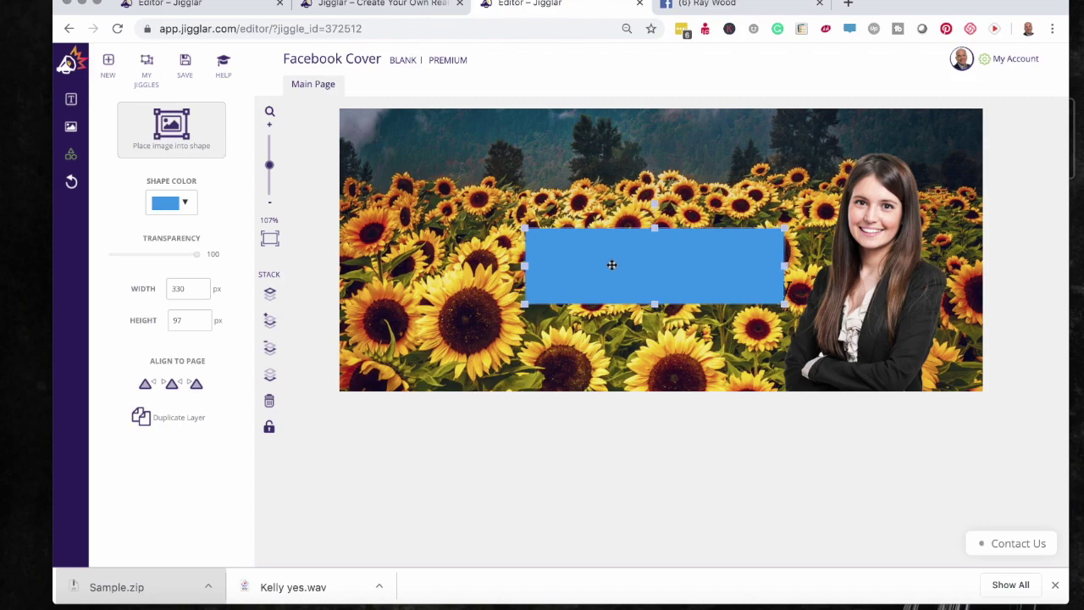
pyautogui.click(185, 205)
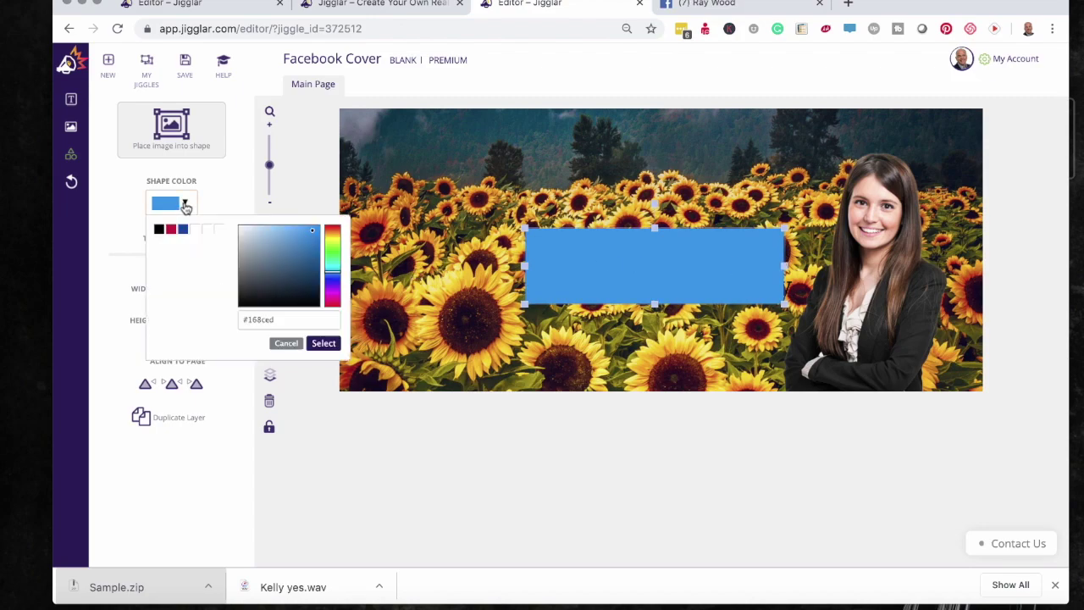
pyautogui.click(195, 230)
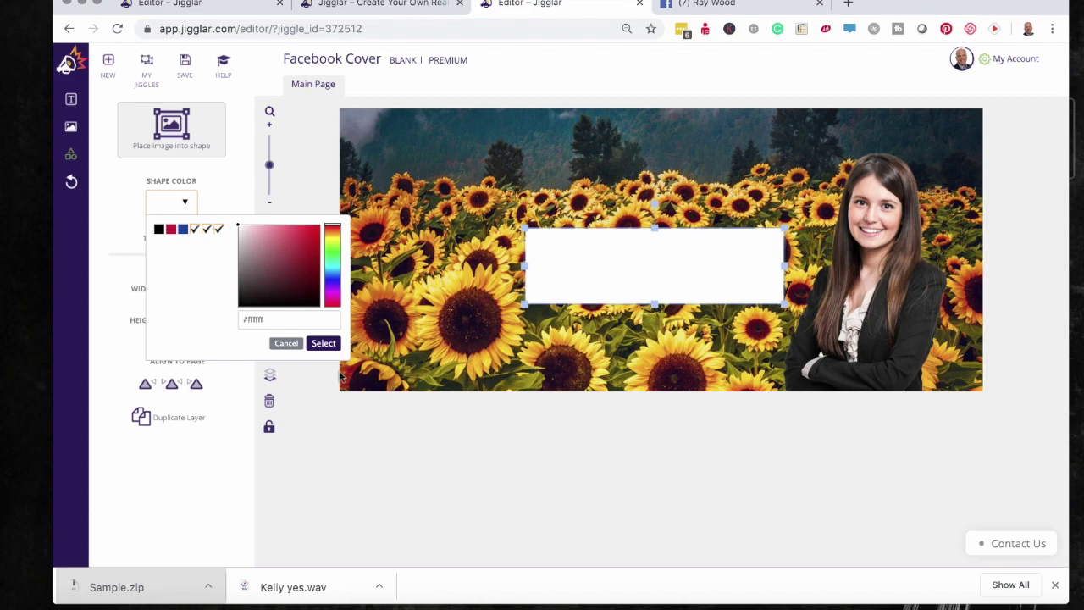
pyautogui.click(326, 344)
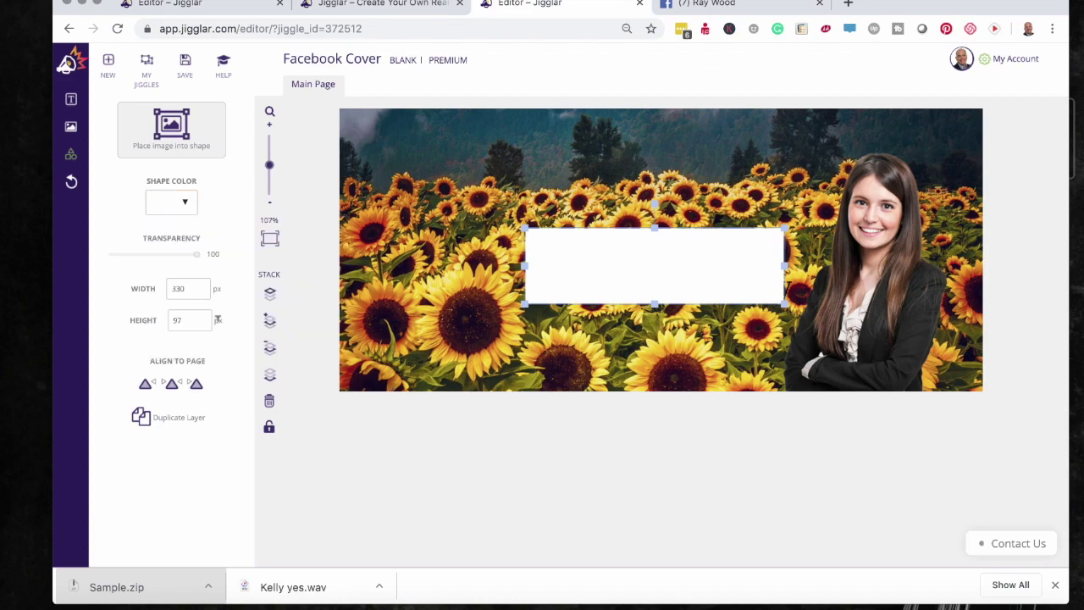
pyautogui.moveTo(197, 254); pyautogui.dragTo(168, 257)
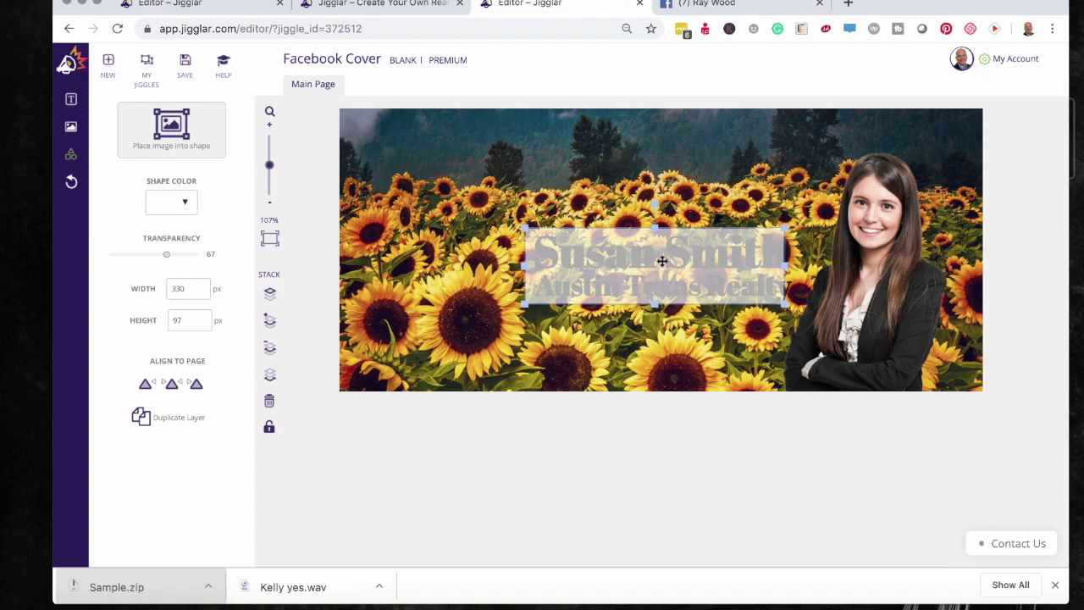
# - Send the white box behind both text lines and widen it to 346 x 97 px
pyautogui.click(270, 351)
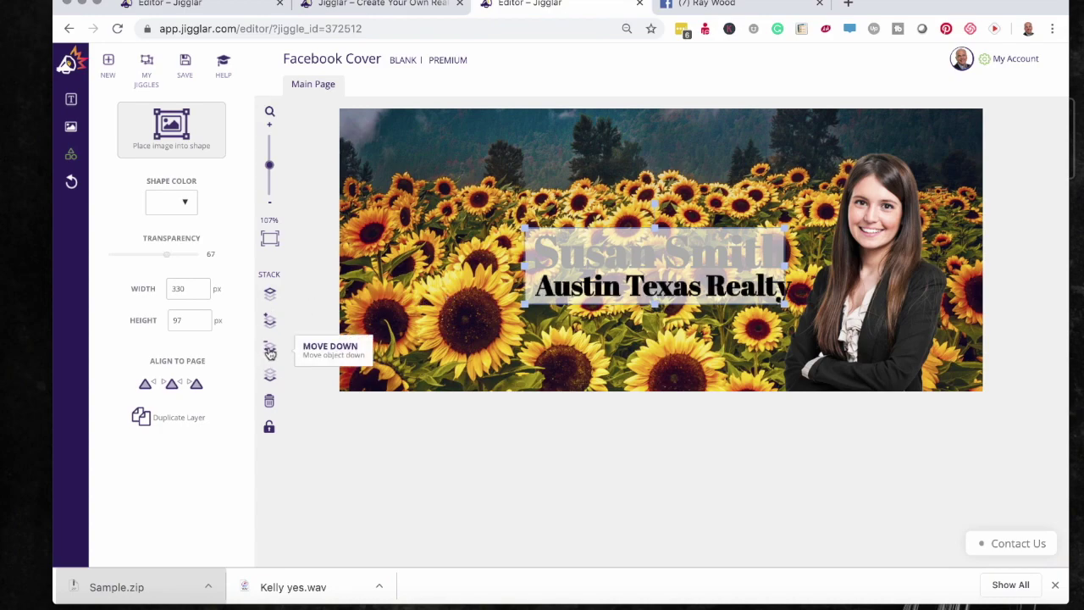
pyautogui.click(270, 352)
pyautogui.click(872, 514)
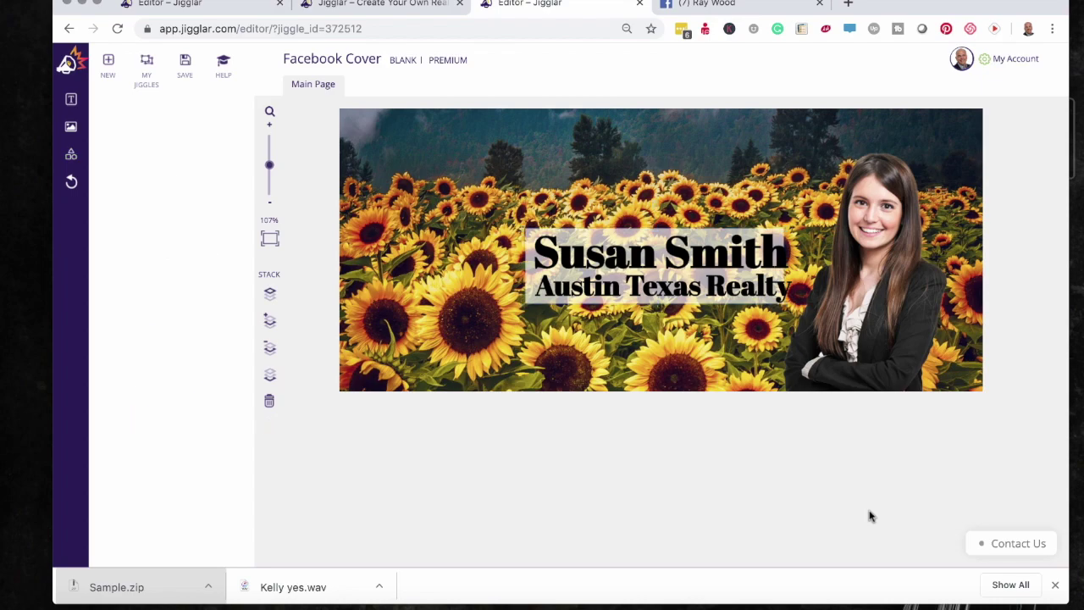
pyautogui.click(630, 238)
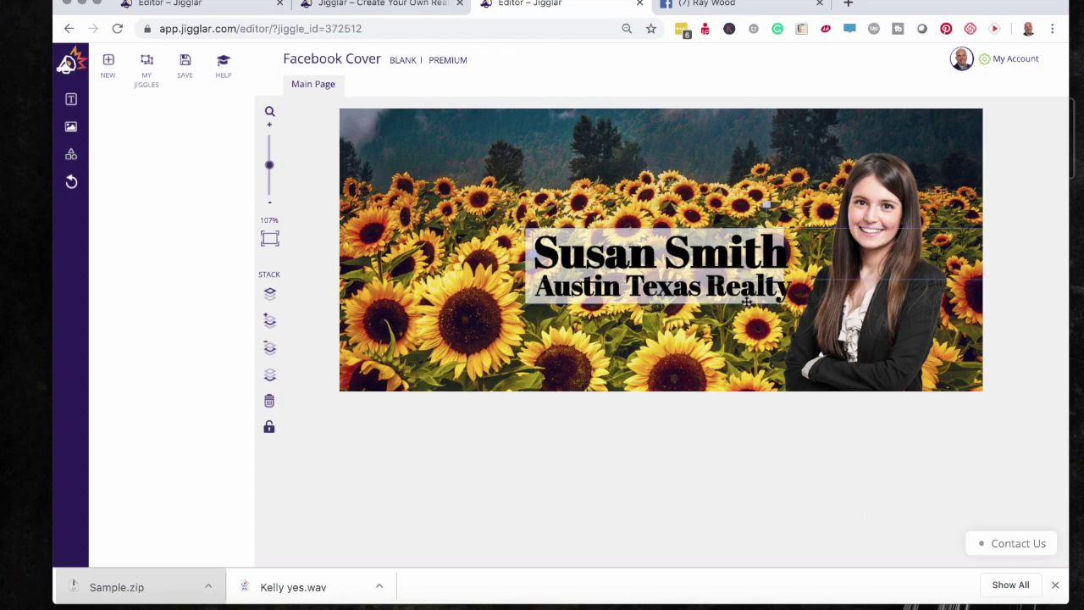
pyautogui.click(526, 267)
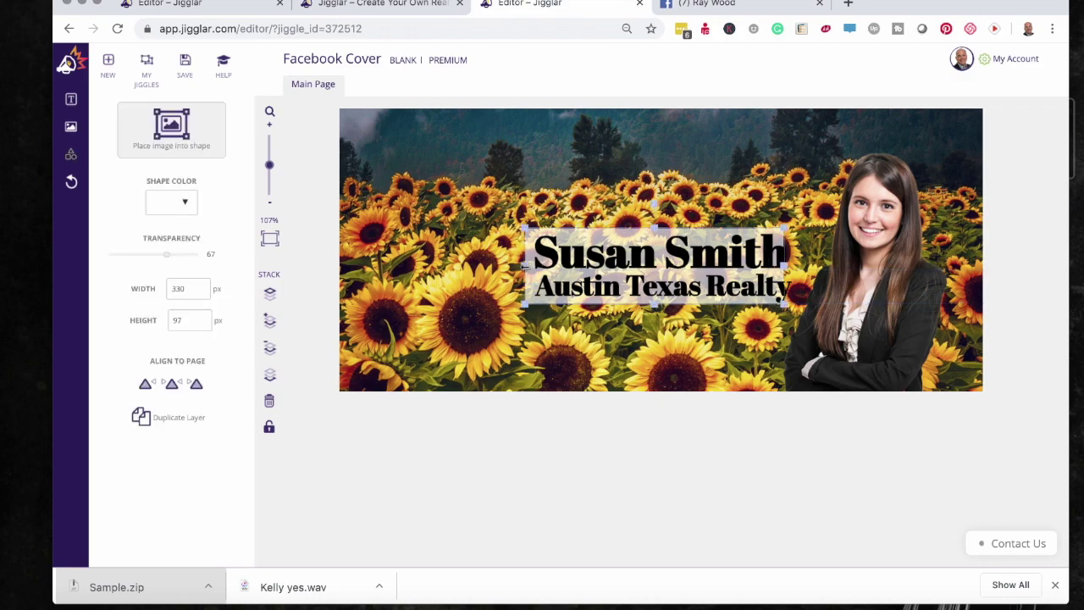
pyautogui.moveTo(786, 265); pyautogui.dragTo(802, 265)
pyautogui.click(806, 476)
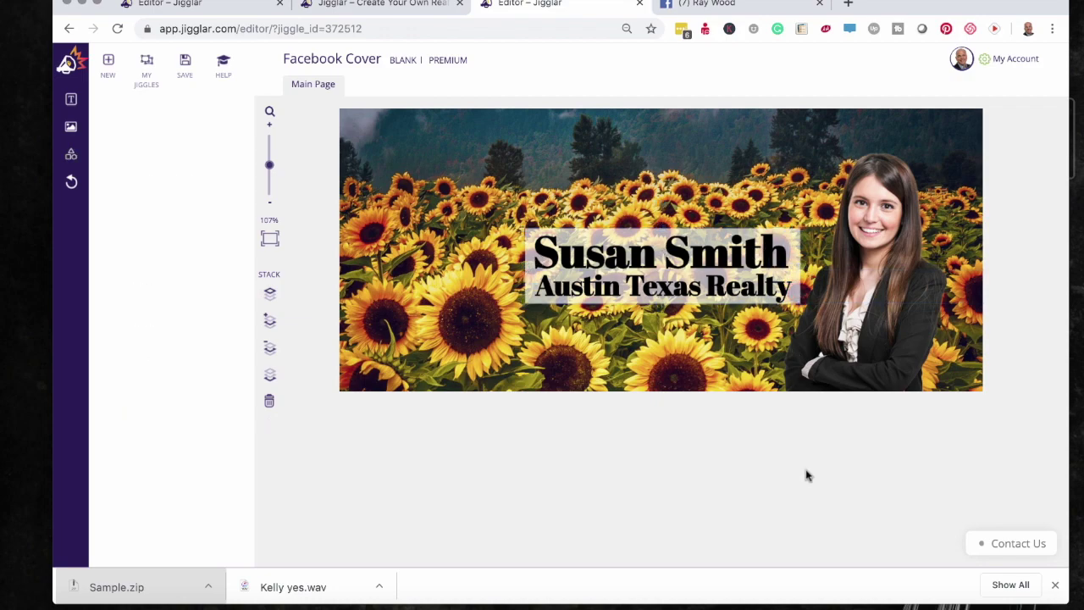
# - Save the sunflower cover to My Jiggles named 'Sample', then bring up Download Jiggle
pyautogui.click(183, 68)
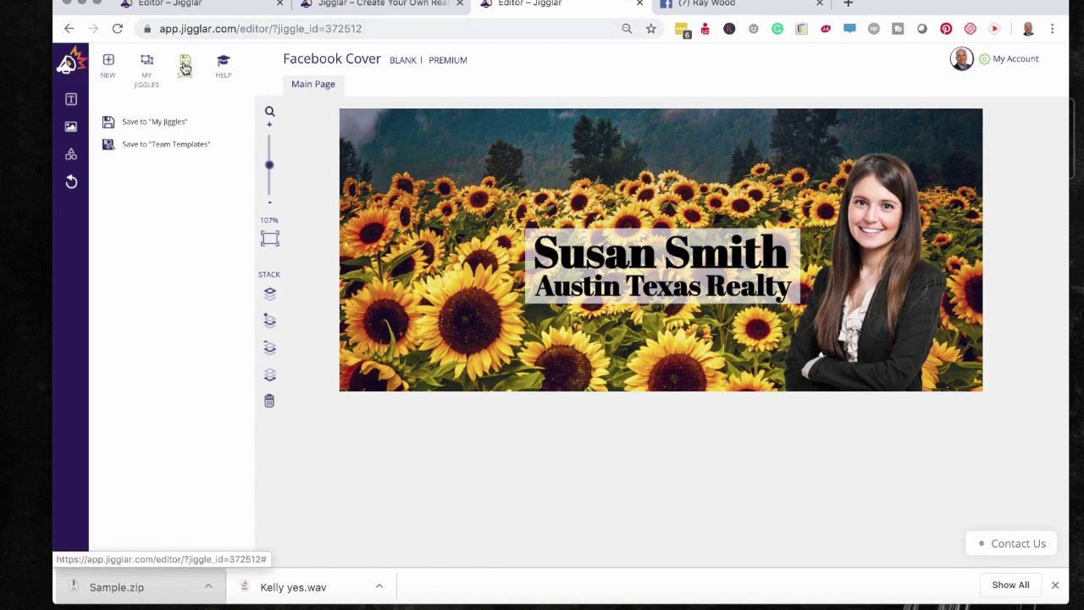
pyautogui.click(180, 121)
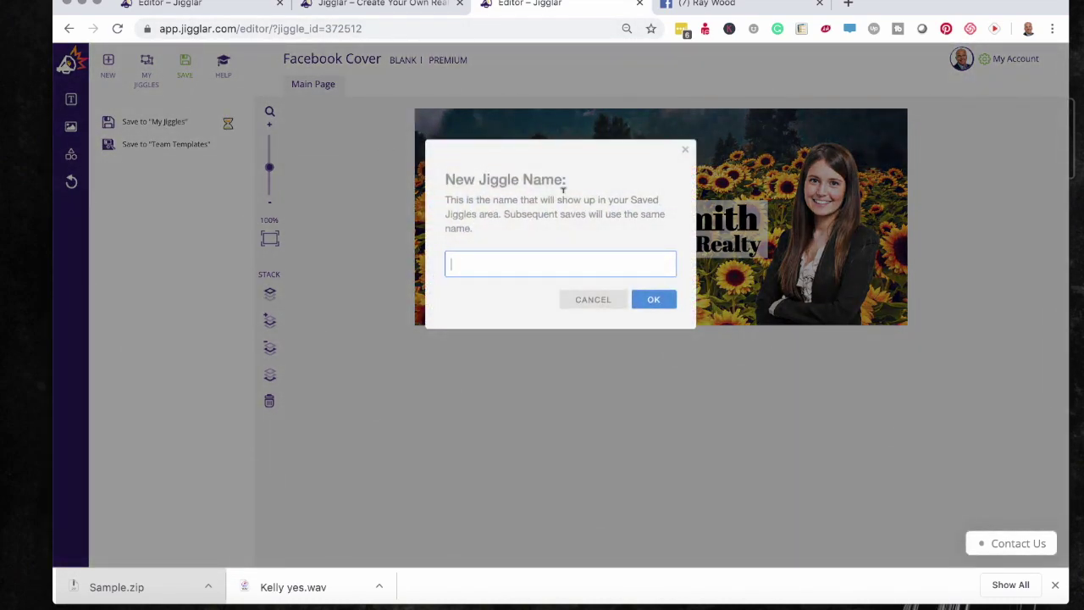
pyautogui.write('Sample')
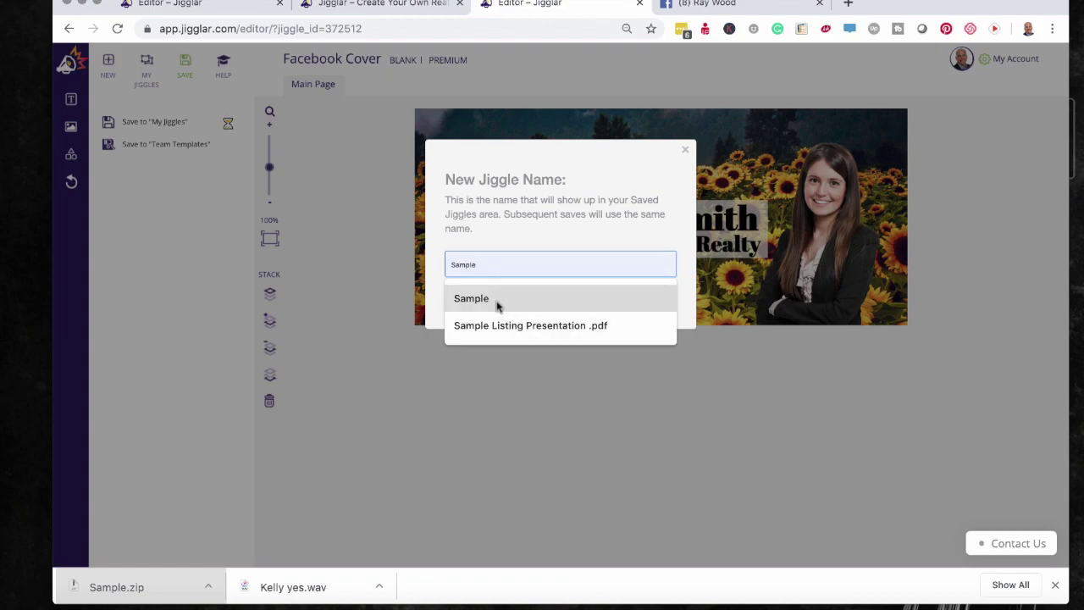
pyautogui.click(497, 302)
pyautogui.click(655, 301)
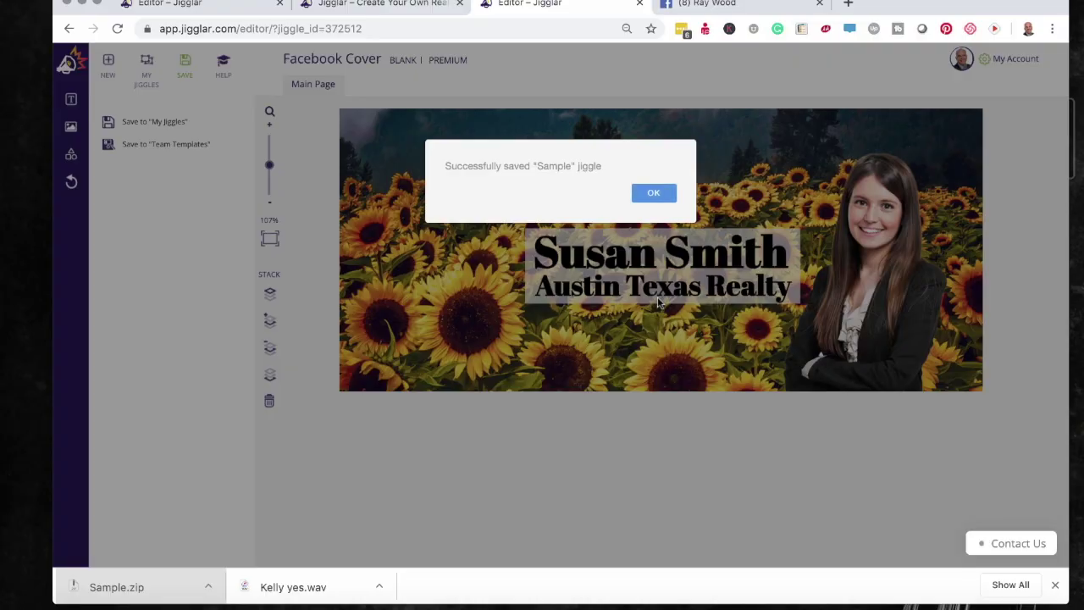
pyautogui.click(651, 193)
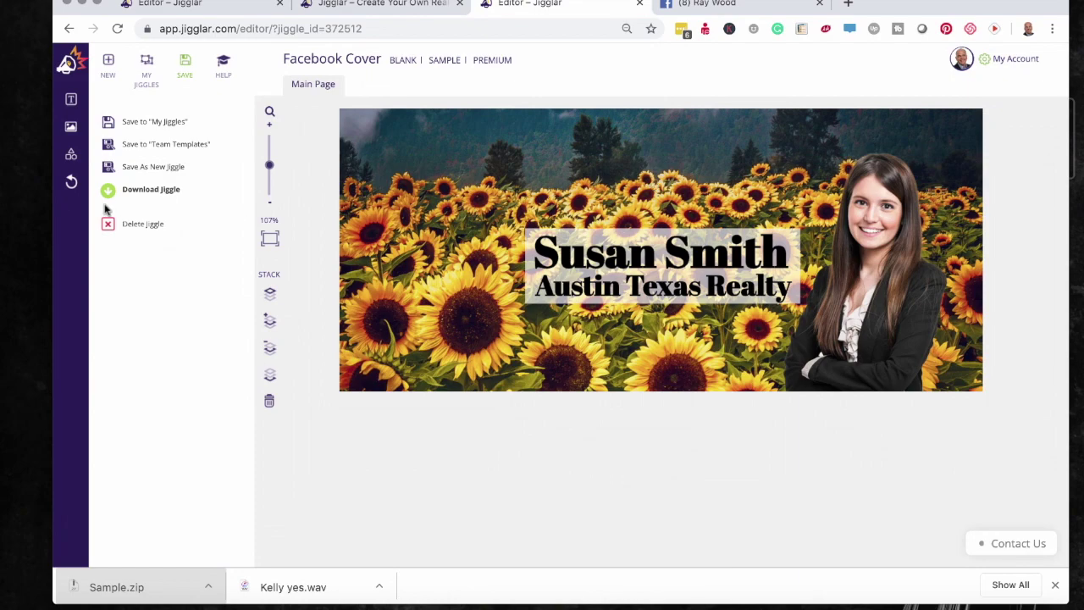
pyautogui.click(147, 190)
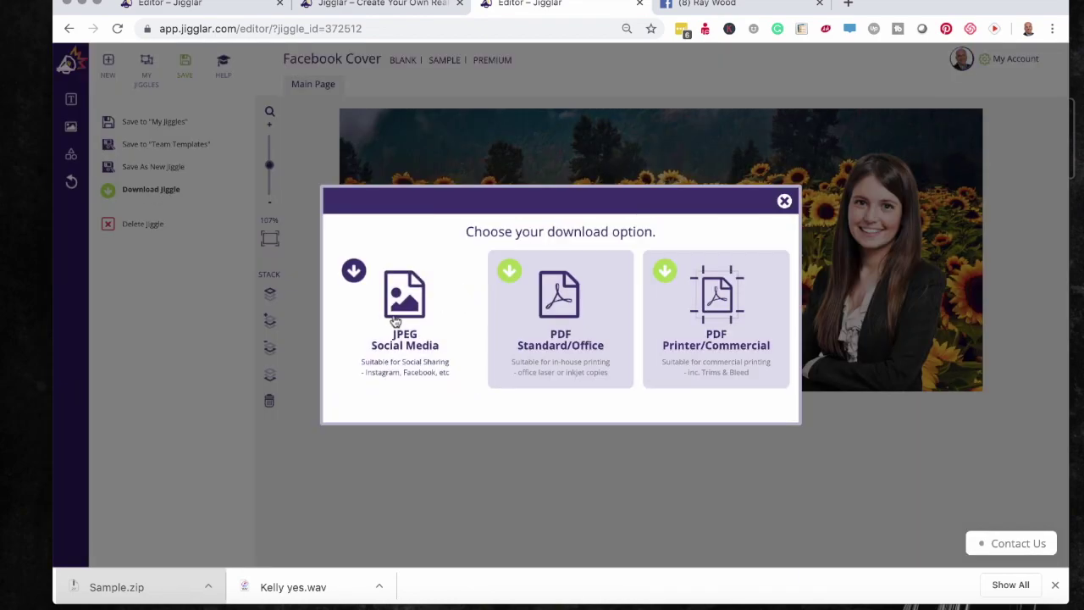
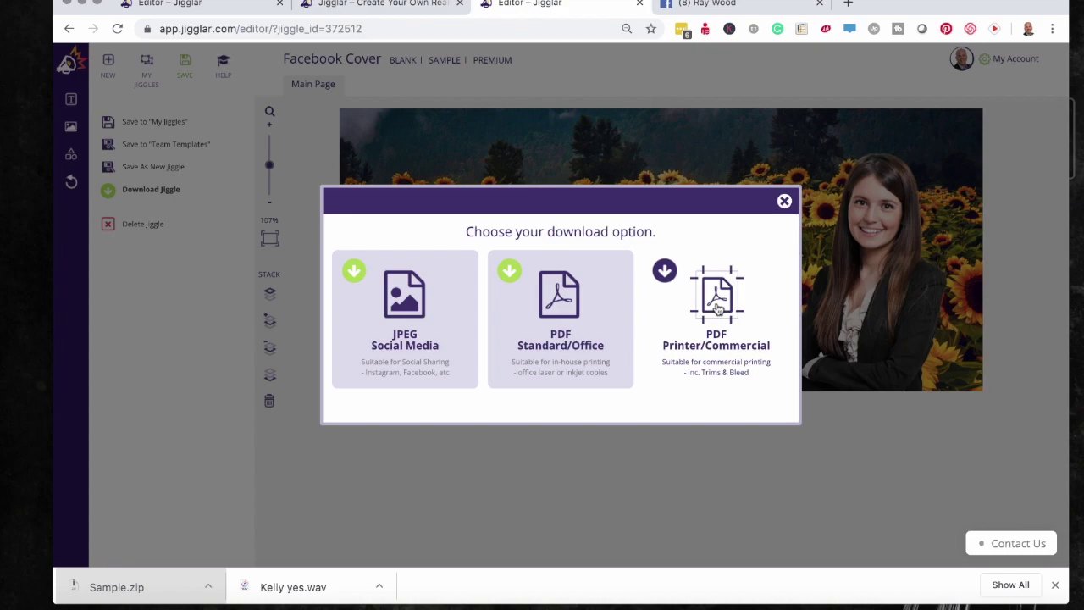
# - Download the cover with the JPEG Social Media option and open Sample (1).zip
pyautogui.click(421, 320)
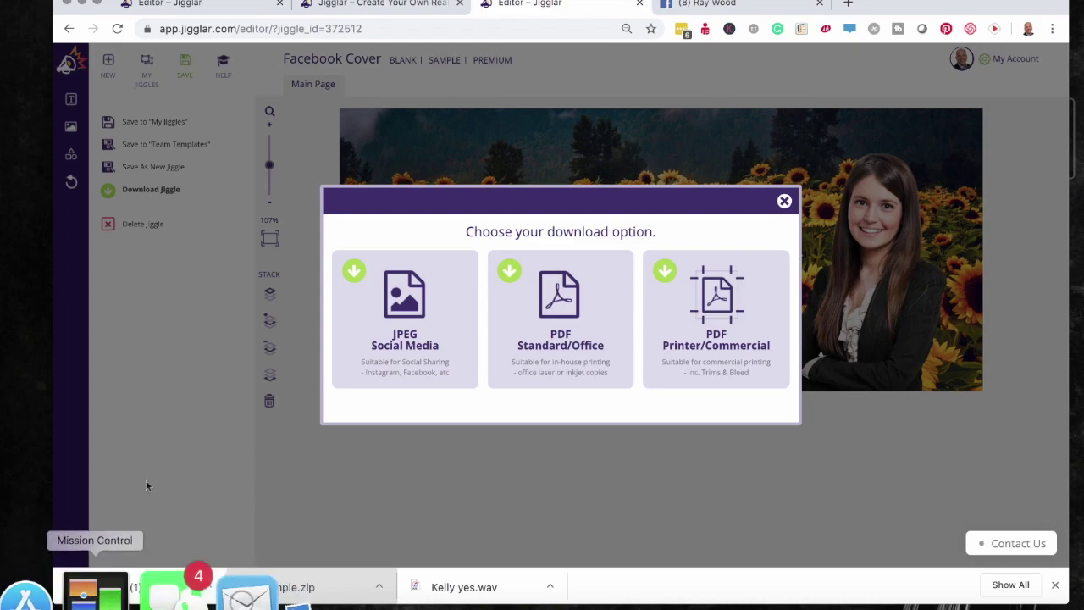
pyautogui.click(120, 588)
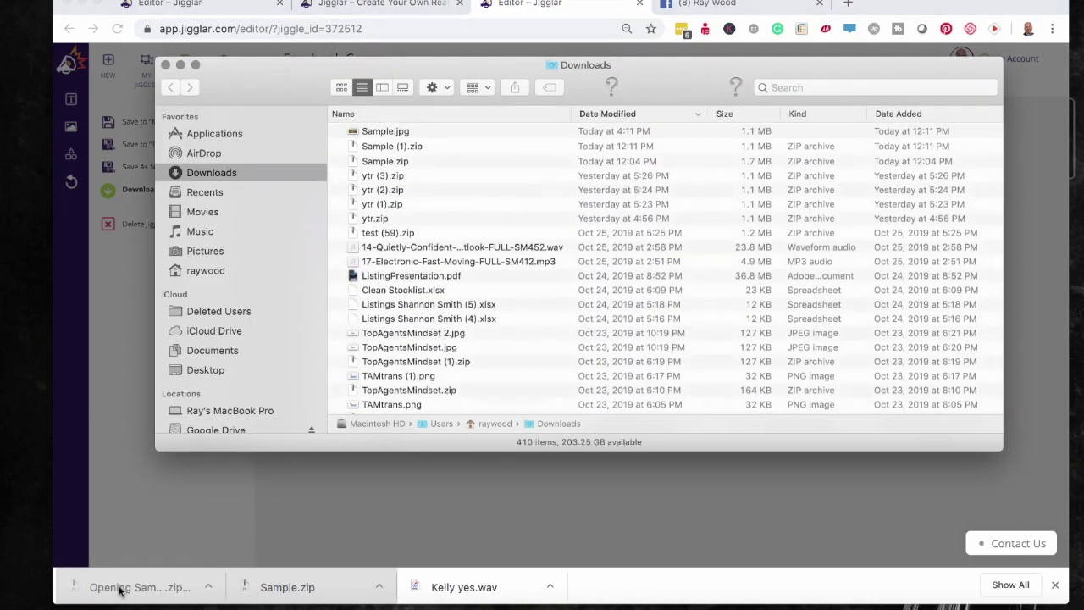
# - Move Sample.jpg to the desktop, keeping both copies, and go back to the Facebook profile
pyautogui.moveTo(374, 132); pyautogui.dragTo(6, 292)
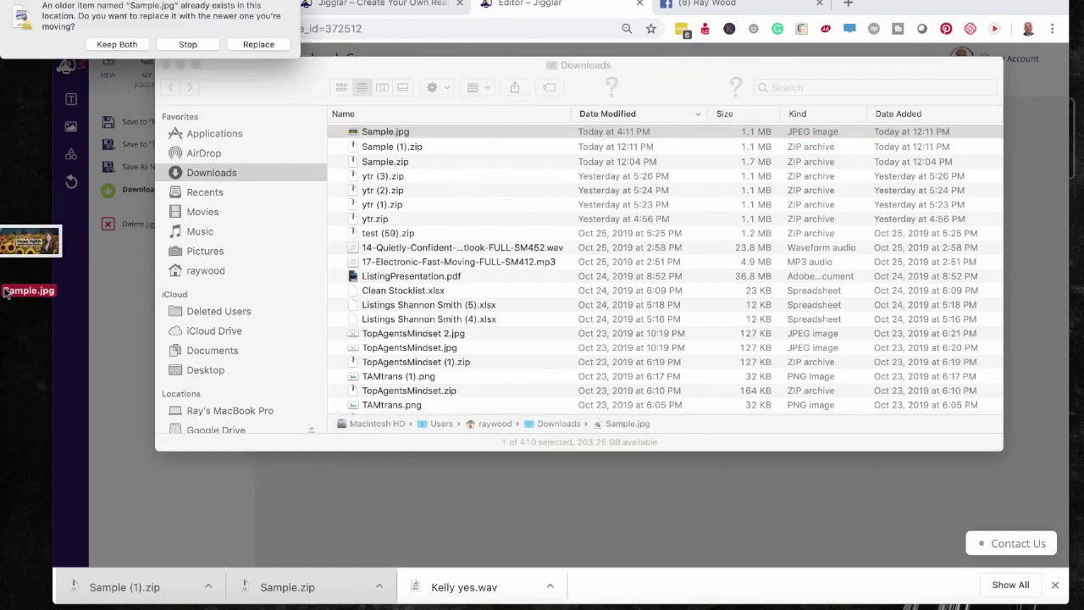
pyautogui.click(121, 42)
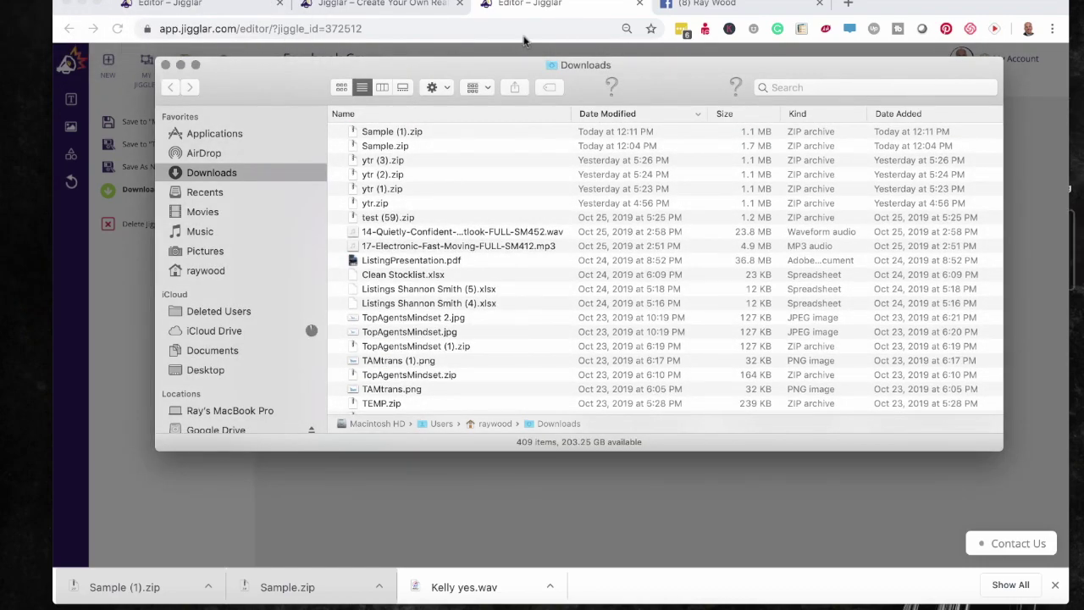
pyautogui.click(731, 4)
pyautogui.click(732, 3)
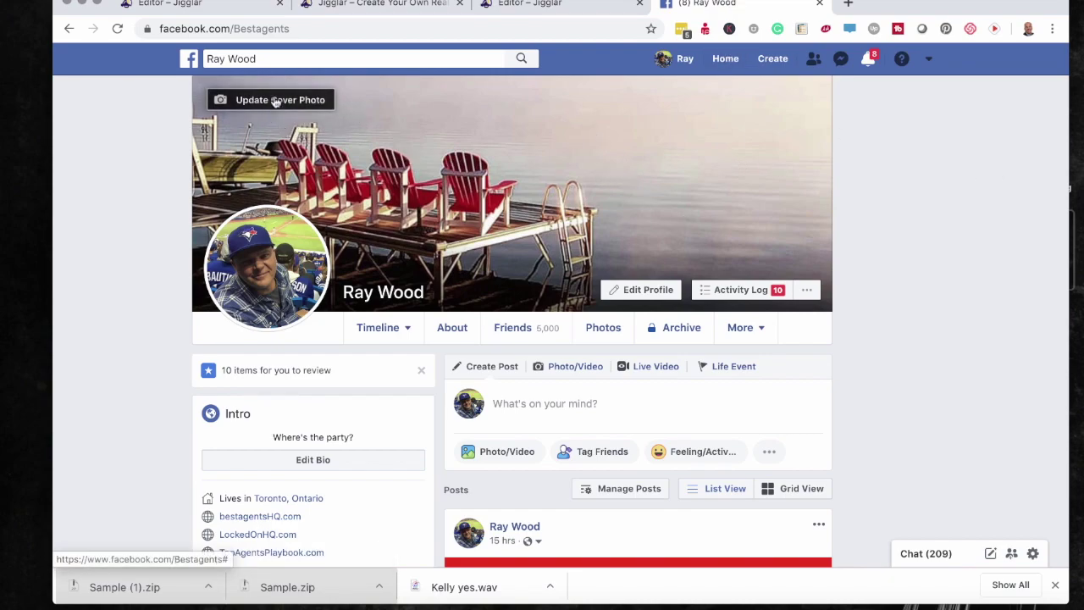
# - Upload Sample copy.jpg from the Desktop through Update Cover Photo > Upload Photo
pyautogui.click(275, 101)
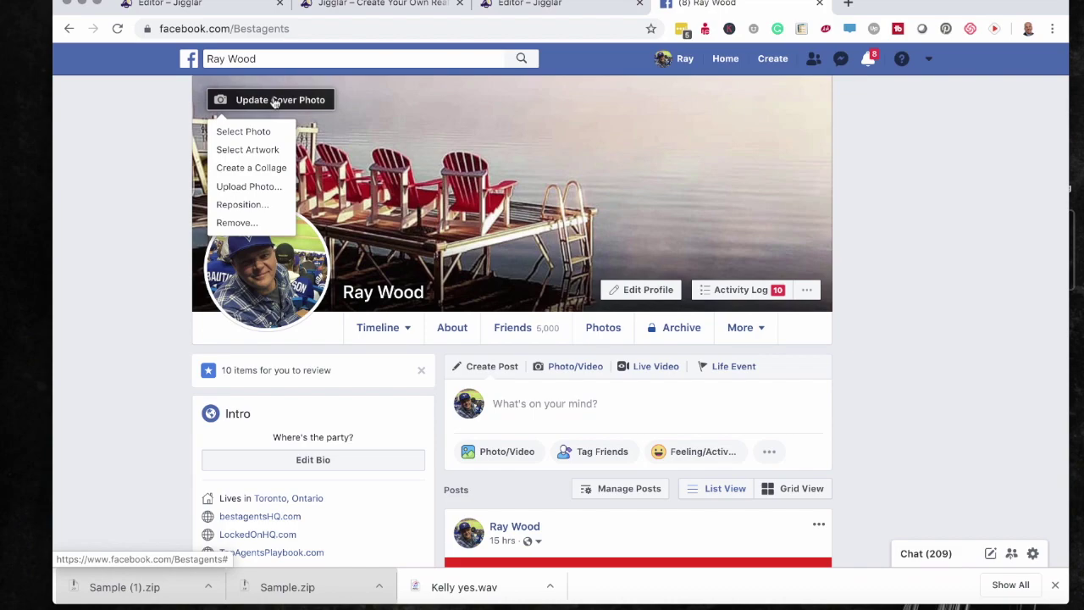
pyautogui.click(254, 190)
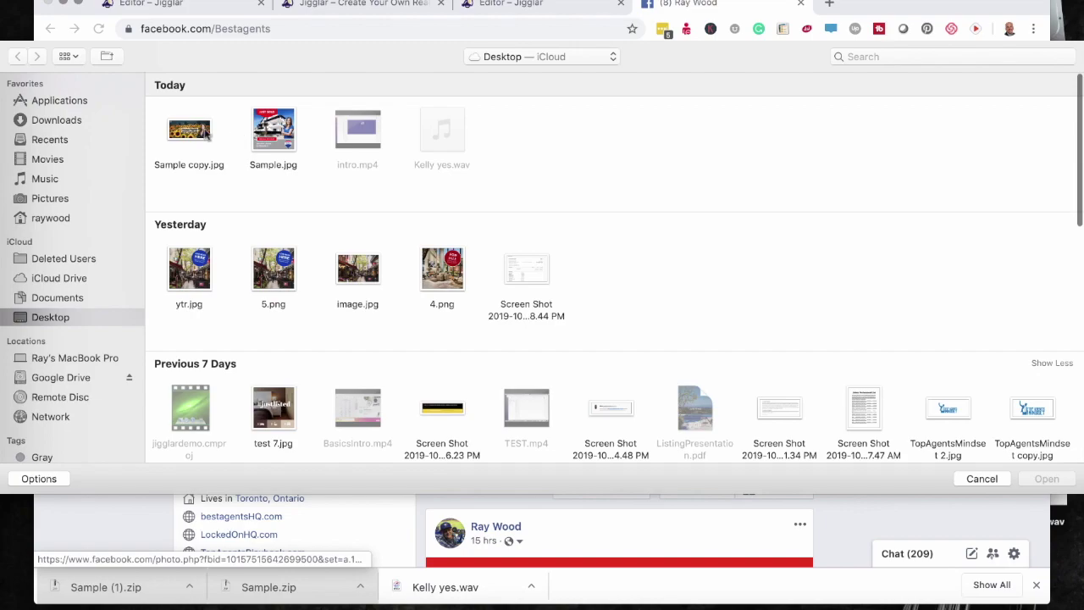
pyautogui.doubleClick(205, 136)
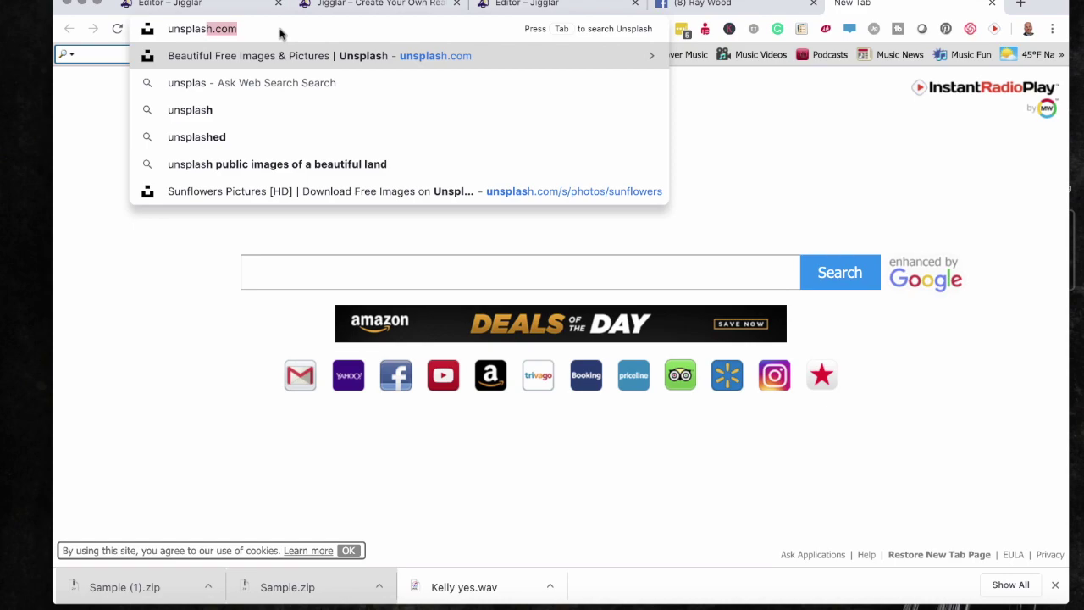
# - Go to unsplash.com and browse the search results for 'austin texas'
pyautogui.press('Return')
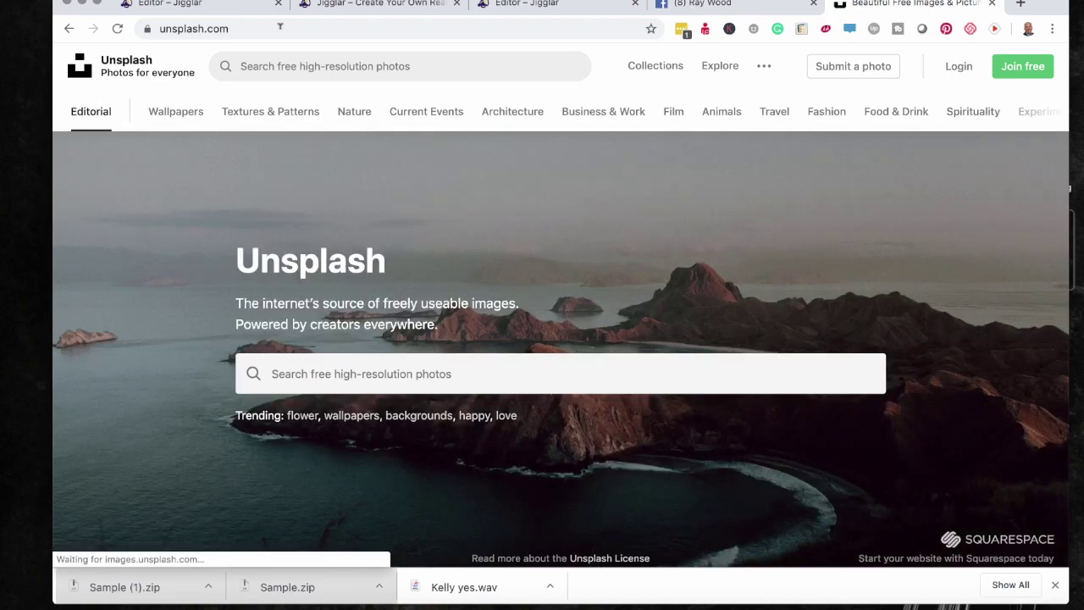
pyautogui.click(283, 374)
pyautogui.write('au')
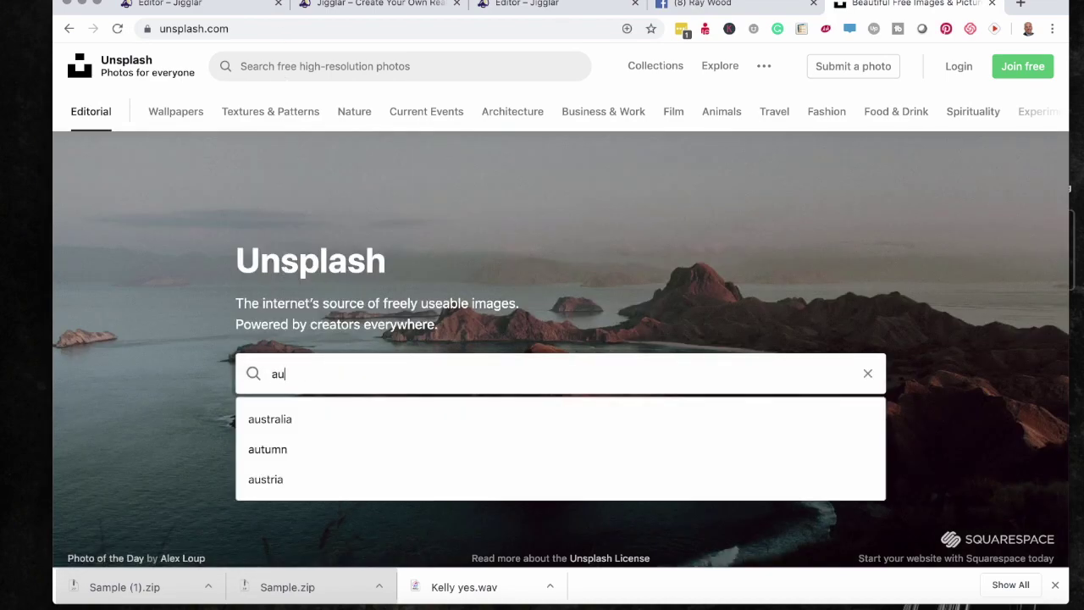
pyautogui.write('stin texas')
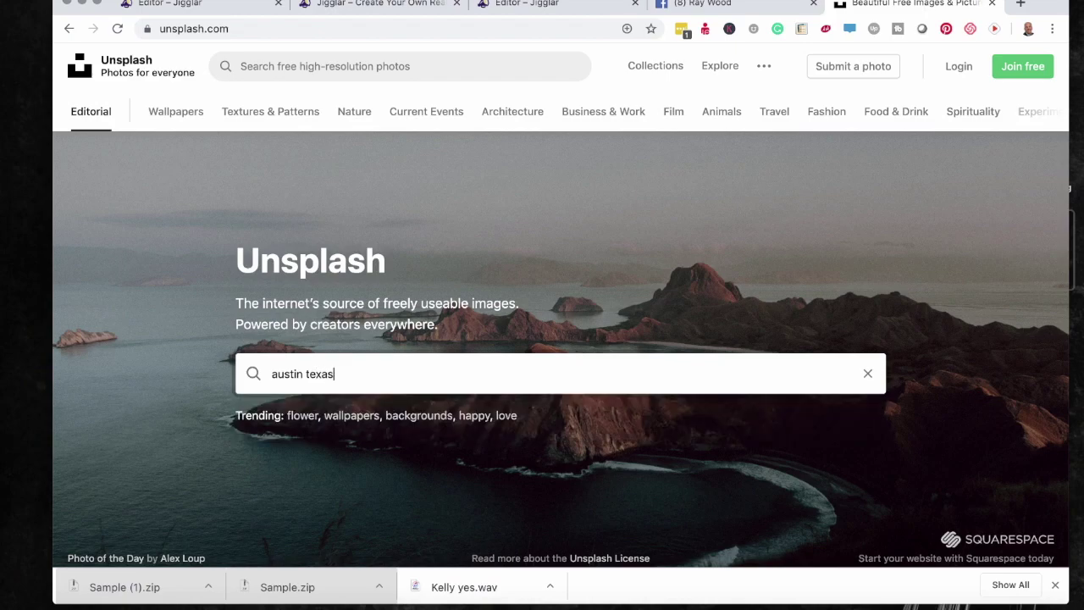
pyautogui.press('Return')
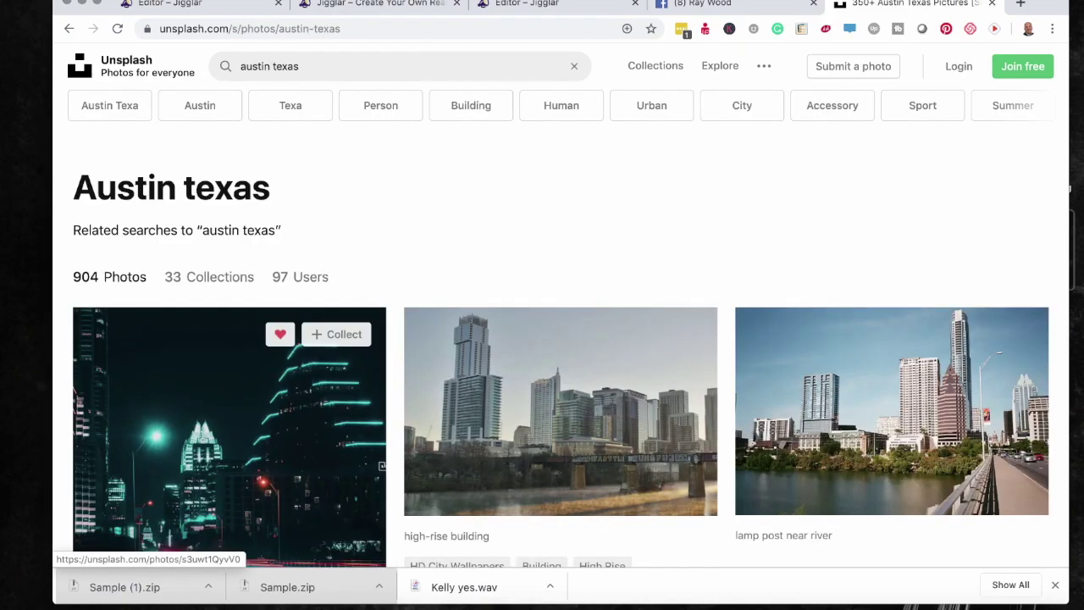
pyautogui.scroll(-7, 653, 375)
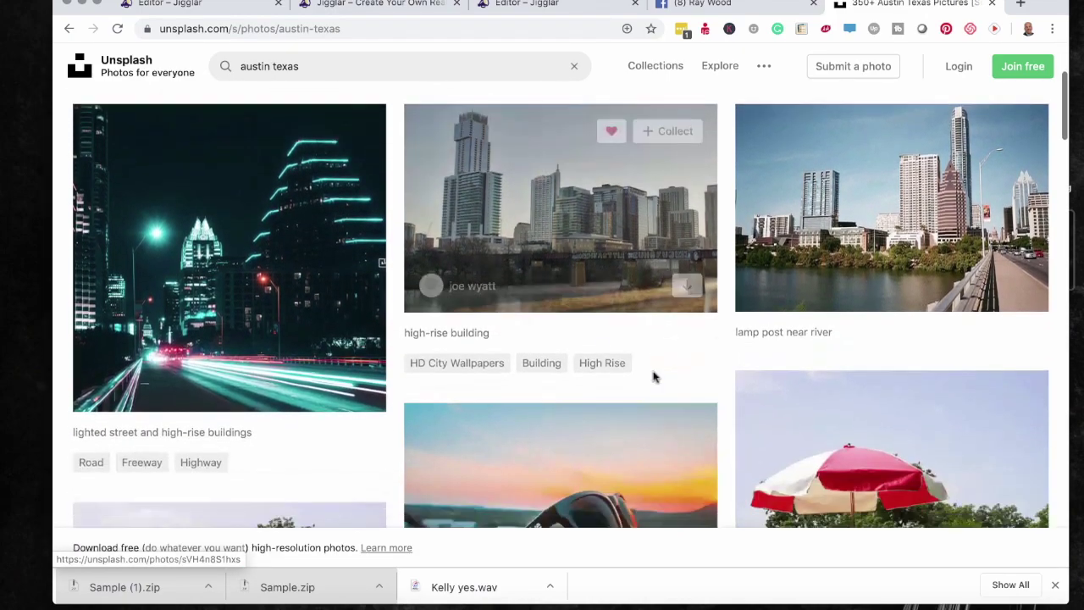
pyautogui.scroll(-15, 653, 375)
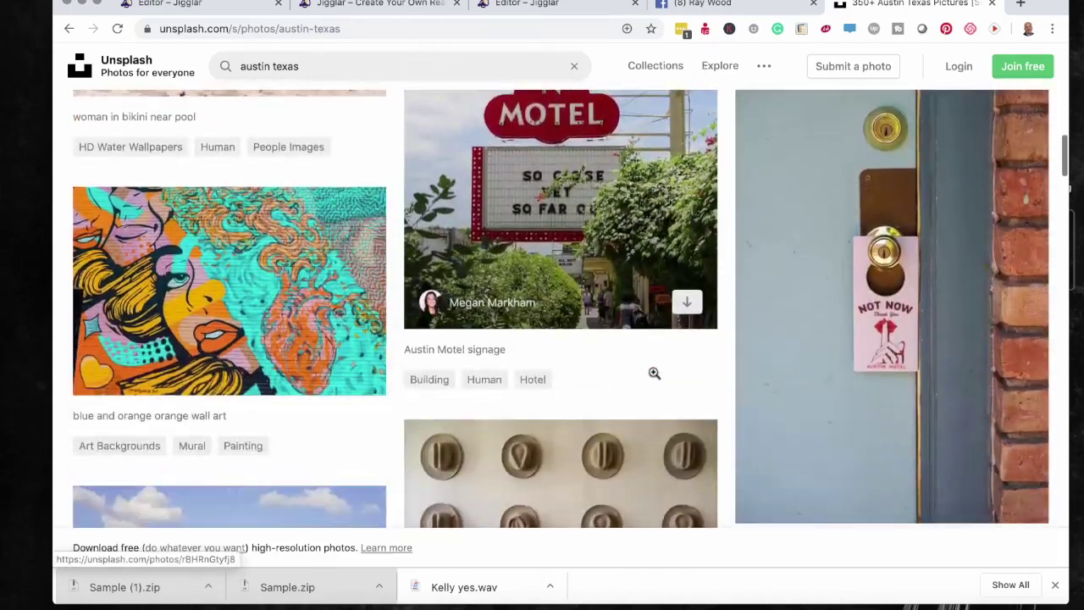
pyautogui.scroll(-20, 654, 373)
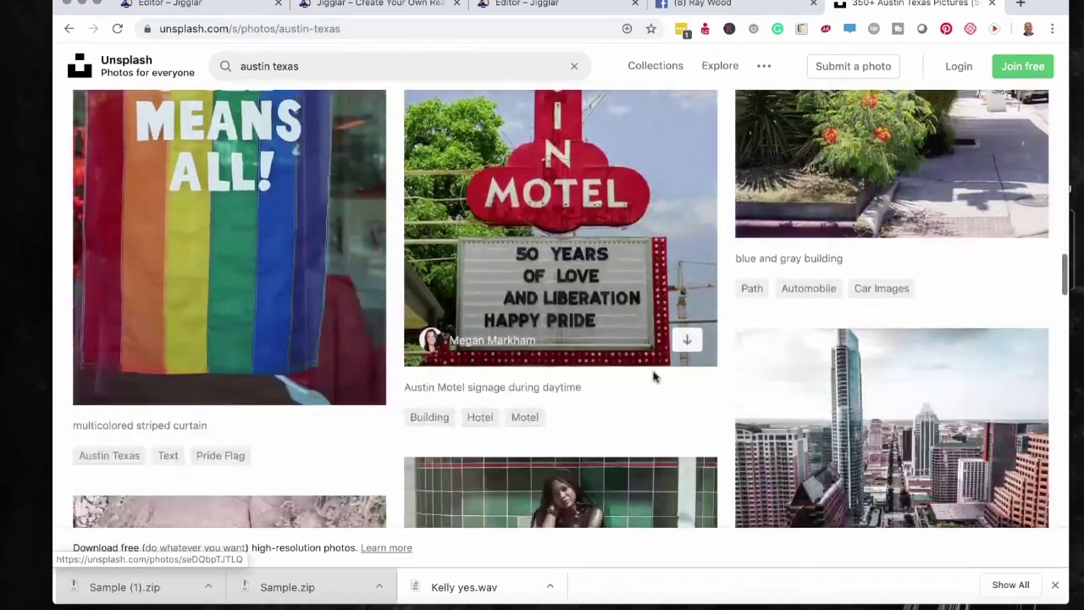
pyautogui.scroll(-20, 653, 371)
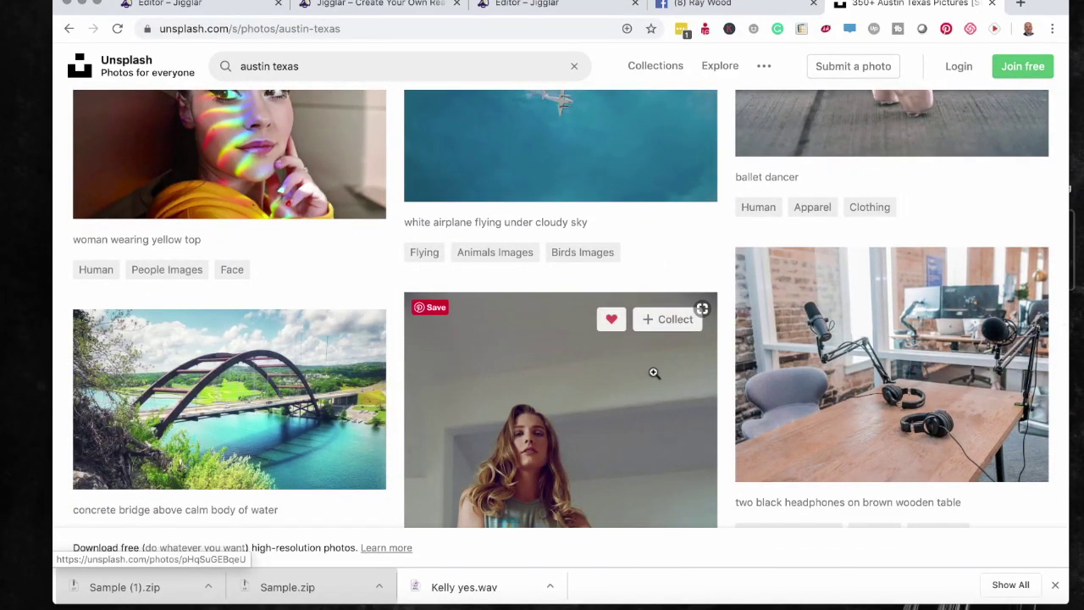
pyautogui.scroll(20, 653, 373)
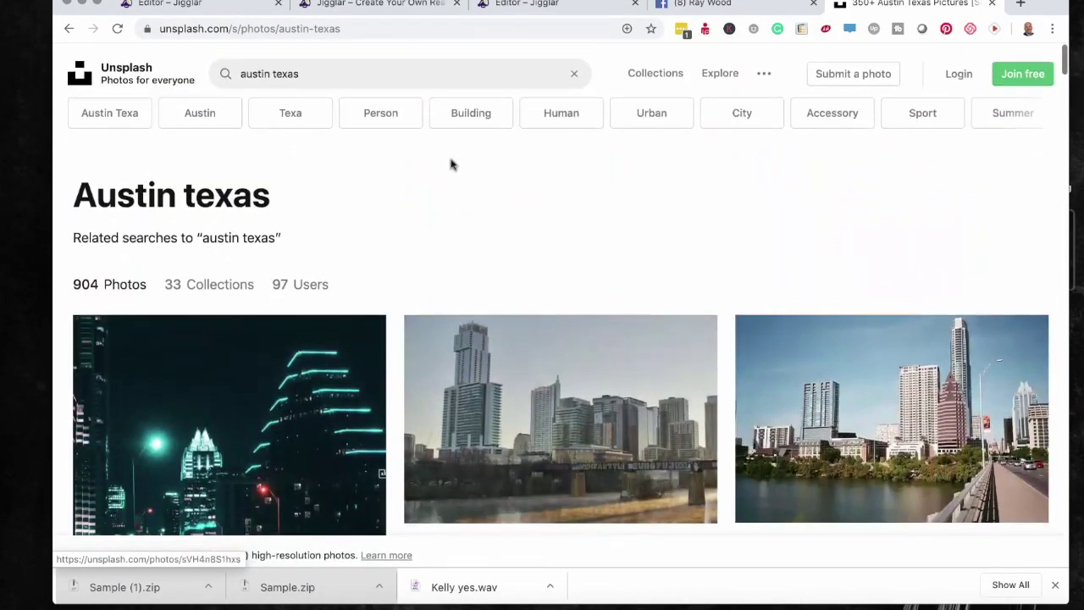
# - Replace the search with 'ocean' and scroll through the ocean photos
pyautogui.tripleClick(304, 65)
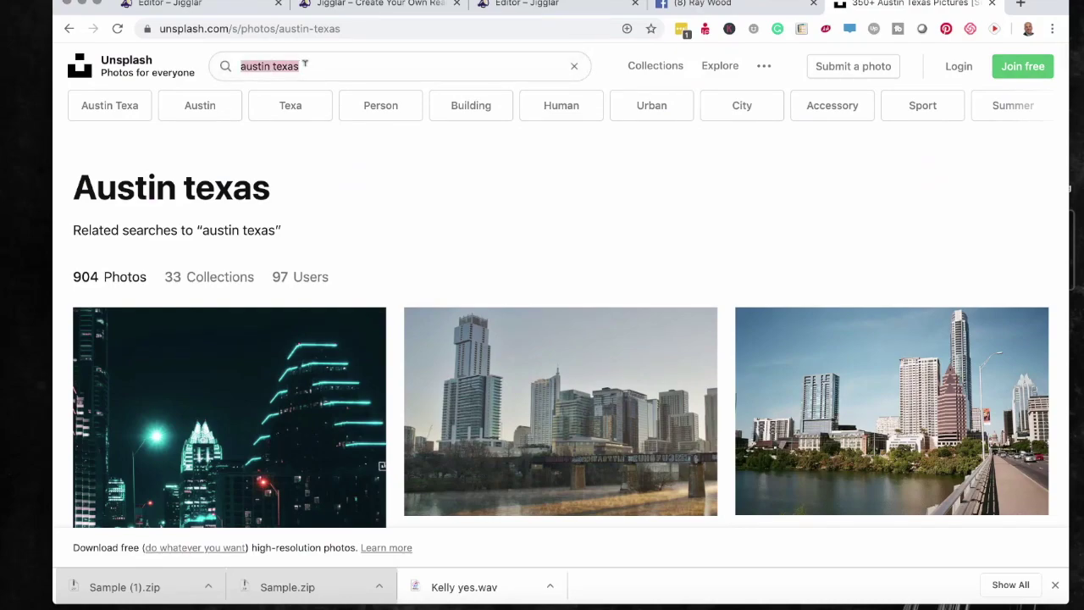
pyautogui.write('oc')
pyautogui.press('BackSpace')
pyautogui.press('BackSpace')
pyautogui.write('oc')
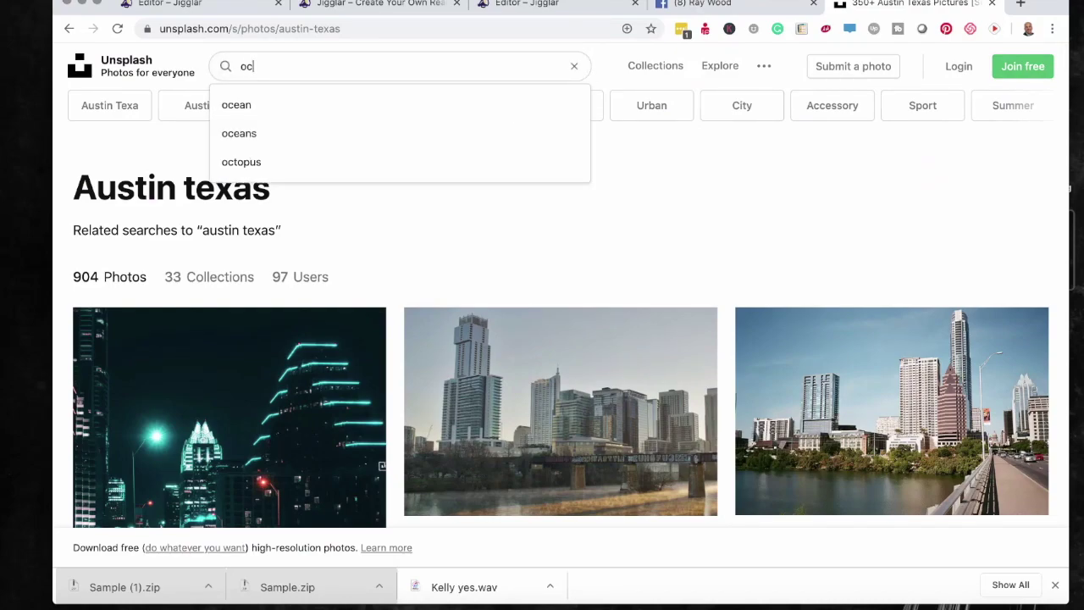
pyautogui.write('ean')
pyautogui.press('Return')
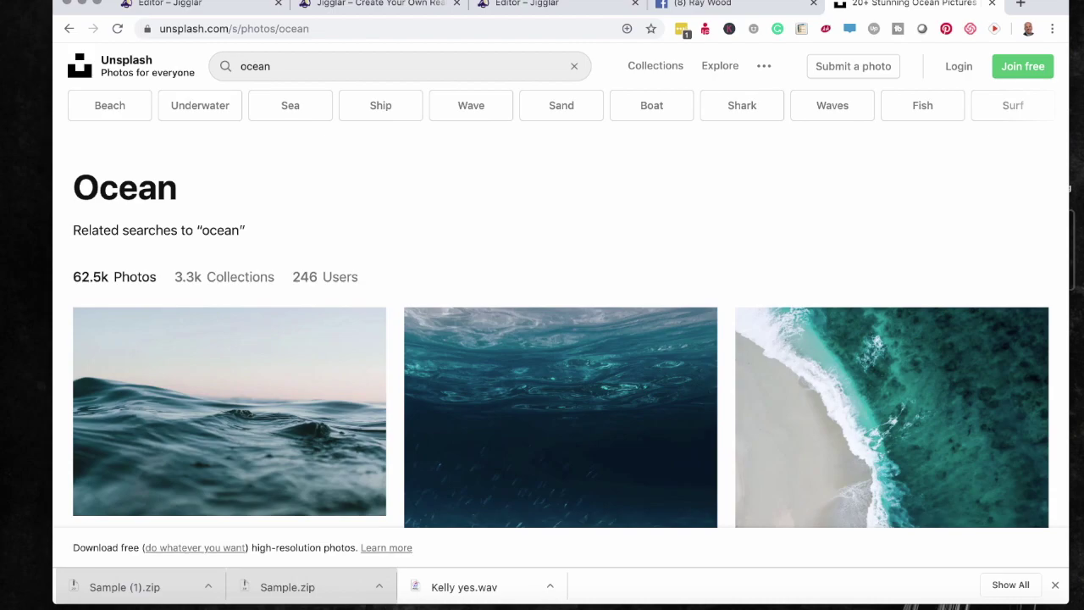
pyautogui.scroll(-15, 525, 248)
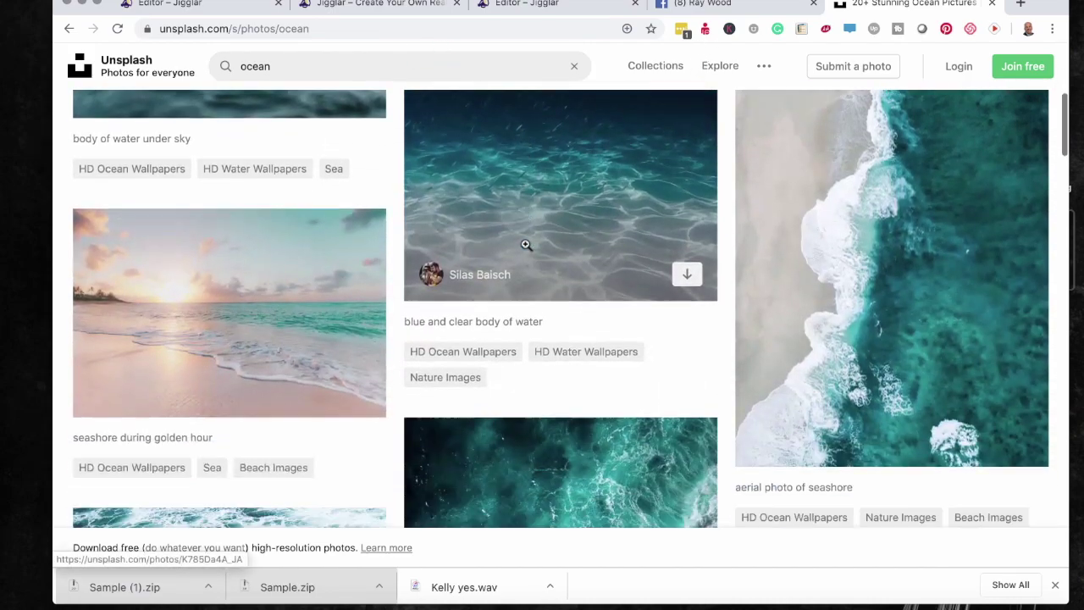
pyautogui.scroll(-20, 526, 245)
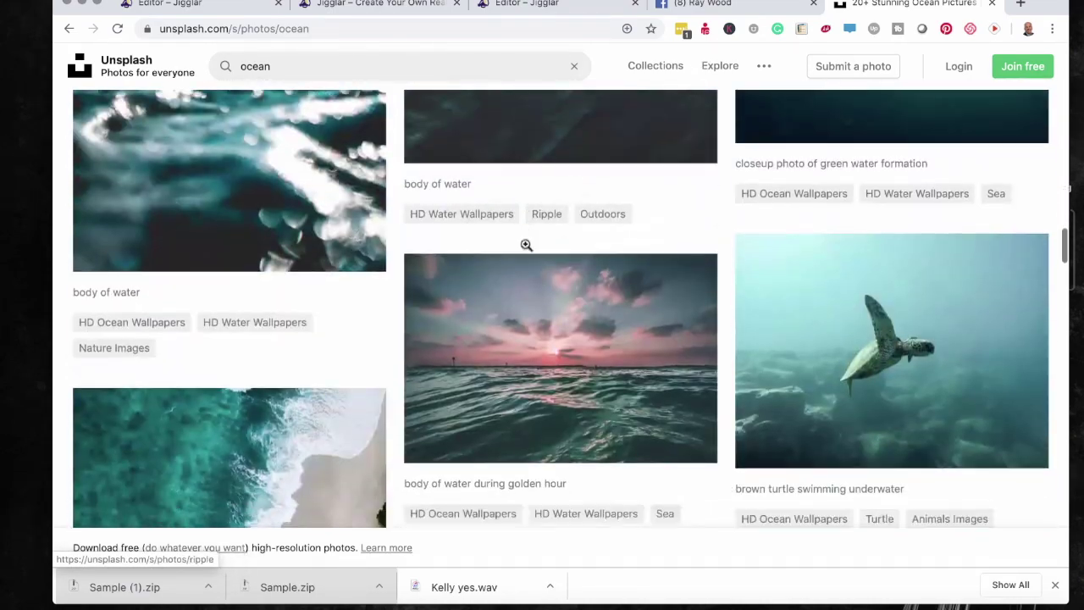
pyautogui.scroll(-5, 526, 245)
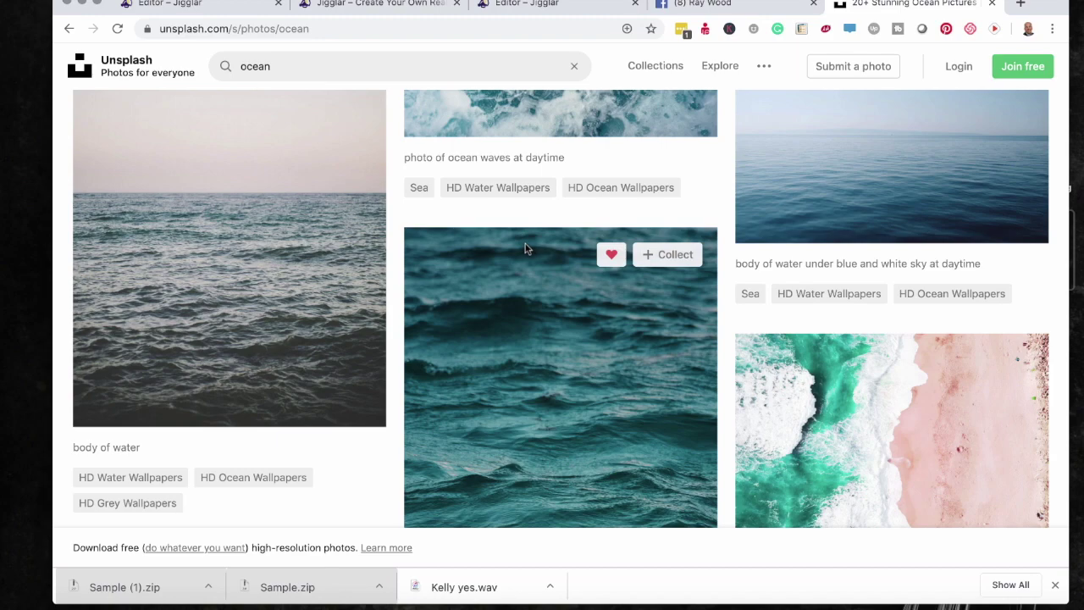
# - Back in the Jigglar editor, finish typing the e-mail address into the white text box
pyautogui.press('super+1')
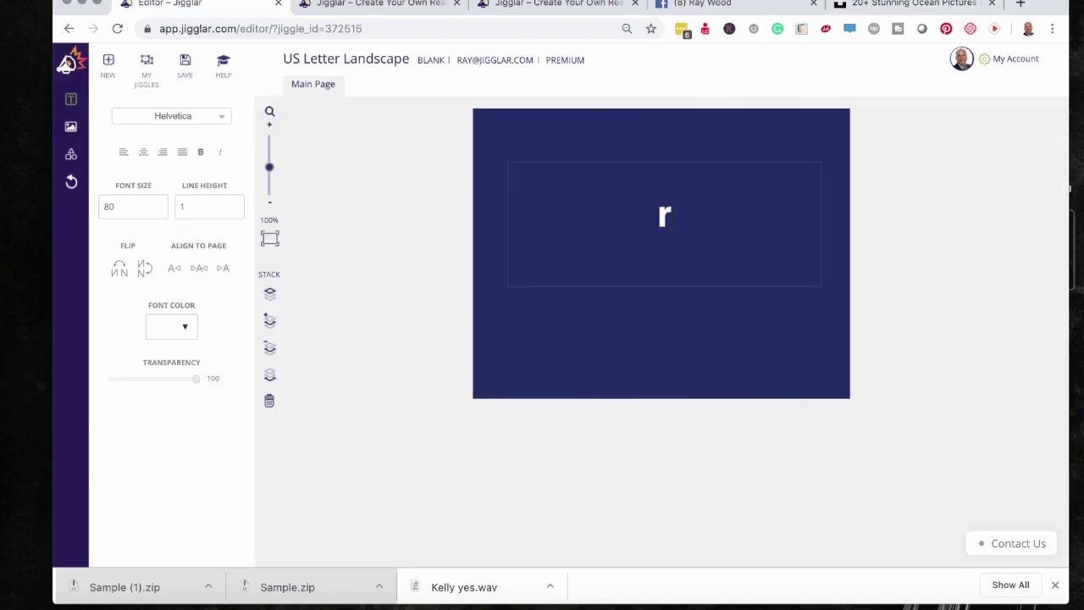
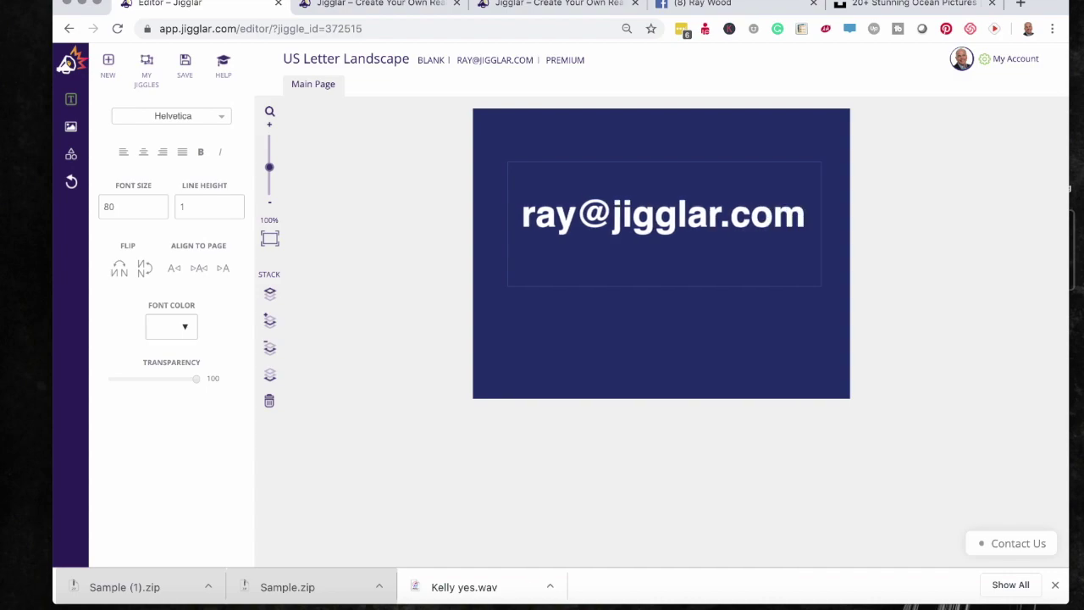